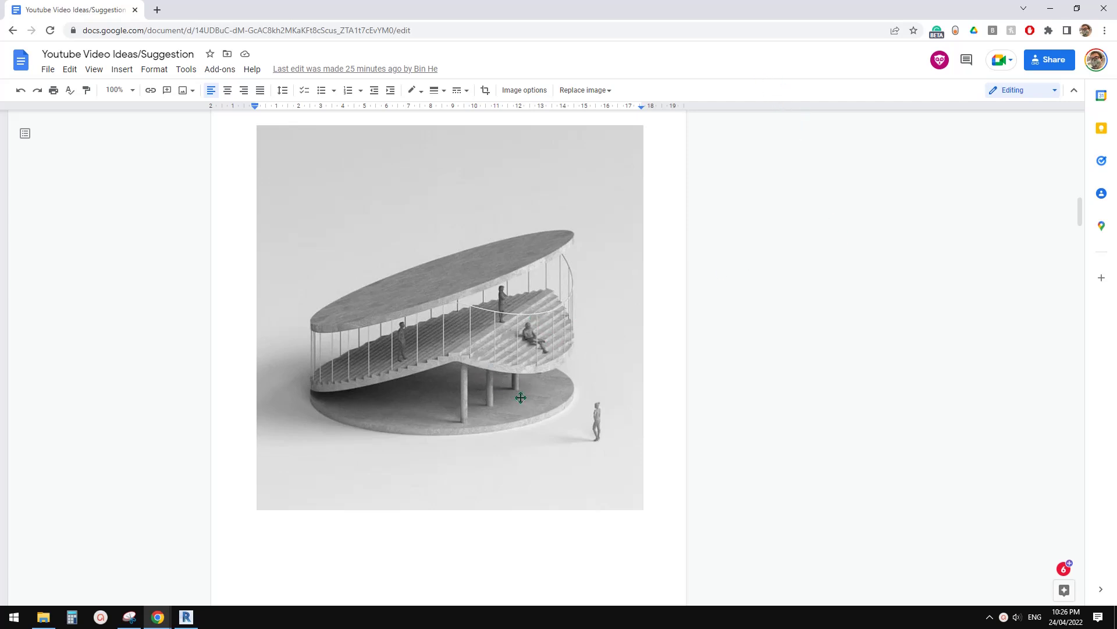
Switch from the reference image to Revit and create a new project from the defaultAUSENU template.
scroll(437, 394, "up", 1)
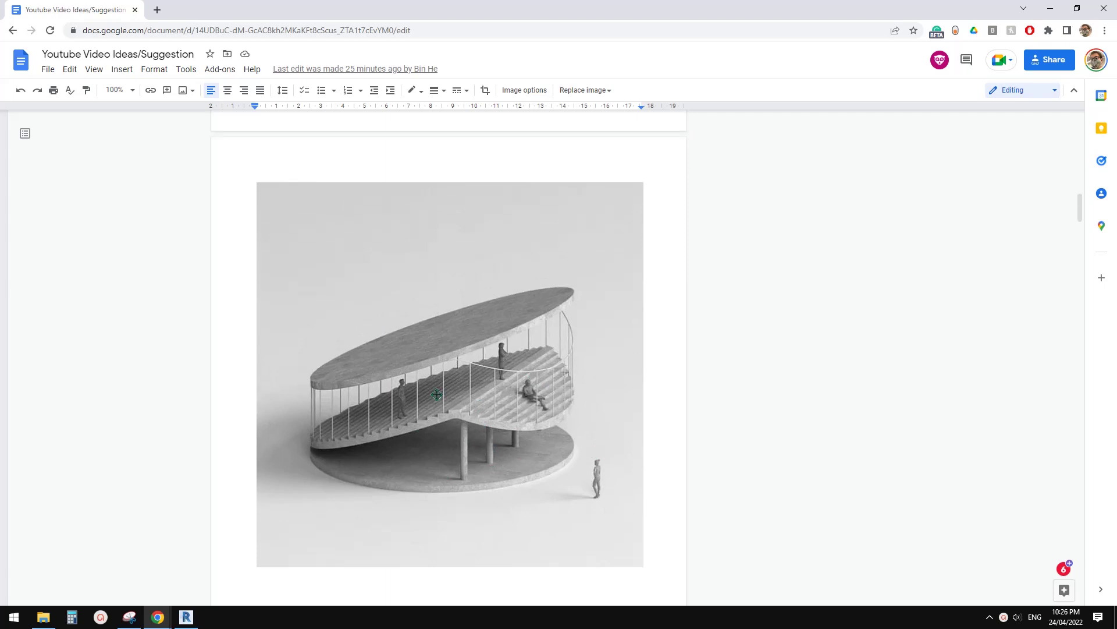
scroll(504, 388, "down", 1)
left_click(186, 616)
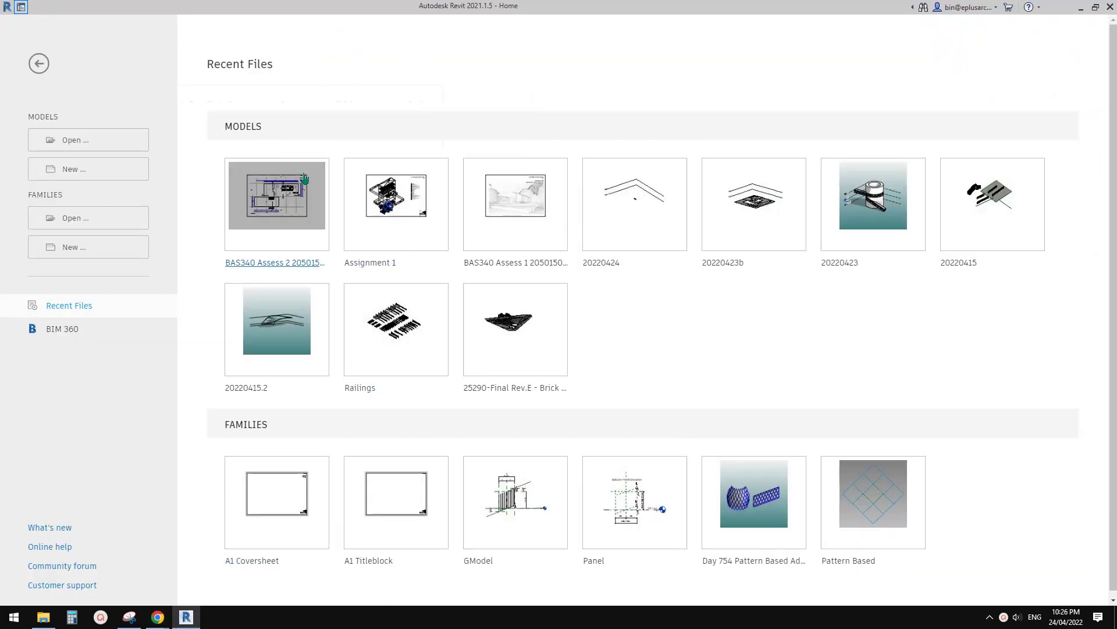
left_click(82, 173)
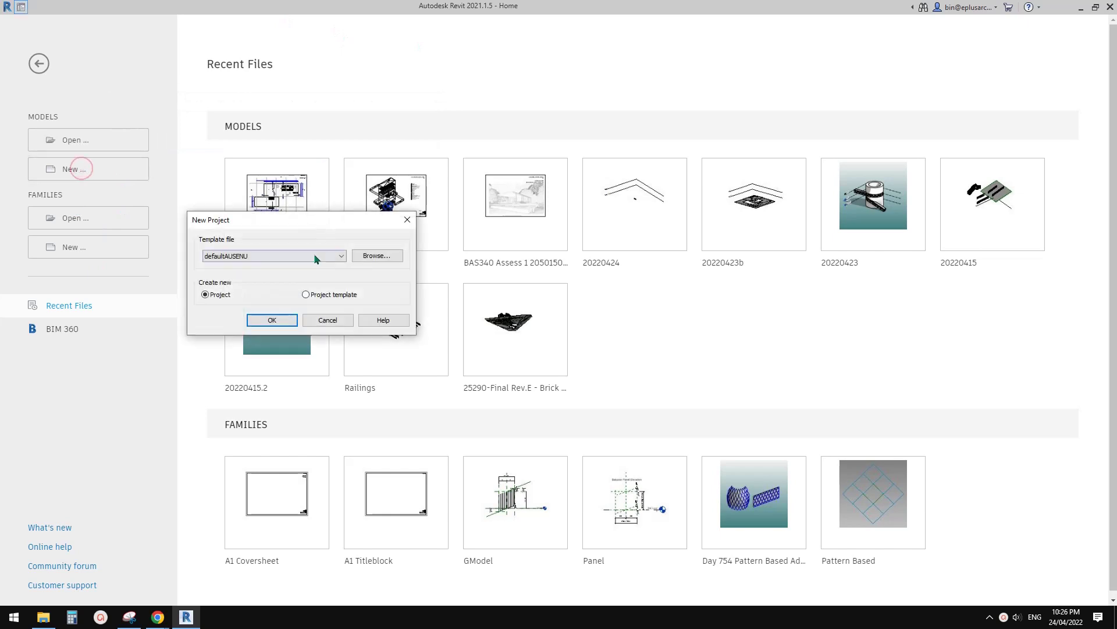
left_click(273, 320)
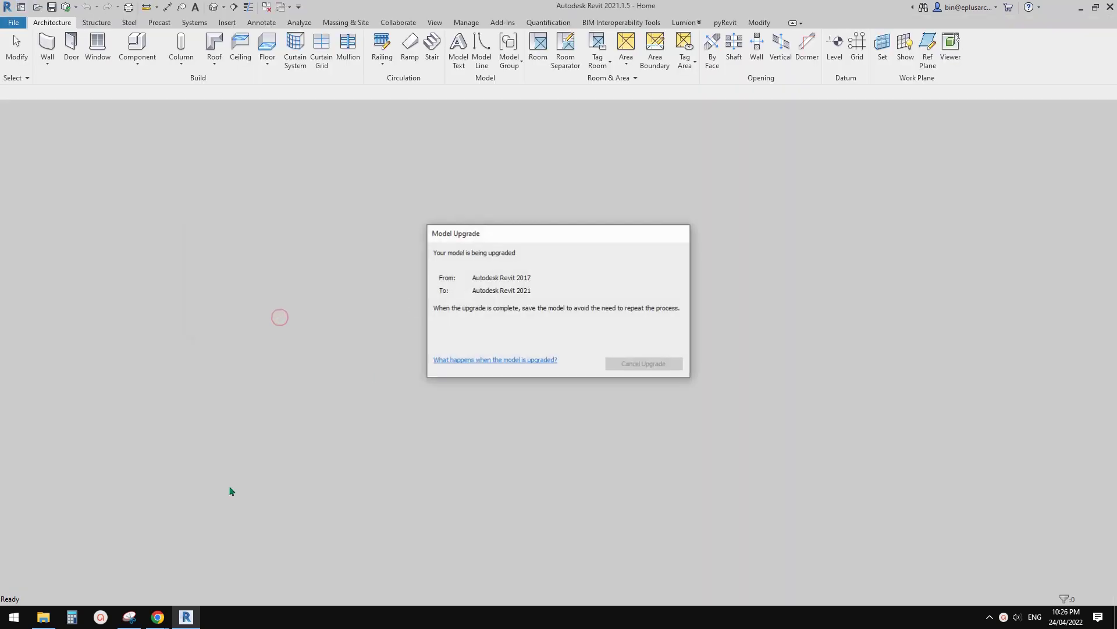
Check the pavilion reference in Google Docs, return to Revit, and start a stair of type Cast-In-Place Monolithic Stair.
mouse_move(158, 615)
left_click(216, 581)
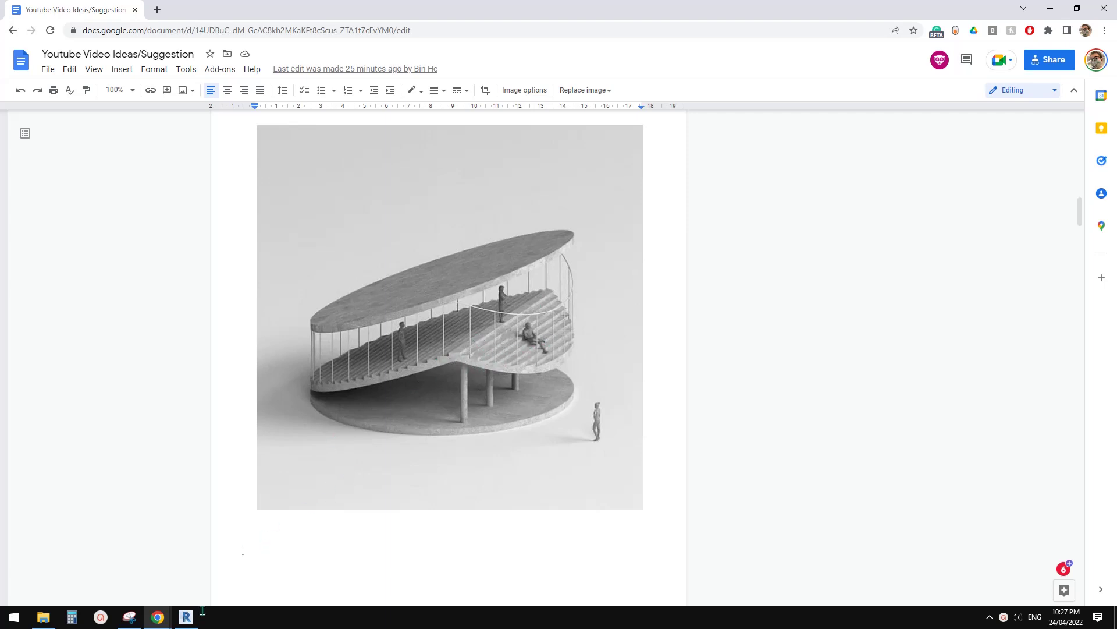
left_click(182, 619)
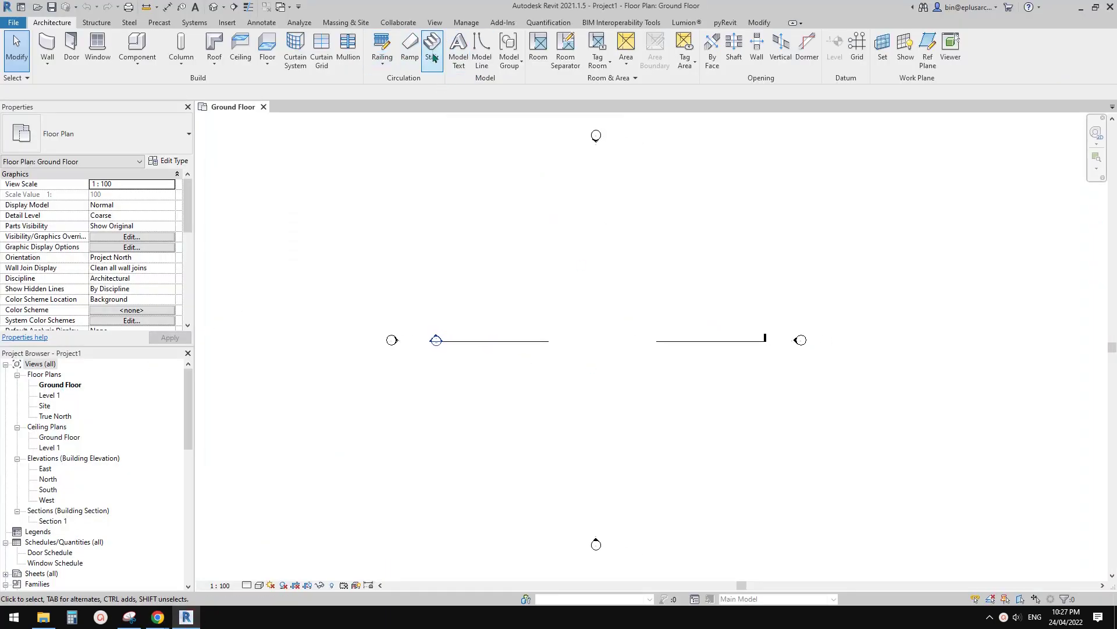
left_click(433, 57)
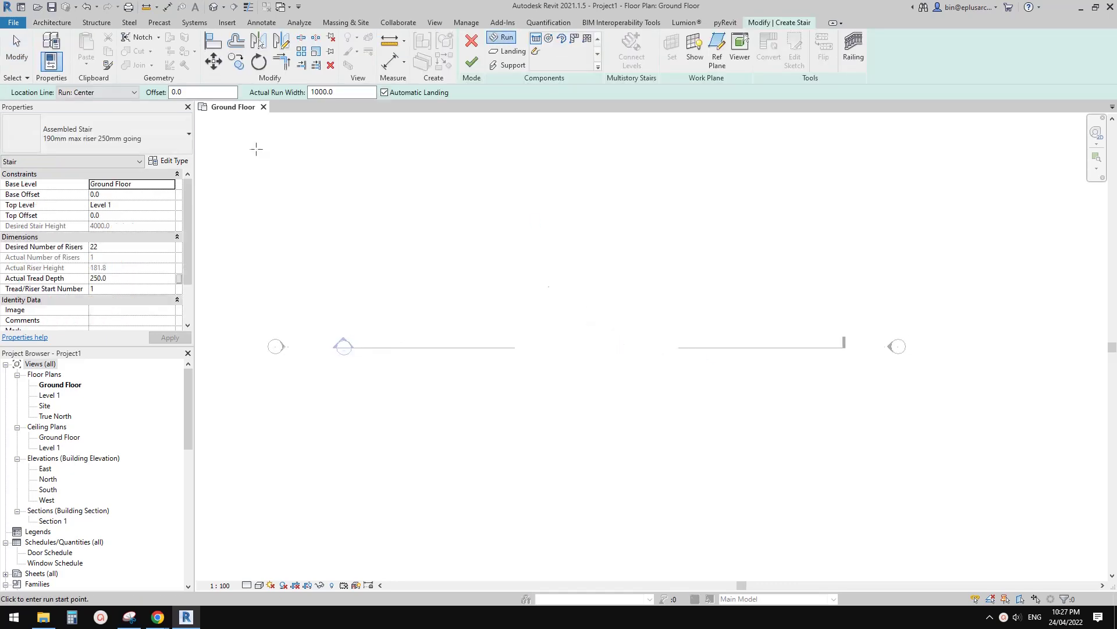
left_click(98, 113)
left_click(100, 127)
left_click(112, 149)
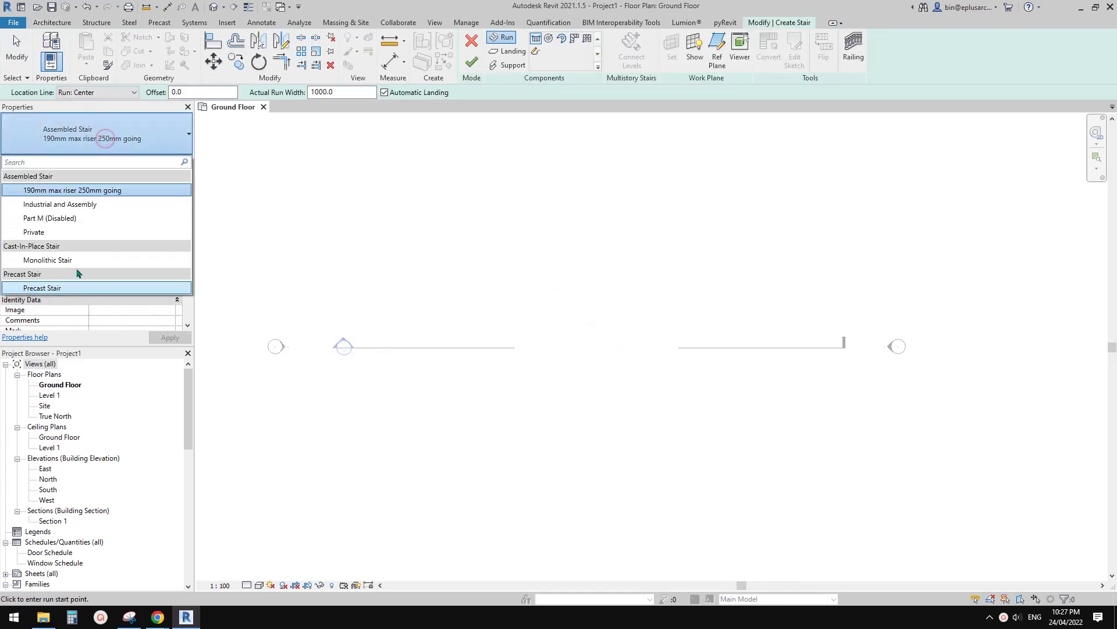
left_click(60, 262)
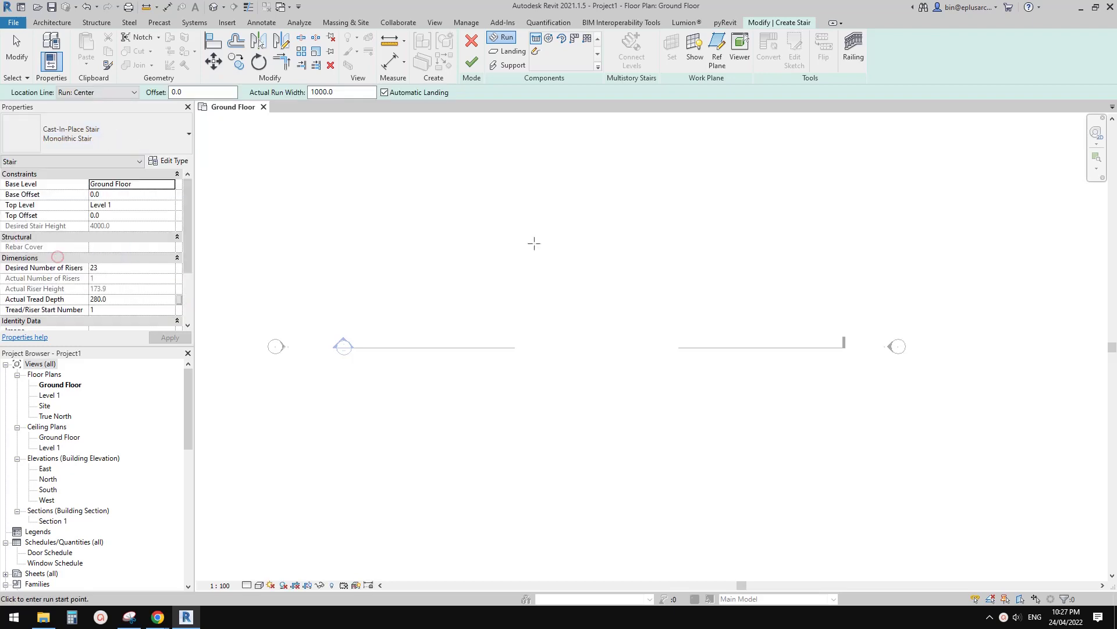
Draw a straight horizontal stair run about 4480 mm long and 1000 mm wide on the Ground Floor plan.
scroll(542, 279, "up", 1)
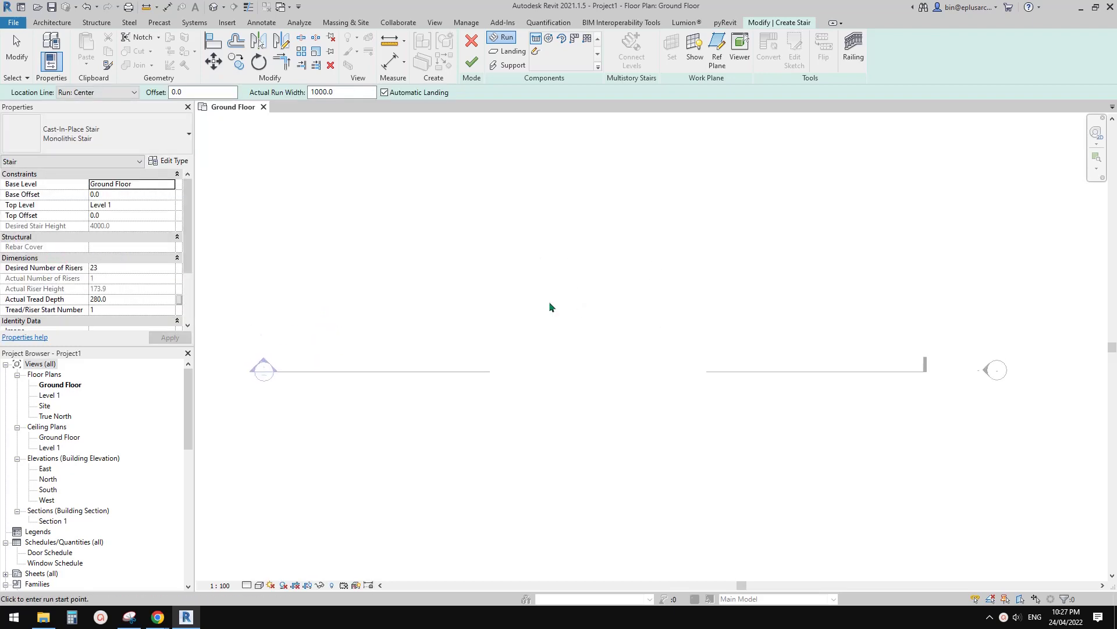
left_click(509, 324)
scroll(577, 320, "up", 3)
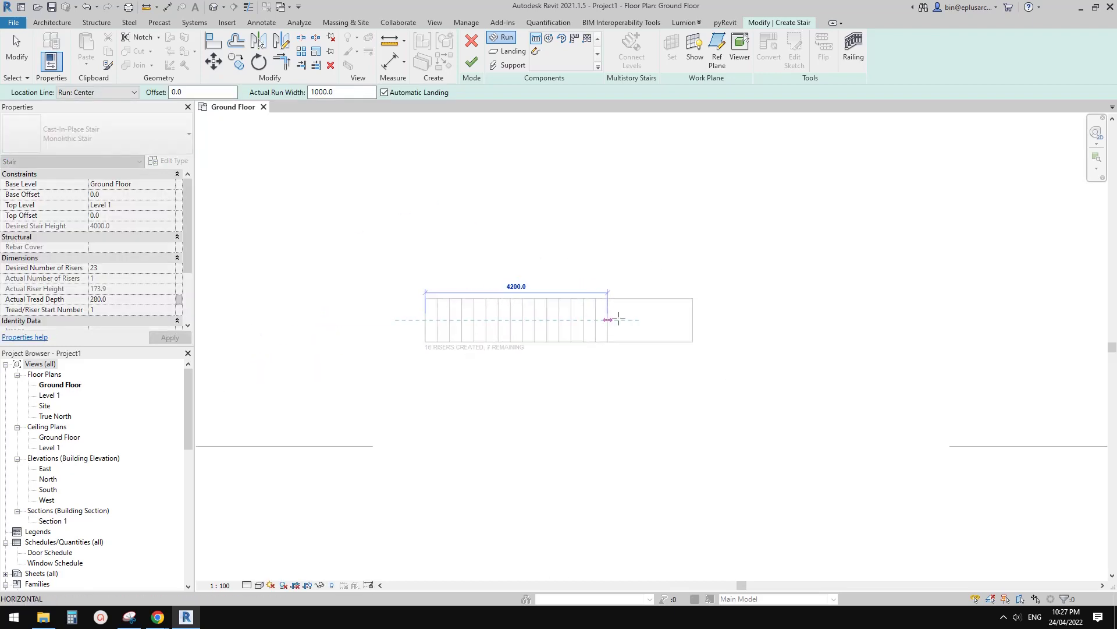
left_click(620, 320)
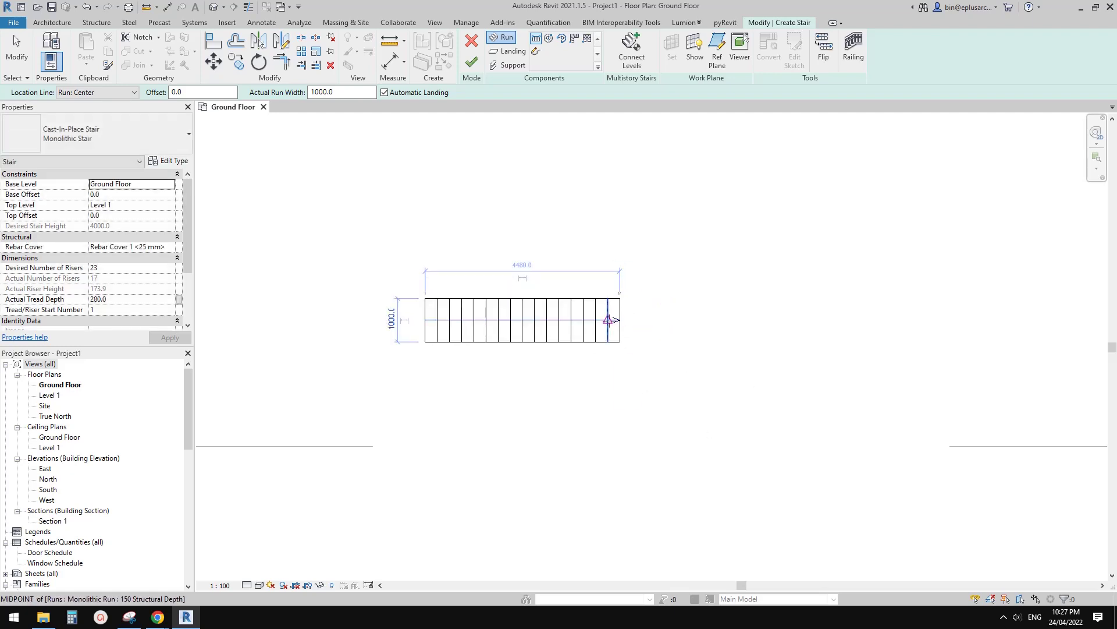
key("Escape")
Mirror a copy of the stair run about its upper end line so the two runs meet at the peak.
left_click(589, 337)
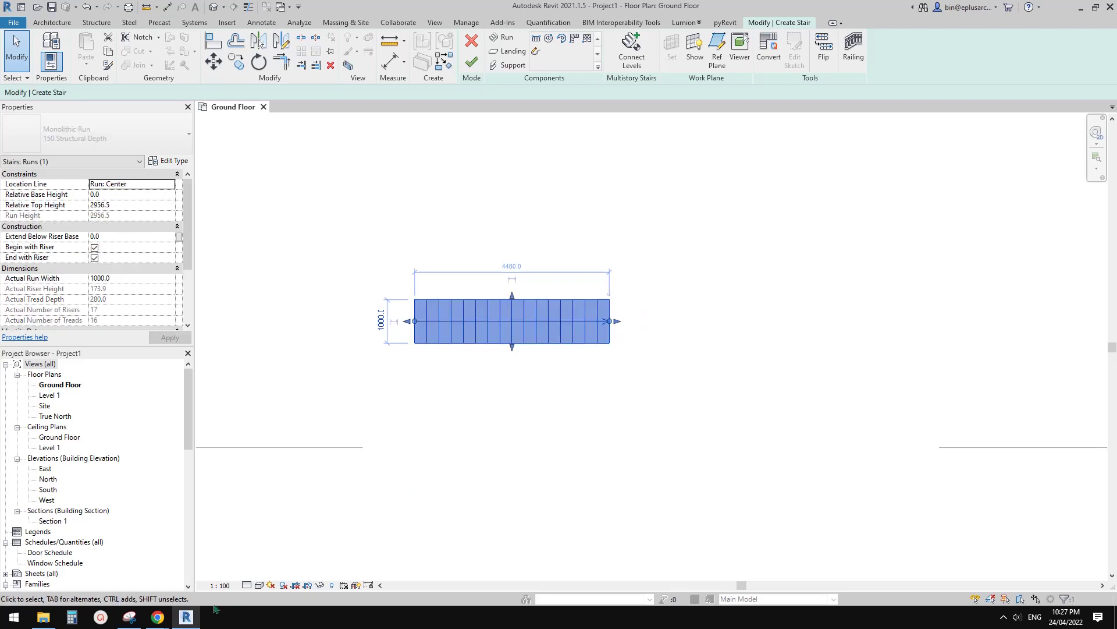
left_click(221, 578)
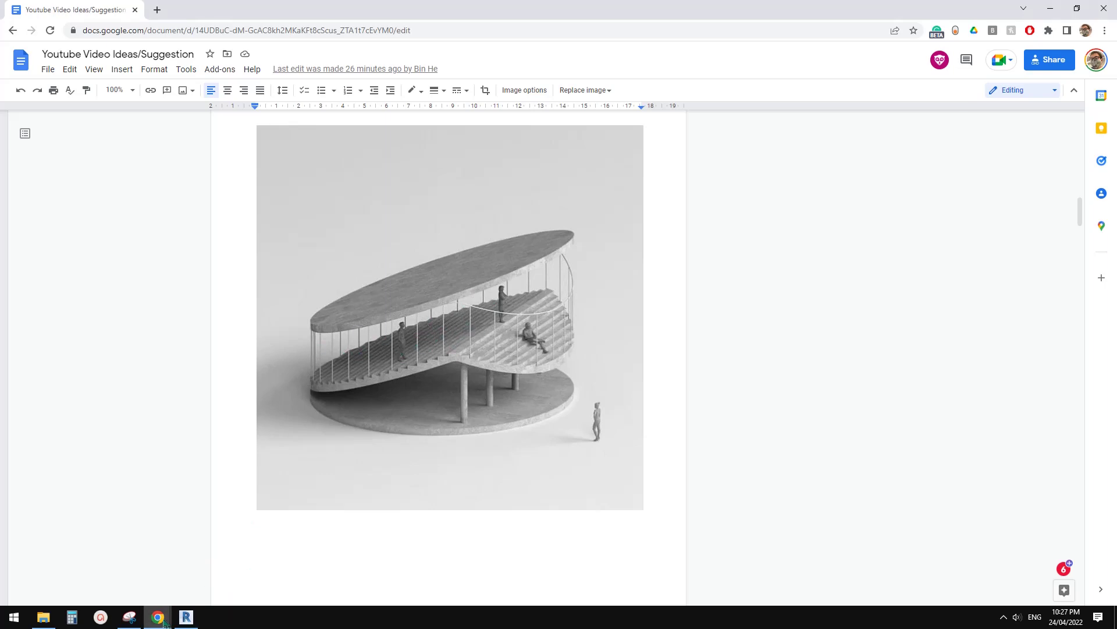
left_click(187, 617)
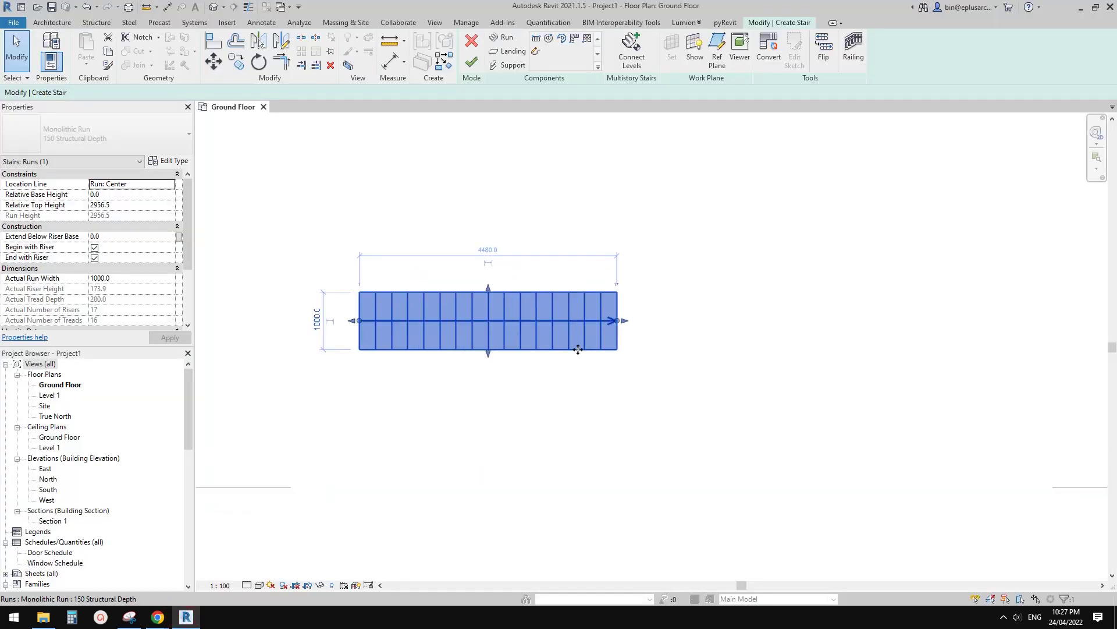
middle_click_drag(606, 343, 605, 342)
key("m")
key("m")
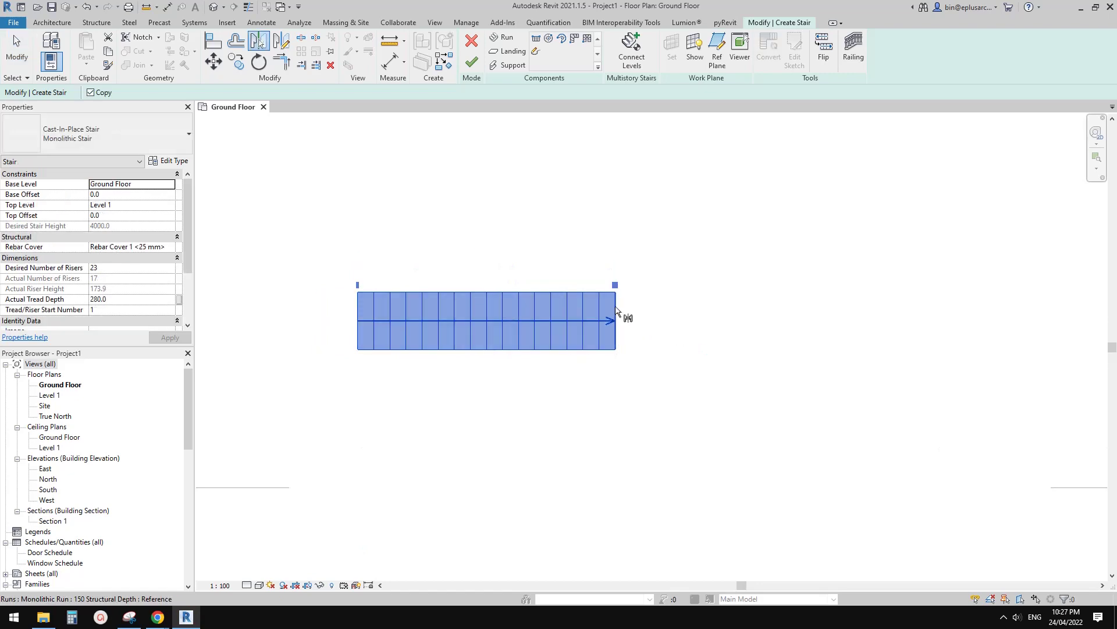
left_click(616, 309)
left_click(690, 307)
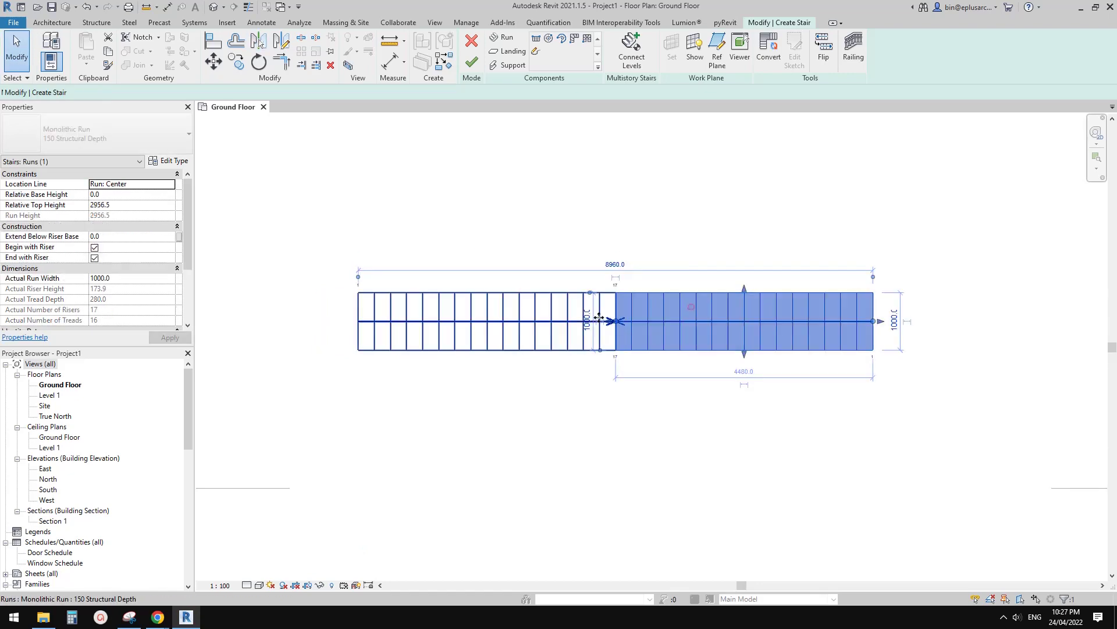
Open the default 3D view of the stair and select the mirrored run.
left_click(215, 7)
mouse_move(682, 315)
middle_mouse_down()
mouse_move(650, 305)
mouse_move(687, 311)
middle_mouse_up()
scroll(658, 328, "up", 3)
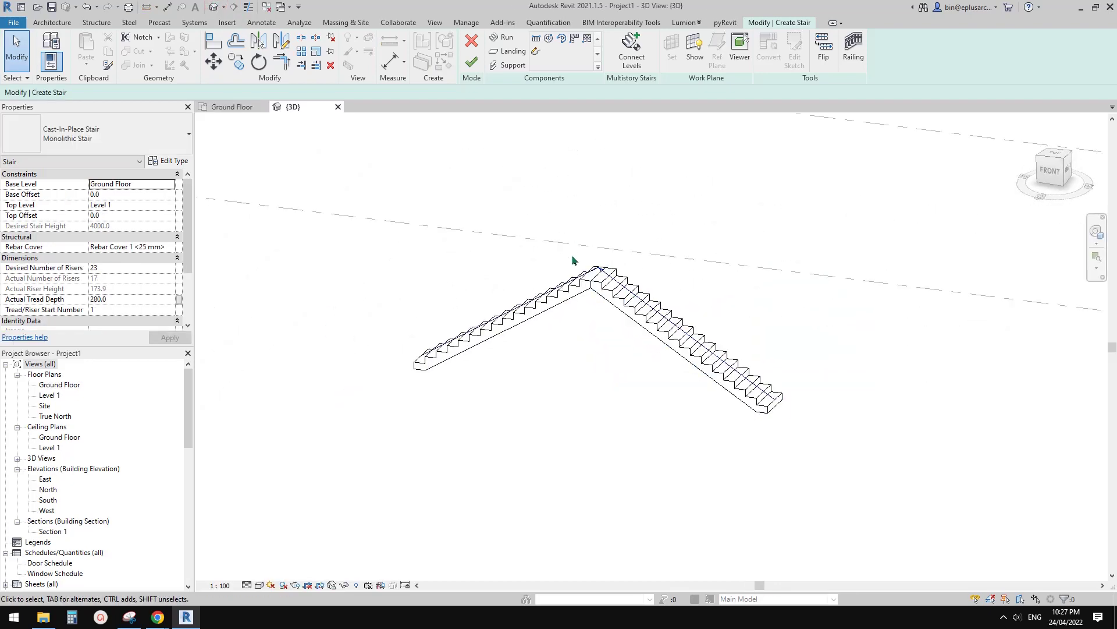
left_click(615, 309)
middle_click_drag(616, 326, 762, 279, "shift")
Shorten the mirrored run to 2240 mm by pulling in its outer lower end.
left_click(1058, 156)
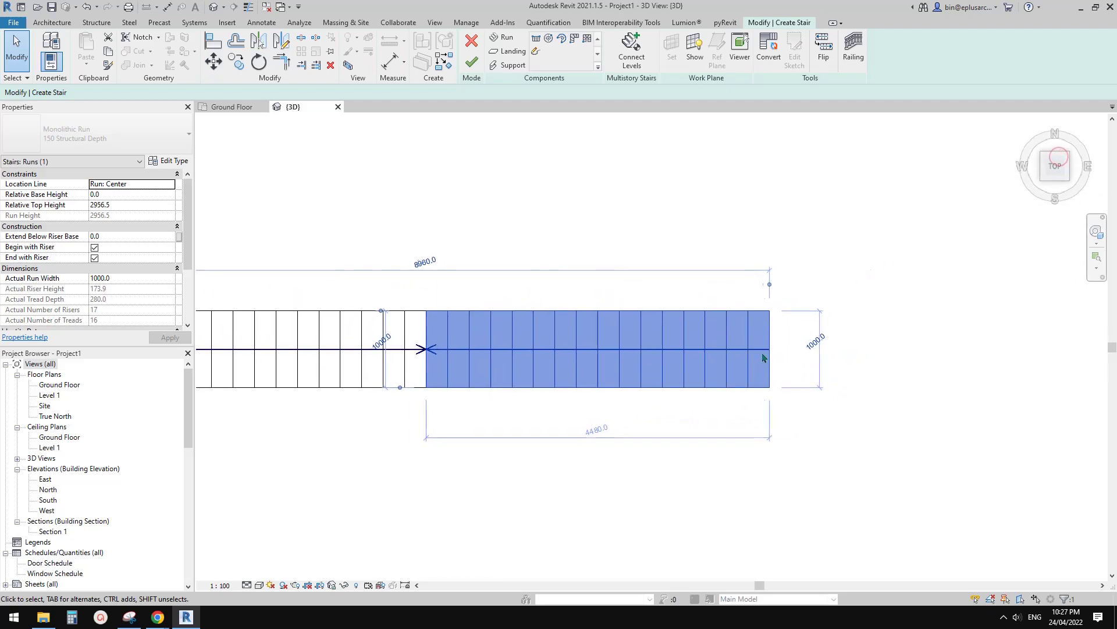
scroll(762, 354, "down", 2)
left_click(770, 366)
left_click(755, 356)
middle_click_drag(753, 352, 856, 352)
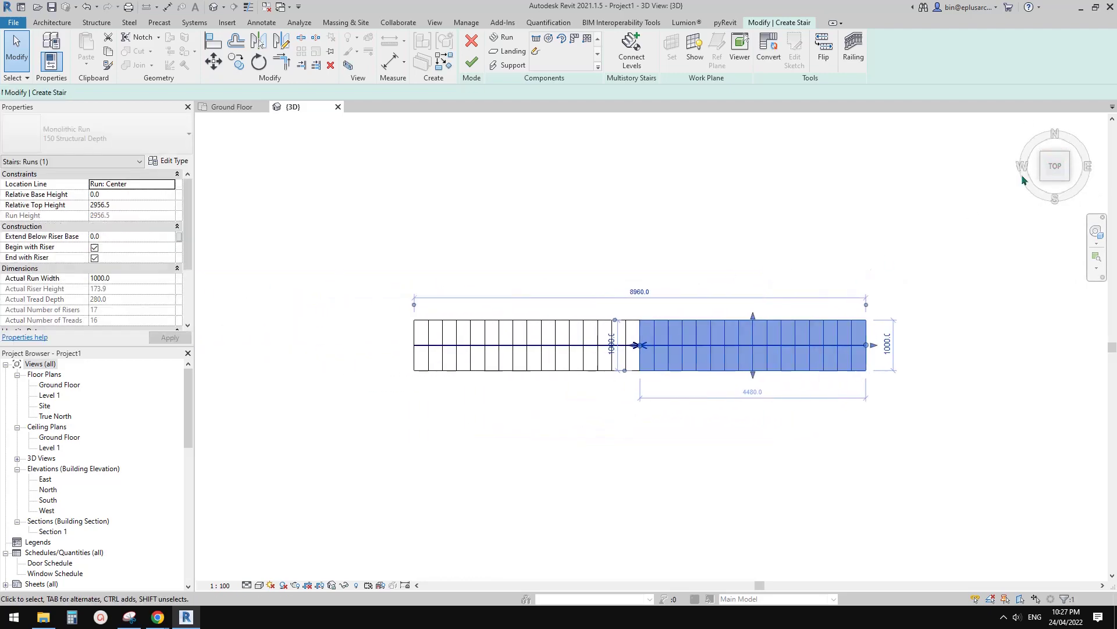
left_click(832, 250)
left_click(783, 320)
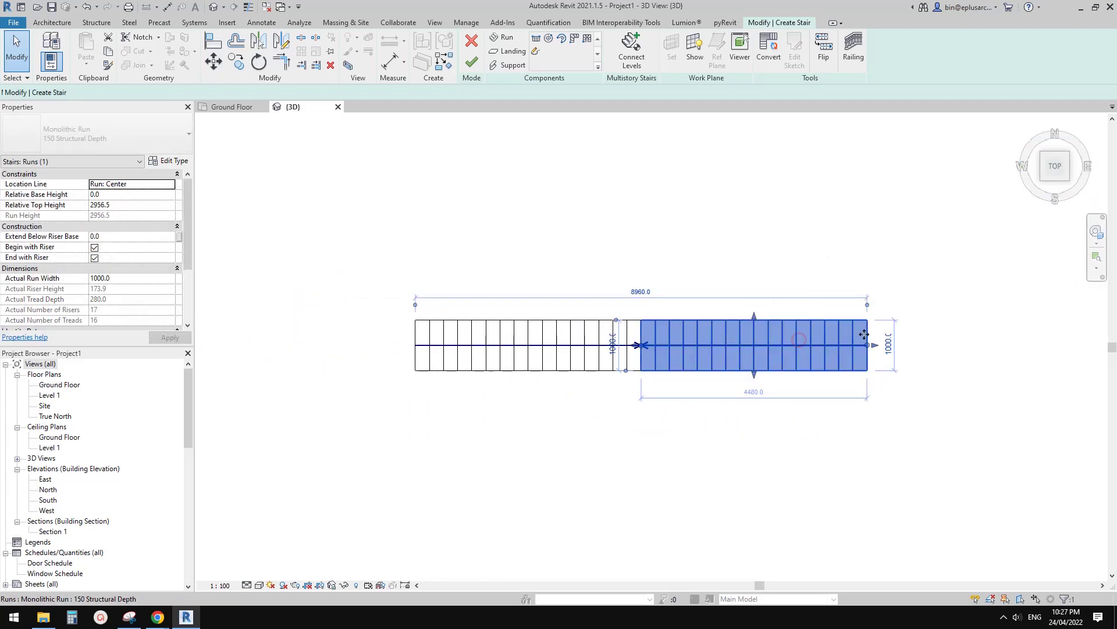
scroll(858, 332, "up", 1)
left_click_drag(869, 347, 738, 347)
middle_click_drag(683, 444, 735, 387)
left_click(770, 424)
middle_click_drag(767, 349, 681, 379, "shift")
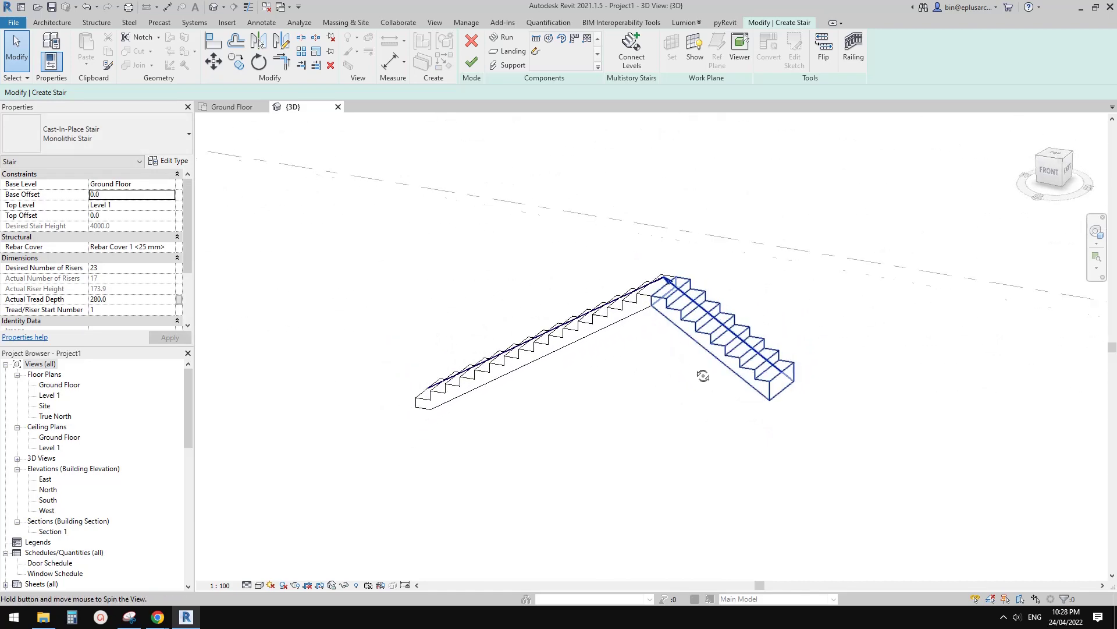
Finish the stair and delete all the railings generated on both runs.
left_click(471, 62)
middle_click_drag(578, 239, 669, 260)
left_click(676, 252)
key("Delete")
left_click(599, 240)
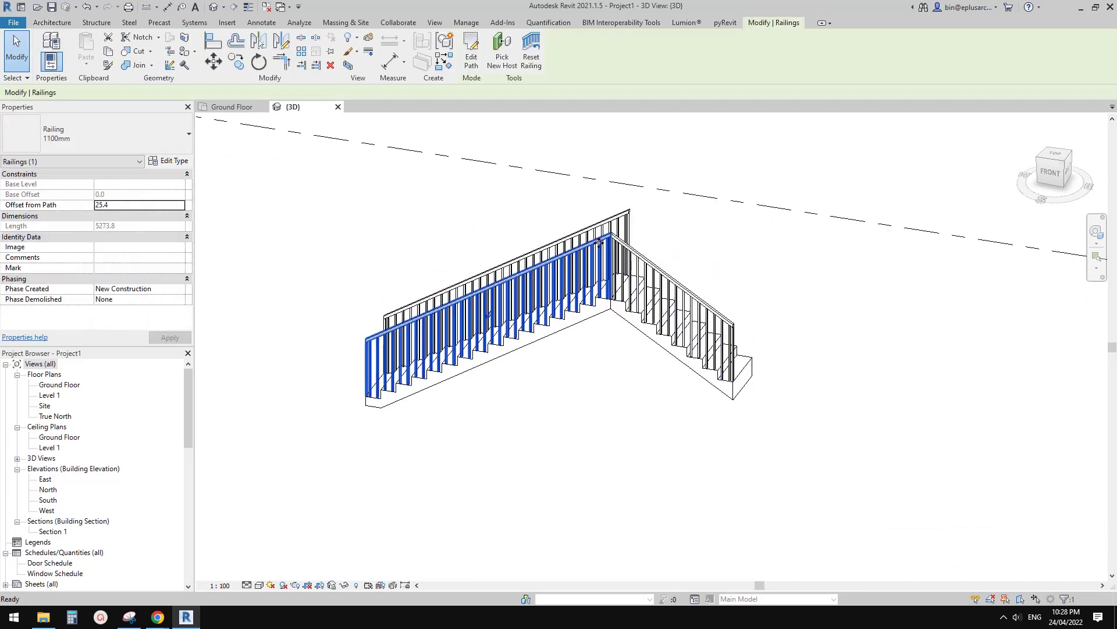
key("Delete")
left_click(606, 226)
key("Delete")
left_click(661, 278)
key("Delete")
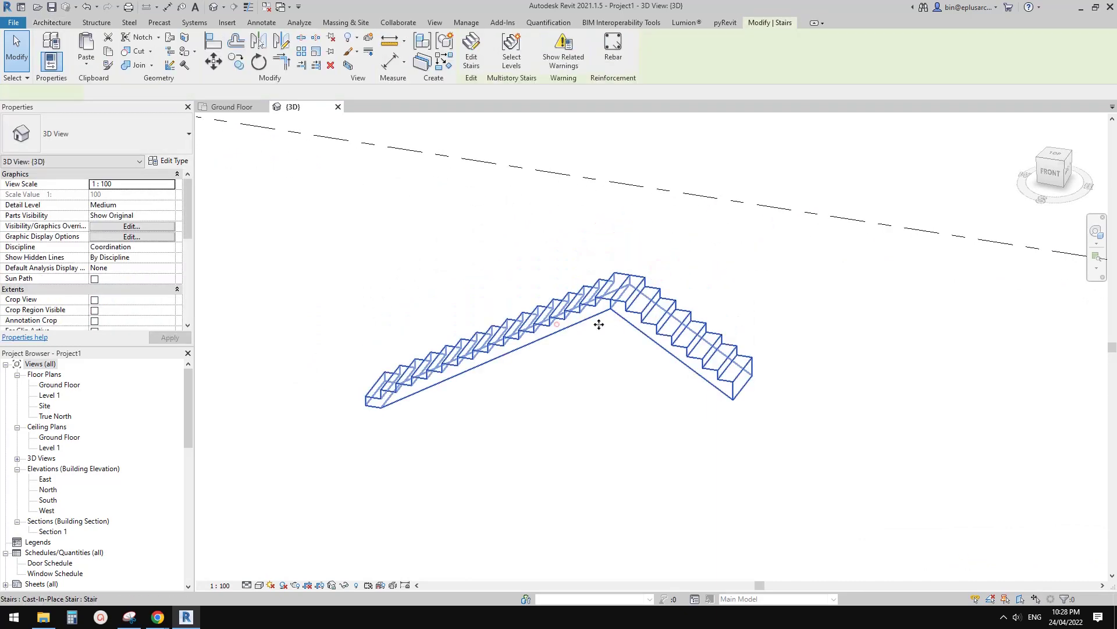
Examine the two-run stair in 3D and compare it with the pavilion reference image in Google Docs.
left_click(556, 324)
left_click(635, 340)
middle_click_drag(636, 339, 602, 344)
left_click(710, 340)
left_click(614, 344)
left_click(719, 324)
middle_click_drag(706, 352, 718, 287, "shift")
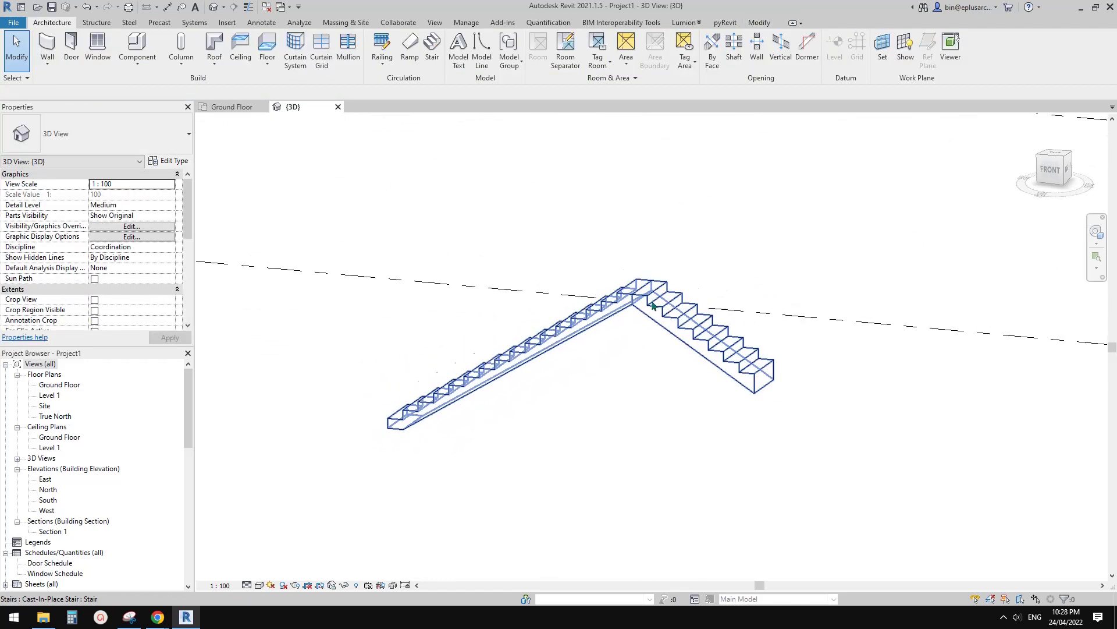
scroll(653, 305, "up", 2)
mouse_move(158, 617)
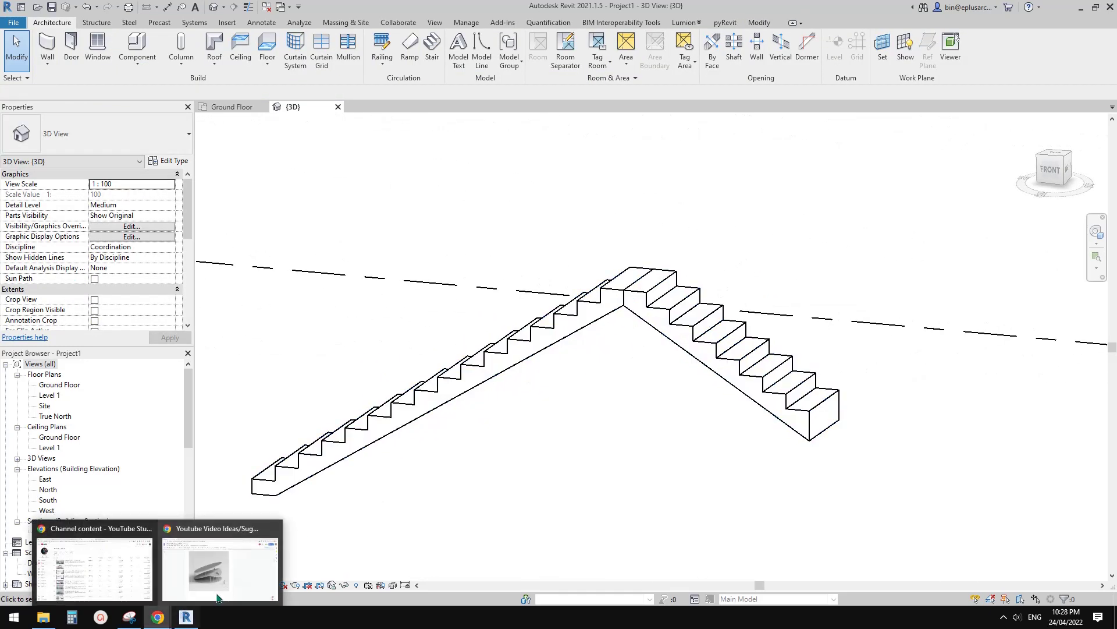
left_click(229, 580)
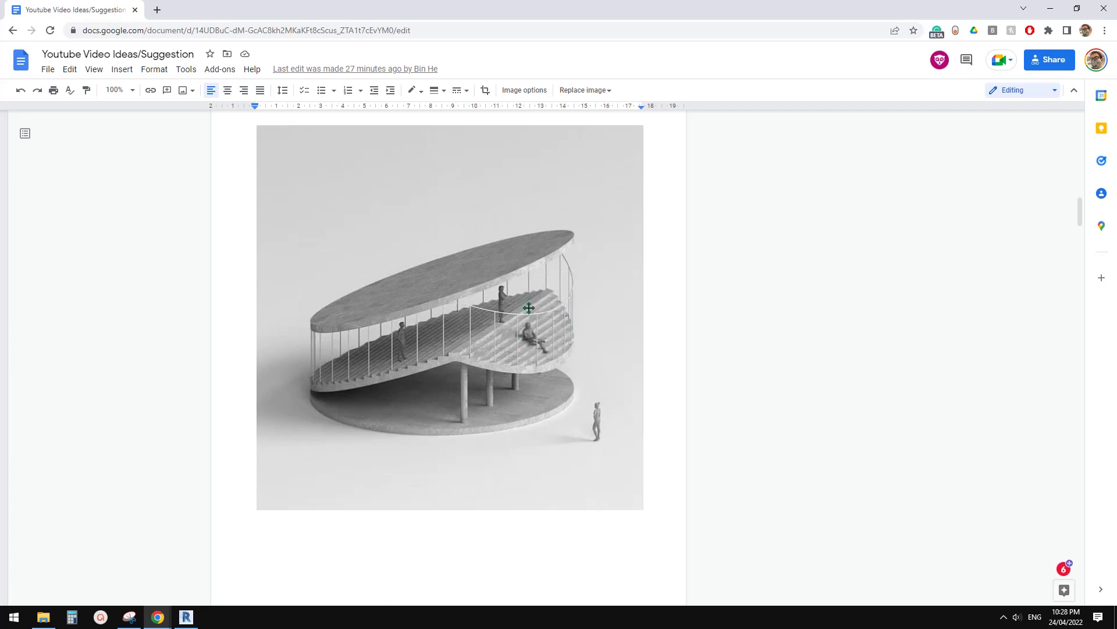
Return to Revit, edit the stair, and turn off Begin with Riser for the shorter mirrored run.
left_click(187, 618)
left_click(653, 312)
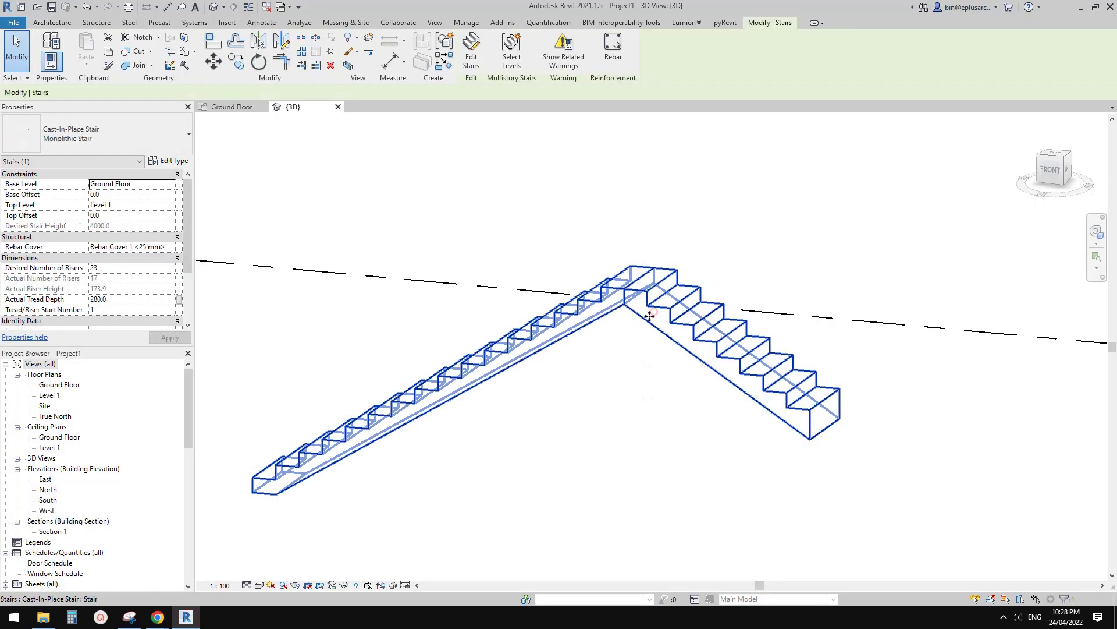
left_click(471, 50)
left_click(686, 329)
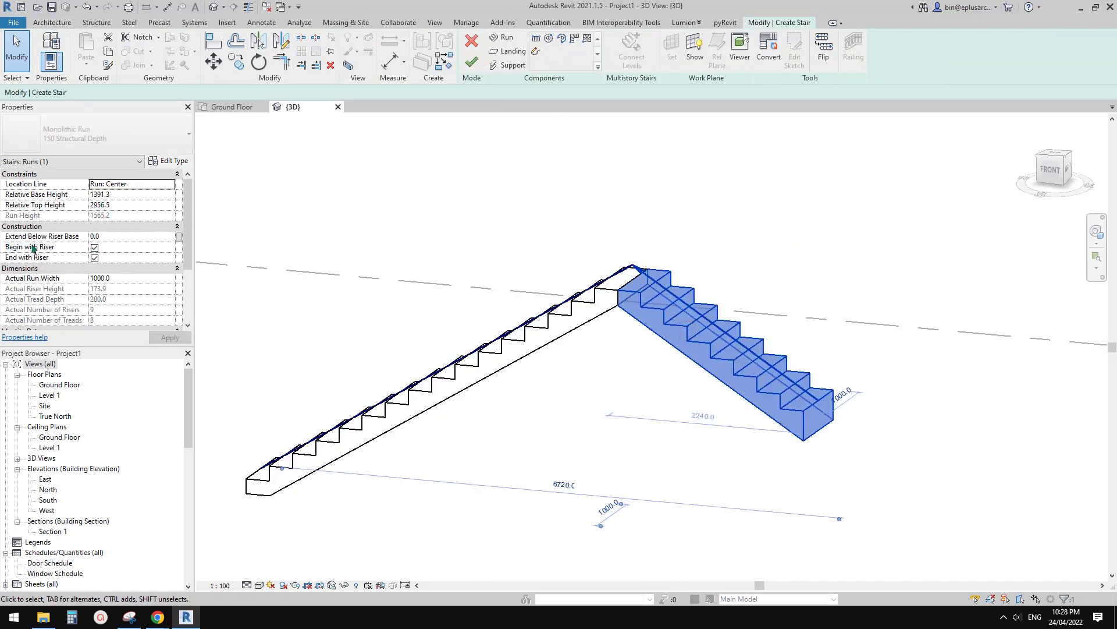
left_click(94, 248)
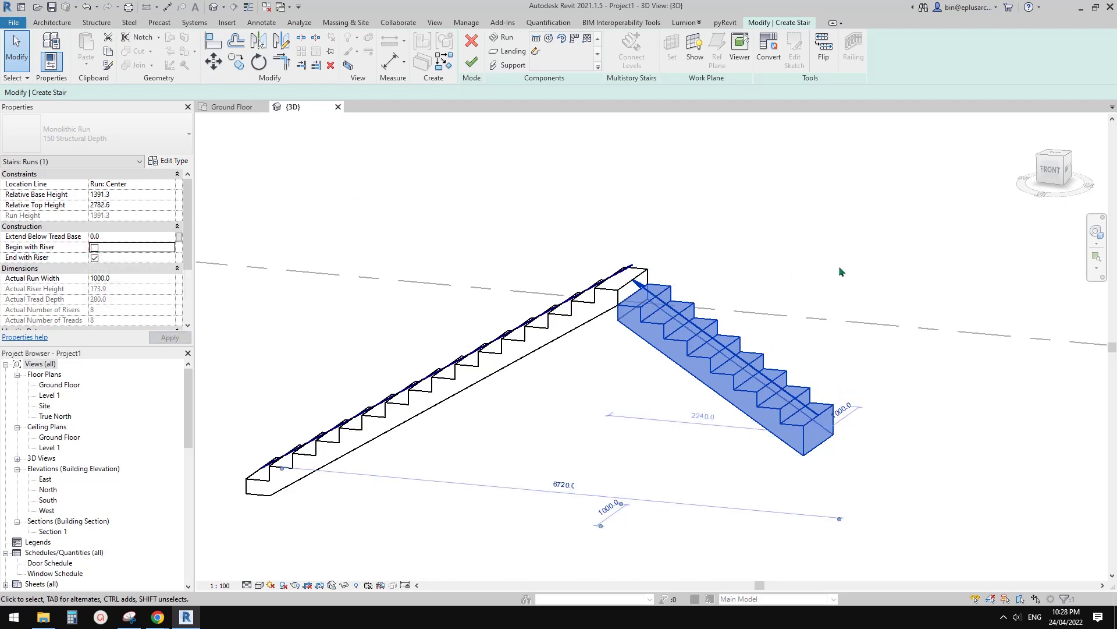
left_click(786, 271)
middle_click_drag(786, 270, 653, 355, "shift")
In the Ground Floor plan, convert both stair runs to custom sketch-based components.
double_click(59, 385)
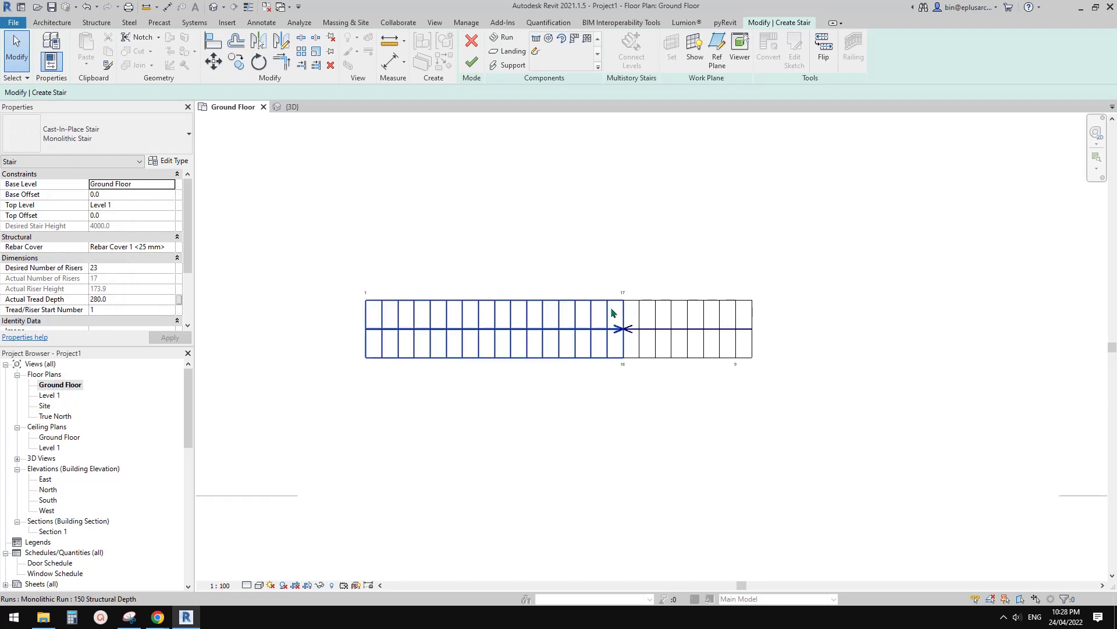
left_click(534, 301)
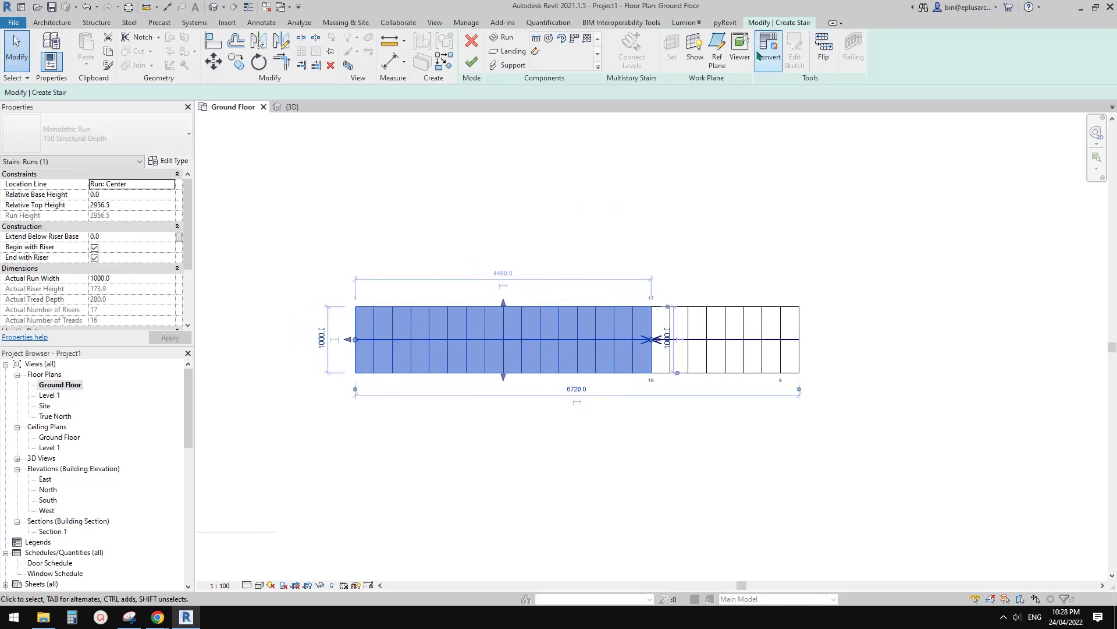
left_click(767, 52)
left_click(627, 327)
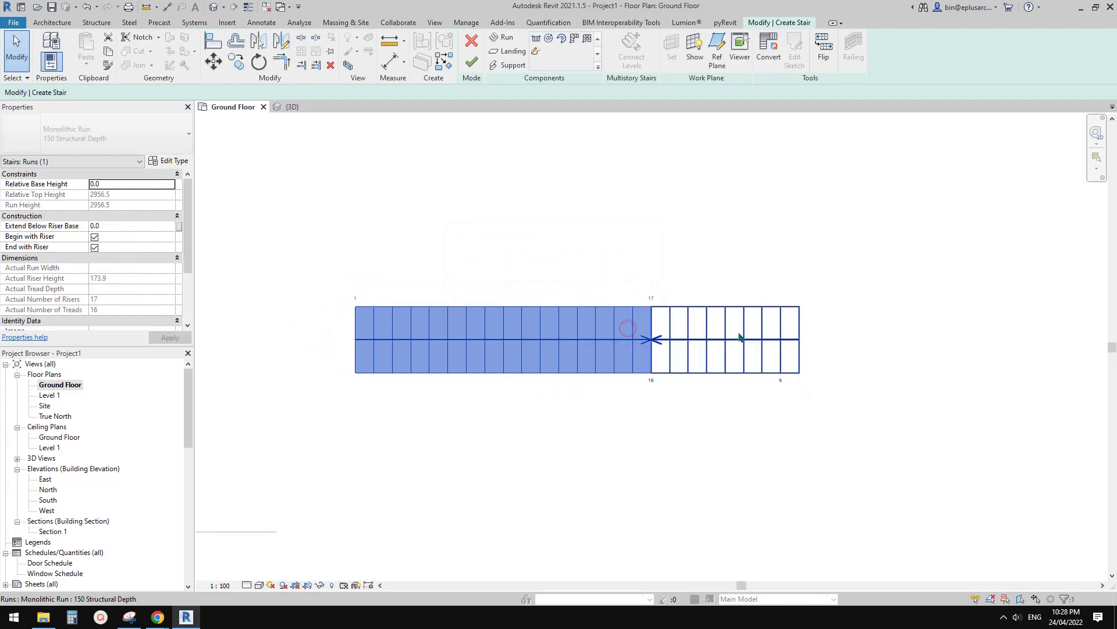
left_click(738, 332)
left_click(774, 53)
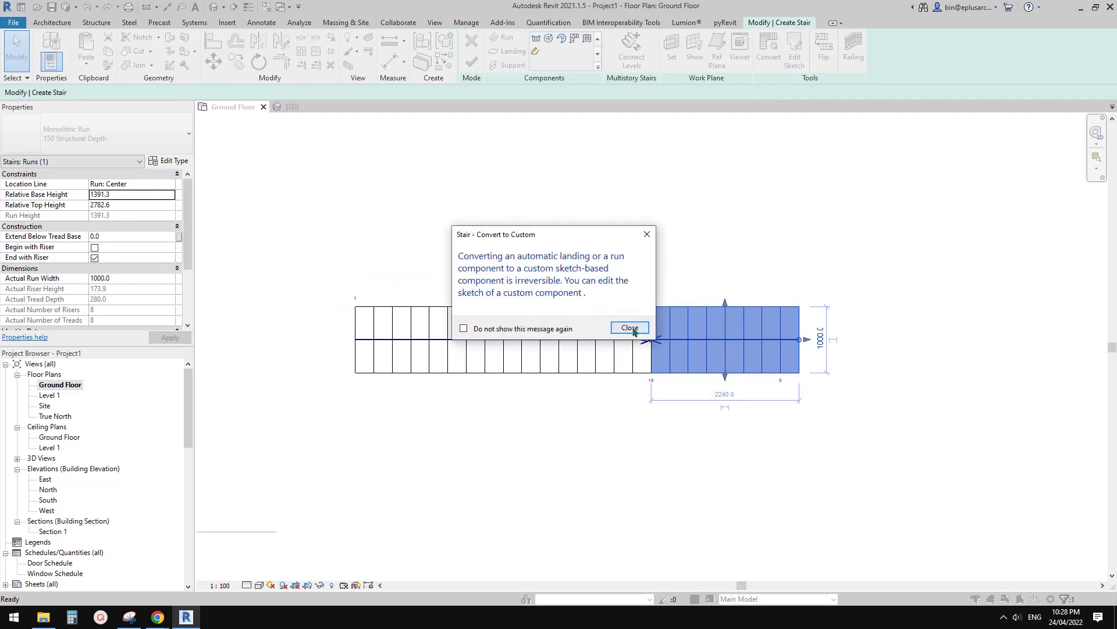
left_click(631, 328)
Dismiss the custom-conversion notice and open the sketch of the longer stair run for editing.
left_click(628, 305)
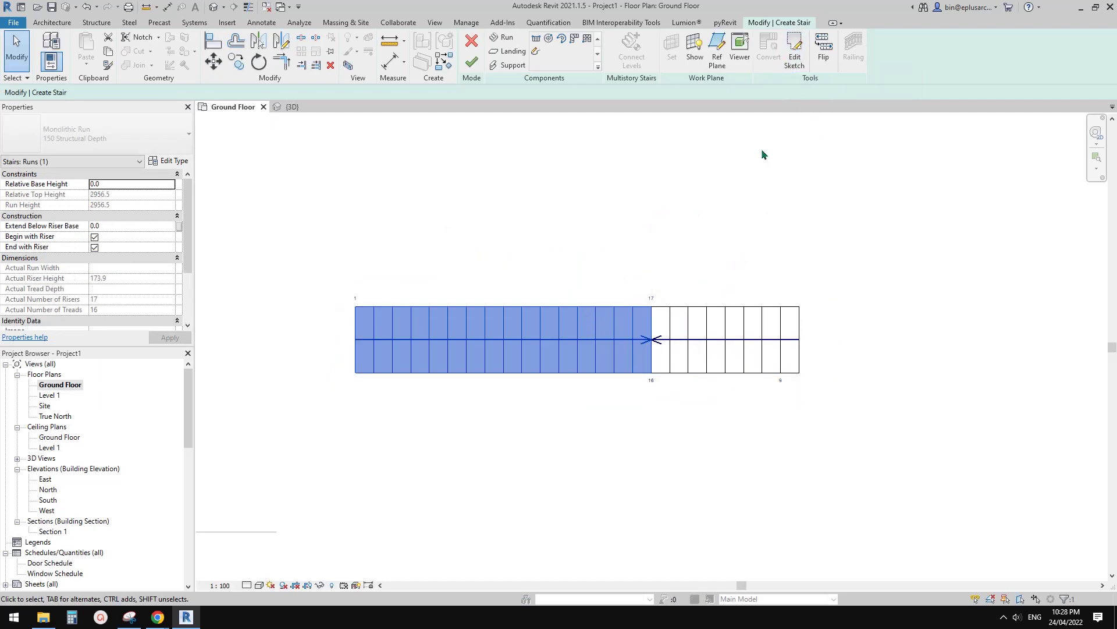
left_click(787, 66)
middle_click_drag(557, 323, 629, 321)
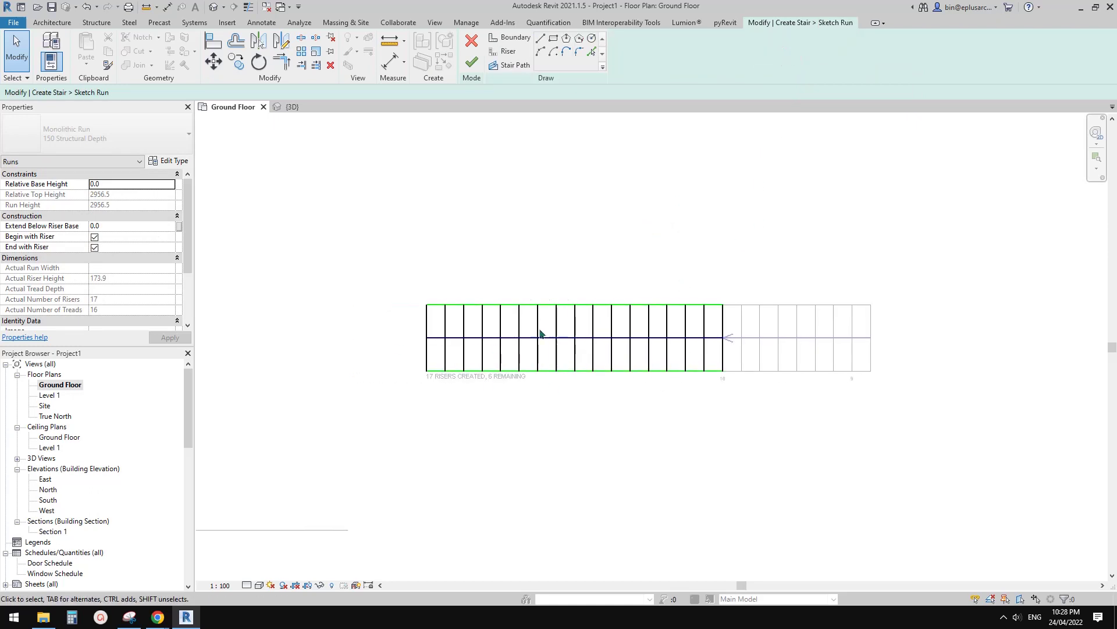
middle_click_drag(570, 340, 556, 341)
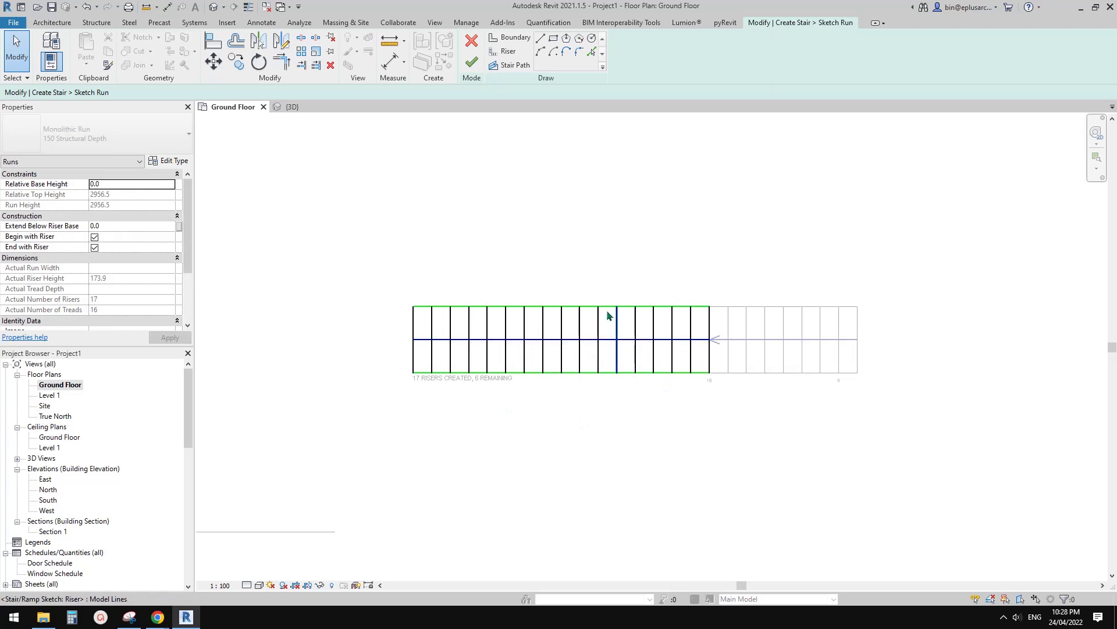
scroll(531, 332, "down", 1)
mouse_move(577, 339)
middle_mouse_down()
mouse_move(512, 331)
mouse_move(544, 302)
middle_mouse_up()
scroll(554, 304, "up", 1)
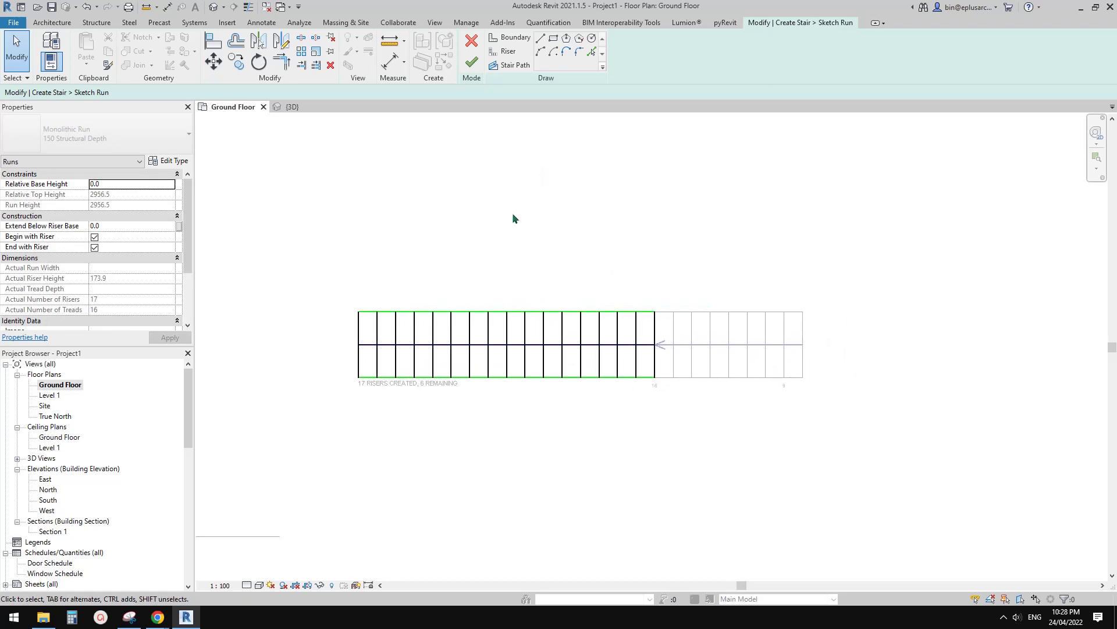
mouse_move(571, 224)
middle_mouse_down()
mouse_move(554, 217)
mouse_move(554, 244)
middle_mouse_up()
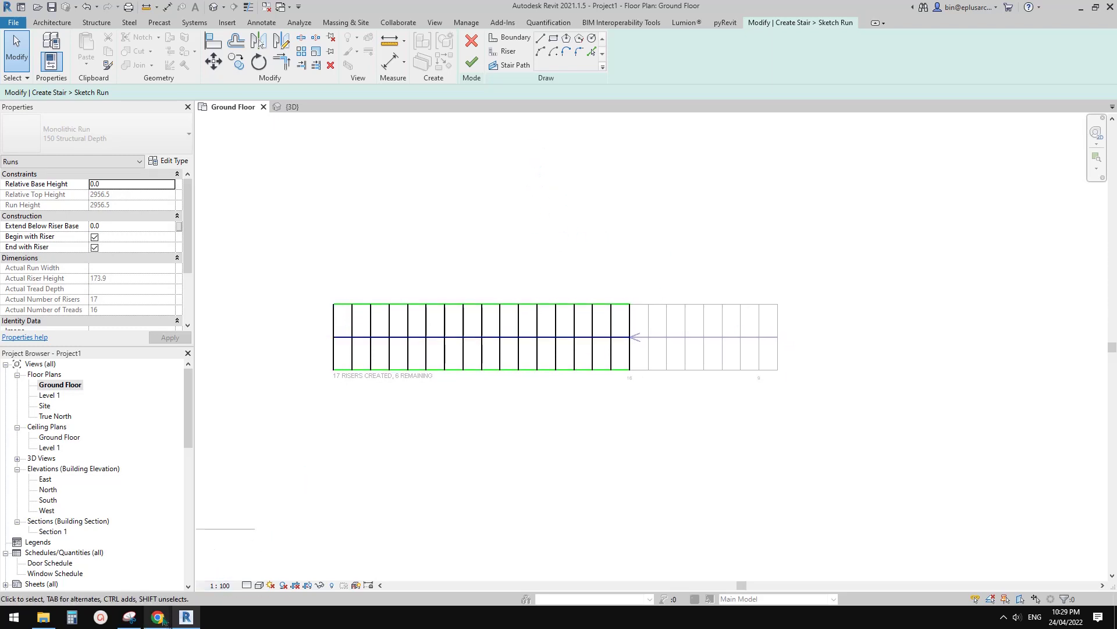
Check the pavilion reference image in Google Docs and return to the run sketch in Revit.
mouse_move(160, 618)
left_click(220, 566)
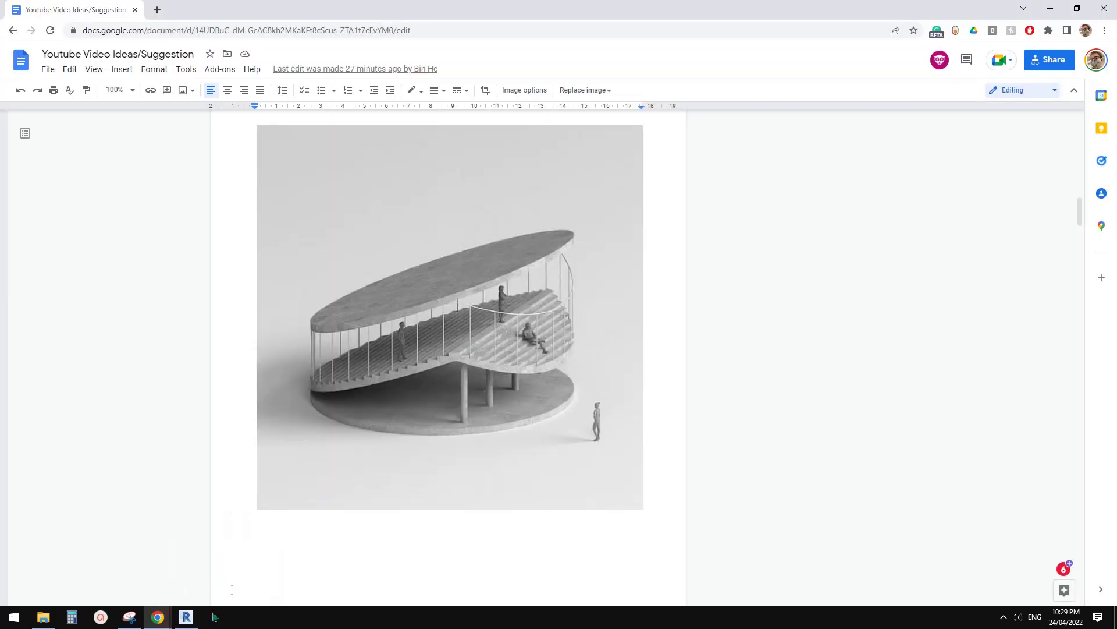
left_click(186, 617)
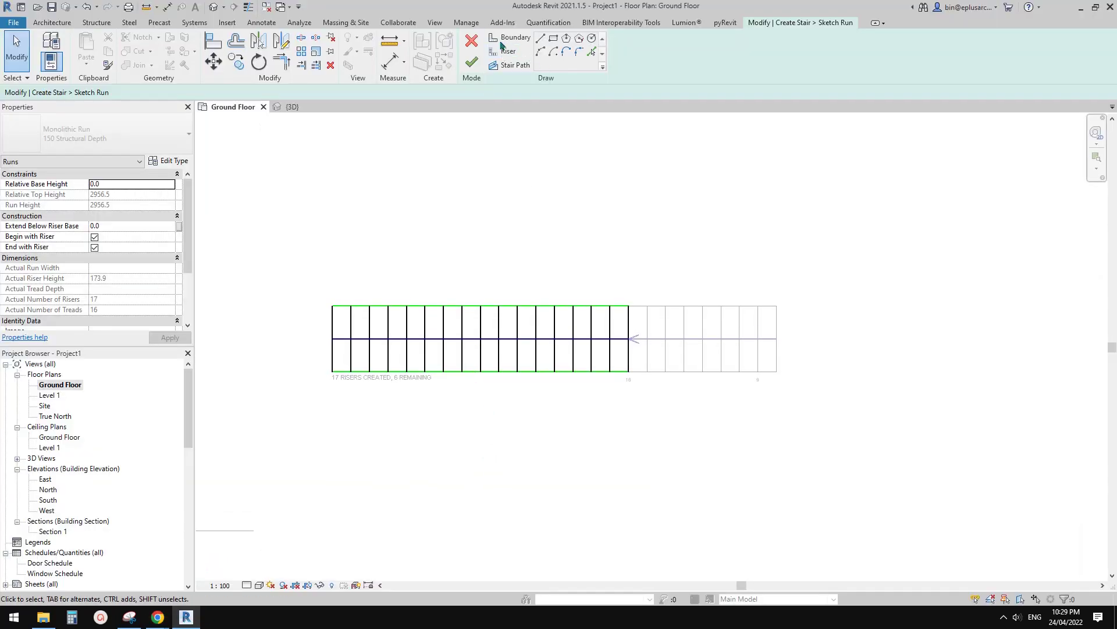
Draw a semicircular boundary above the stair from the longer run's outer midpoint to the shorter run's outer midpoint.
left_click(521, 44)
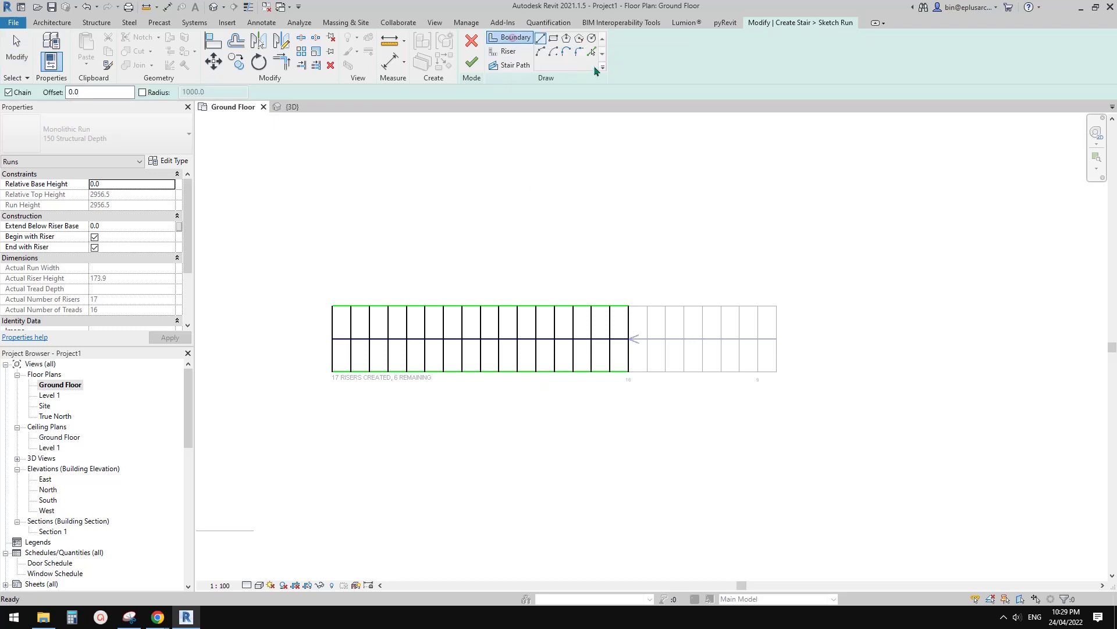
left_click(540, 53)
left_click(334, 337)
left_click(777, 339)
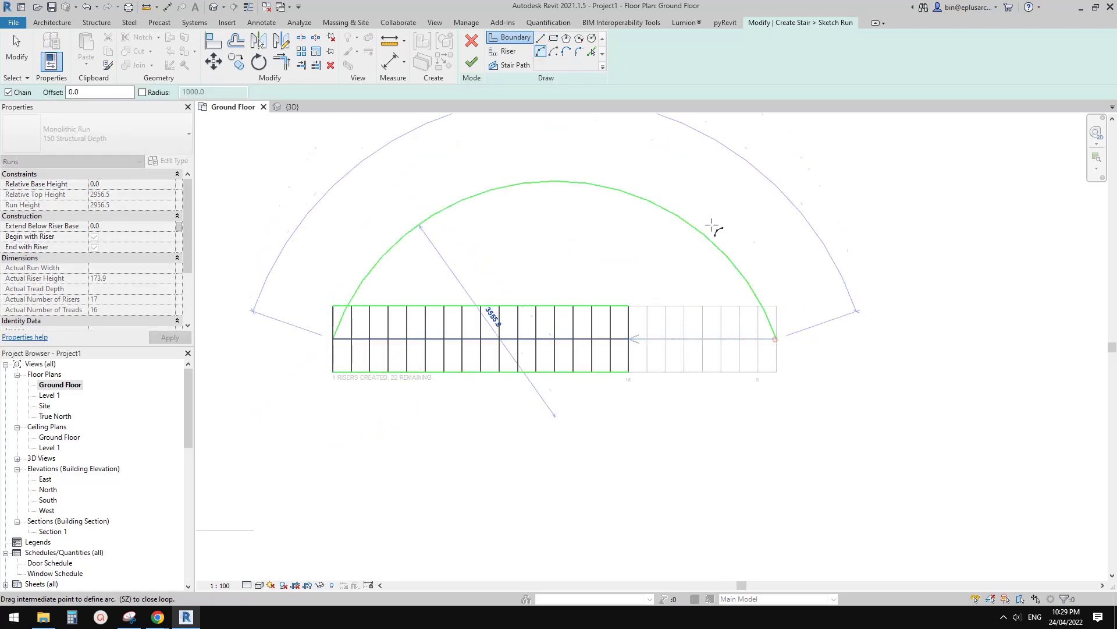
left_click(766, 247)
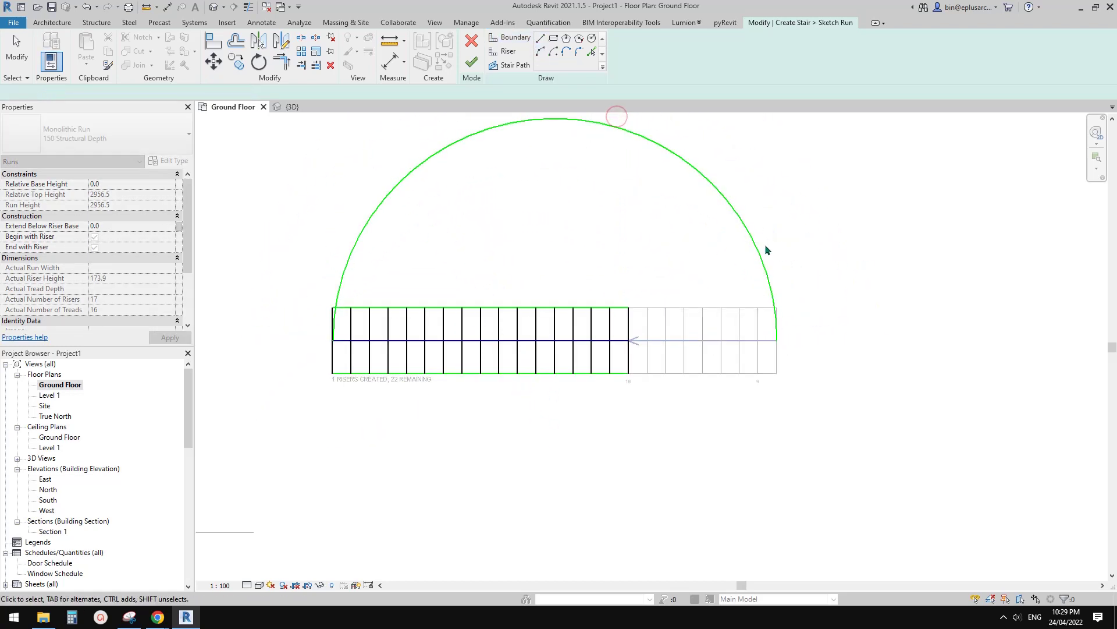
key("Escape")
key("Escape")
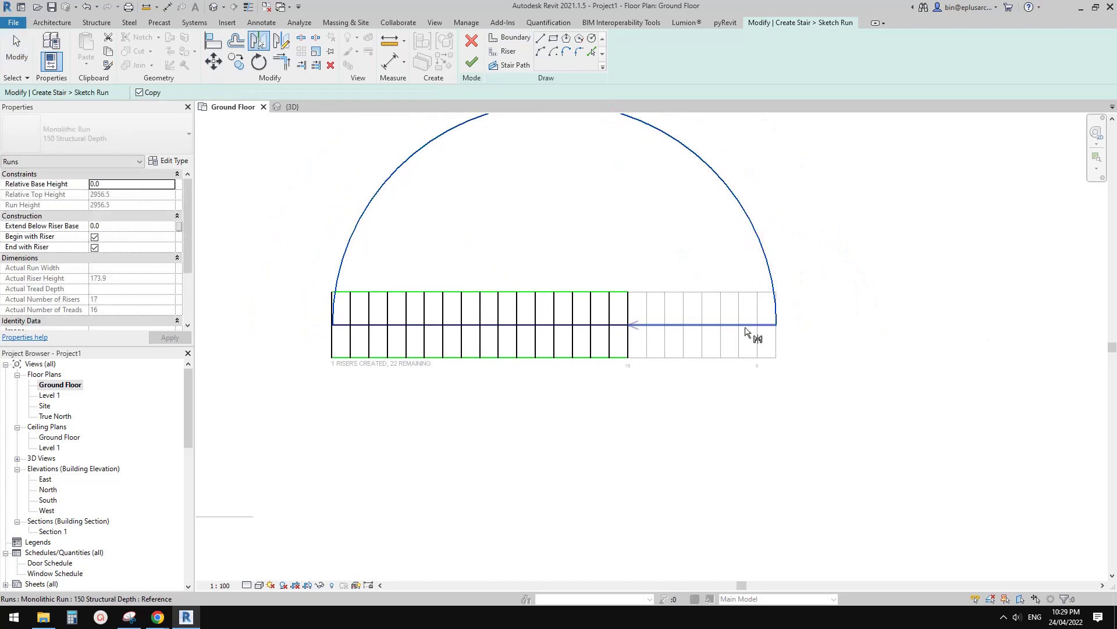
Mirror a copy of the semicircular boundary about the stair's centre line to complete the circle.
left_click(745, 327)
middle_click_drag(751, 326, 902, 317)
left_click(907, 248)
scroll(544, 315, "up", 2)
middle_click_drag(588, 304, 579, 314)
scroll(503, 308, "up", 2)
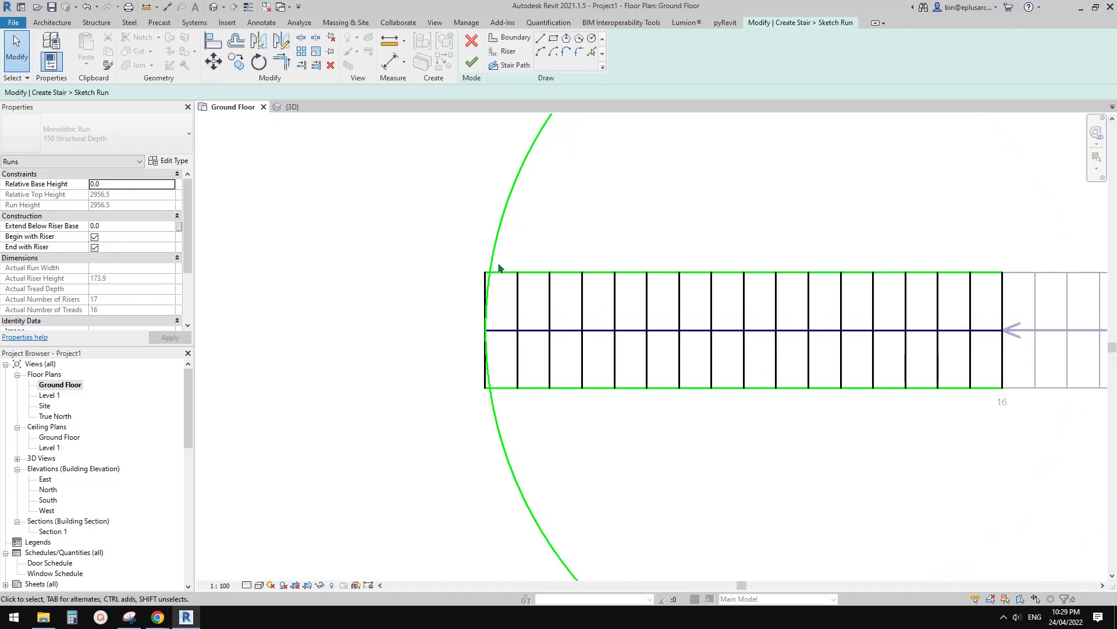
middle_click_drag(514, 293, 499, 307)
left_click(469, 288)
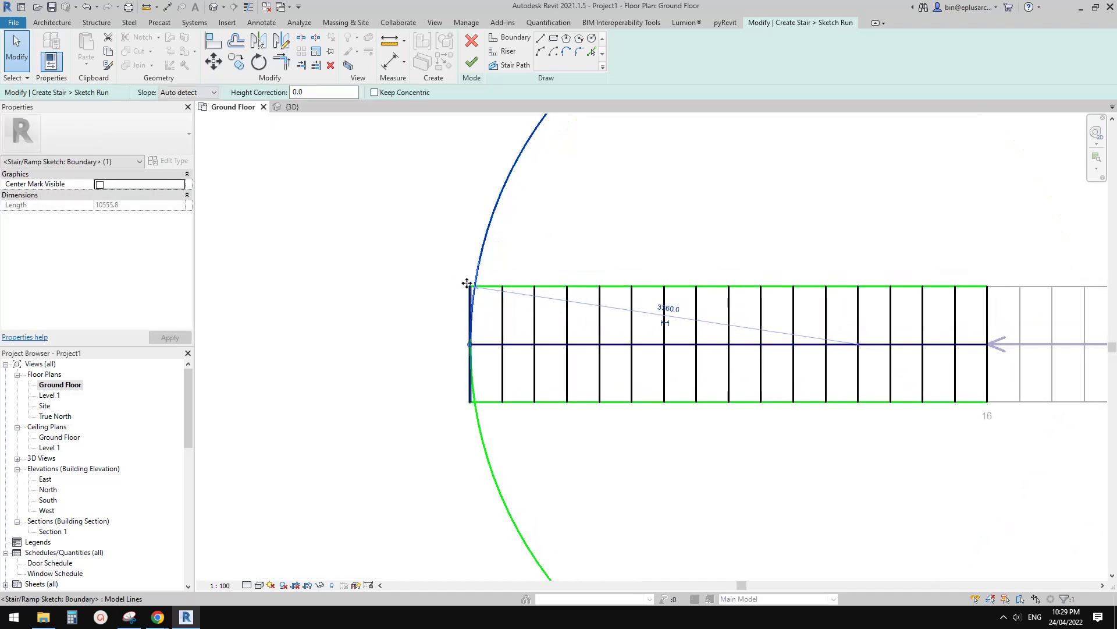
left_click_drag(469, 344, 476, 287)
key("ctrl+z")
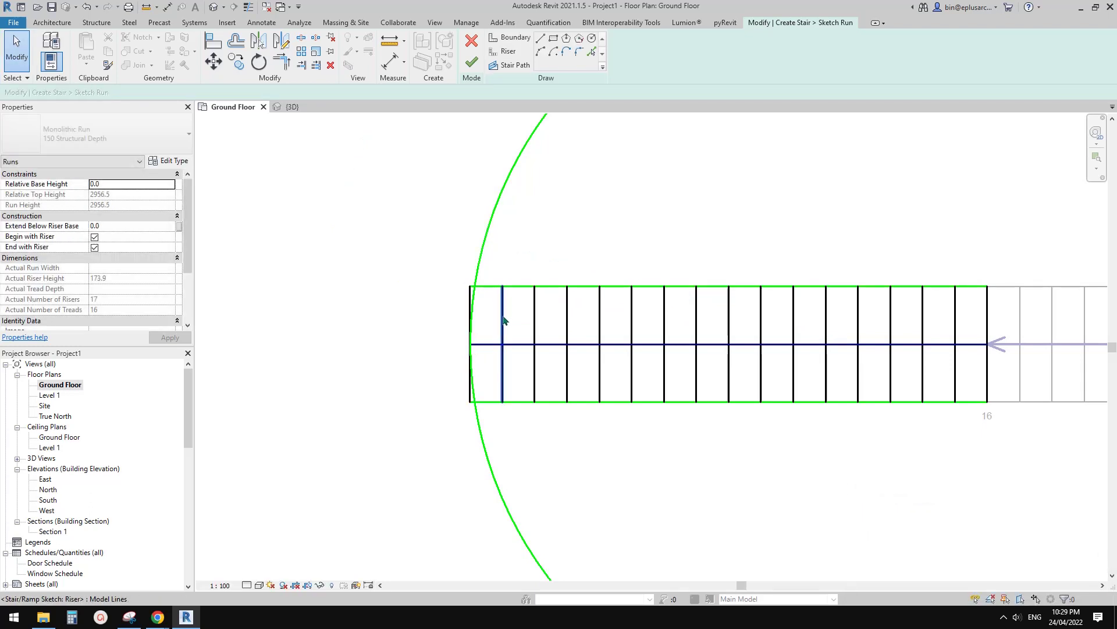
left_click(504, 320)
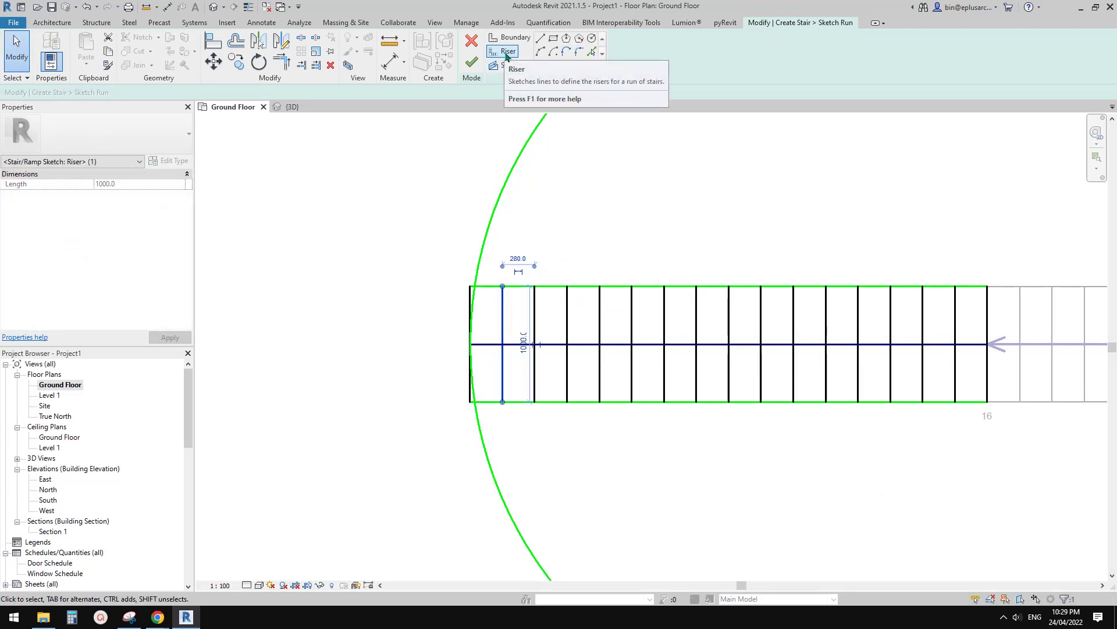
key("Escape")
Shorten both boundary arcs at the longer run's start so they end at its straight upper and lower edges.
left_click(475, 317)
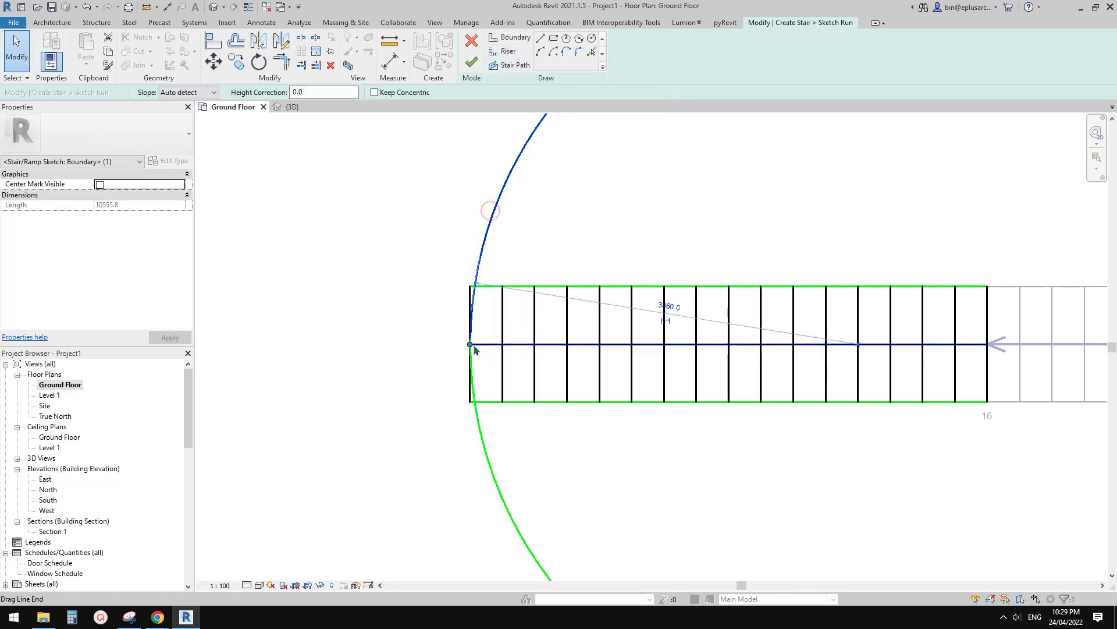
left_click_drag(471, 344, 475, 286)
left_click(481, 290)
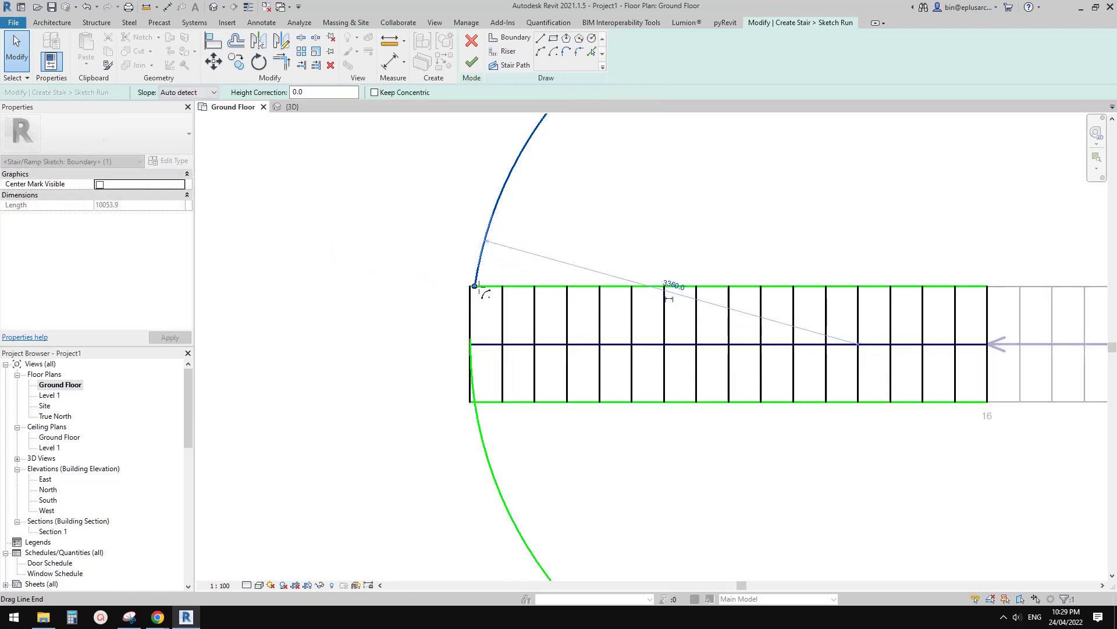
middle_click_drag(507, 276, 506, 276)
left_click(505, 275)
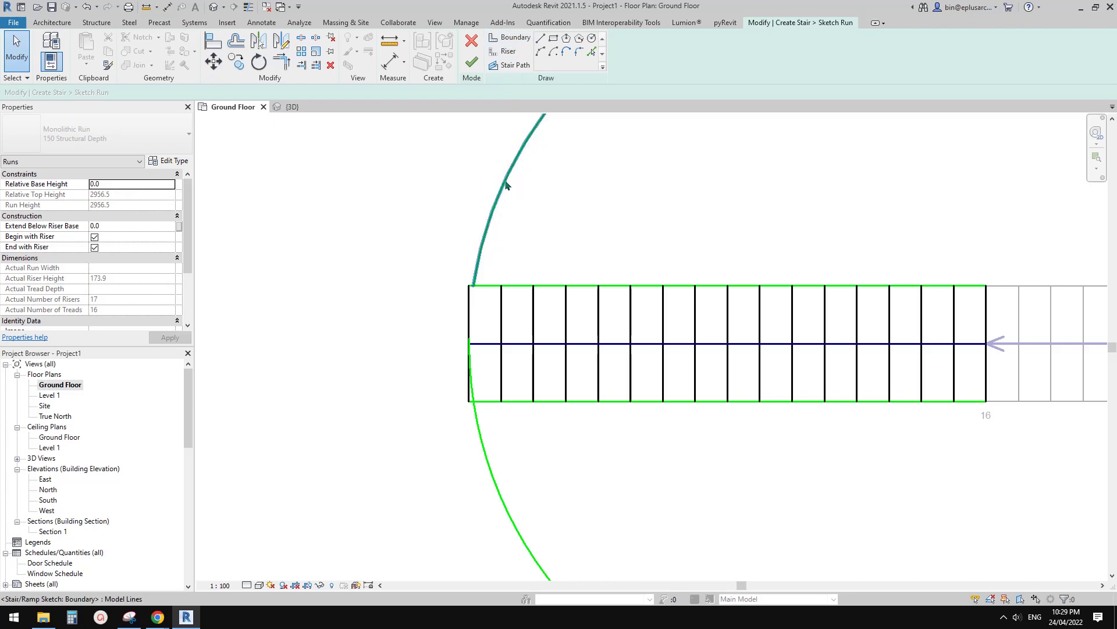
middle_click_drag(495, 430, 489, 350)
scroll(477, 341, "up", 3)
left_click(481, 326)
left_click_drag(472, 215, 479, 302)
middle_click_drag(547, 304, 565, 400)
Draw a curved riser between the two shortened arc ends, passing through the stair path's start point.
left_click(489, 291)
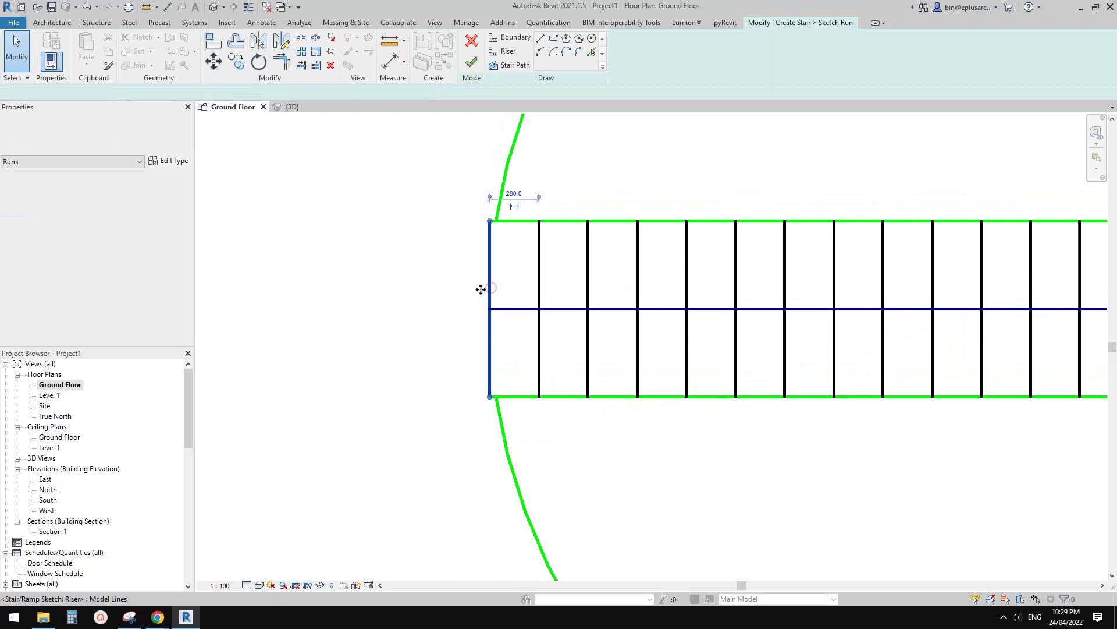
left_click(511, 54)
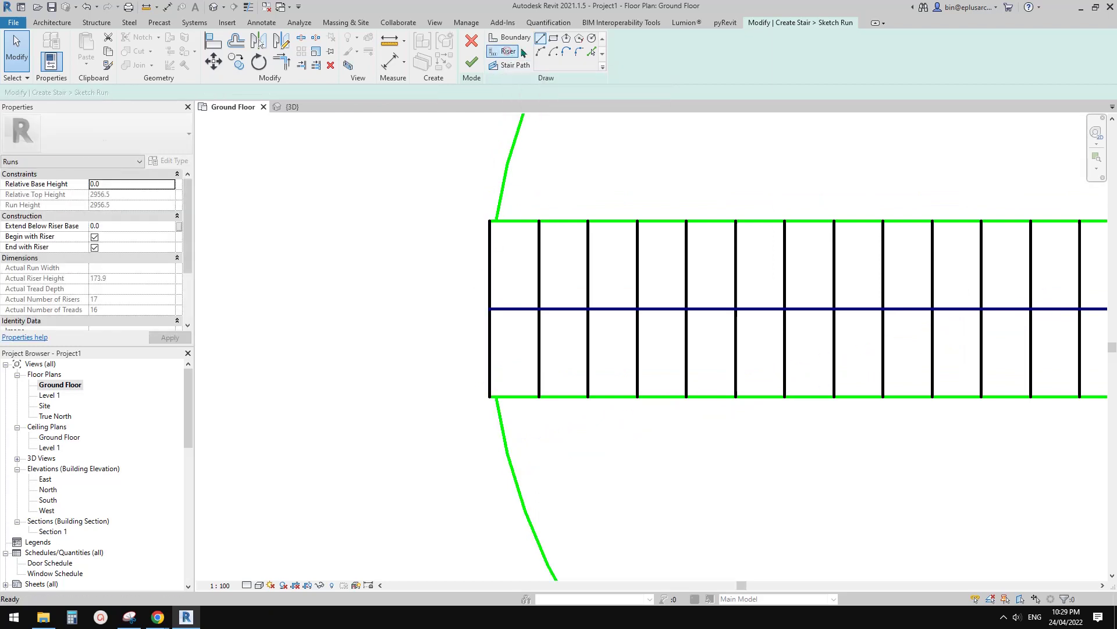
left_click(497, 221)
left_click(497, 398)
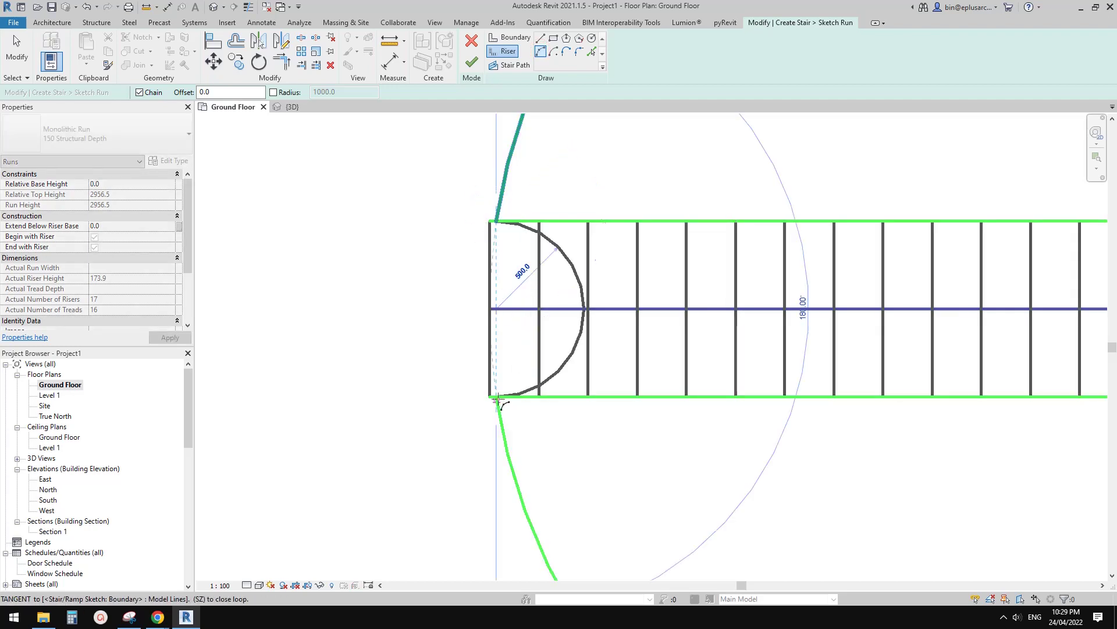
left_click(491, 310)
key("Escape")
key("Escape")
scroll(503, 230, "up", 3)
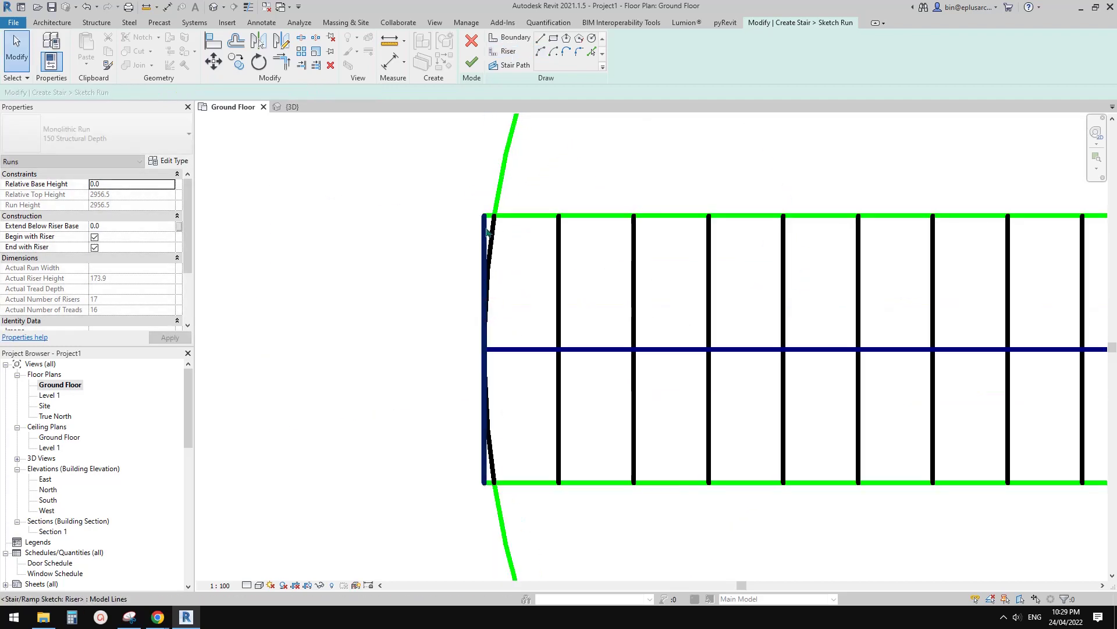
Delete the original straight first riser beside the new curved riser.
left_click(483, 232)
scroll(508, 186, "up", 1)
key("Delete")
scroll(541, 254, "down", 5)
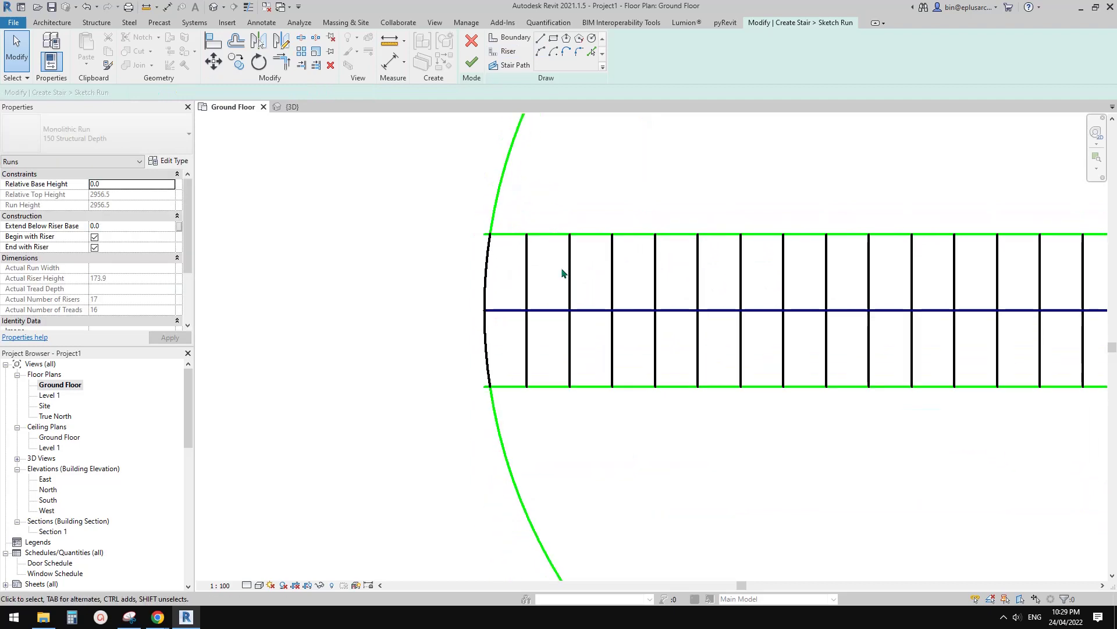
middle_click_drag(518, 314, 566, 318)
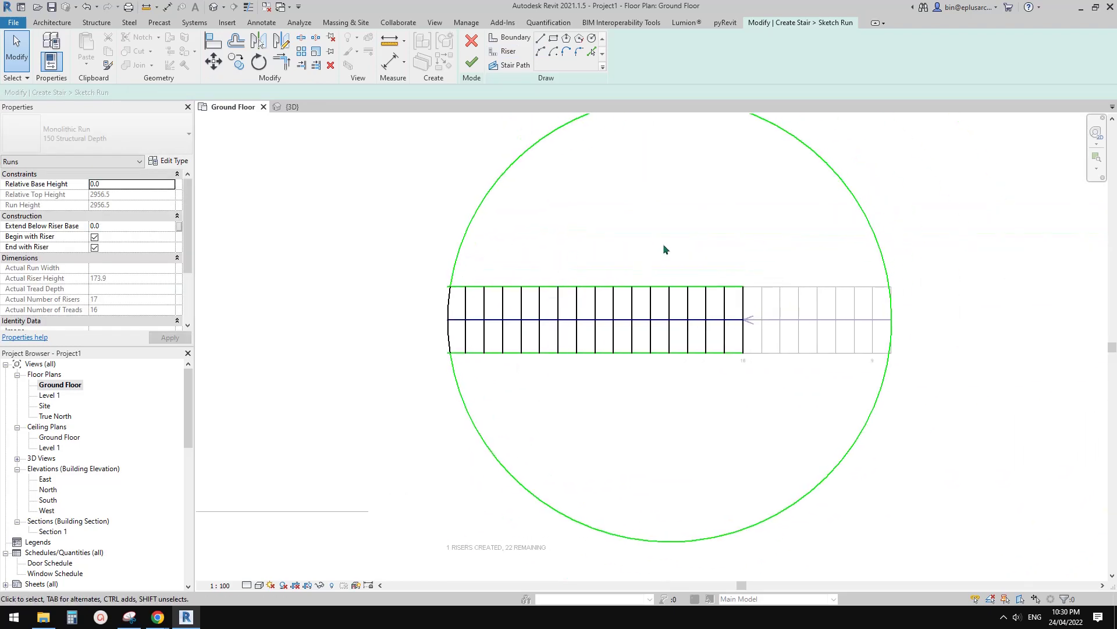
Delete the longer run's two straight boundary lines, leaving the circular arcs as its boundary.
scroll(665, 290, "up", 2)
left_click(669, 317)
key("Delete")
left_click(669, 434)
key("Delete")
scroll(661, 355, "down", 4)
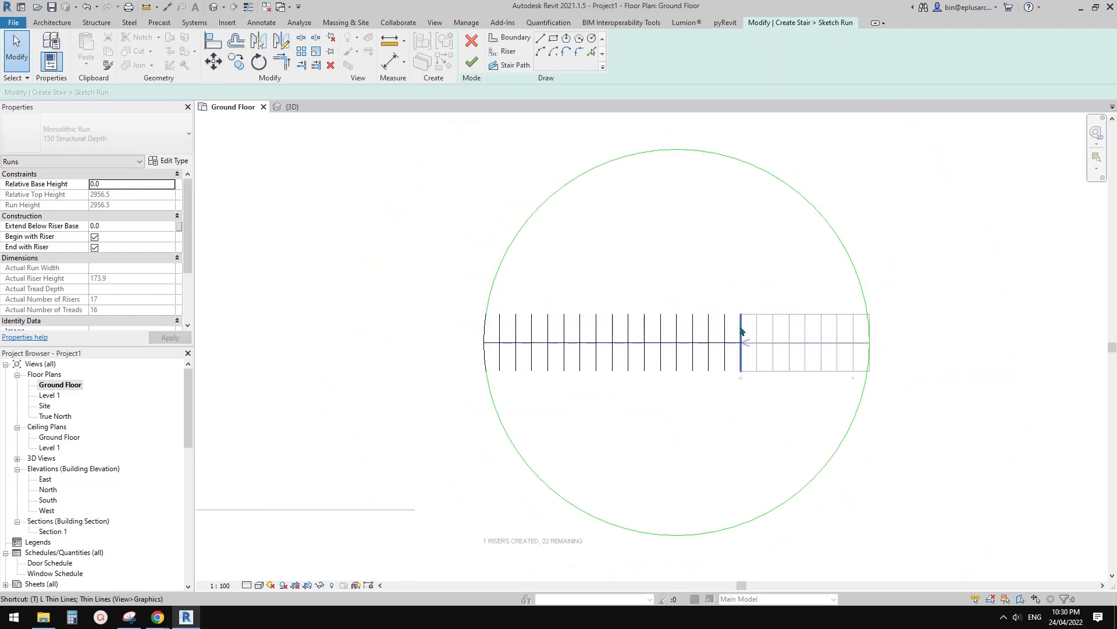
Trim the upper and lower arcs and the run's last riser to each other so they meet at corners.
key("t")
key("r")
left_click(695, 149)
left_click(739, 325)
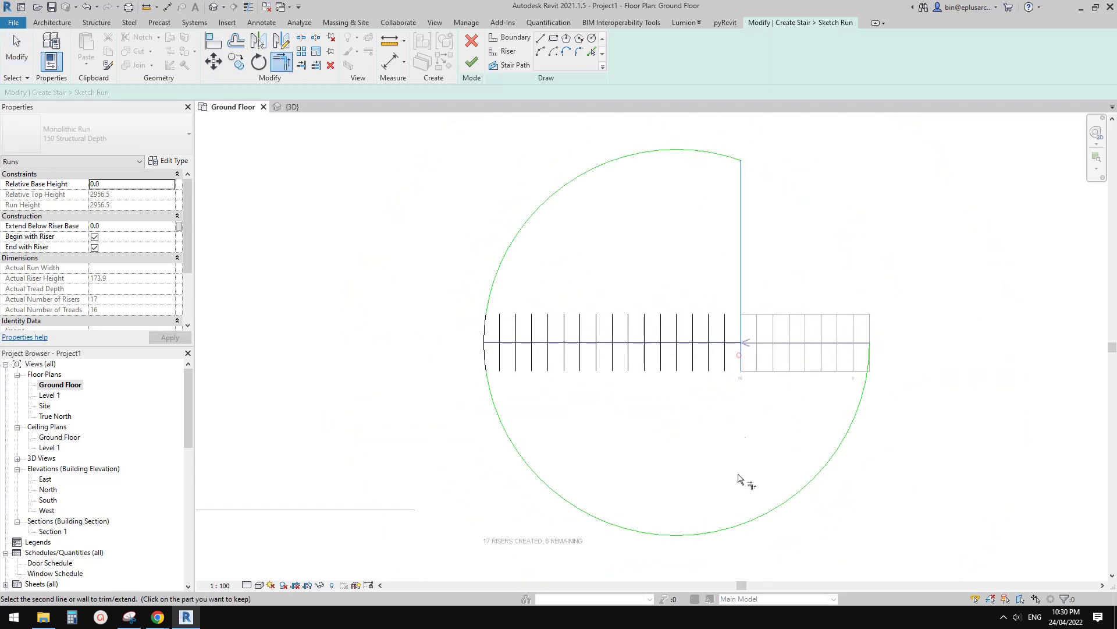
left_click(722, 530)
key("Escape")
Extend all the intermediate risers of the longer run up to the upper boundary arc.
scroll(596, 478, "up", 1)
middle_click_drag(595, 479, 581, 384)
middle_click_drag(558, 218, 552, 235)
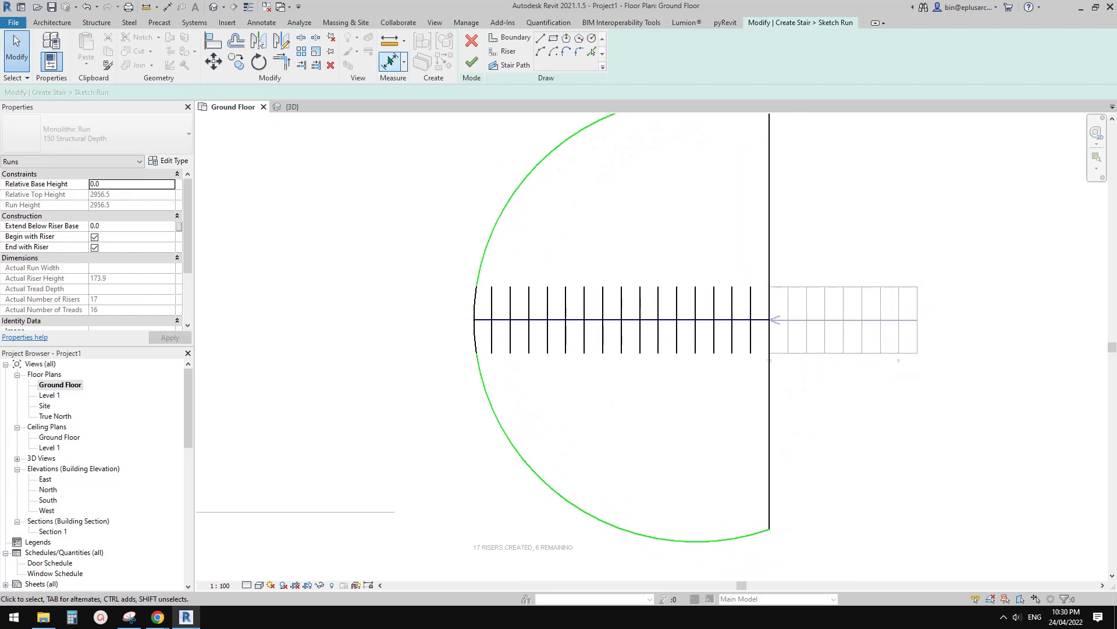
left_click(316, 65)
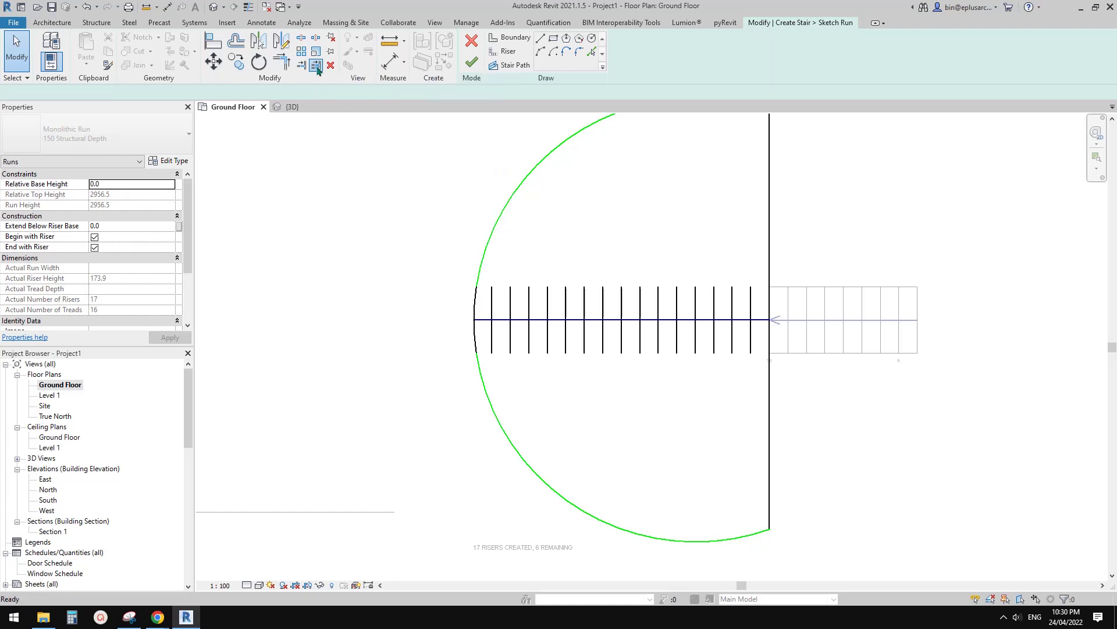
left_click(521, 187)
scroll(488, 267, "up", 2)
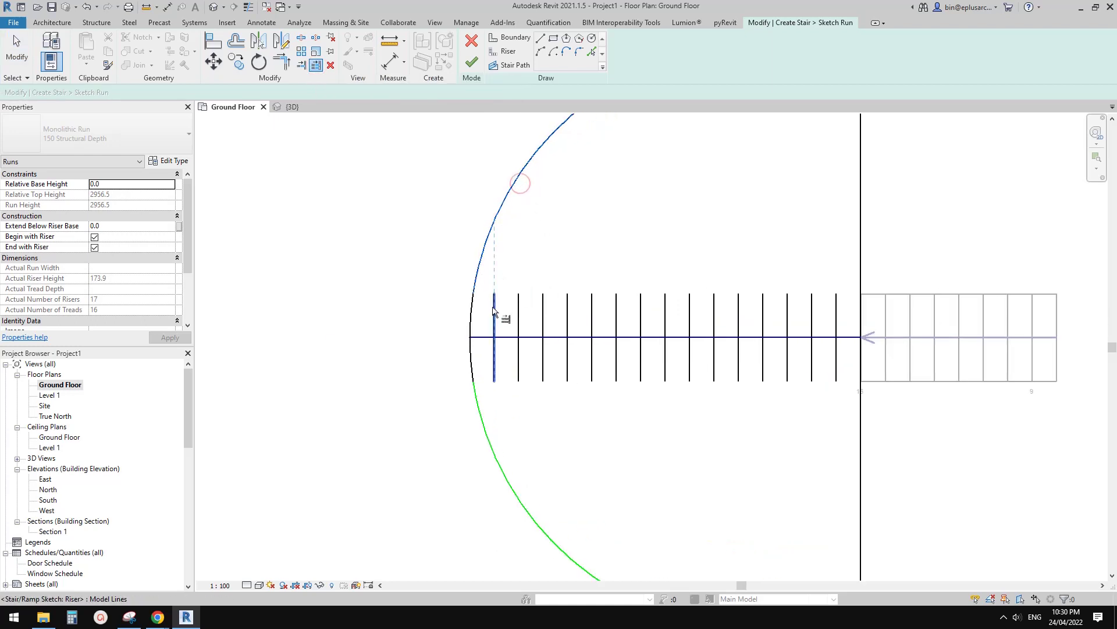
left_click(494, 308)
left_click(545, 309)
left_click(569, 309)
left_click(593, 308)
left_click(618, 308)
left_click(643, 308)
left_click(668, 308)
left_click(692, 308)
left_click(717, 307)
middle_click_drag(752, 275, 722, 319)
left_click(709, 349)
left_click(734, 349)
left_click(782, 351)
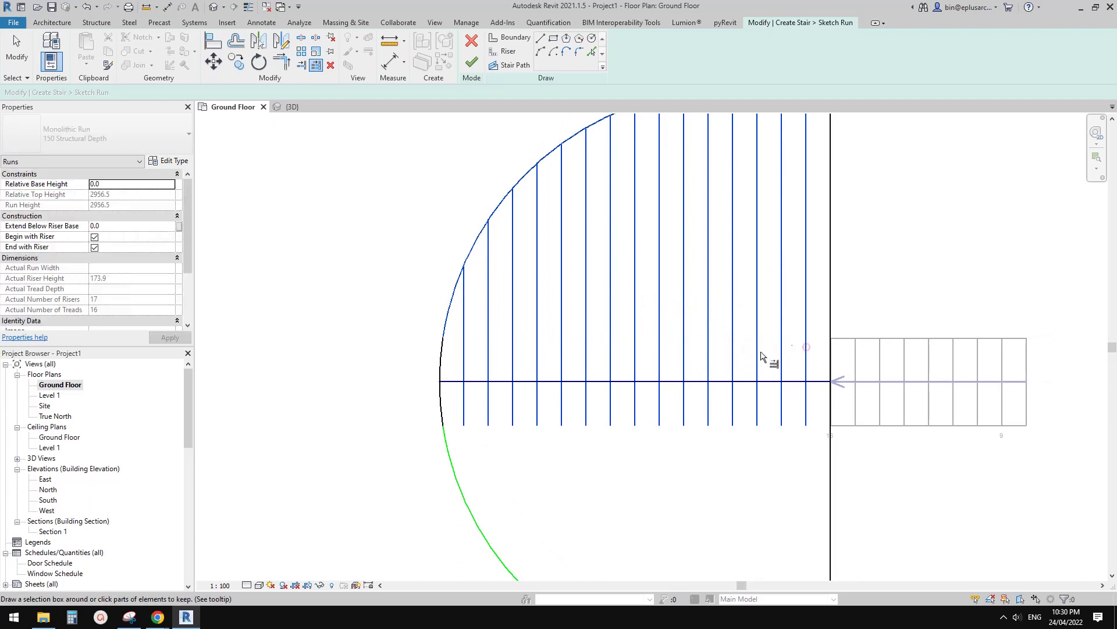
left_click(806, 347)
scroll(768, 349, "down", 2)
middle_click_drag(731, 451, 715, 353)
left_click(703, 390)
middle_click_drag(704, 390, 701, 387)
key("Escape")
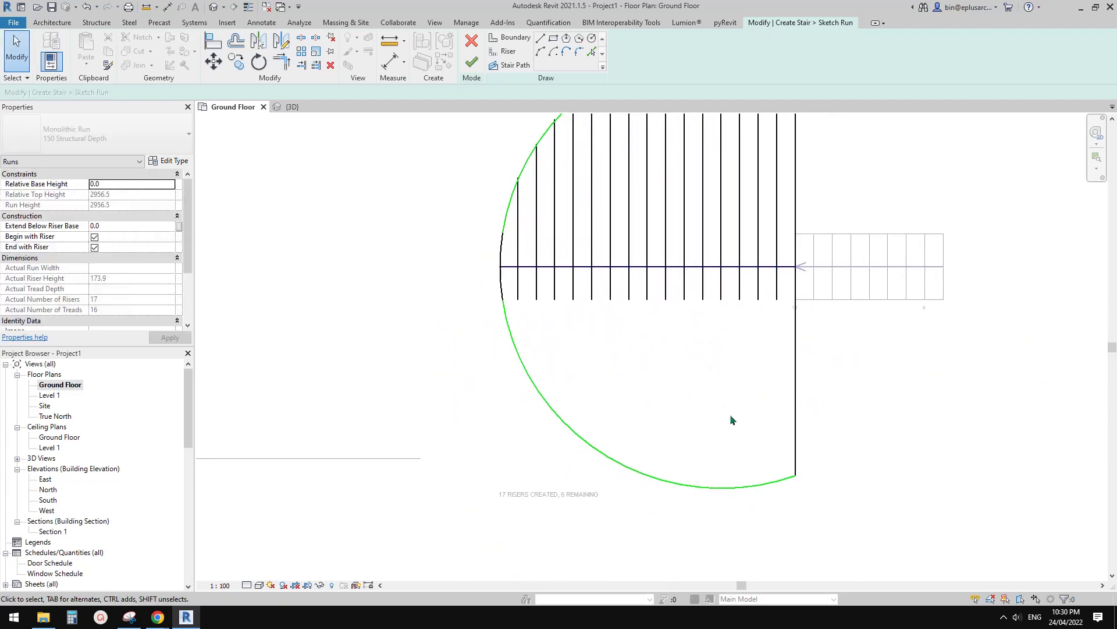
Extend all the intermediate risers of the longer run down to the lower boundary arc.
middle_click_drag(678, 335, 680, 338)
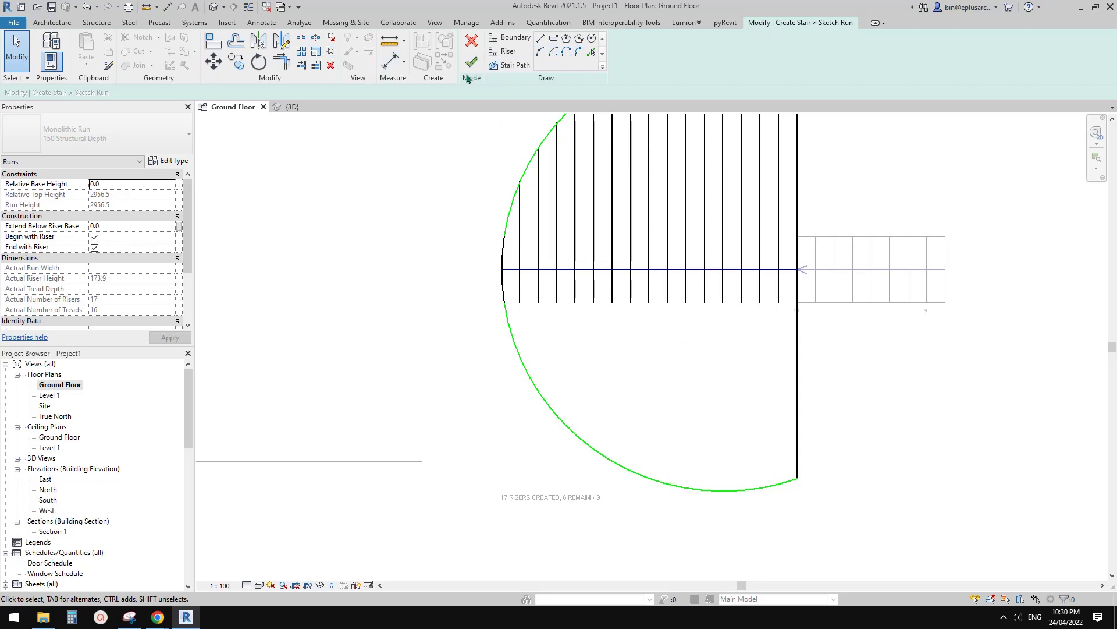
left_click(316, 66)
left_click(723, 448)
scroll(756, 378, "up", 1)
scroll(783, 325, "up", 2)
left_click(794, 287)
left_click(763, 281)
left_click(733, 273)
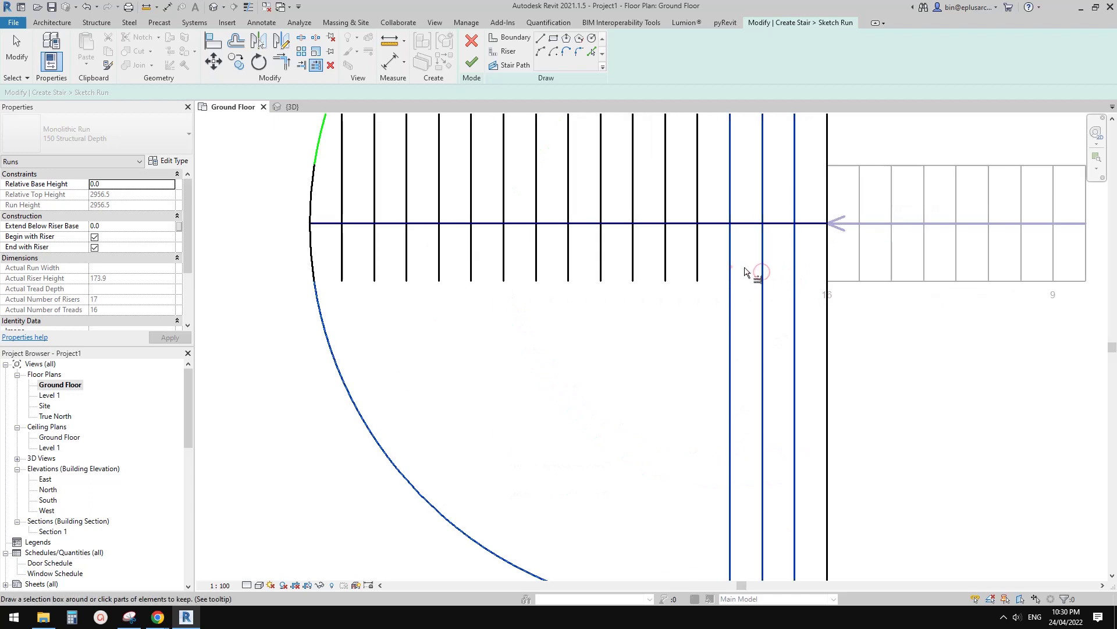
left_click(665, 275)
left_click(633, 275)
left_click(601, 272)
left_click(568, 270)
left_click(533, 269)
left_click(501, 269)
left_click(469, 268)
left_click(437, 270)
left_click(408, 271)
left_click(376, 273)
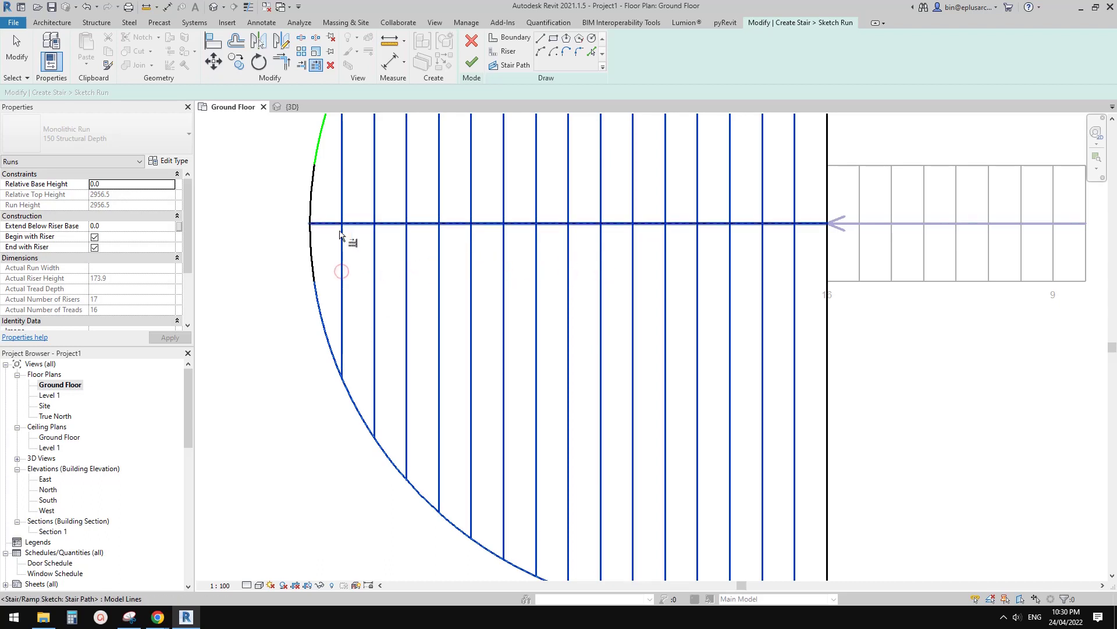
middle_click_drag(370, 290, 720, 326)
key("Escape")
key("Escape")
scroll(735, 289, "down", 3)
middle_click_drag(624, 327, 618, 333)
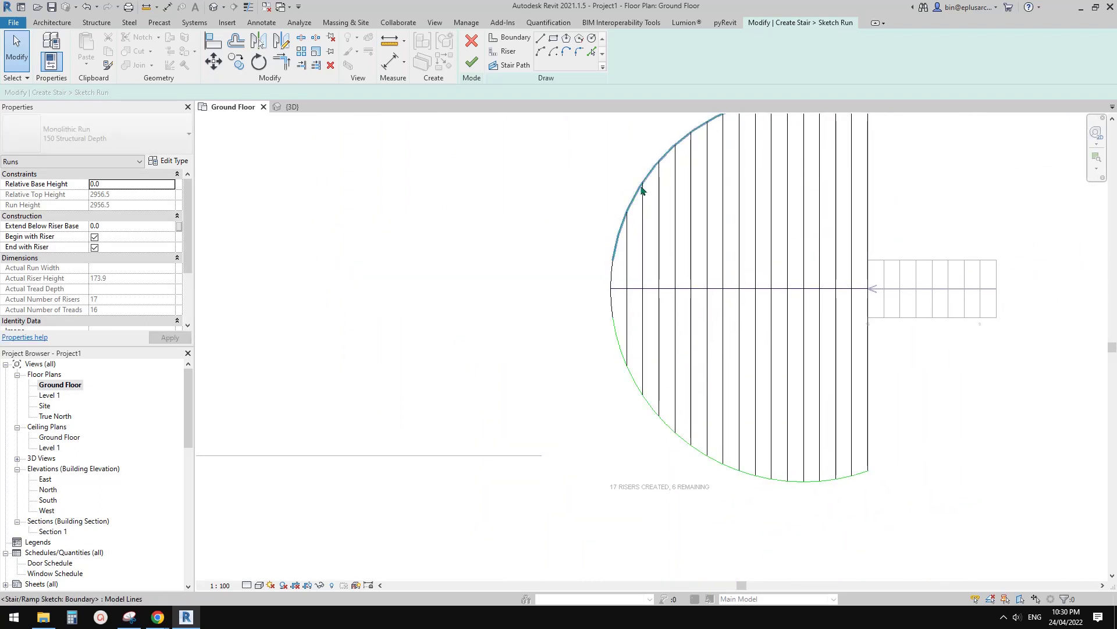
Finish the longer run's sketch and check the reshaped stair in the 3D view.
middle_click_drag(870, 367, 841, 419)
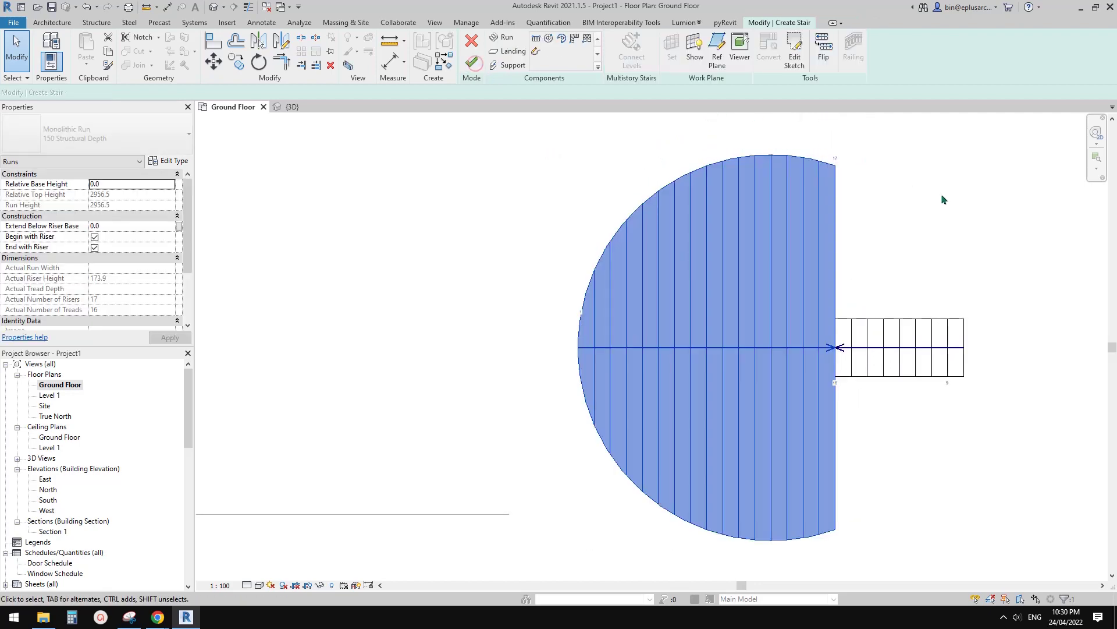
left_click(214, 7)
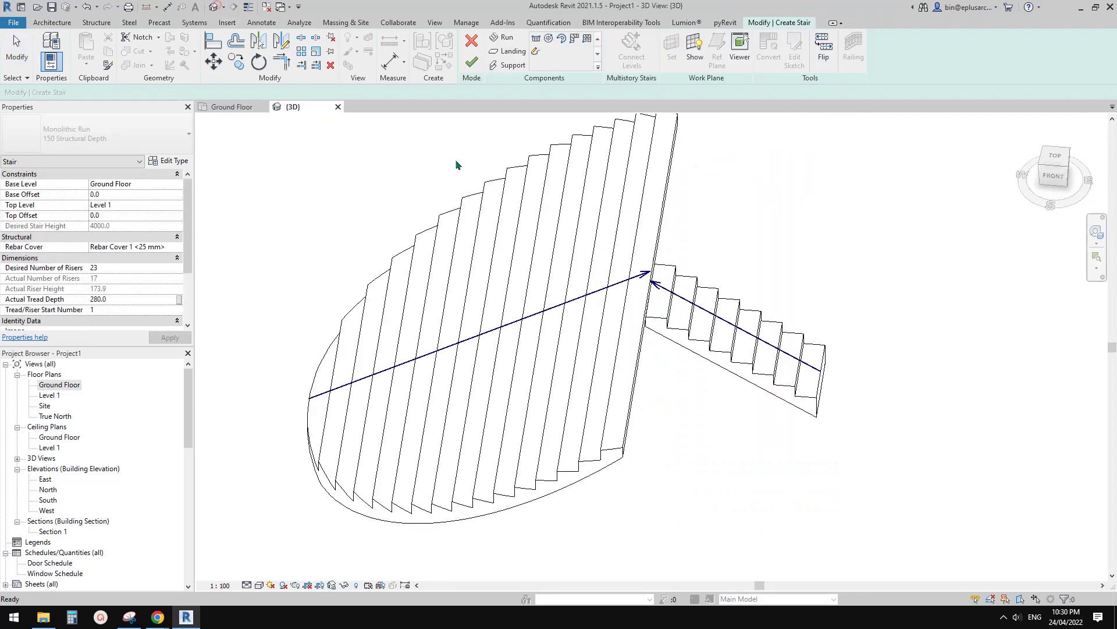
middle_click_drag(616, 269, 637, 190, "shift")
middle_click_drag(723, 448, 813, 436, "shift")
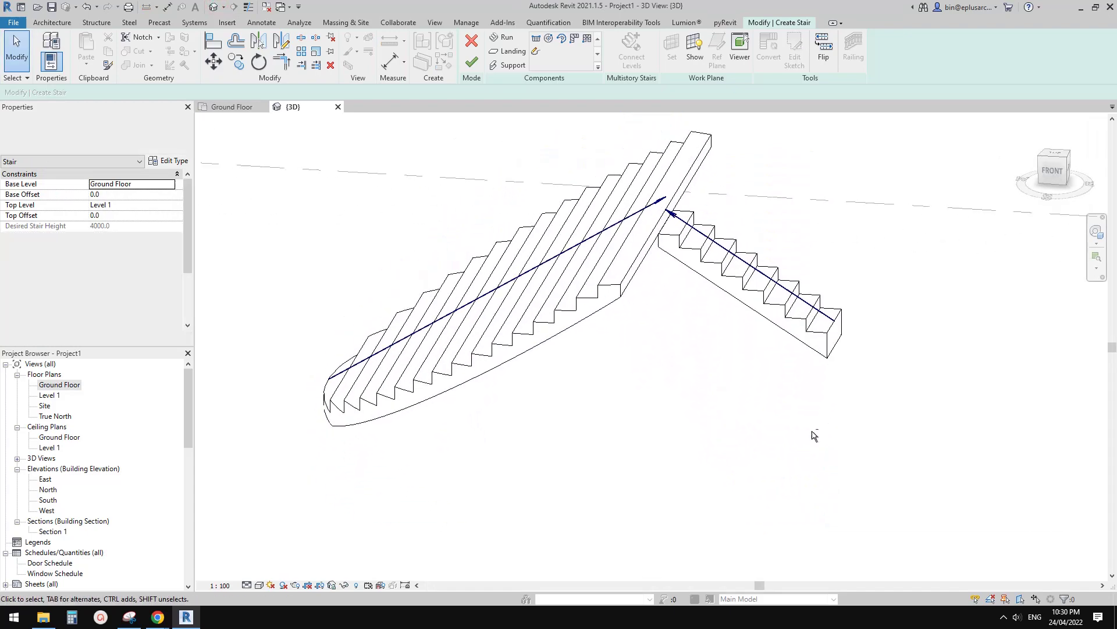
middle_click_drag(927, 442, 528, 522, "shift")
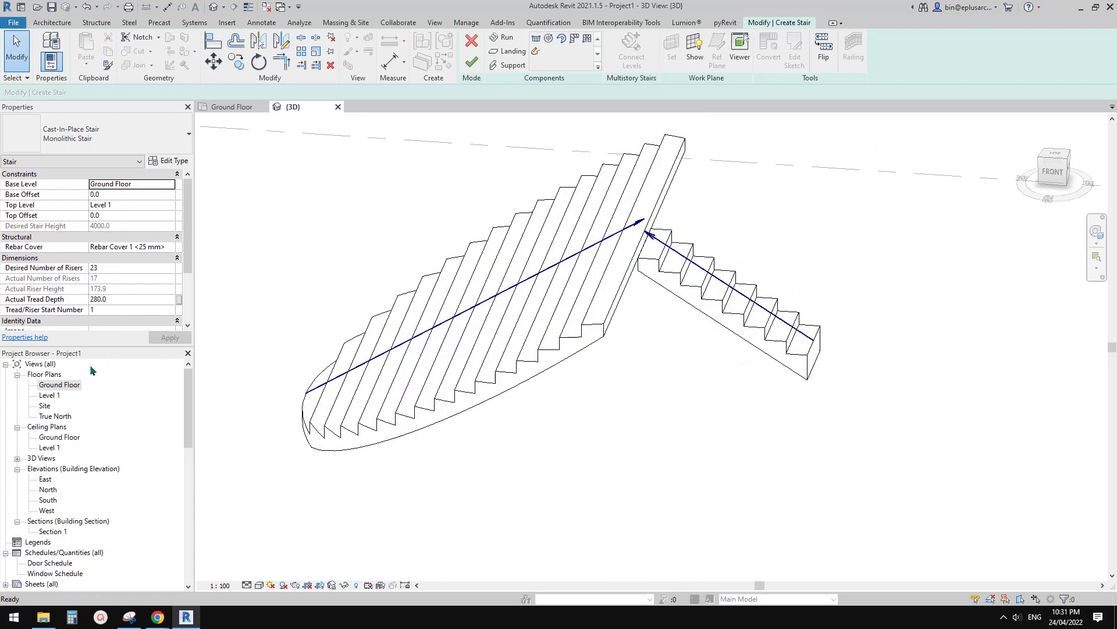
Edit the shorter run's sketch in the Ground Floor plan and start a start-end-radius boundary arc.
double_click(63, 384)
middle_click_drag(713, 368, 465, 352)
scroll(672, 343, "up", 1)
left_click(657, 323)
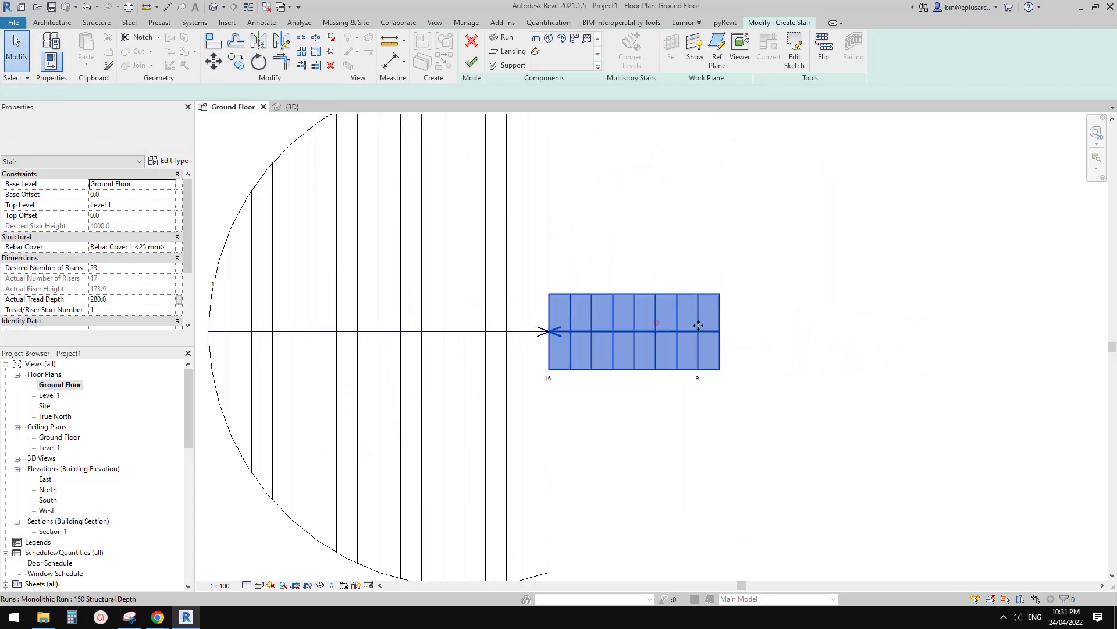
left_click(793, 57)
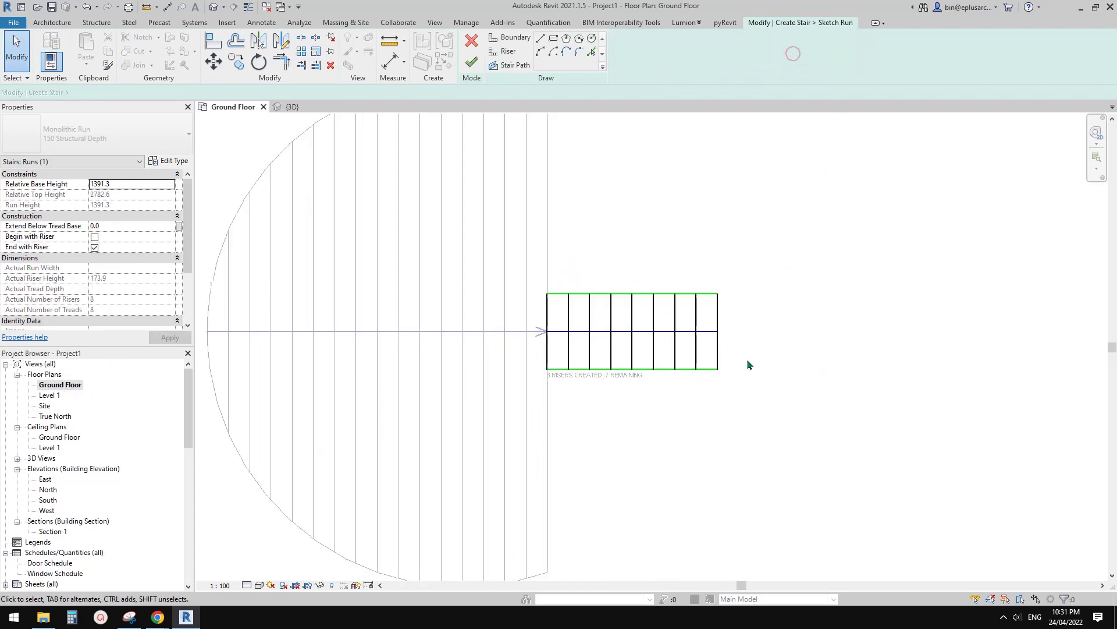
scroll(739, 324, "up", 1)
scroll(721, 310, "down", 1)
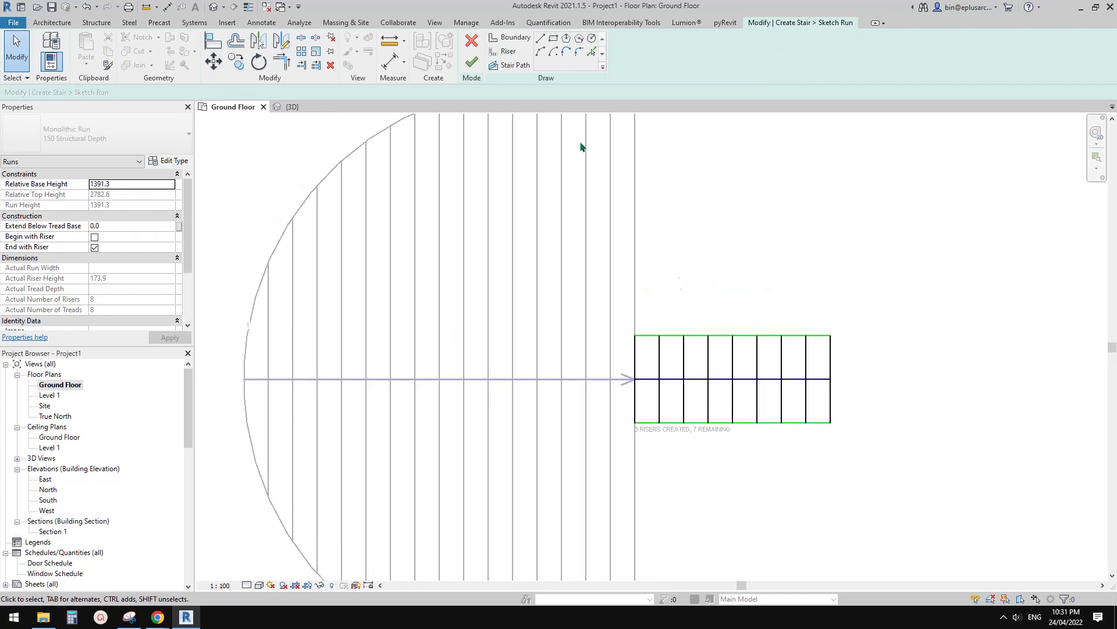
middle_click_drag(602, 183, 645, 259)
left_click(541, 53)
left_click(870, 453)
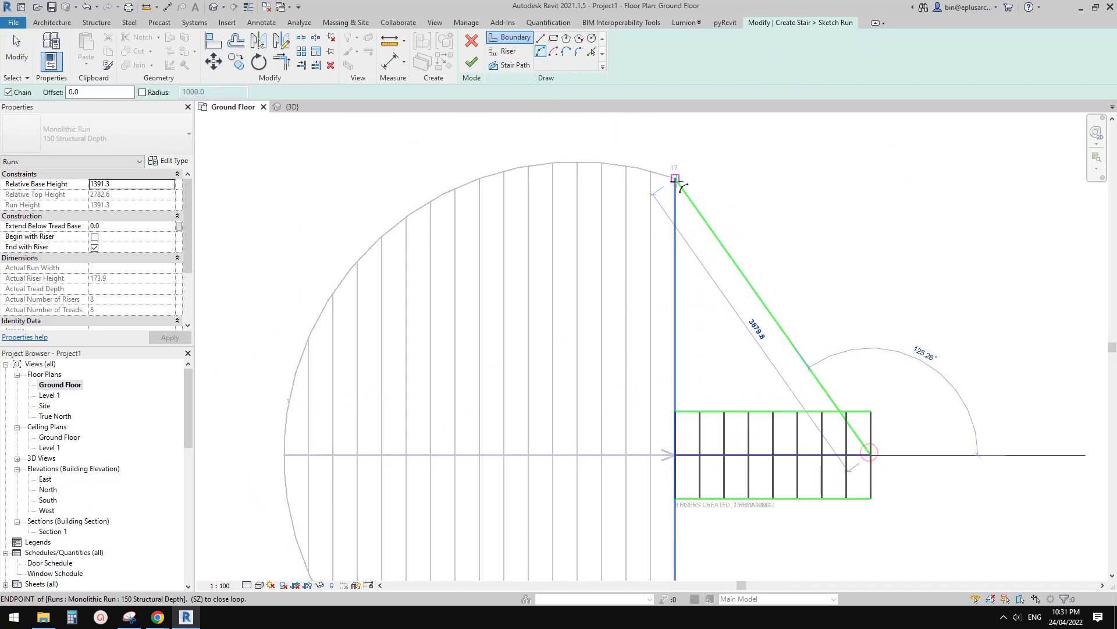
left_click(676, 178)
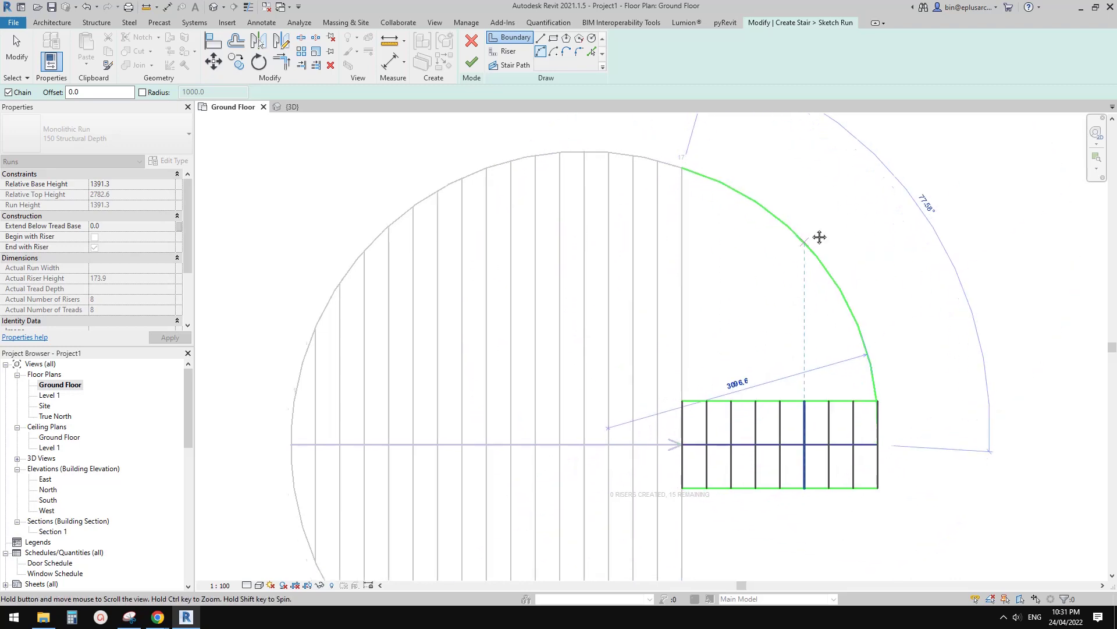
key("Escape")
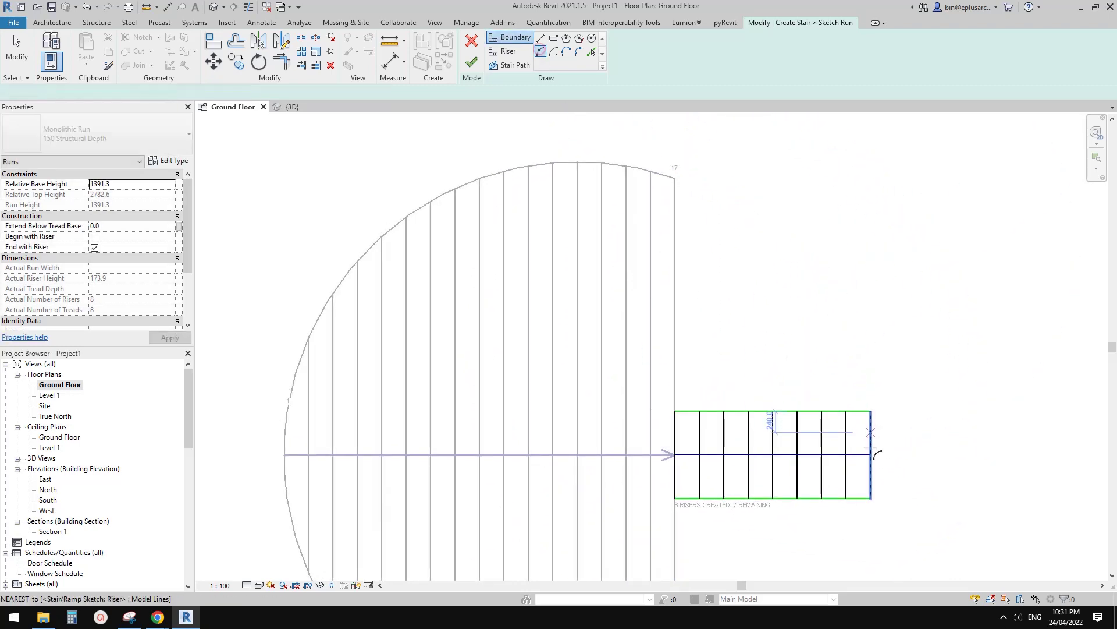
Draw a boundary arc of radius 3360 from the shorter run's outer end over to the longer run's far end on the stair centreline.
left_click(872, 455)
left_click(285, 455)
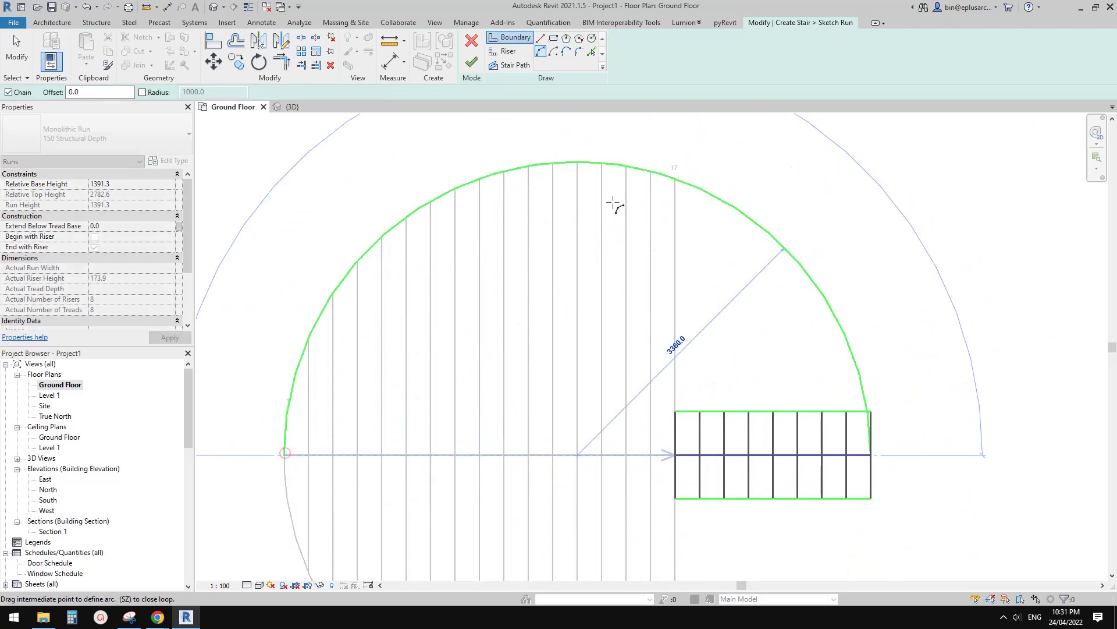
left_click(632, 178)
middle_click_drag(653, 232, 619, 167)
key("Escape")
key("Escape")
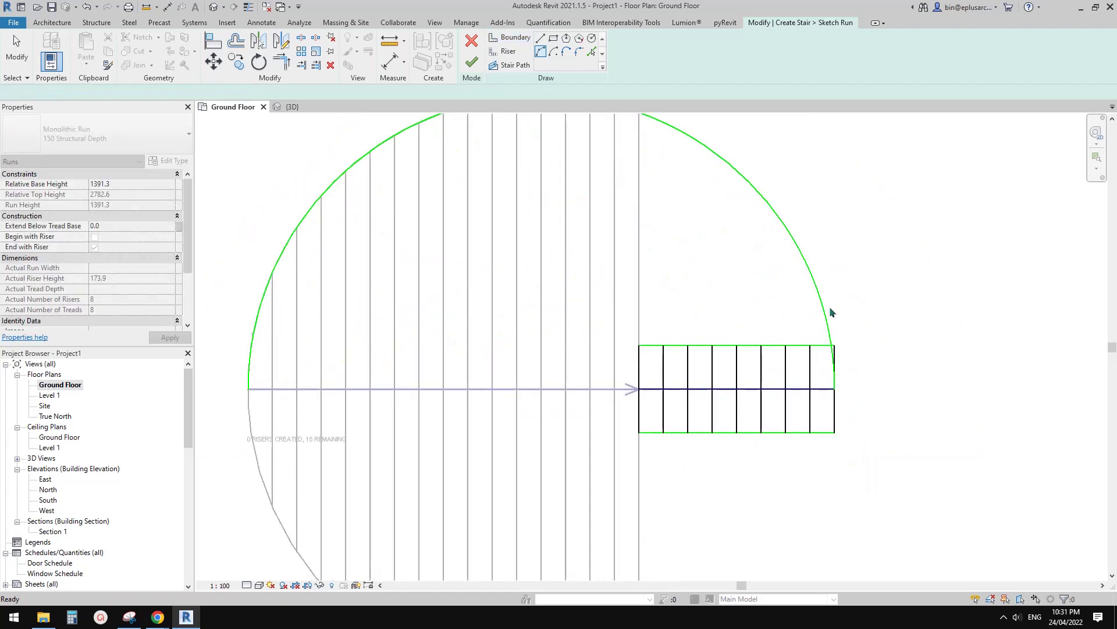
Shorten the arc's outer end so it stops at the shorter run's upper straight boundary line.
left_click(828, 307)
mouse_move(804, 328)
middle_mouse_down()
mouse_move(816, 297)
mouse_move(802, 342)
middle_mouse_up()
left_click_drag(851, 387, 848, 336)
left_click(1081, 589)
scroll(874, 385, "up", 4)
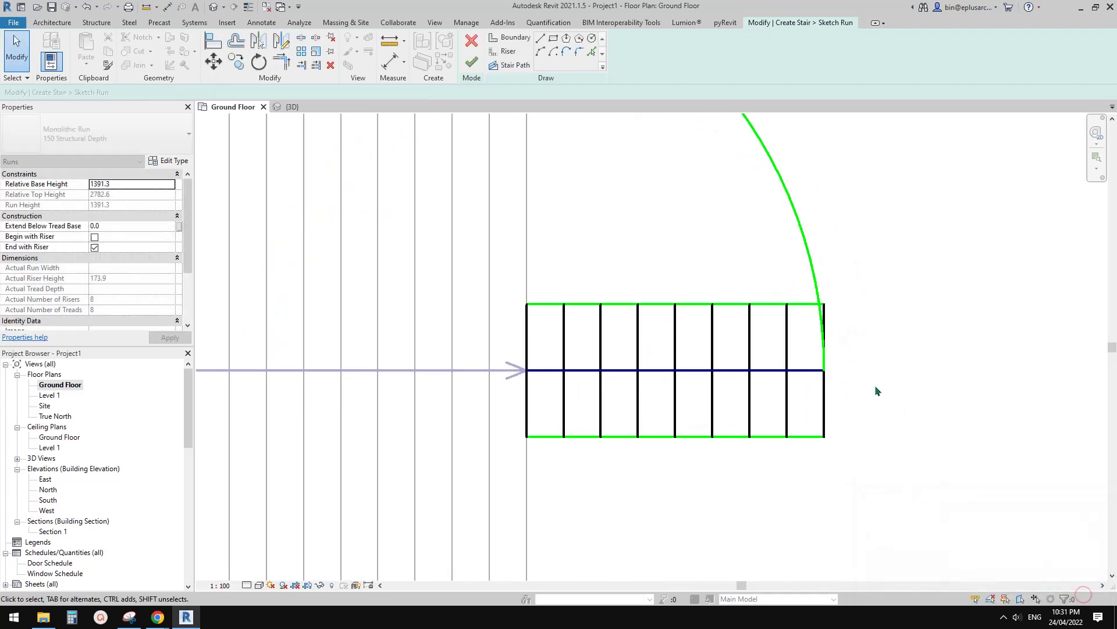
left_click(797, 255)
scroll(806, 374, "up", 1)
left_click_drag(808, 373, 799, 239)
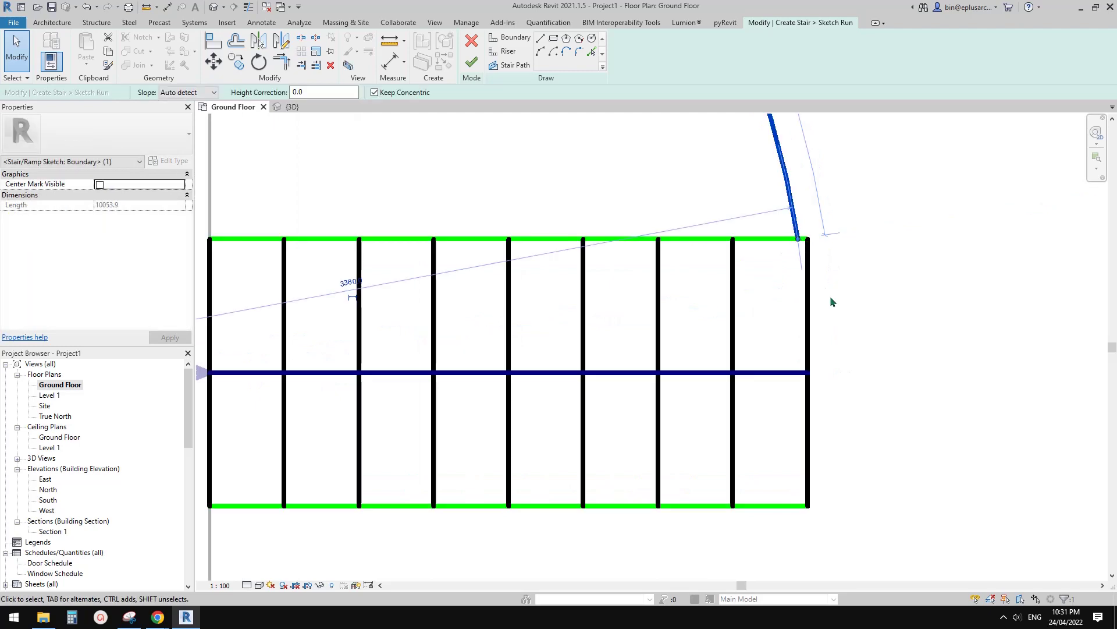
scroll(830, 296, "down", 3)
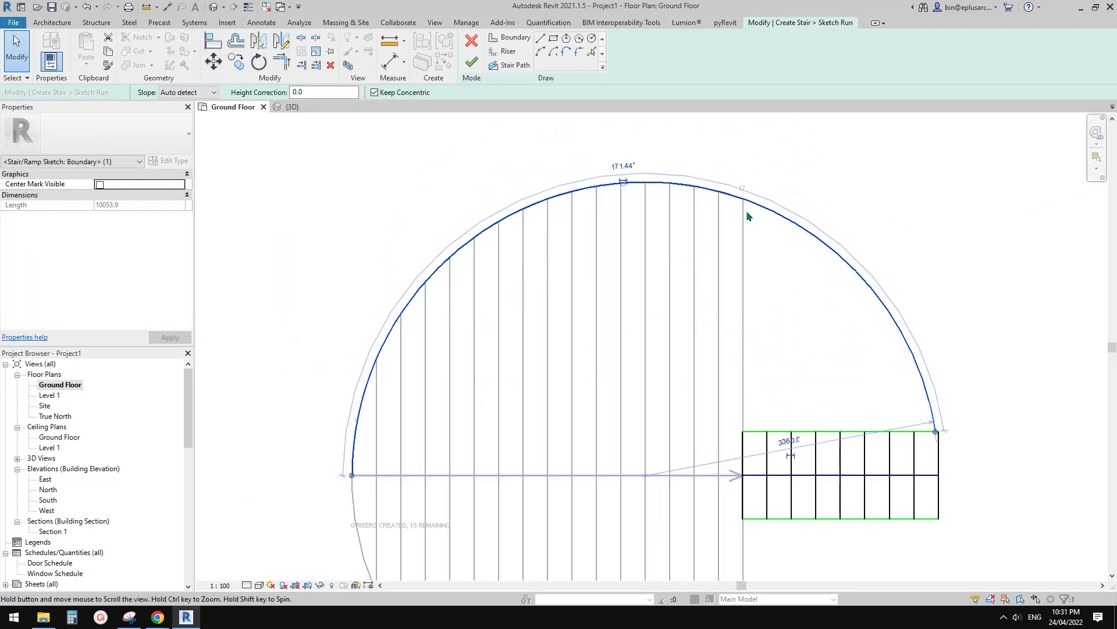
Trim the arc and the shorter run's innermost riser to each other so they meet at the longer run's upper corner.
scroll(756, 337, "up", 2)
key("r")
left_click(729, 394)
left_click(808, 198)
middle_click_drag(876, 233, 826, 188)
key("Escape")
Mirror the trimmed boundary arc about the stair path to form the shorter run's lower boundary.
middle_click_drag(828, 234, 803, 282)
left_click(761, 289)
middle_click_drag(771, 325, 770, 287)
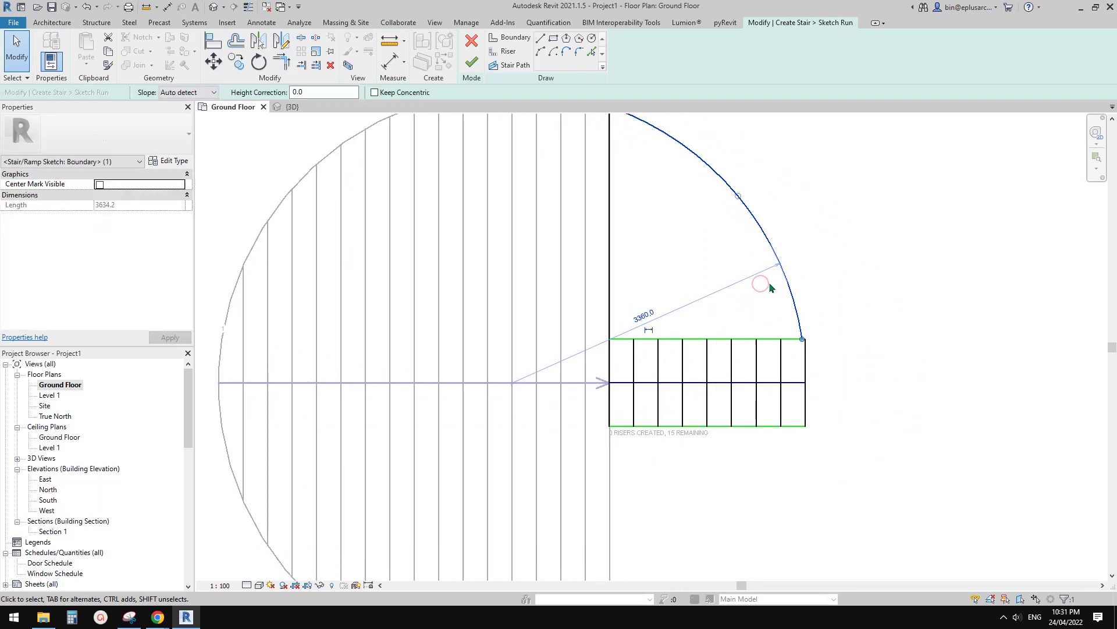
key("m")
key("m")
left_click(548, 384)
middle_click_drag(670, 445, 673, 289)
middle_click_drag(753, 320, 740, 416)
key("Escape")
Delete the shorter run's two straight boundary lines, leaving the arcs as its boundary.
middle_click_drag(719, 259, 713, 379)
left_click(750, 401)
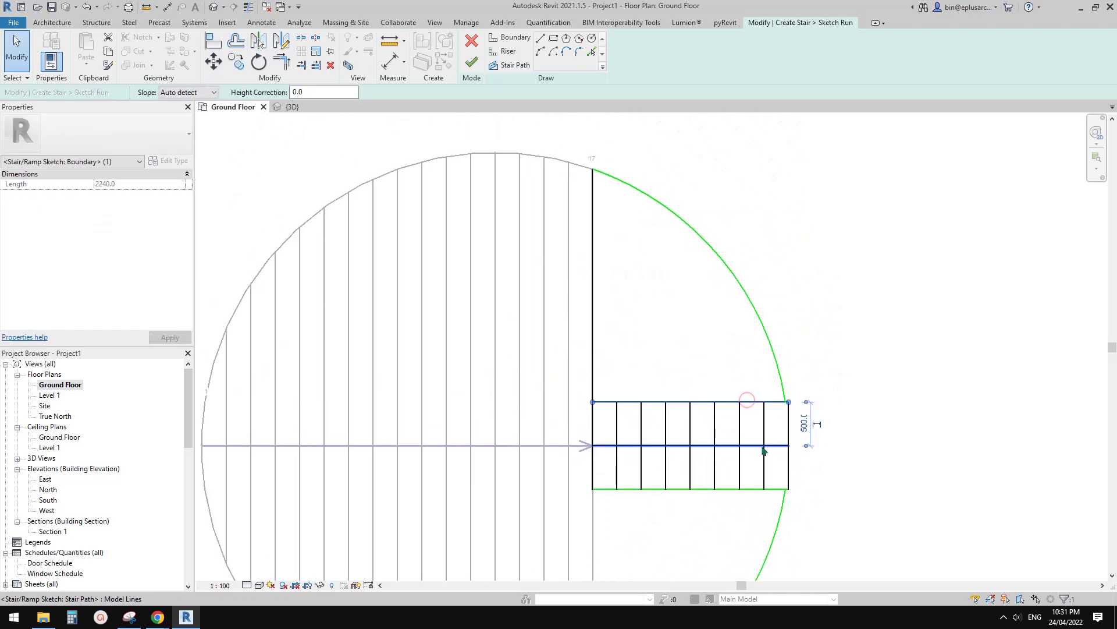
key("Delete")
left_click(752, 487)
key("Delete")
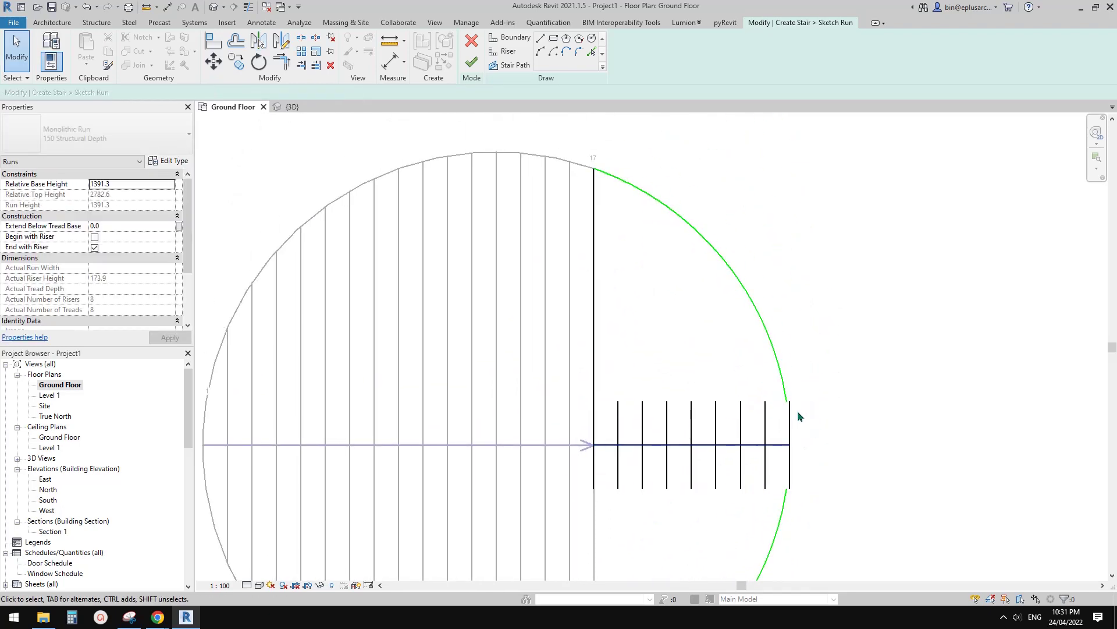
Replace the shorter run's straight outermost riser with an arc riser of radius 3360 joining the ends of the two boundary arcs.
scroll(795, 410, "up", 1)
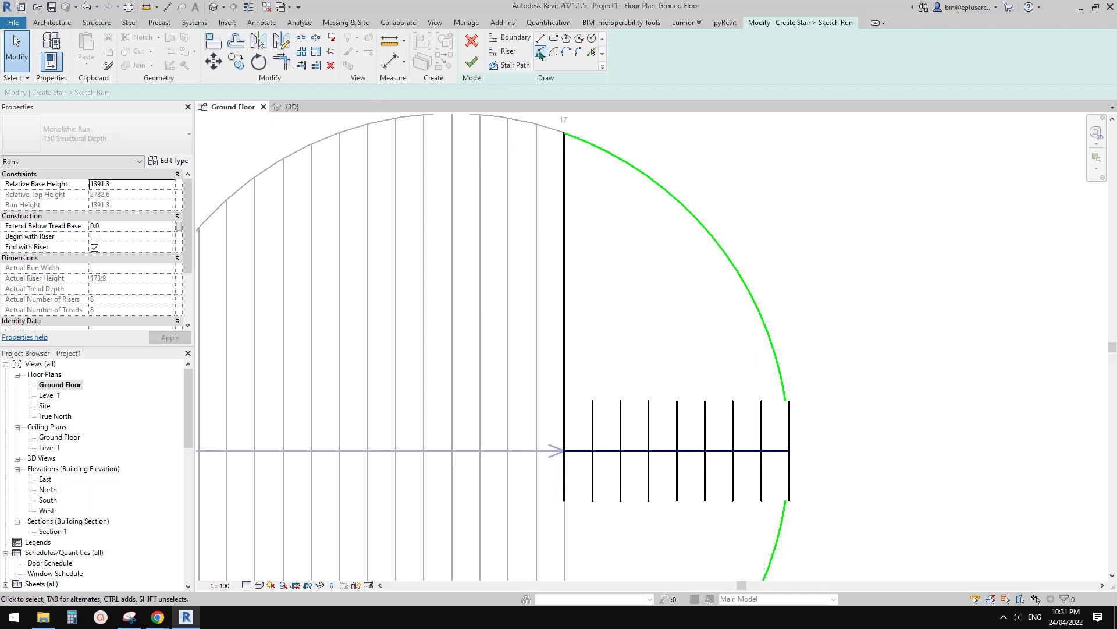
left_click(507, 52)
left_click(540, 51)
scroll(824, 427, "up", 1)
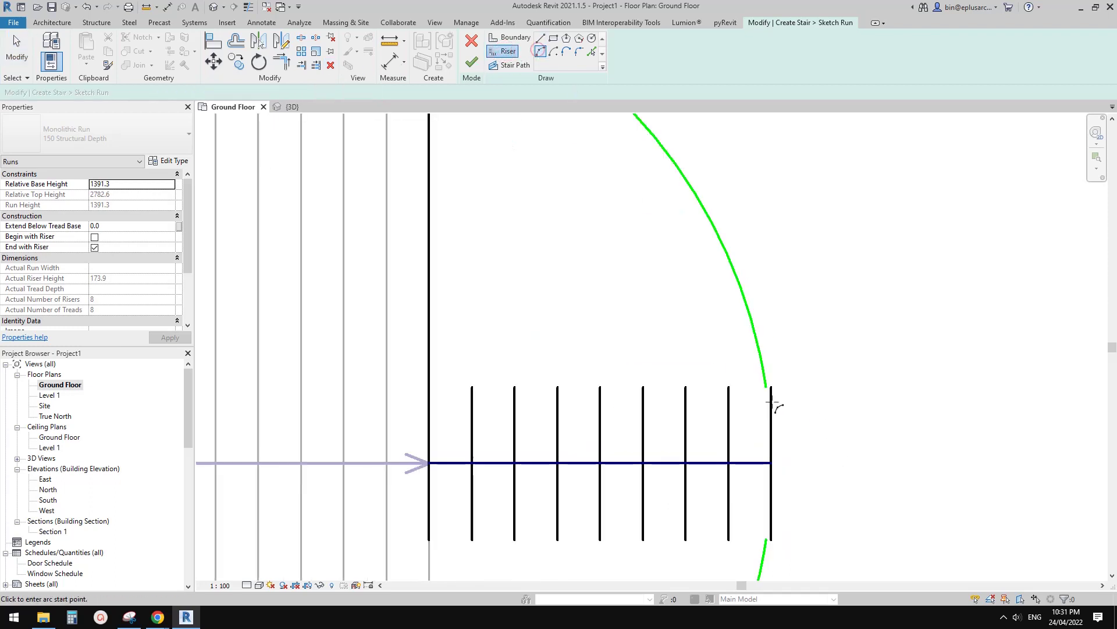
left_click(766, 388)
scroll(769, 464, "up", 1)
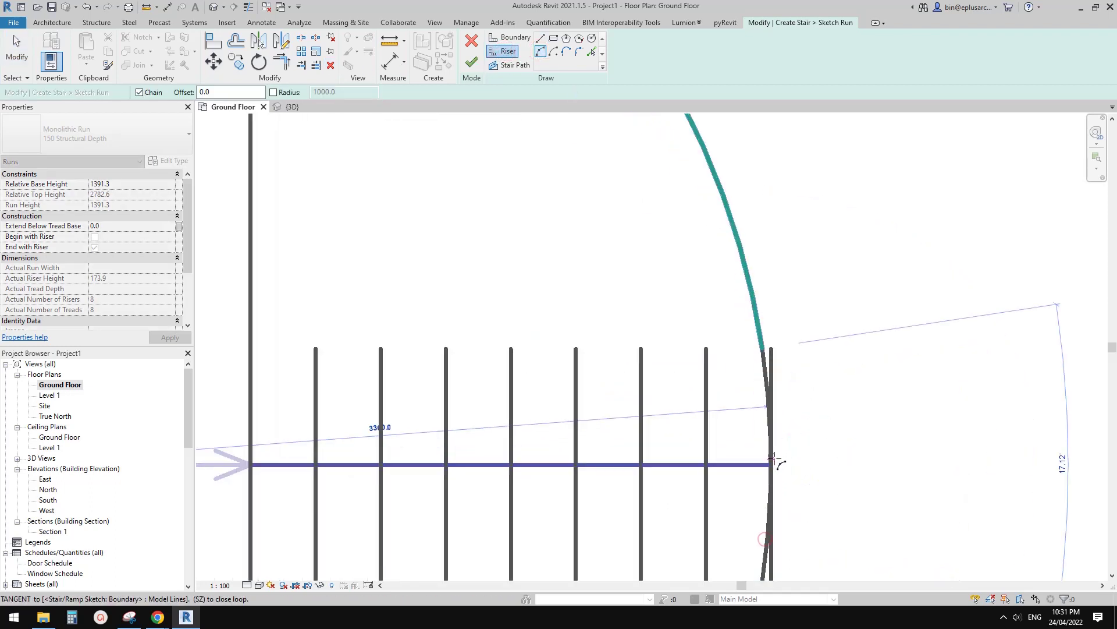
key("Escape")
key("Escape")
left_click(772, 375)
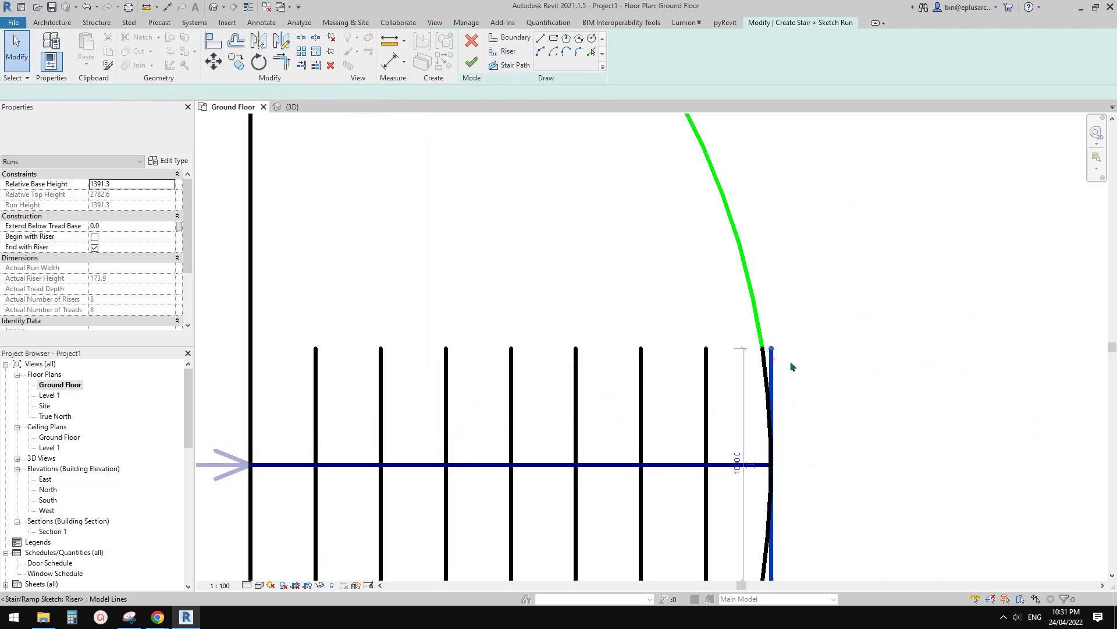
key("Delete")
Extend the shorter run's seven intermediate risers up to the upper boundary arc.
scroll(794, 363, "down", 3)
middle_click_drag(787, 388, 830, 402)
left_click(315, 66)
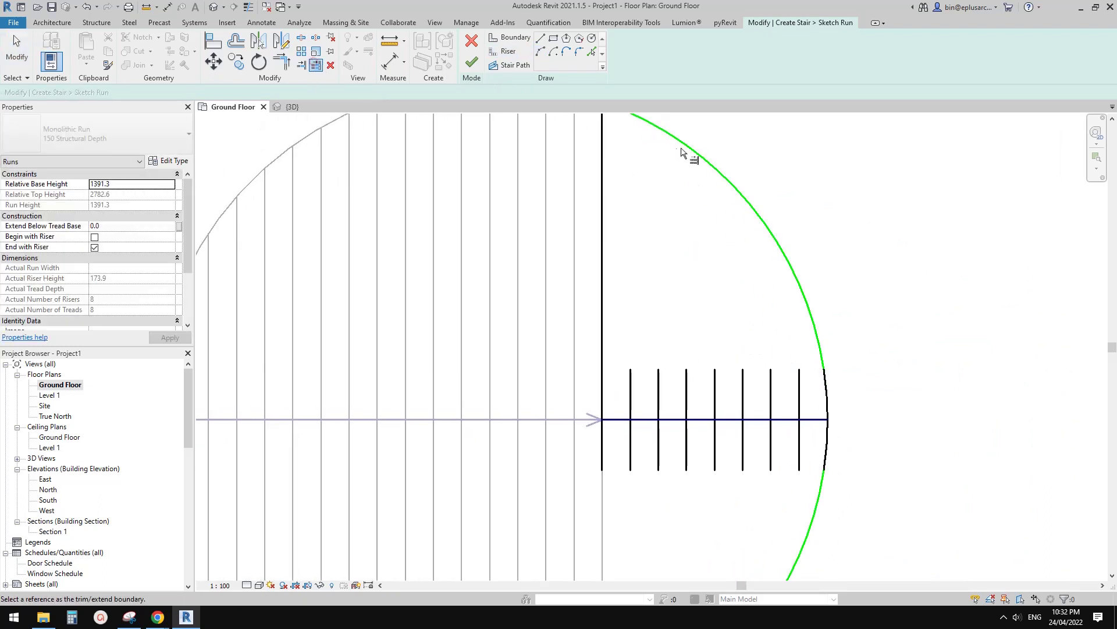
left_click(630, 379)
left_click(658, 381)
left_click(686, 381)
left_click(714, 381)
left_click(743, 382)
left_click(771, 384)
left_click(799, 384)
Extend the shorter run's intermediate and innermost risers down to the lower boundary arc.
scroll(803, 387, "down", 2)
scroll(959, 371, "up", 1)
left_click(797, 393)
left_click(741, 337)
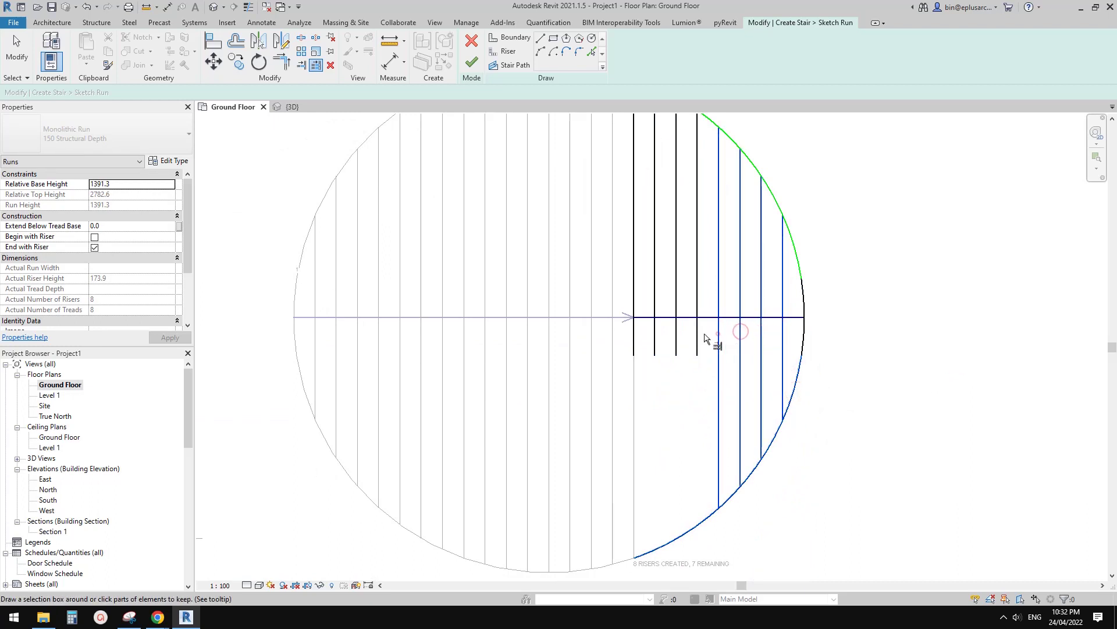
left_click(697, 340)
left_click(676, 340)
left_click(655, 341)
left_click(634, 343)
Finish the shorter run's sketch and complete the stair.
middle_click_drag(637, 344, 776, 318)
left_click(471, 61)
scroll(916, 234, "down", 2)
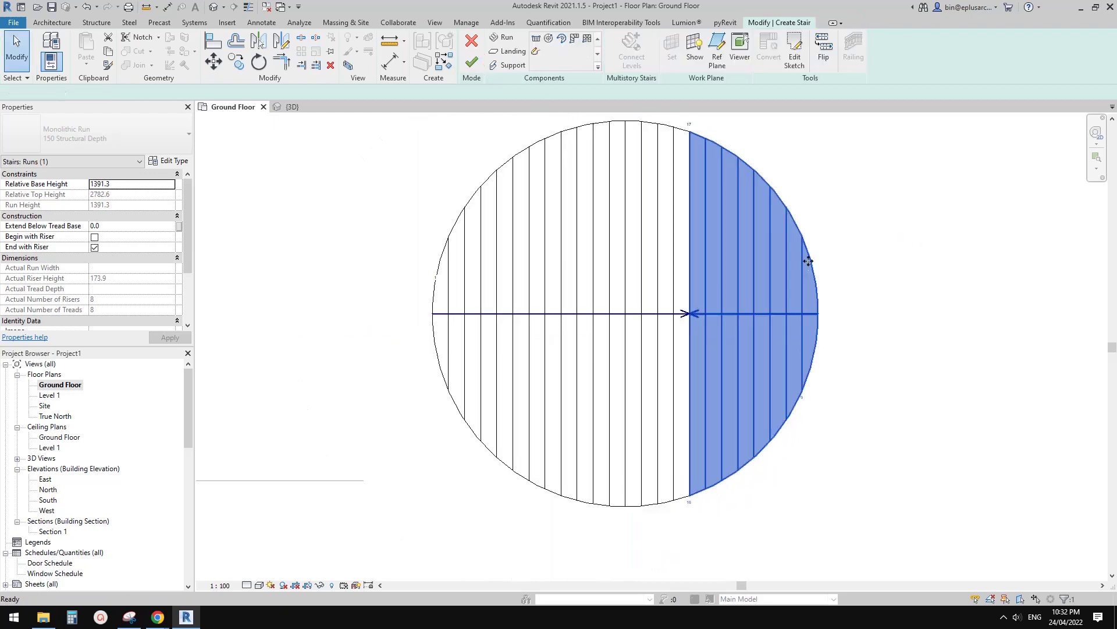
key("Escape")
left_click(472, 62)
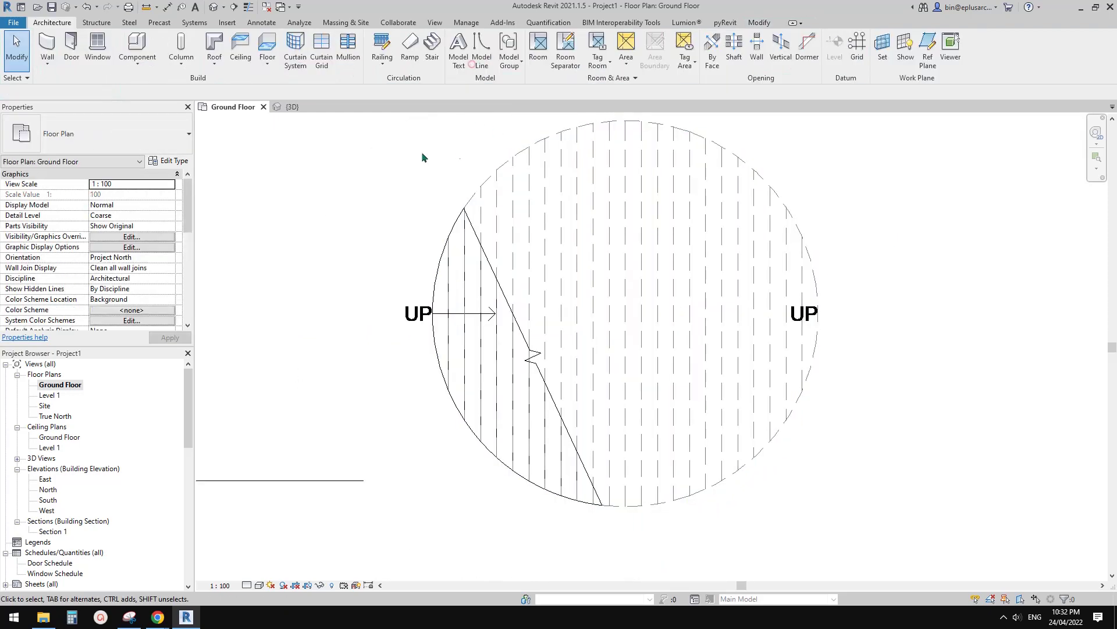
Examine the stair's shape in the 3D view and compare it with the pavilion reference image in Google Docs, returning to Revit.
left_click(214, 7)
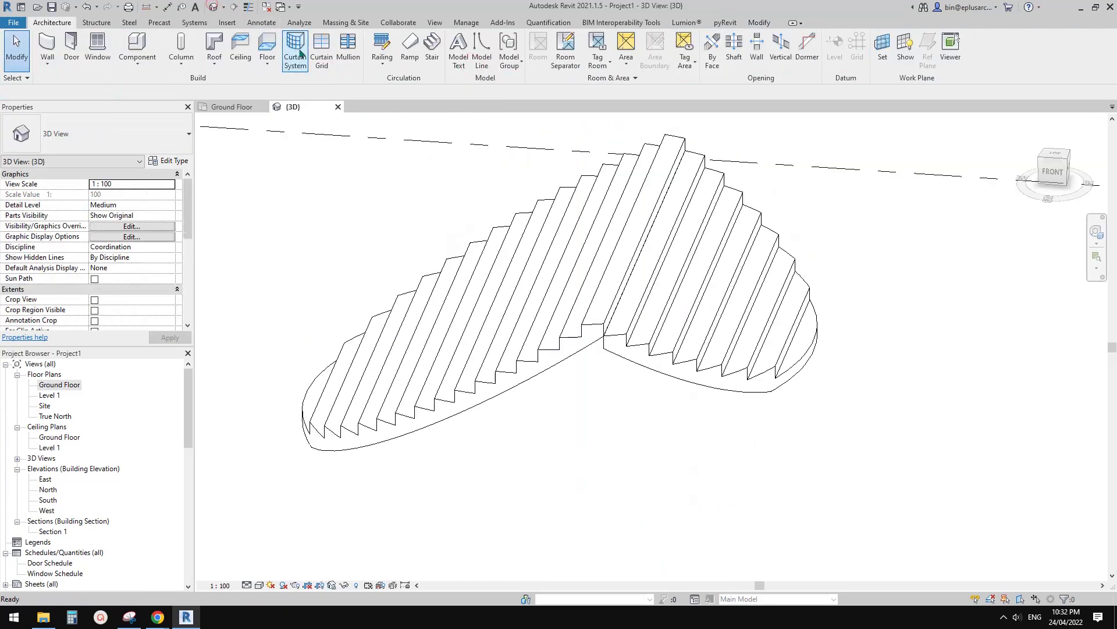
middle_click_drag(512, 250, 733, 282, "shift")
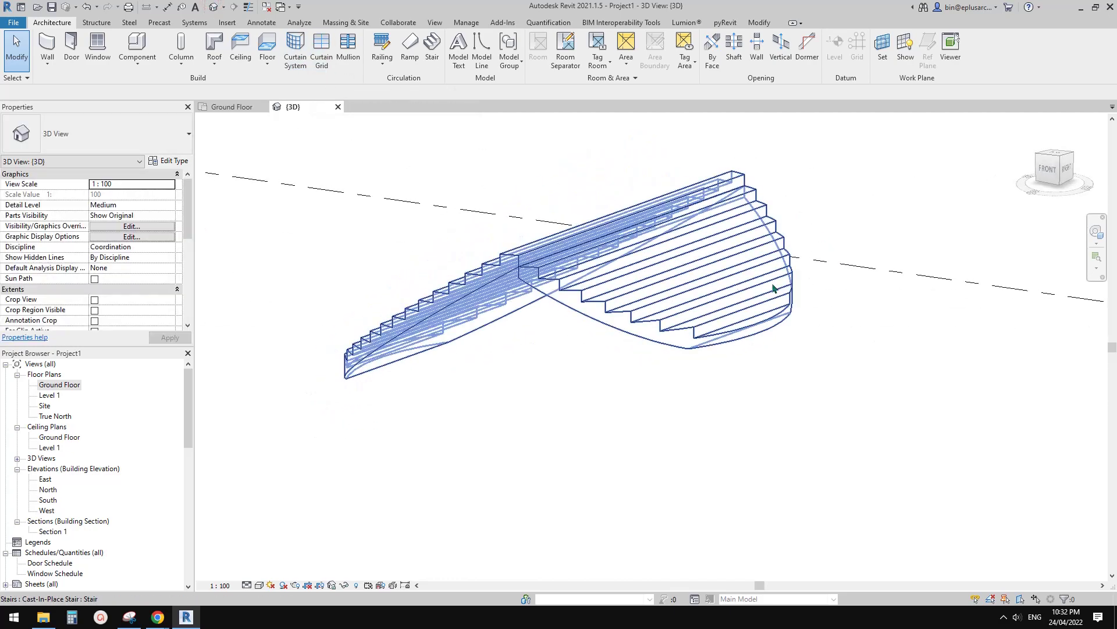
middle_click_drag(612, 349, 608, 392, "shift")
middle_click_drag(409, 485, 425, 355, "shift")
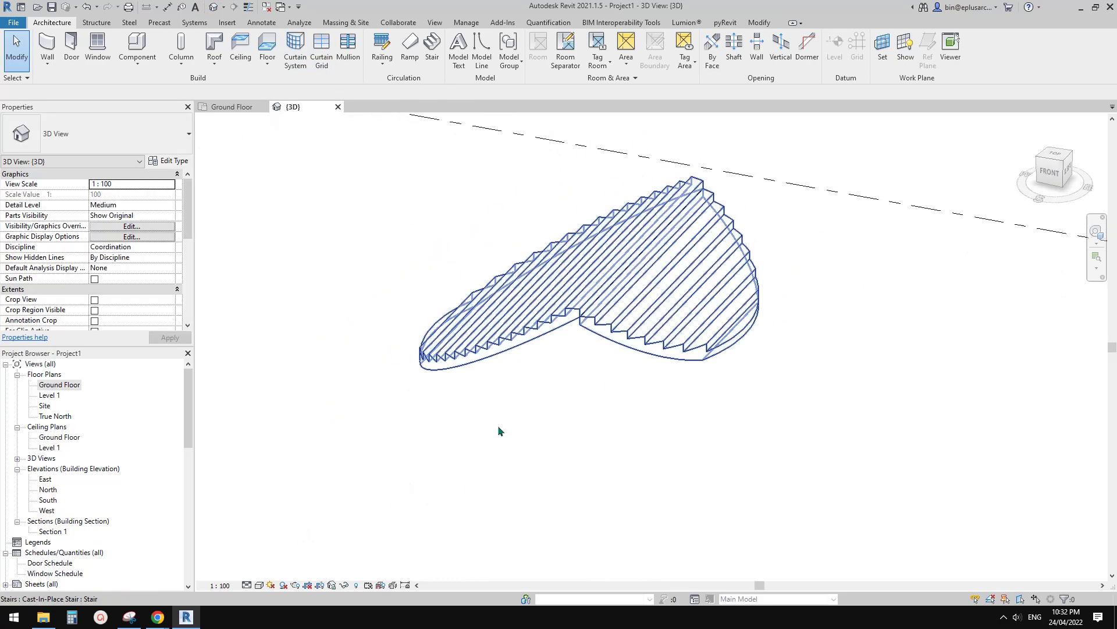
mouse_move(158, 617)
left_click(216, 575)
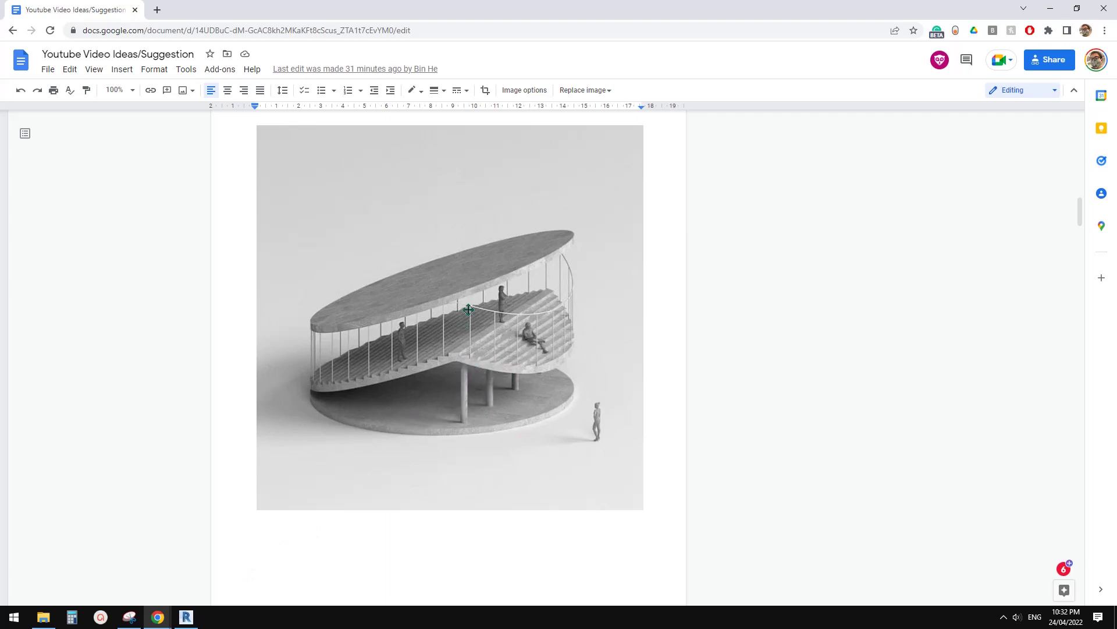
left_click(163, 620)
left_click(215, 577)
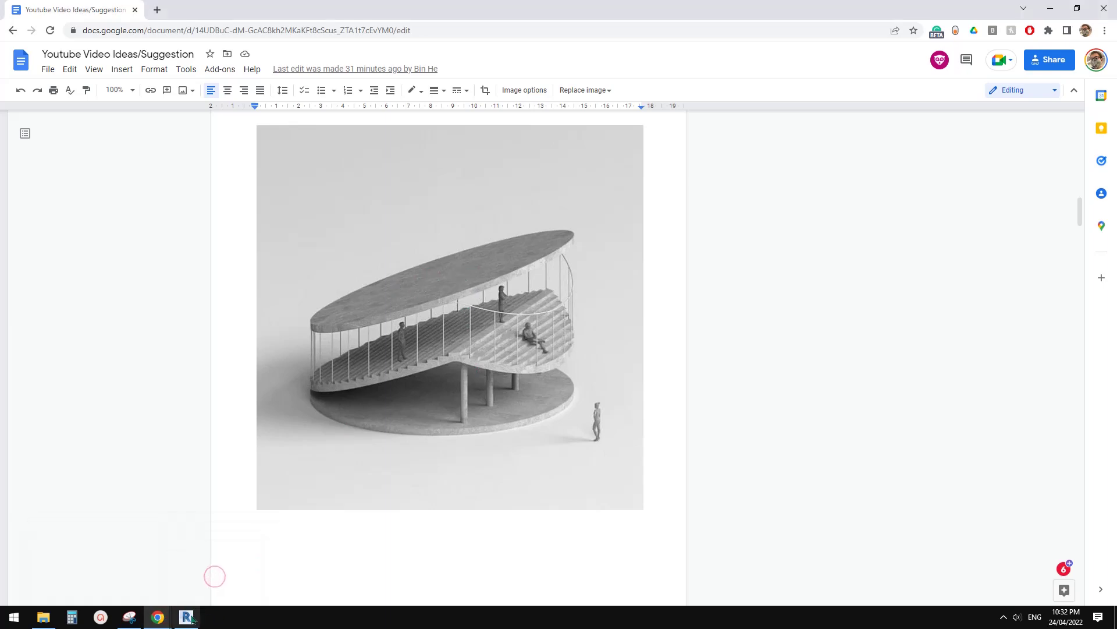
left_click(186, 617)
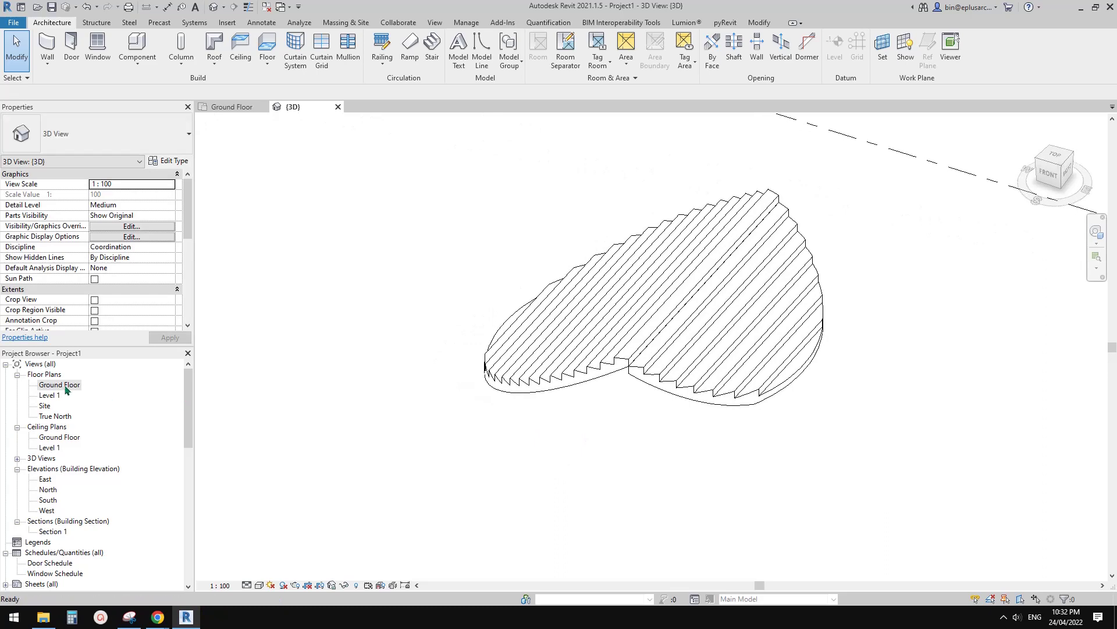
Start a footprint roof in the Site floor plan and assign it to Level 1.
double_click(46, 406)
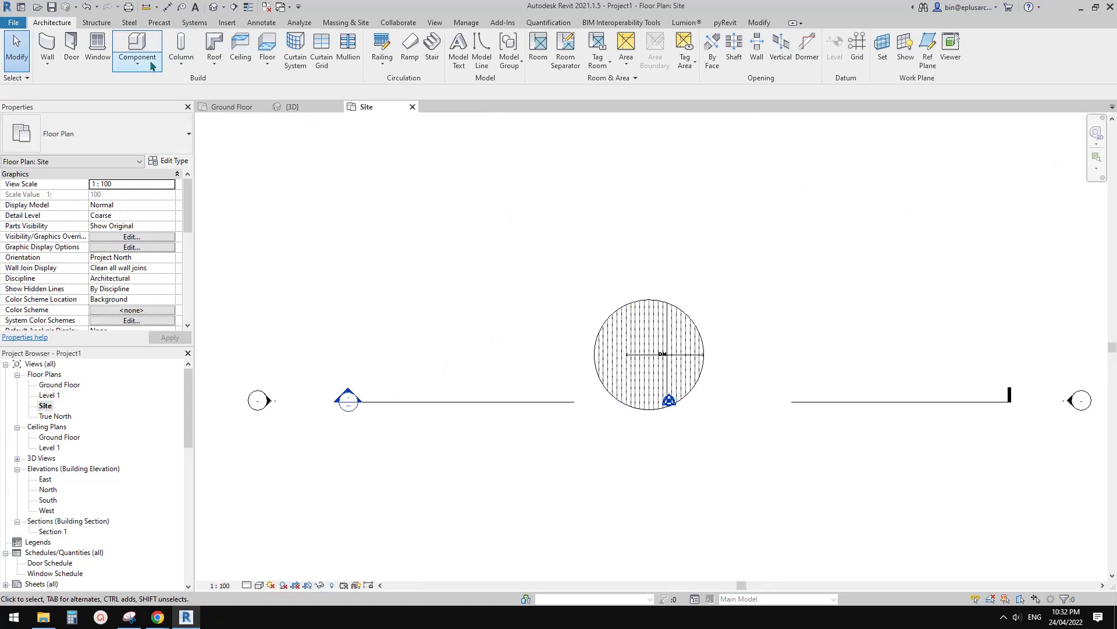
left_click(268, 66)
left_click(268, 64)
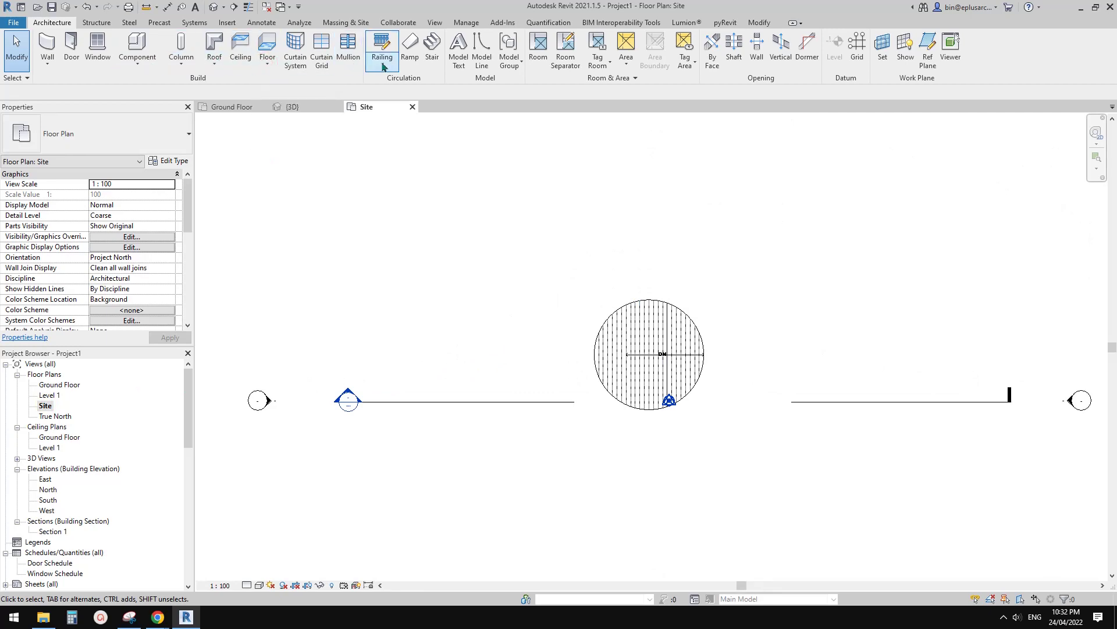
left_click(215, 67)
left_click(231, 86)
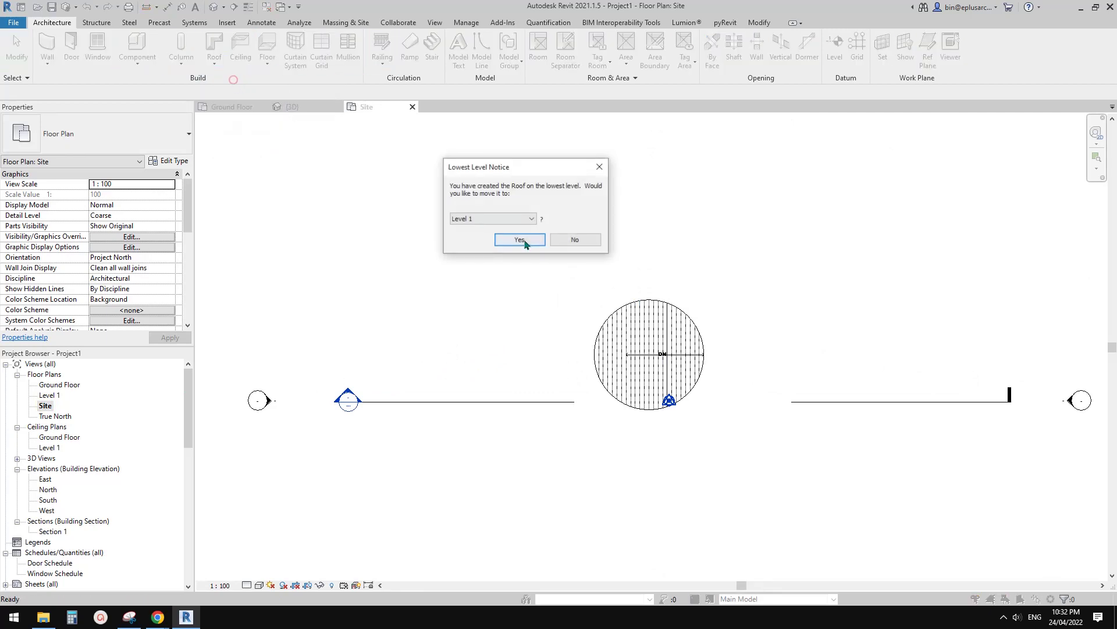
left_click(519, 240)
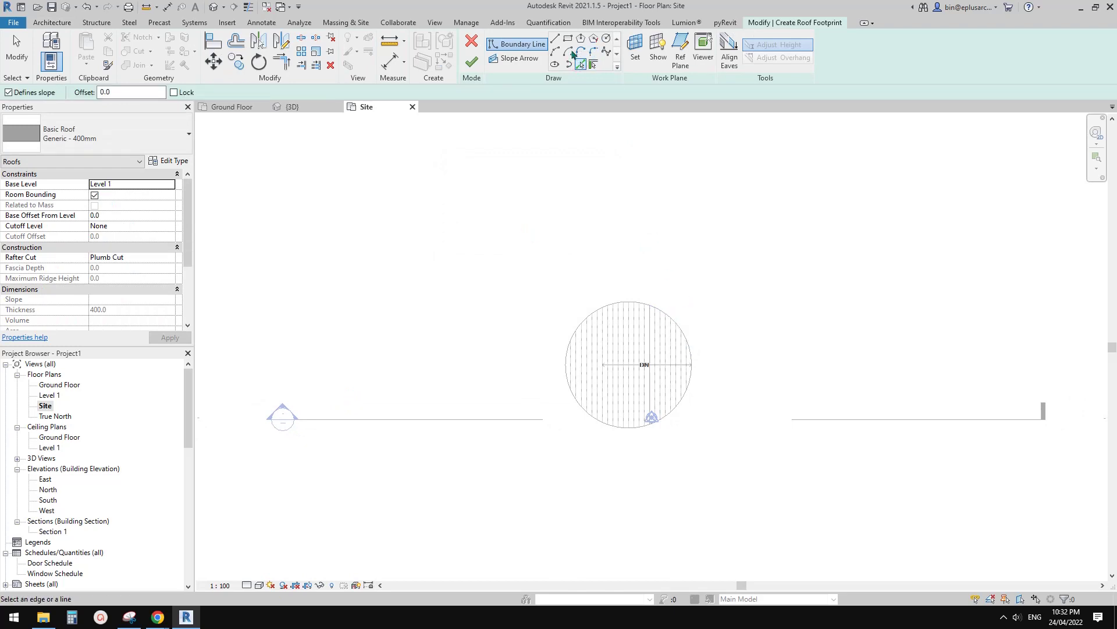
Sketch a circular roof boundary of about 3360 mm radius following the stair's outline, and turn off its slope definition.
left_click(606, 40)
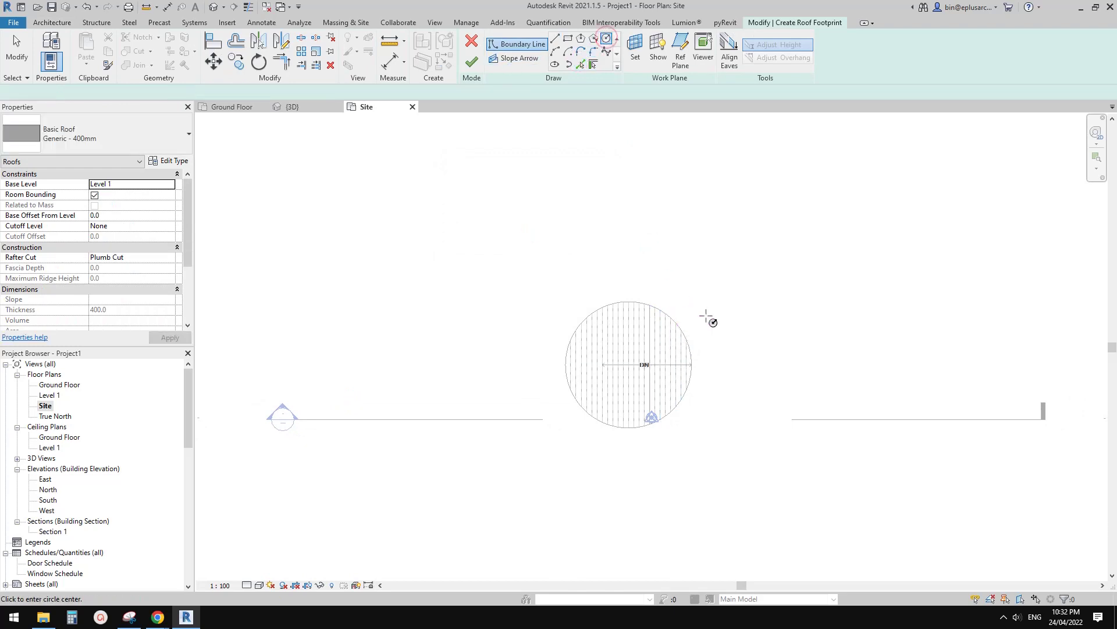
scroll(749, 282, "up", 3)
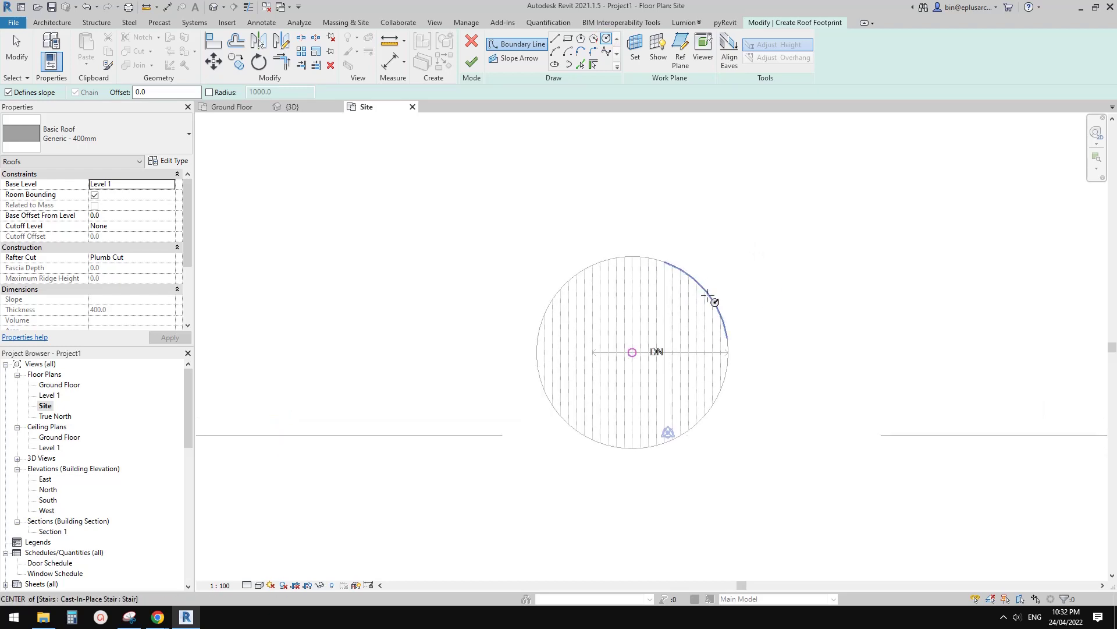
left_click(711, 296)
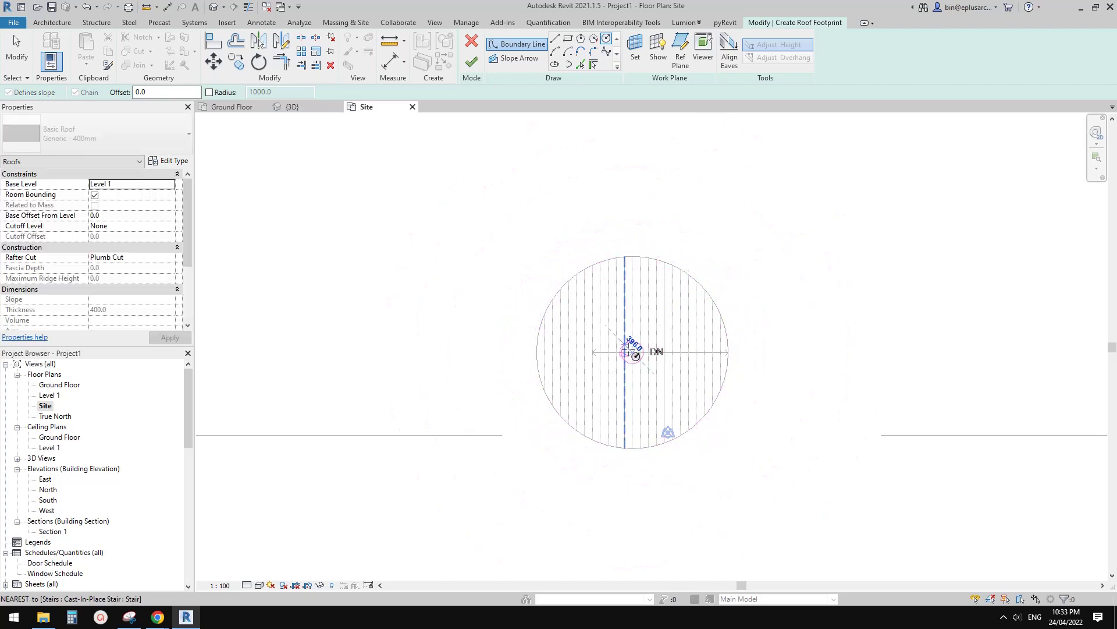
left_click(633, 352)
left_click(700, 285)
key("Escape")
key("Escape")
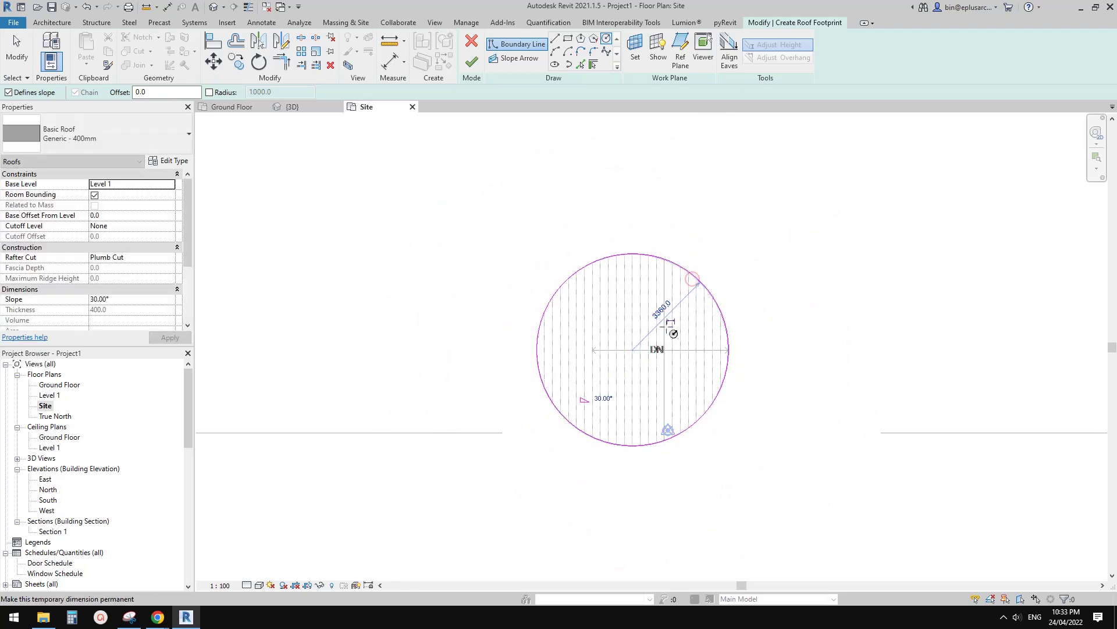
left_click(236, 93)
Add a horizontal slope arrow across the roof circle's full diameter, from its west end to its east end.
middle_click_drag(626, 256, 581, 240)
scroll(581, 240, "up", 1)
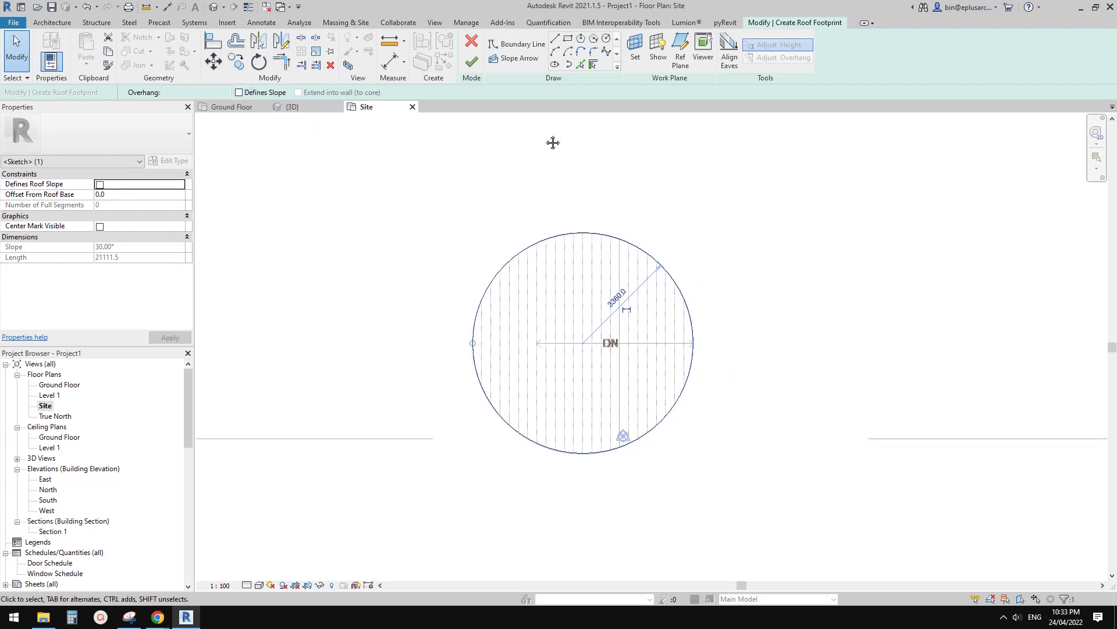
middle_click_drag(554, 142, 547, 149)
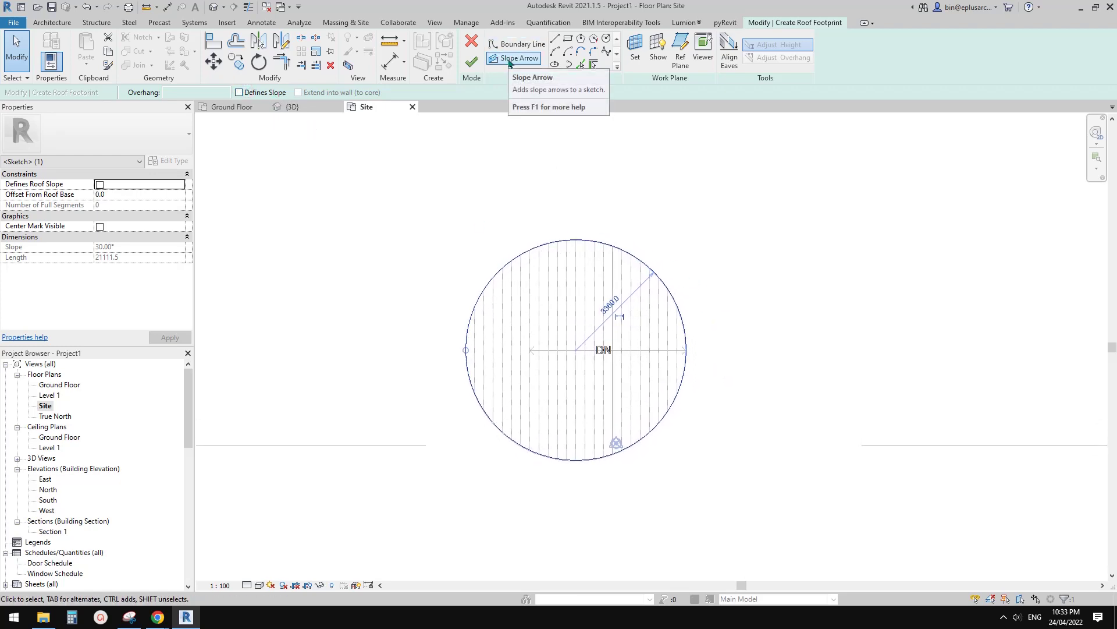
left_click(517, 60)
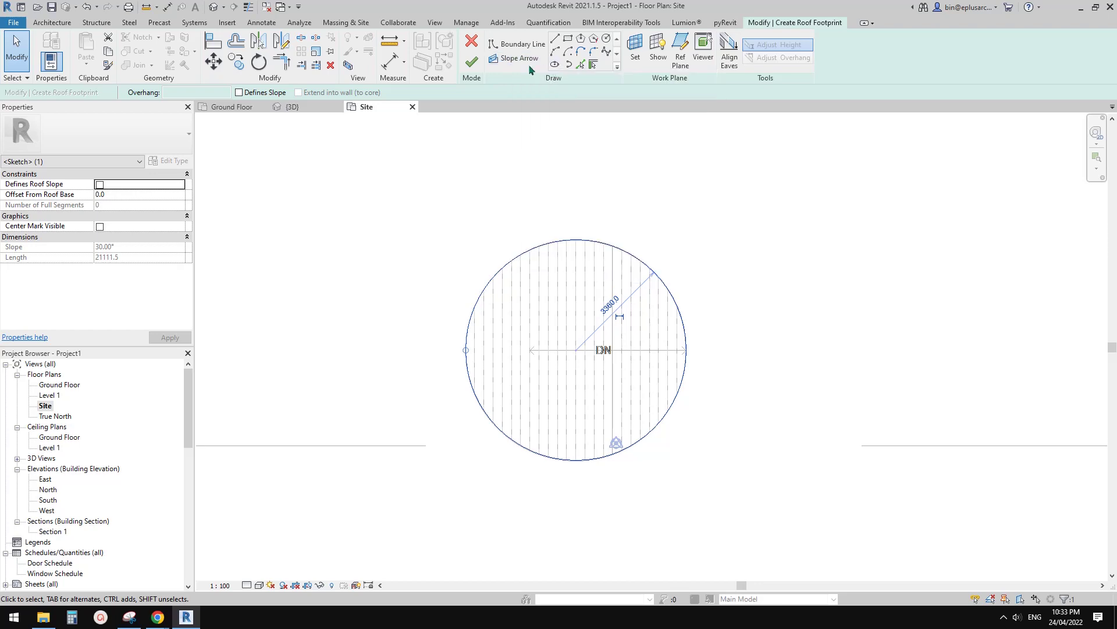
left_click(466, 350)
left_click(687, 353)
middle_click_drag(668, 359, 669, 359)
key("Escape")
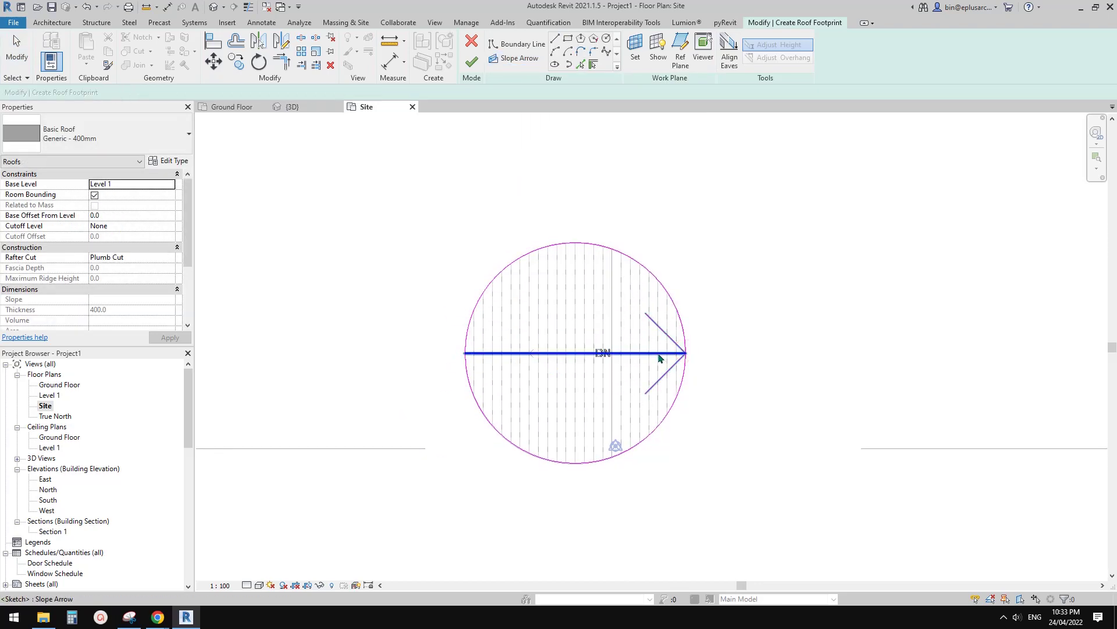
Define the slope arrow by Slope instead of Height at Tail and finish the roof footprint.
left_click(658, 353)
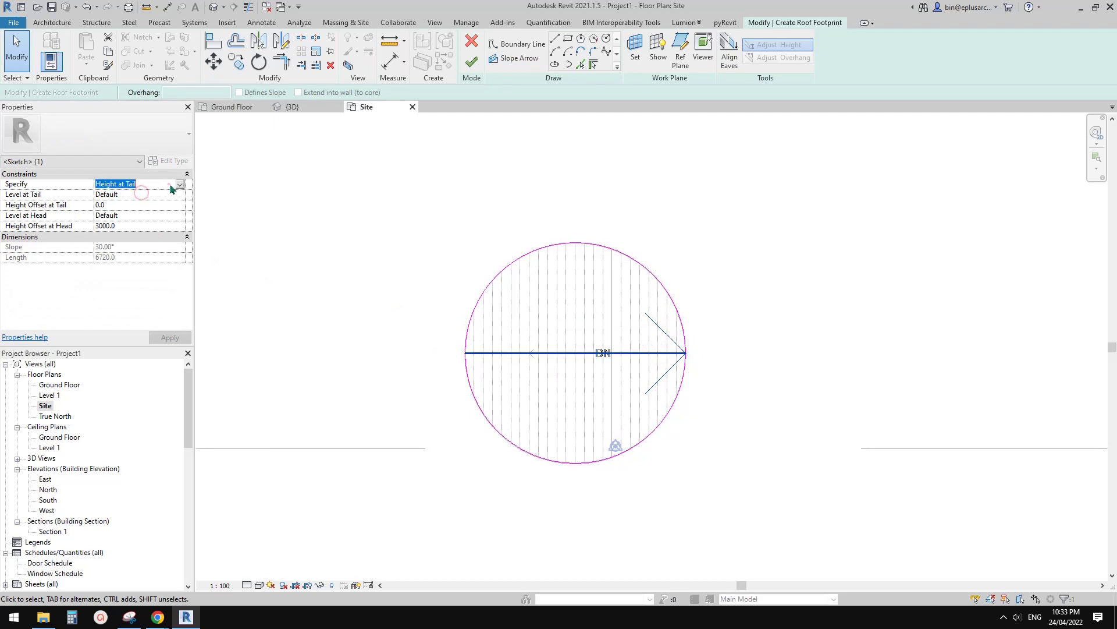
left_click(179, 184)
left_click(124, 204)
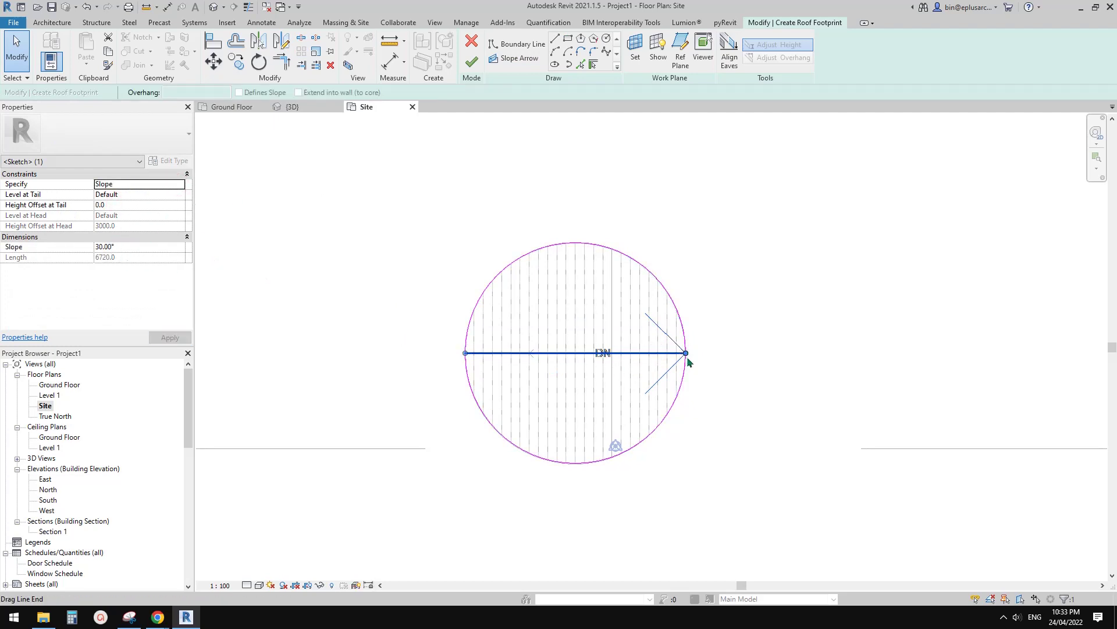
middle_click_drag(374, 233, 393, 203)
left_click(471, 63)
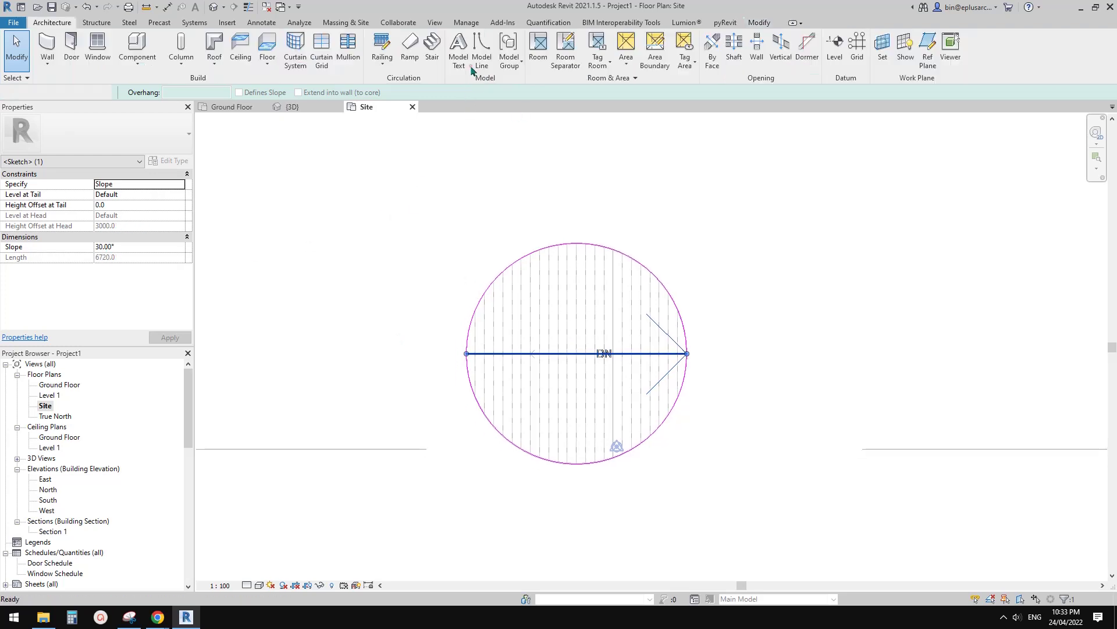
Check the roof above the stair in the 3D view and in the South elevation.
left_click(214, 8)
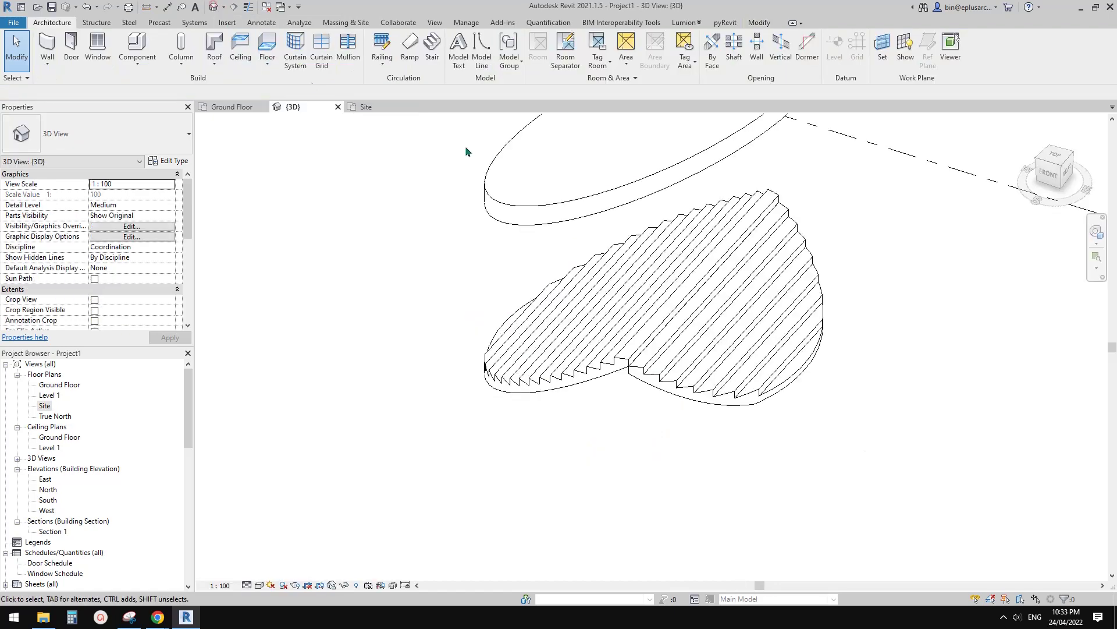
middle_click_drag(578, 196, 657, 207, "shift")
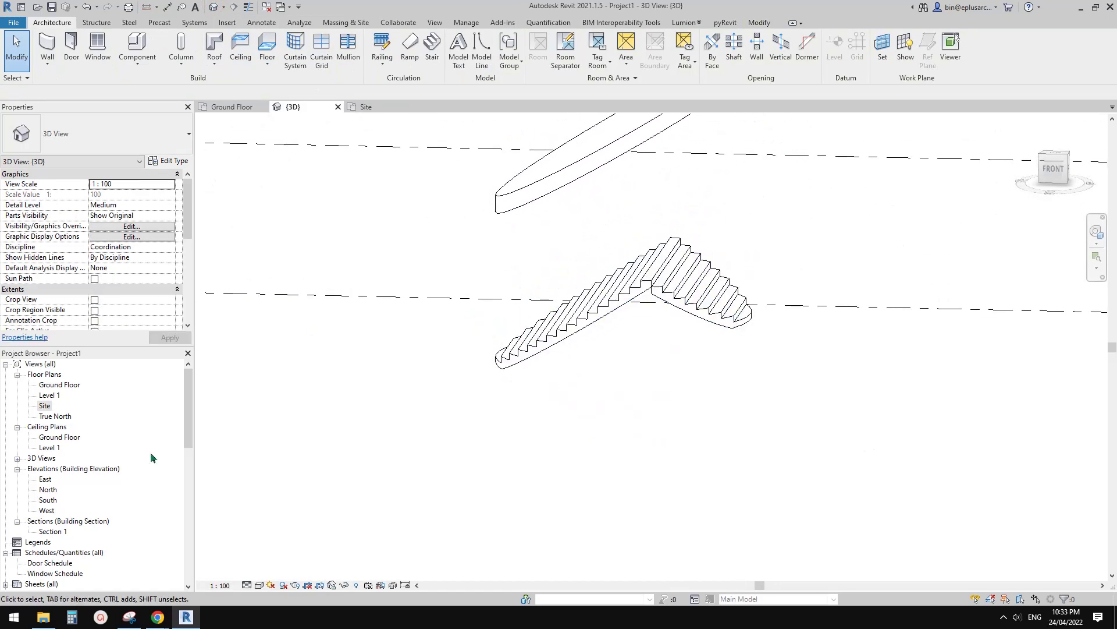
double_click(49, 501)
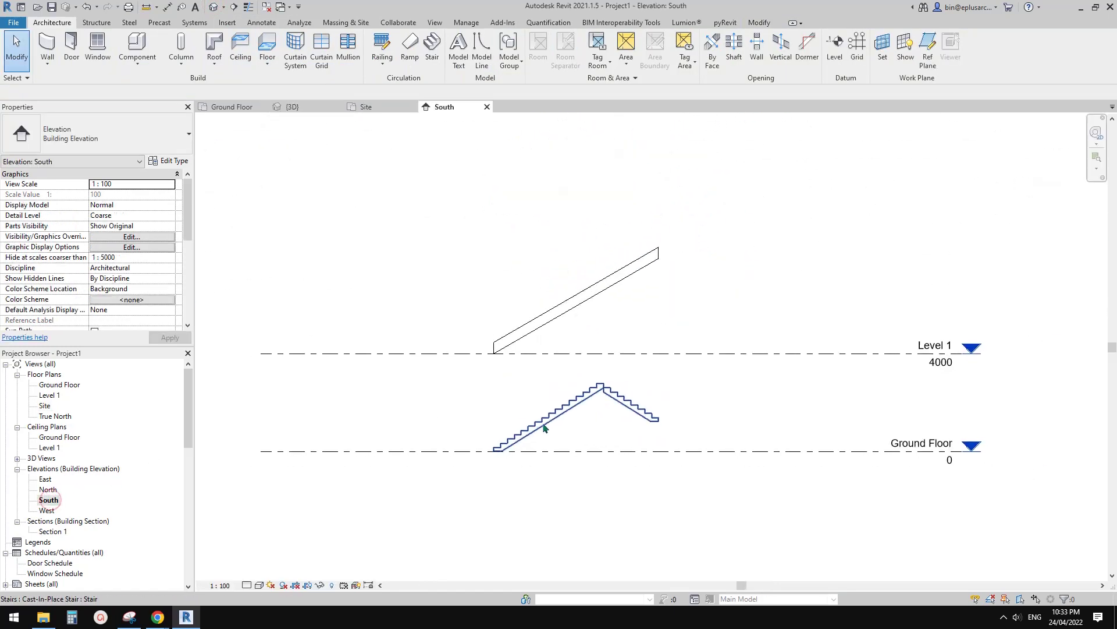
Try a detail line along the longer flight's nosings to find its incline, and delete the line.
scroll(550, 420, "up", 2)
key("d")
key("l")
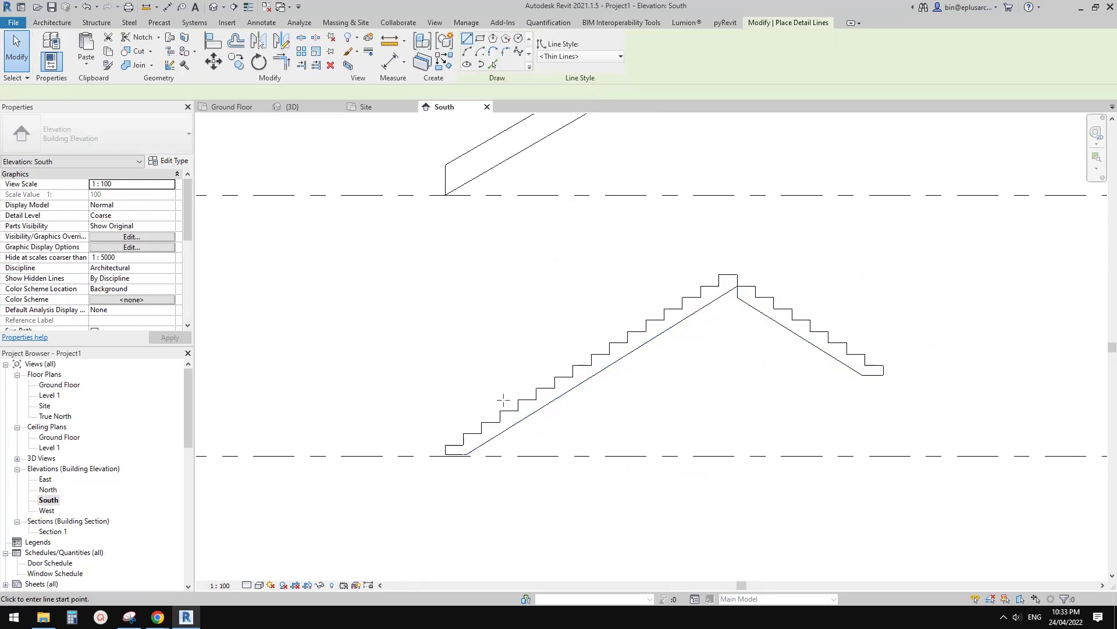
left_click(500, 411)
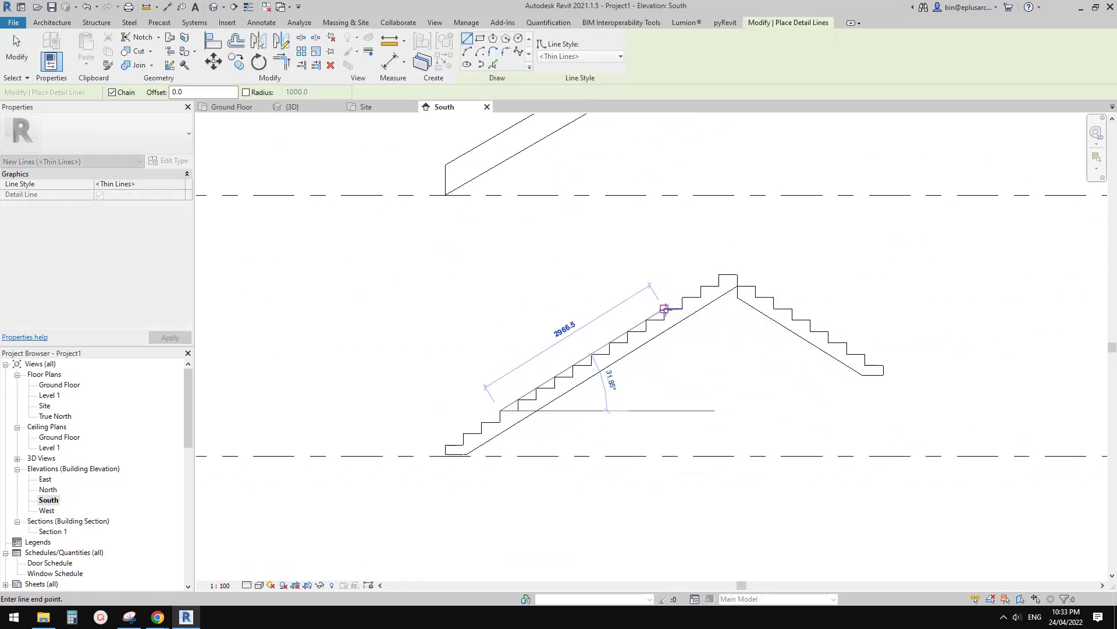
key("i")
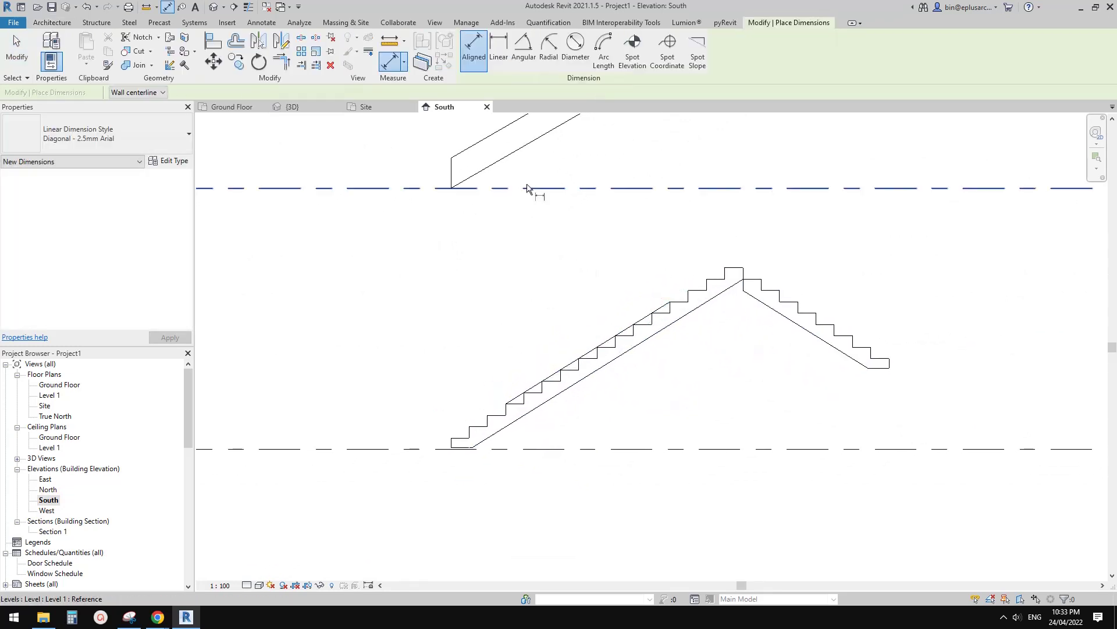
key("Escape")
left_click(646, 317)
key("Delete")
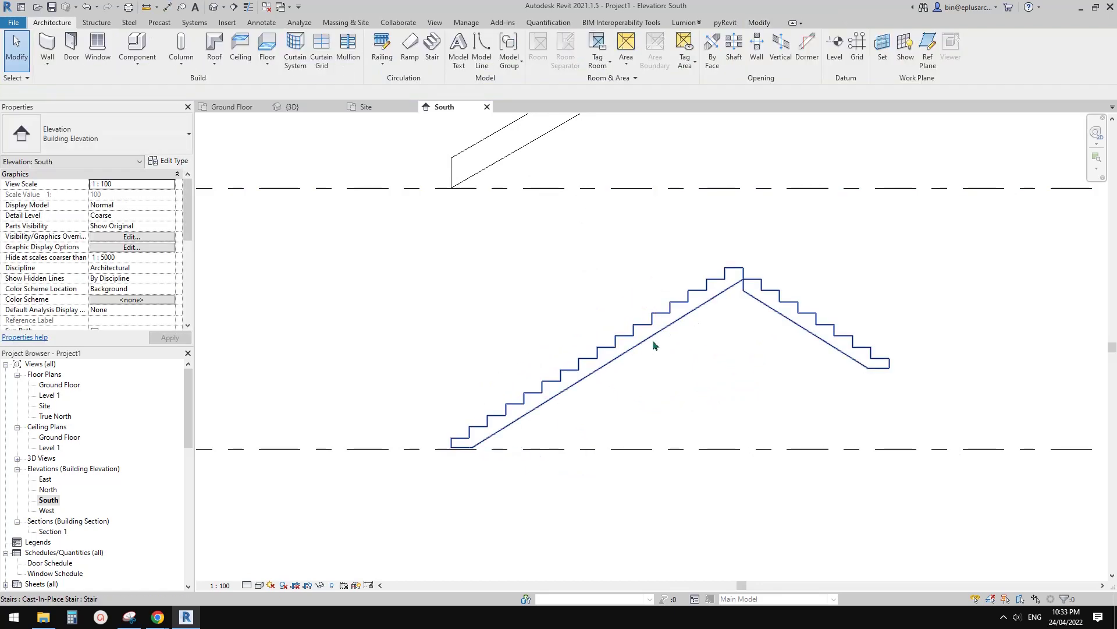
Measure the angle between the Ground Floor level and the longer flight's underside with a temporary angular dimension, removing it after reading.
middle_click_drag(635, 372, 585, 372)
key("d")
key("i")
left_click(522, 57)
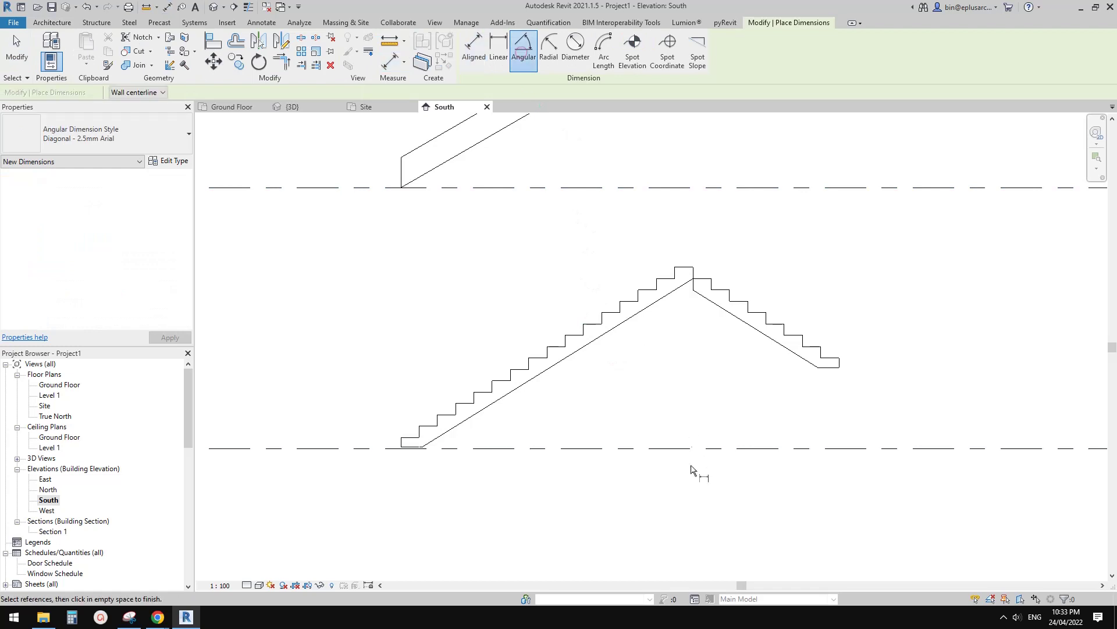
left_click(688, 448)
left_click(610, 329)
left_click(621, 358)
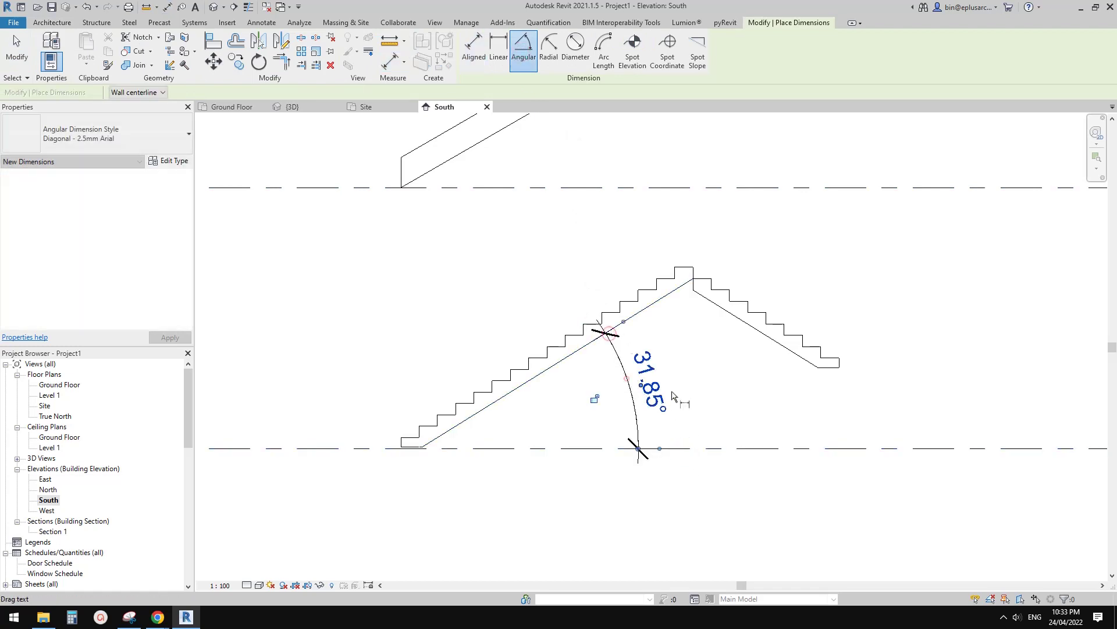
key("Escape")
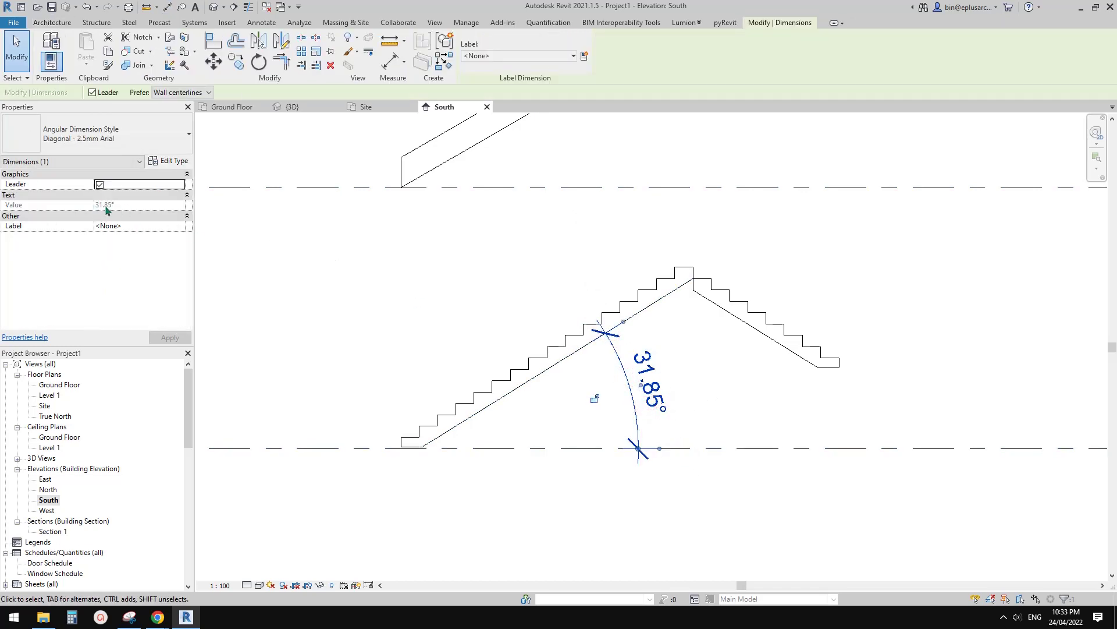
scroll(523, 283, "down", 1)
middle_click_drag(533, 284, 531, 334)
key("Delete")
Set the roof's slope to 31.85° to match the longer flight.
left_click(488, 202)
left_click(452, 221)
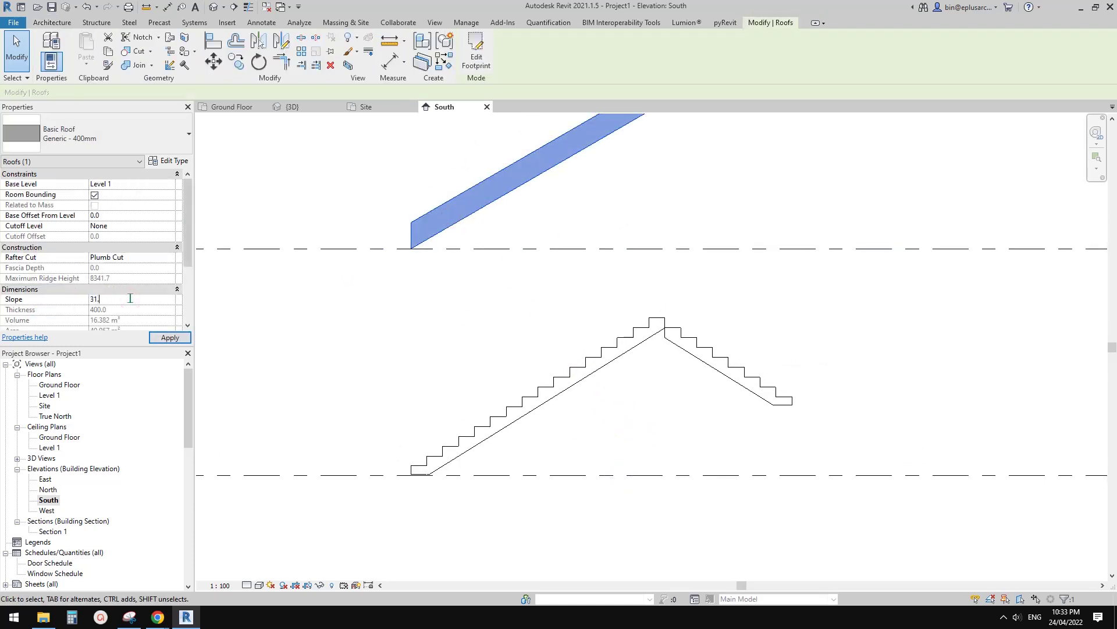
scroll(470, 250, "down", 1)
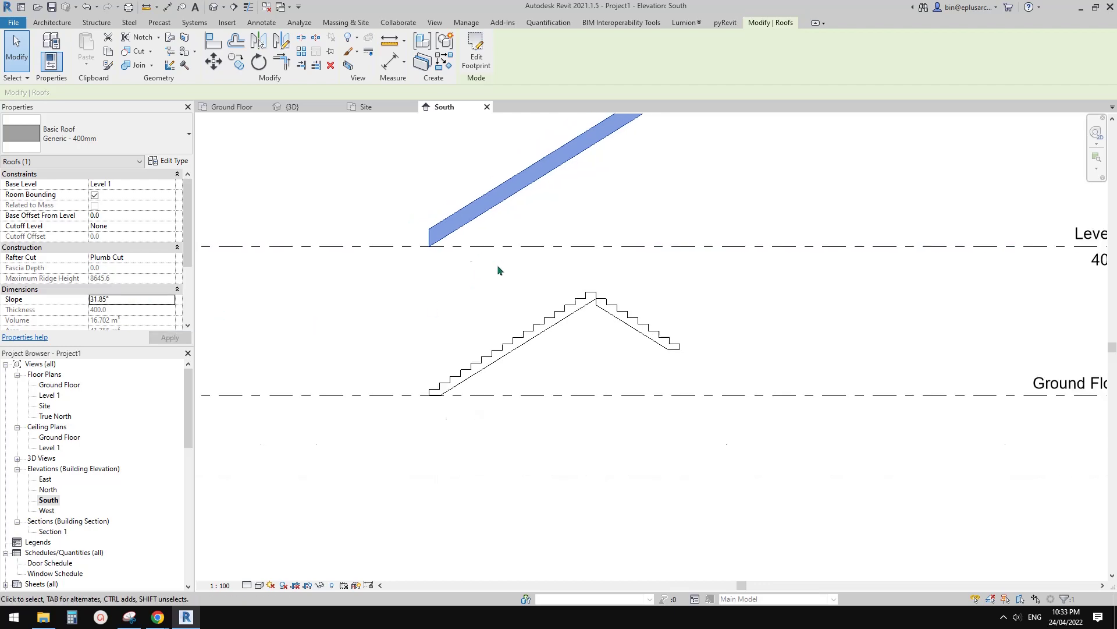
Move the roof 1600 mm straight down in the South elevation, closer to the stair.
middle_click_drag(498, 265, 452, 319)
left_click(486, 282)
left_click(517, 214)
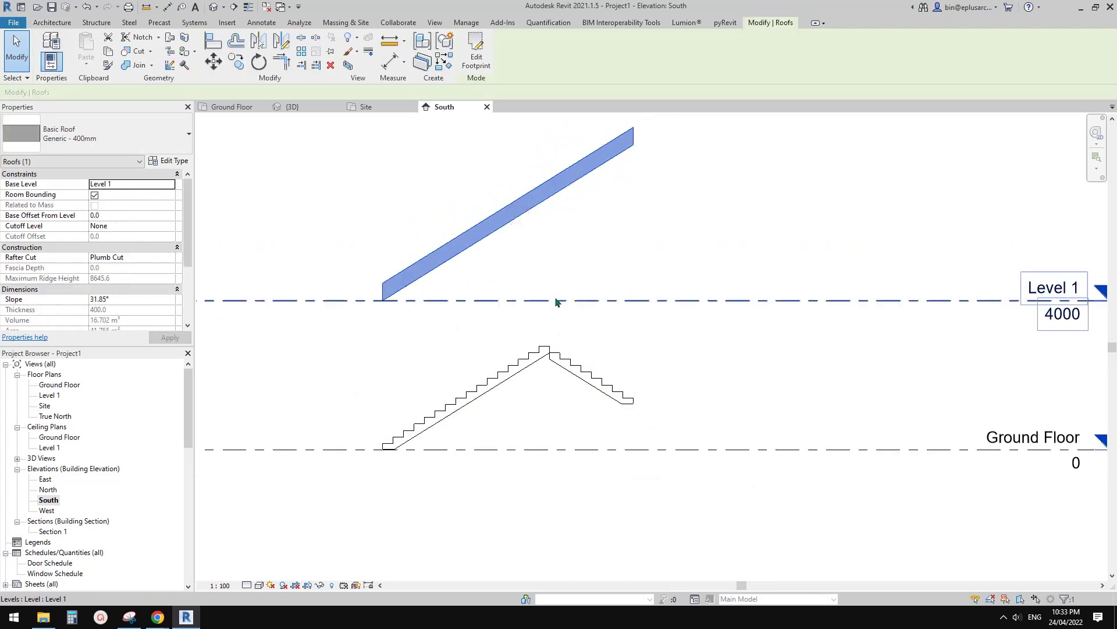
left_click(542, 277)
middle_click_drag(541, 269, 518, 272)
left_click(525, 218)
scroll(515, 272, "down", 1)
key("m")
key("v")
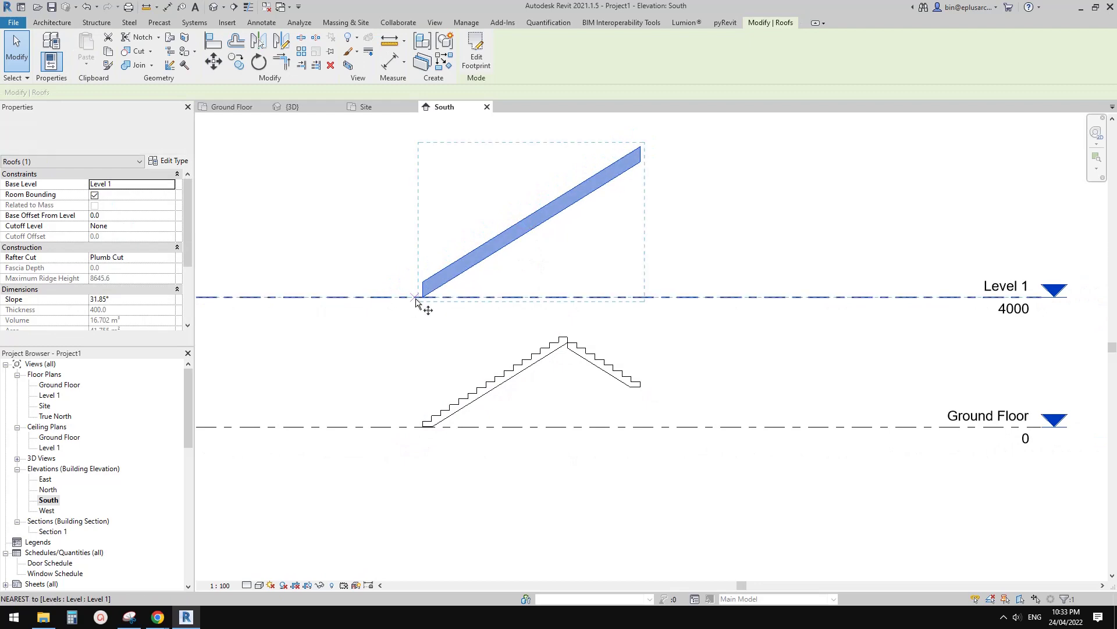
left_click(420, 299)
left_click(420, 348)
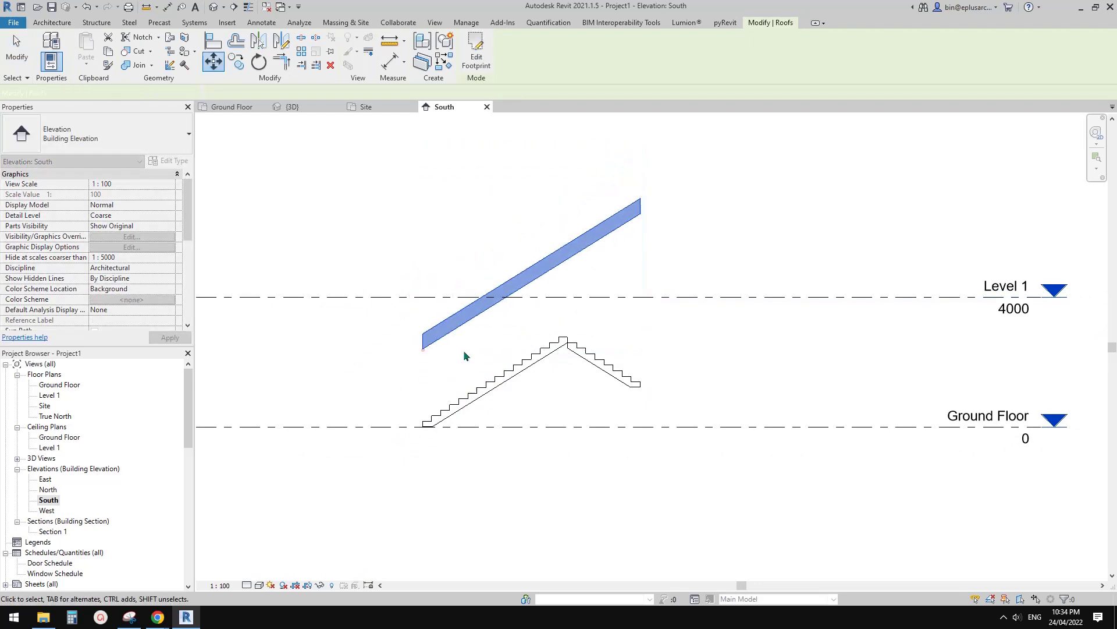
Set the roof's base level to Ground Floor with a base offset of 2400 mm.
left_click(466, 320)
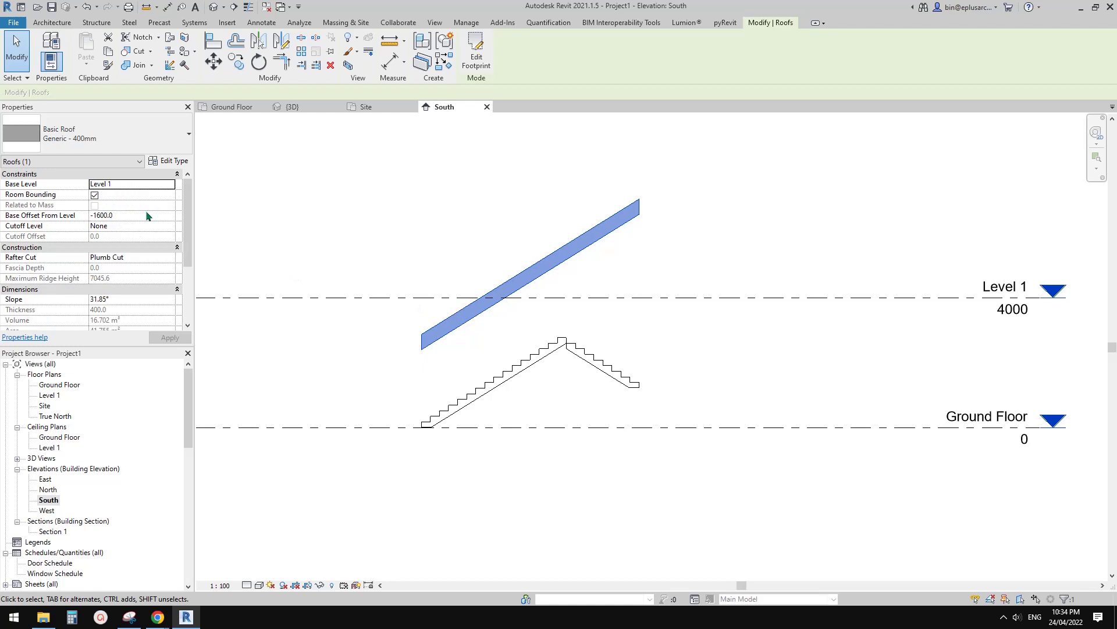
left_click(171, 185)
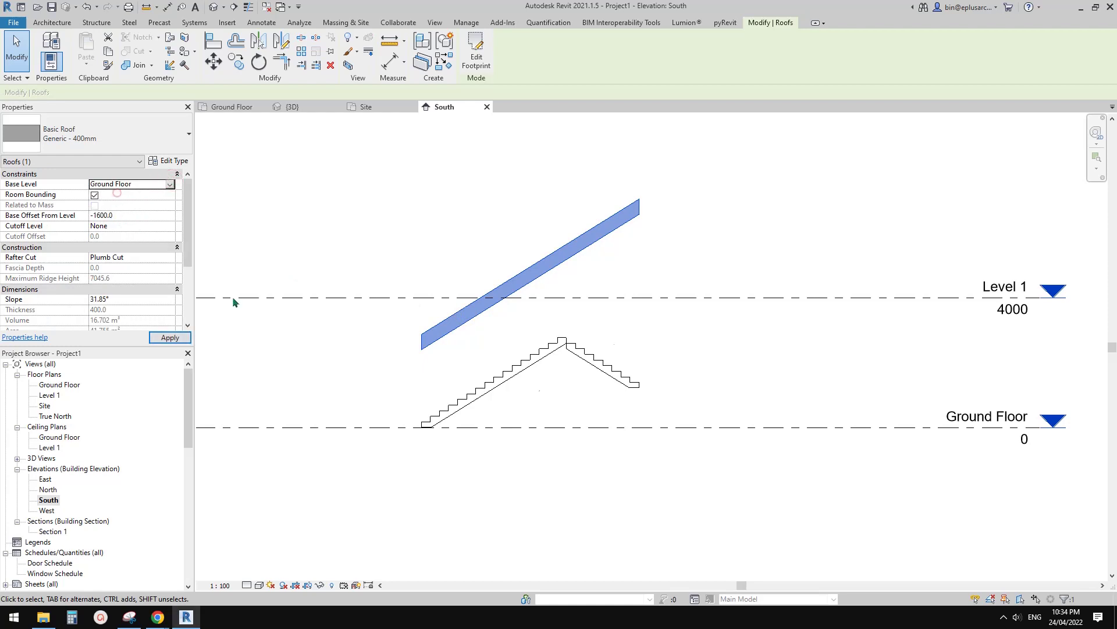
left_click(116, 193)
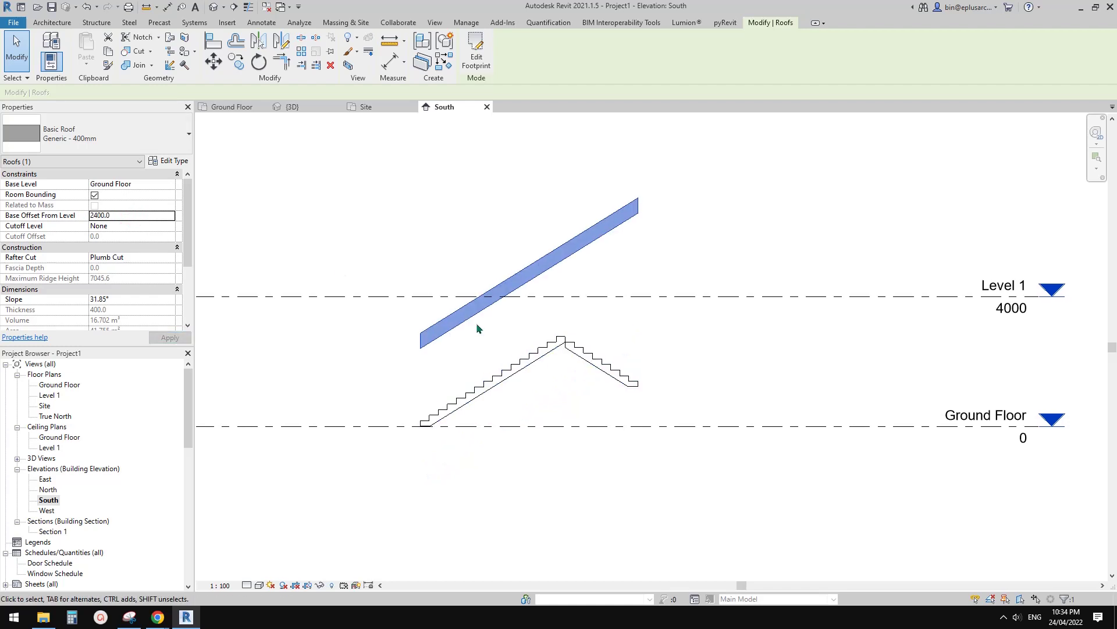
Measure the vertical distance from the roof's lower edge down to the Ground Floor level with a temporary detail line.
scroll(476, 323, "up", 3)
key("d")
key("l")
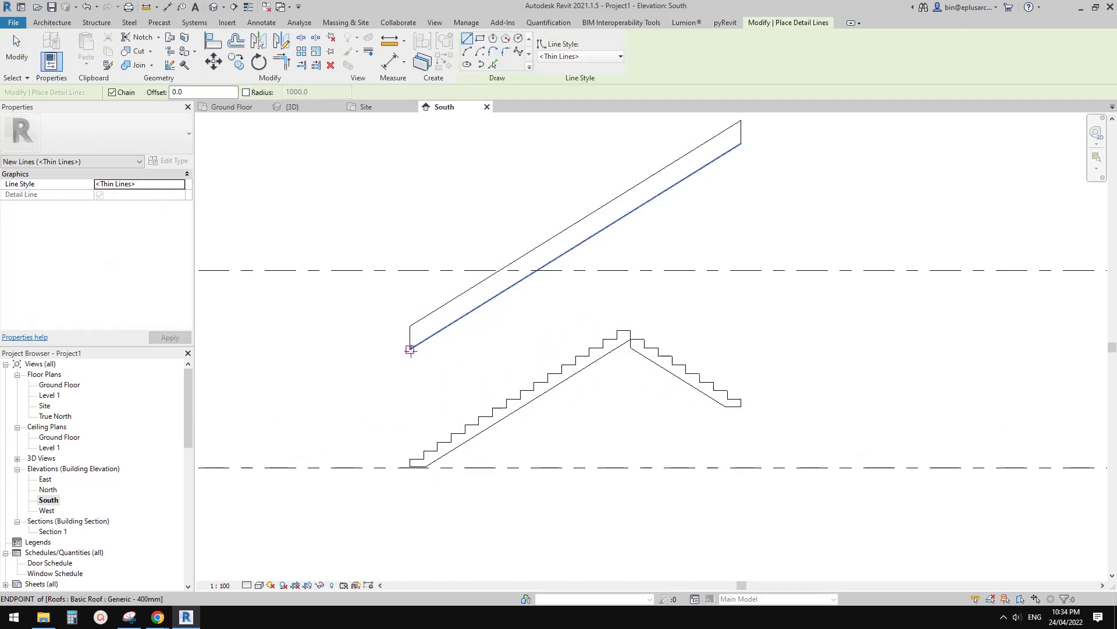
left_click(410, 349)
key("Escape")
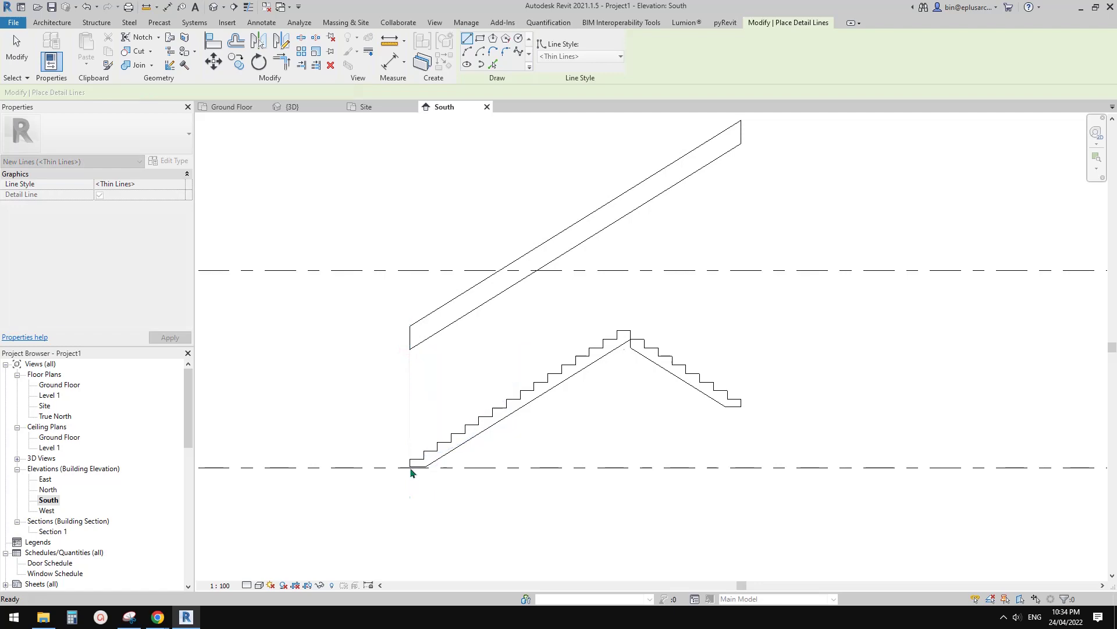
key("Escape")
scroll(419, 408, "up", 1)
scroll(499, 392, "down", 2)
scroll(432, 401, "up", 2)
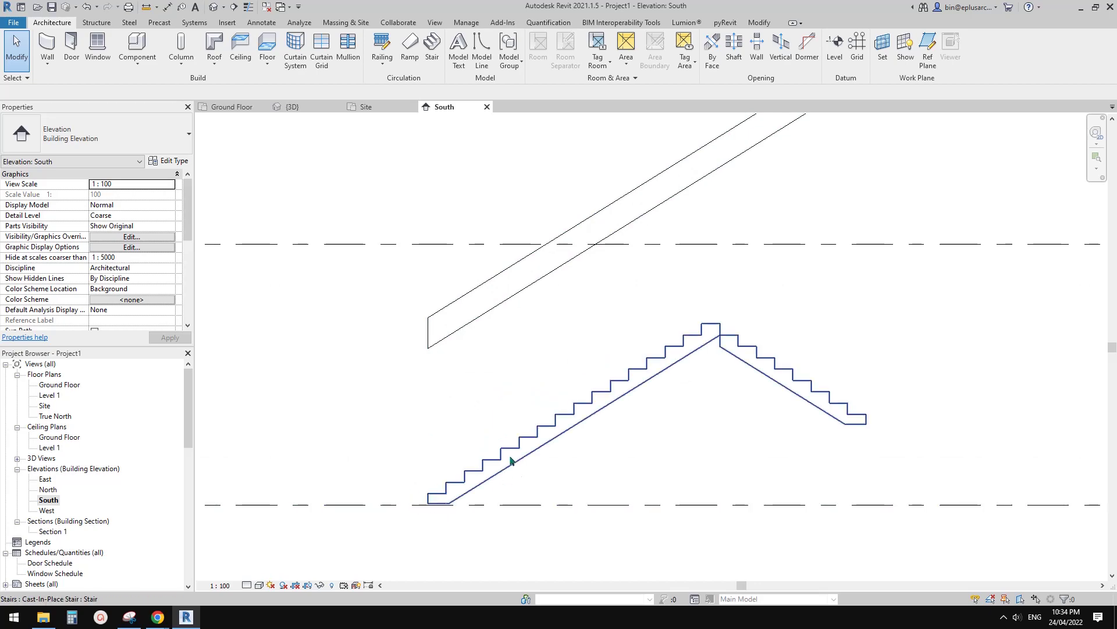
Measure the headroom from the longer flight's step edges up to the roof's underside using temporary detail lines, removing them after reading.
middle_click_drag(538, 433, 510, 427)
key("d")
key("l")
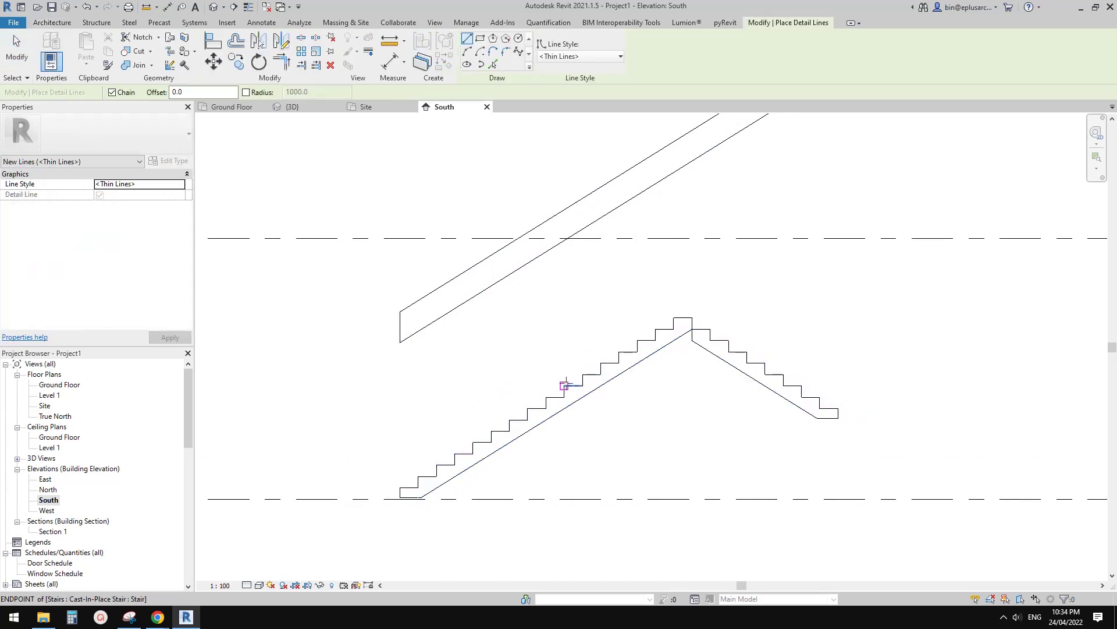
left_click(527, 408)
key("Escape")
key("Escape")
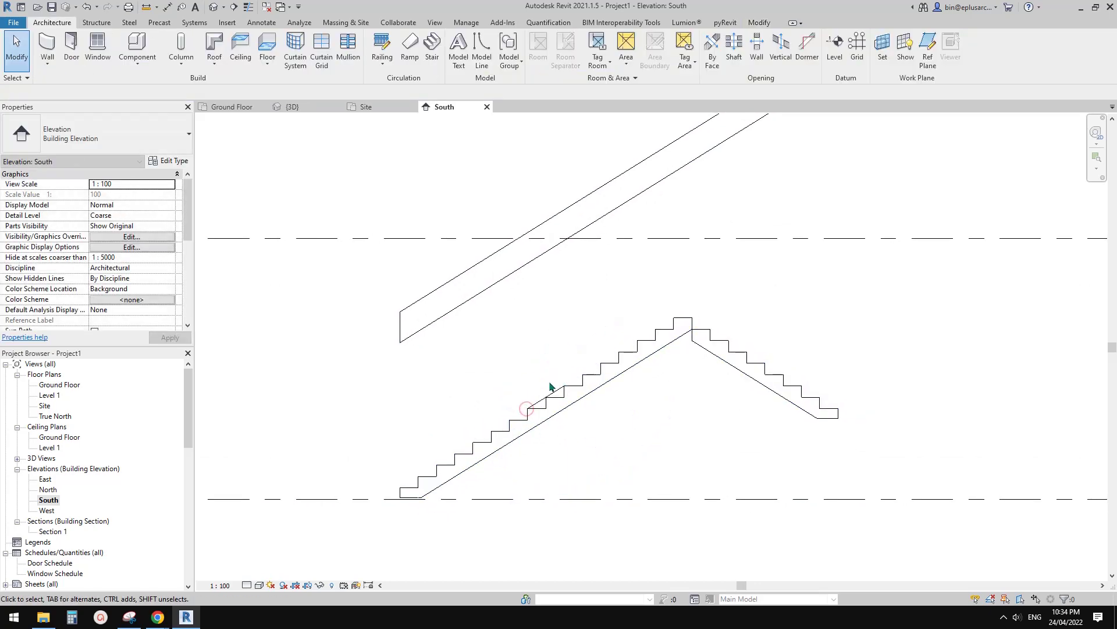
middle_click_drag(547, 403, 558, 398)
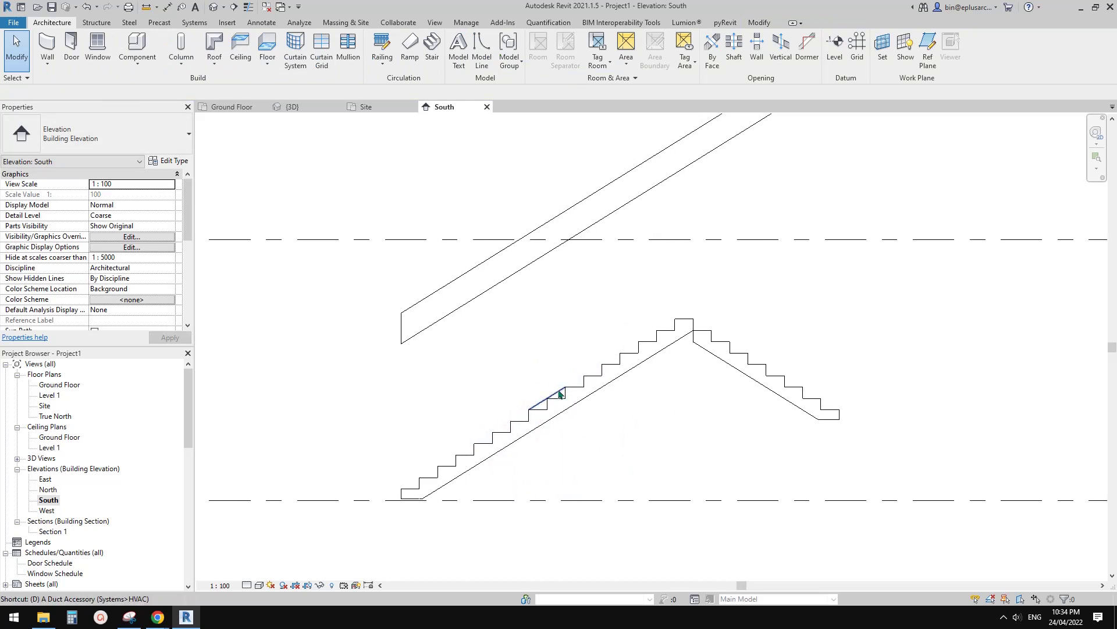
key("d")
key("l")
left_click(547, 398)
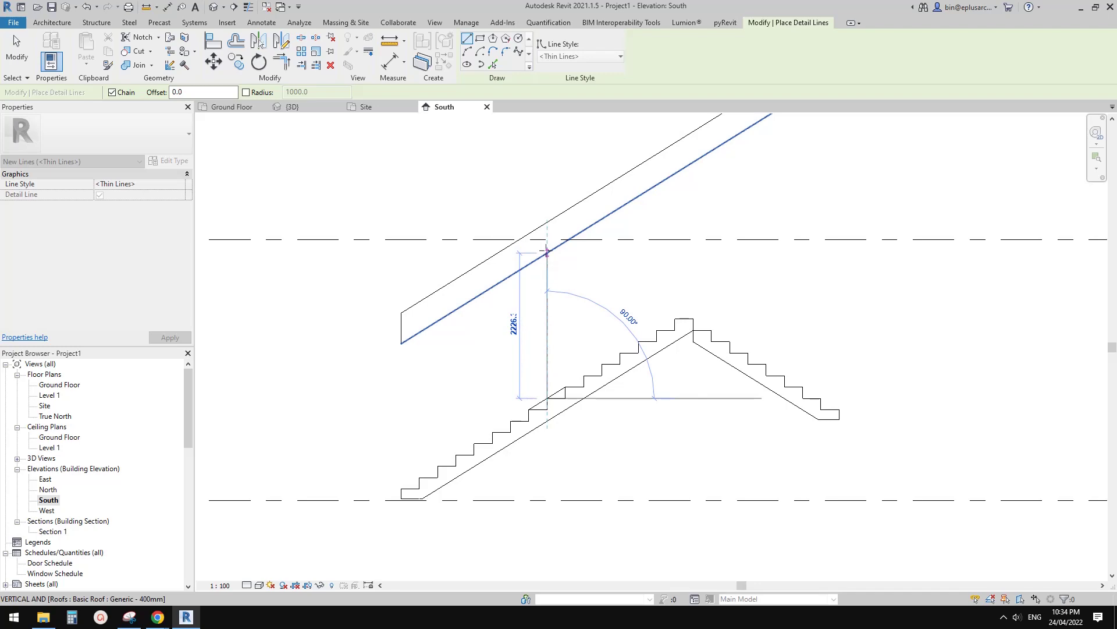
key("Escape")
key("Escape")
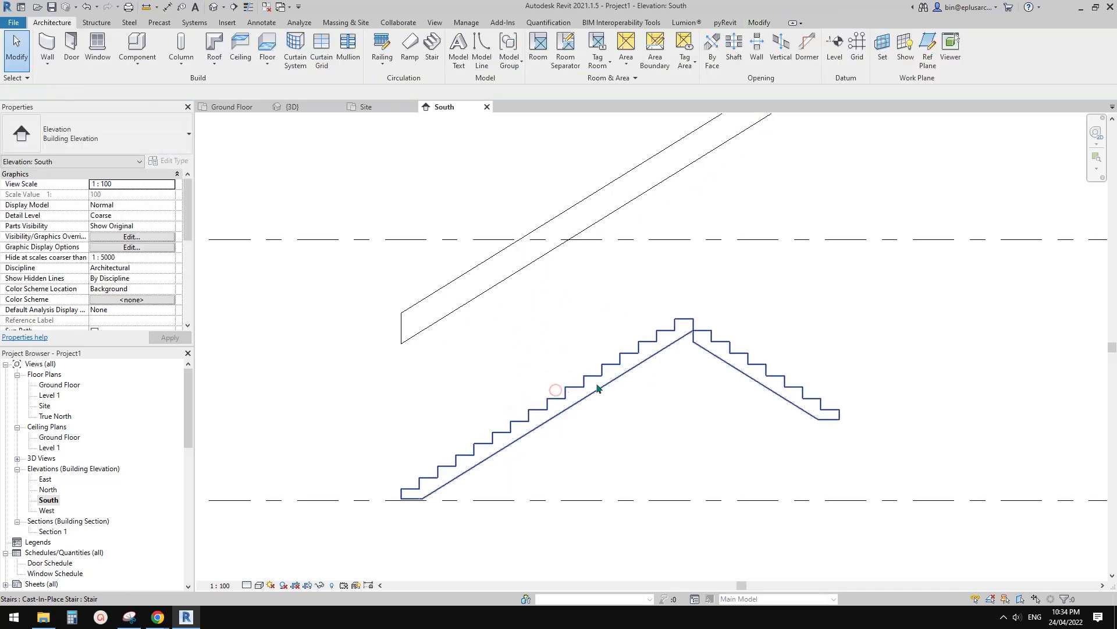
Open the 3D view and examine the stair and the sloped roof above it from several angles.
scroll(640, 373, "down", 2)
middle_click_drag(661, 362, 620, 364)
scroll(510, 254, "down", 1)
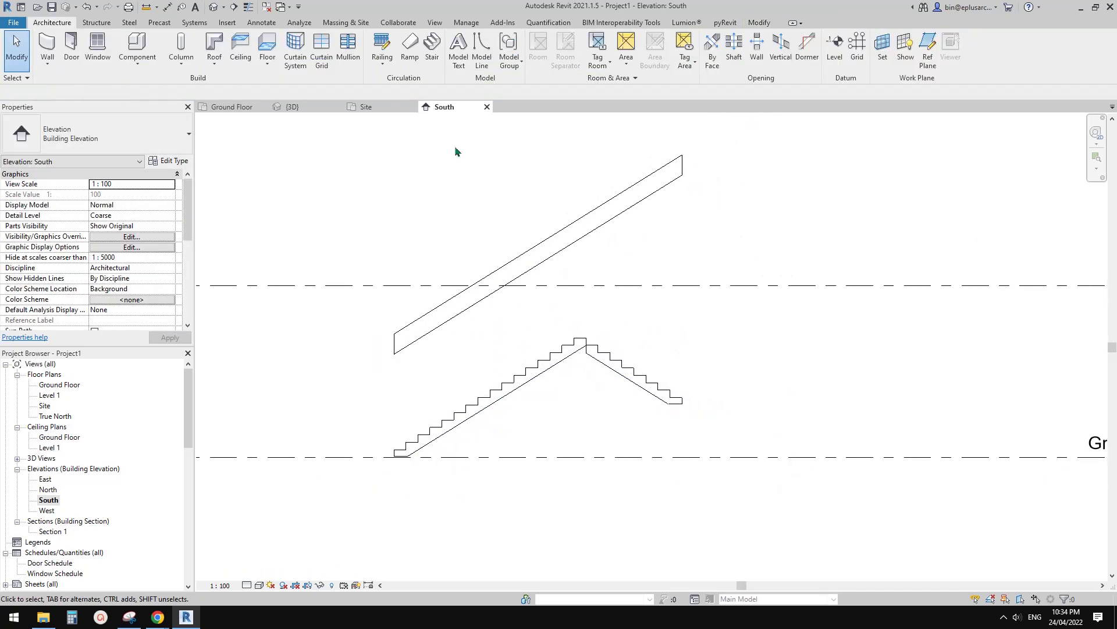
left_click(214, 7)
left_click(719, 303)
middle_click_drag(728, 308, 725, 350, "shift")
scroll(679, 332, "up", 1)
key("Escape")
middle_click_drag(608, 353, 609, 391, "shift")
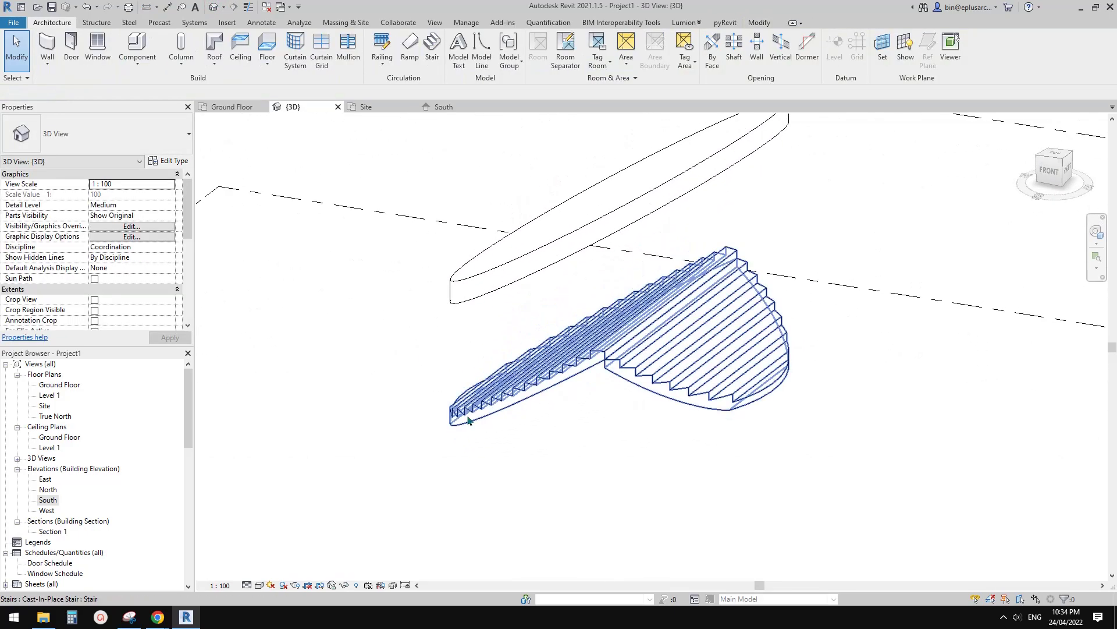
middle_click_drag(469, 420, 622, 382, "shift")
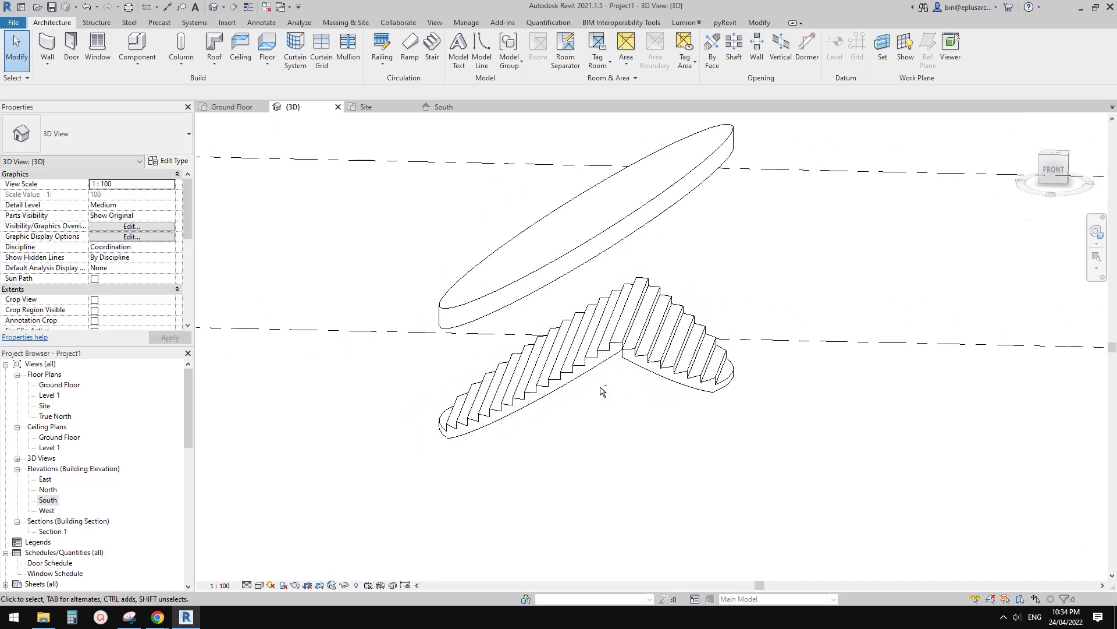
Examine the stair's underside in 3D and review the stair's instance properties.
left_click(605, 389)
scroll(577, 388, "up", 3)
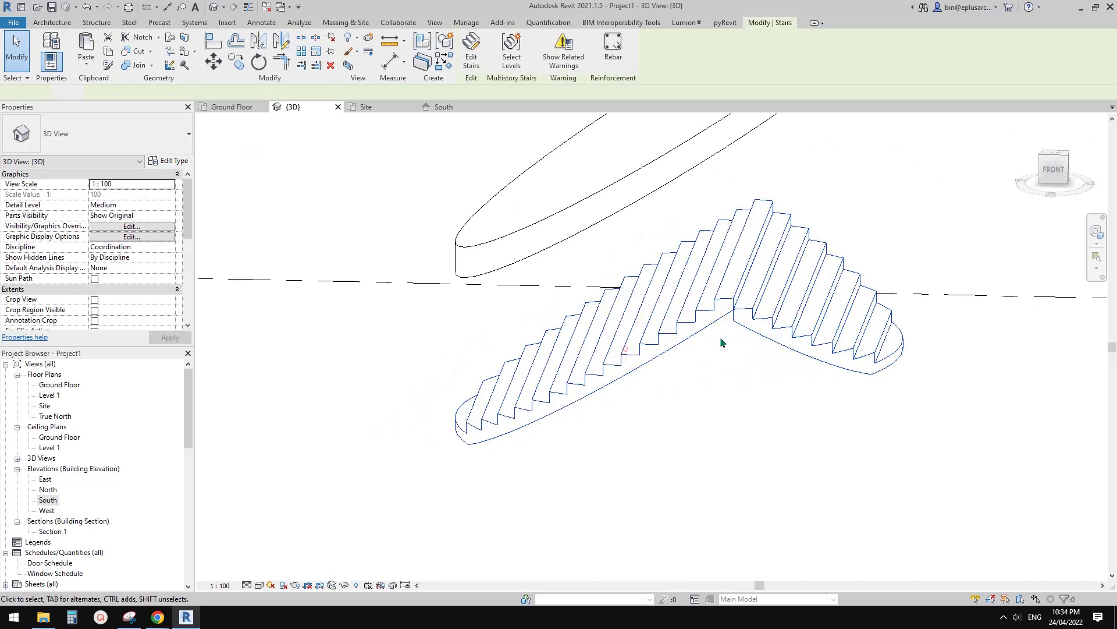
middle_click_drag(721, 336, 662, 382, "shift")
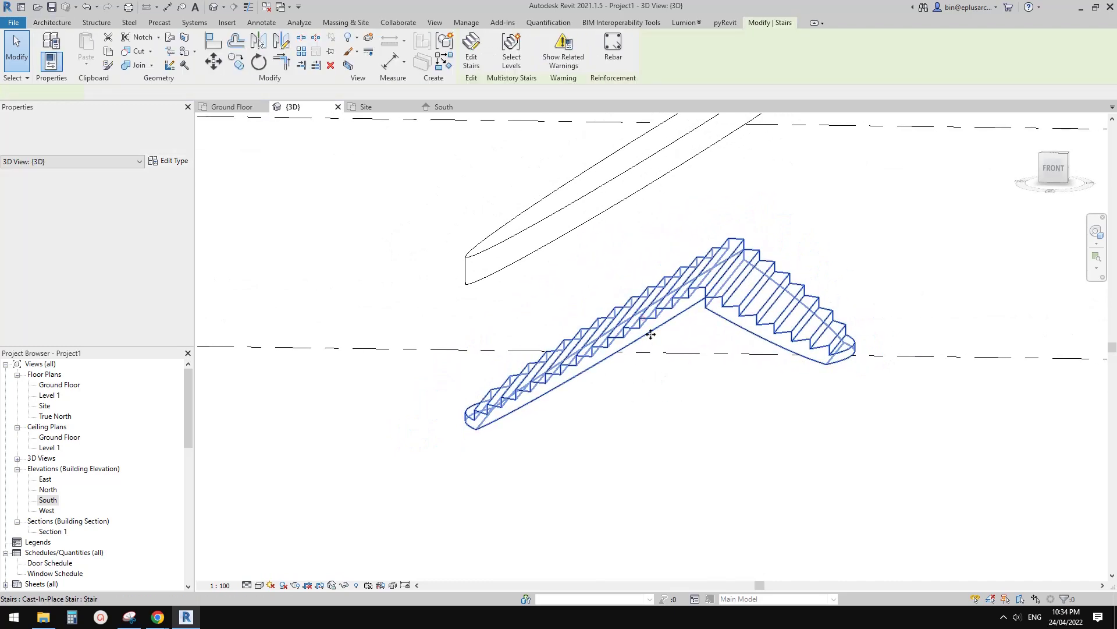
middle_click_drag(650, 334, 691, 361, "shift")
left_click(666, 361)
left_click(655, 323)
middle_click_drag(655, 324, 654, 334, "shift")
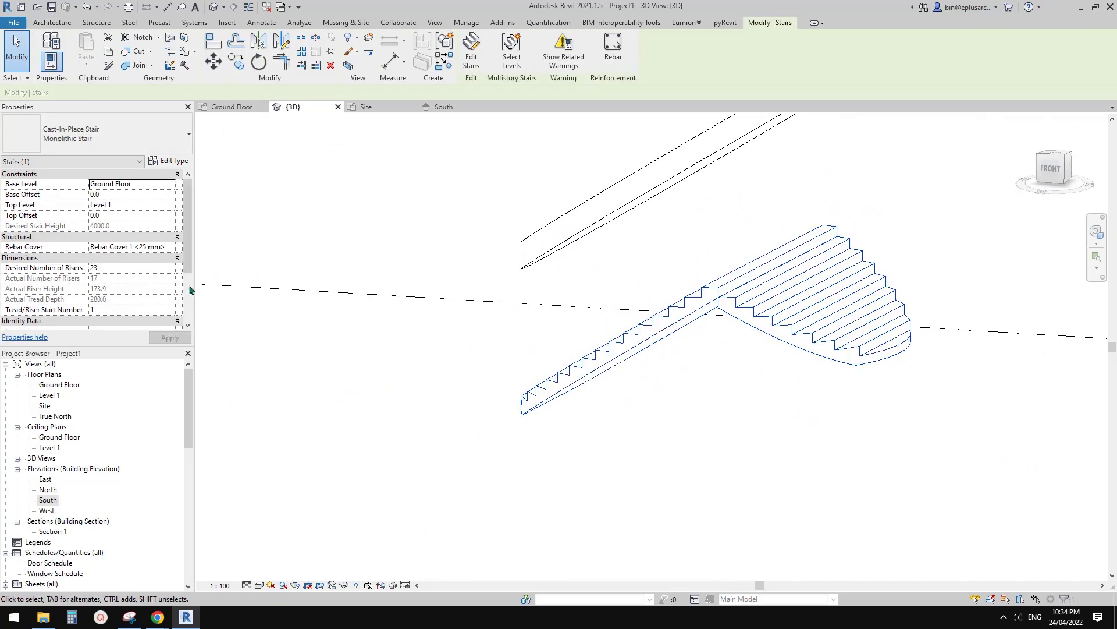
left_click(618, 348)
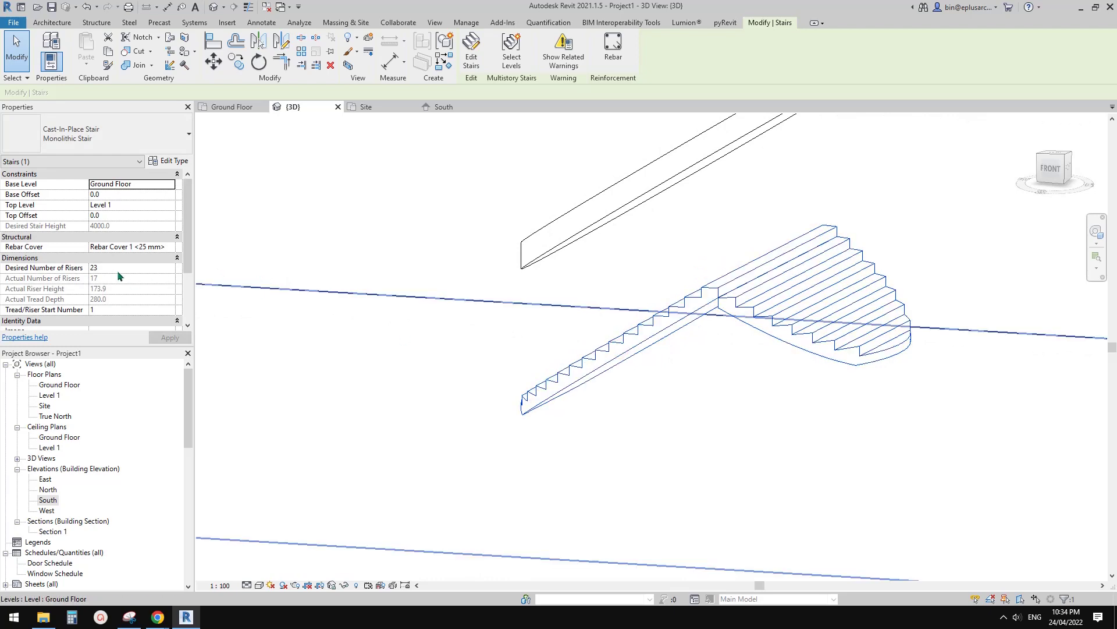
left_click_drag(189, 201, 189, 221)
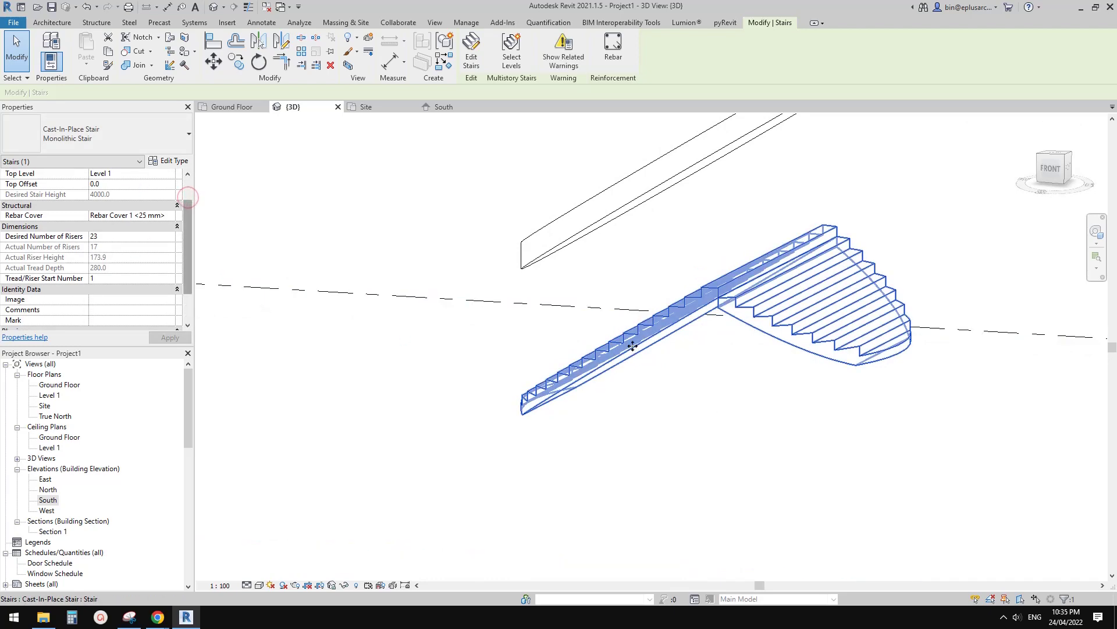
Review the type properties of the Monolithic Stair without changing them and examine both flights in 3D.
left_click(168, 160)
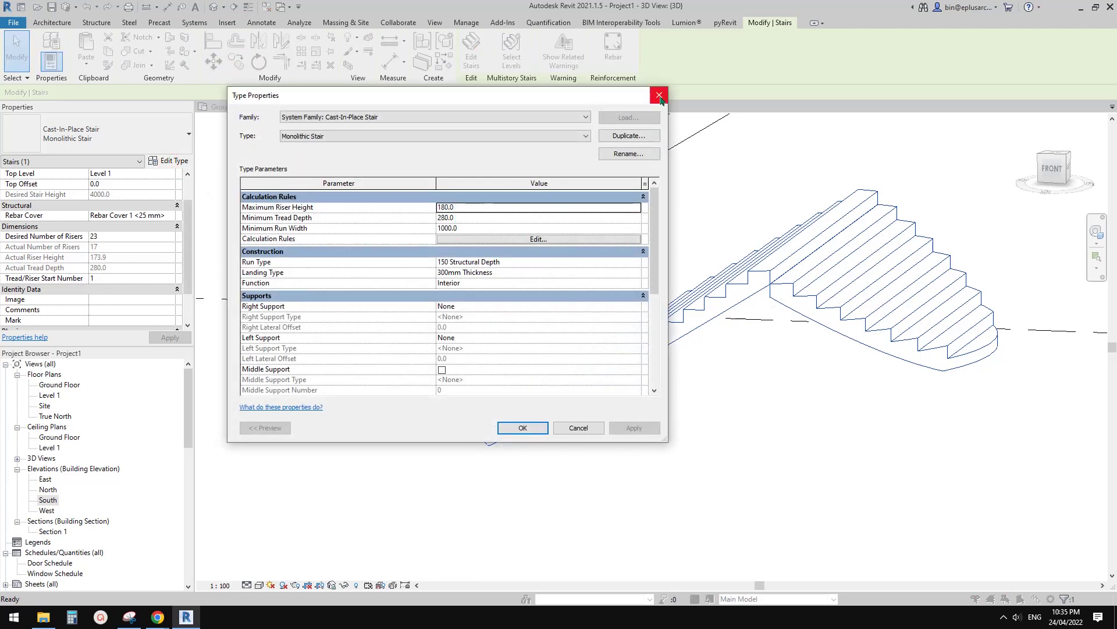
left_click(660, 96)
key("Escape")
middle_click_drag(871, 287, 804, 306, "shift")
left_click(772, 302)
left_click(167, 160)
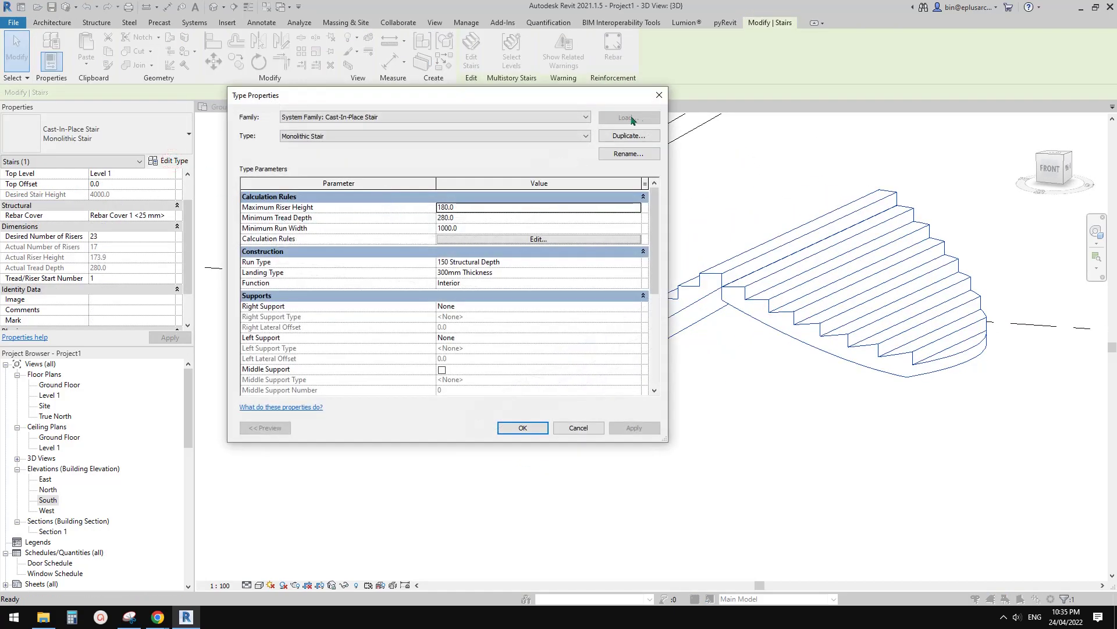
left_click(659, 96)
key("Escape")
middle_click_drag(817, 296, 693, 334, "shift")
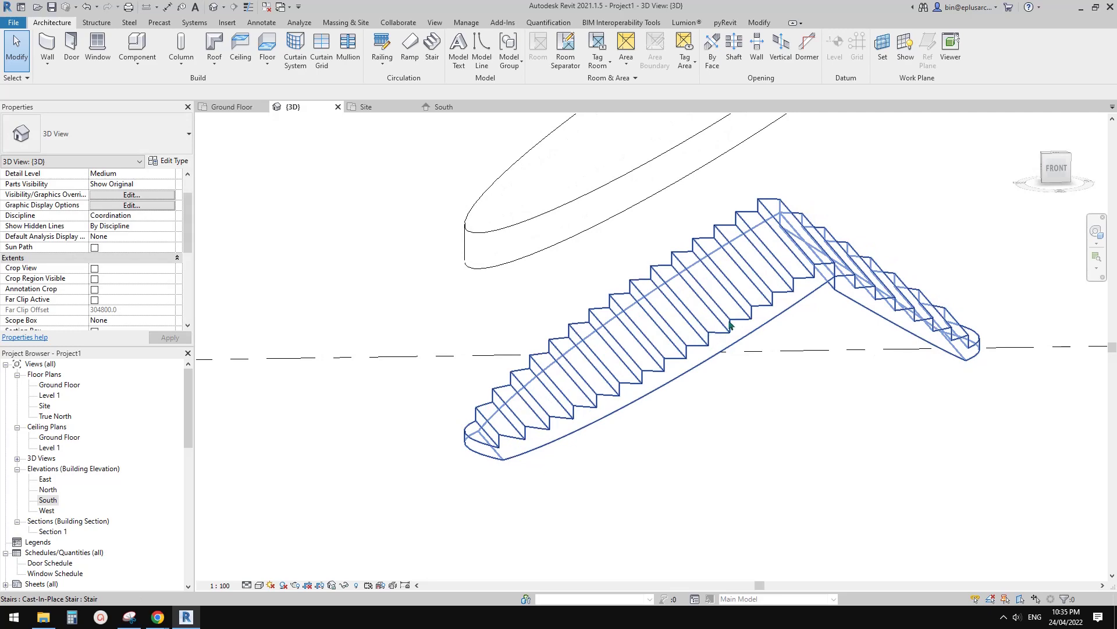
scroll(727, 328, "up", 2)
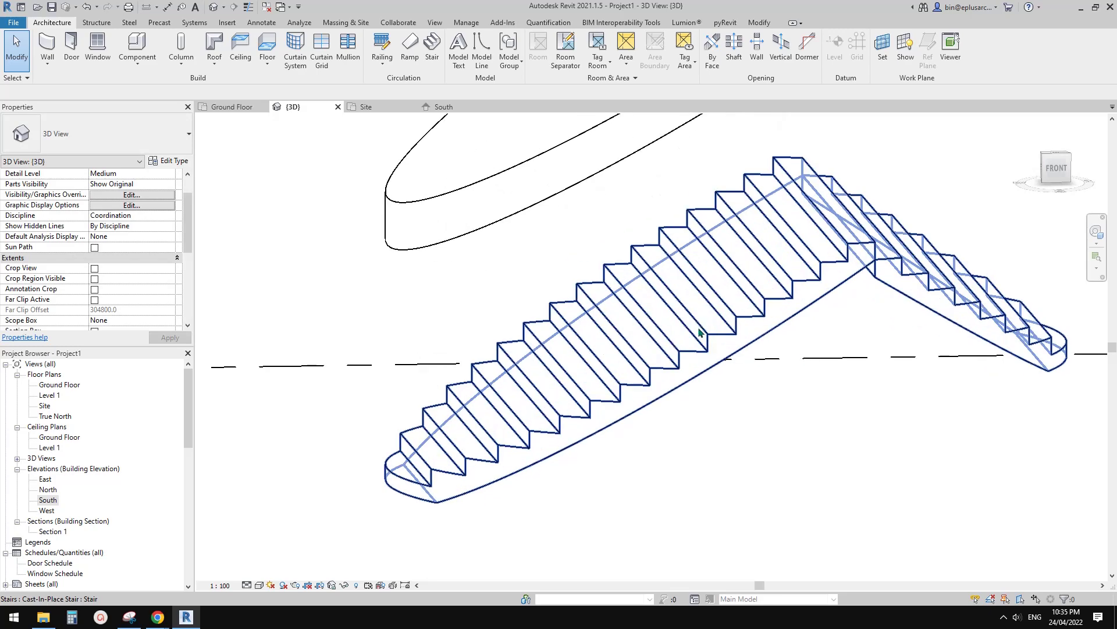
middle_click_drag(712, 322, 715, 324, "shift")
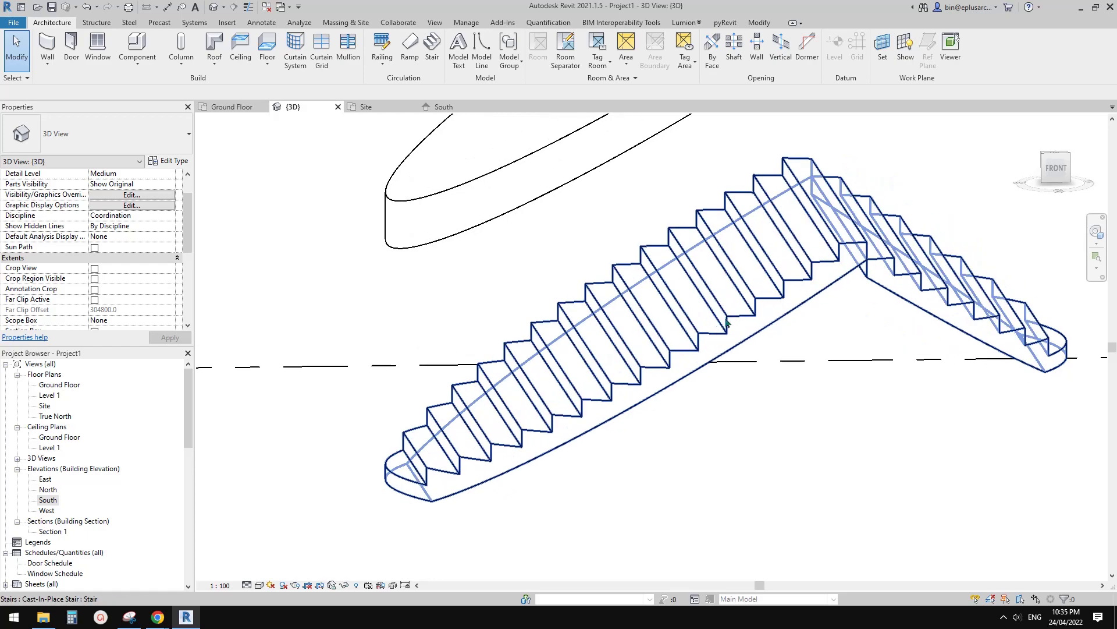
middle_click_drag(718, 310, 582, 309, "shift")
left_click(136, 66)
left_click(153, 103)
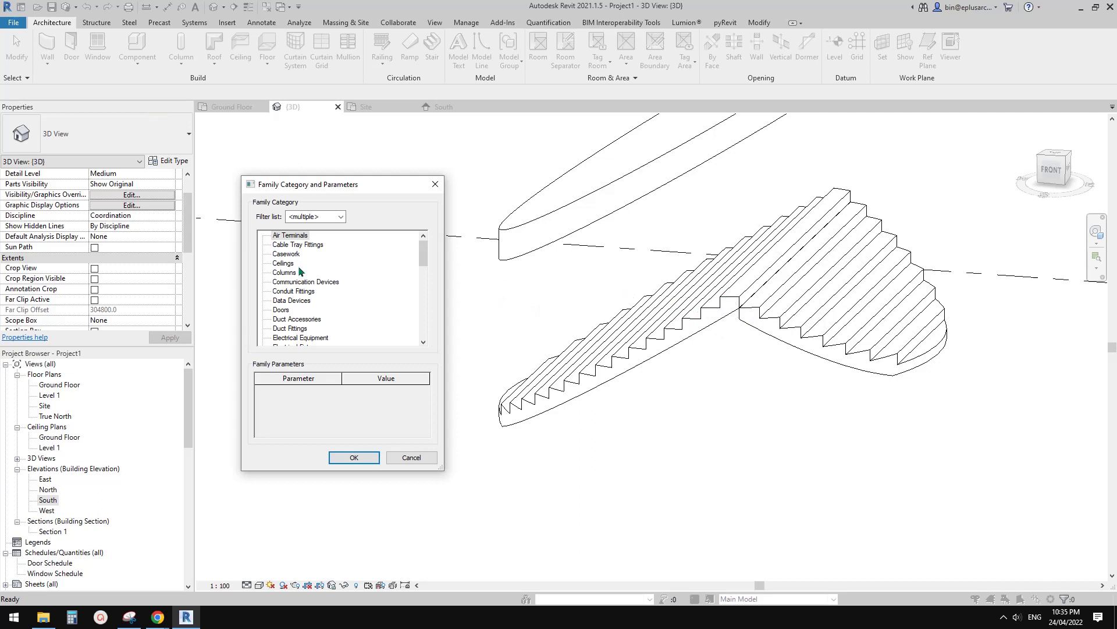
left_click(284, 293)
scroll(291, 309, "down", 1)
left_click(285, 330)
scroll(326, 308, "down", 1)
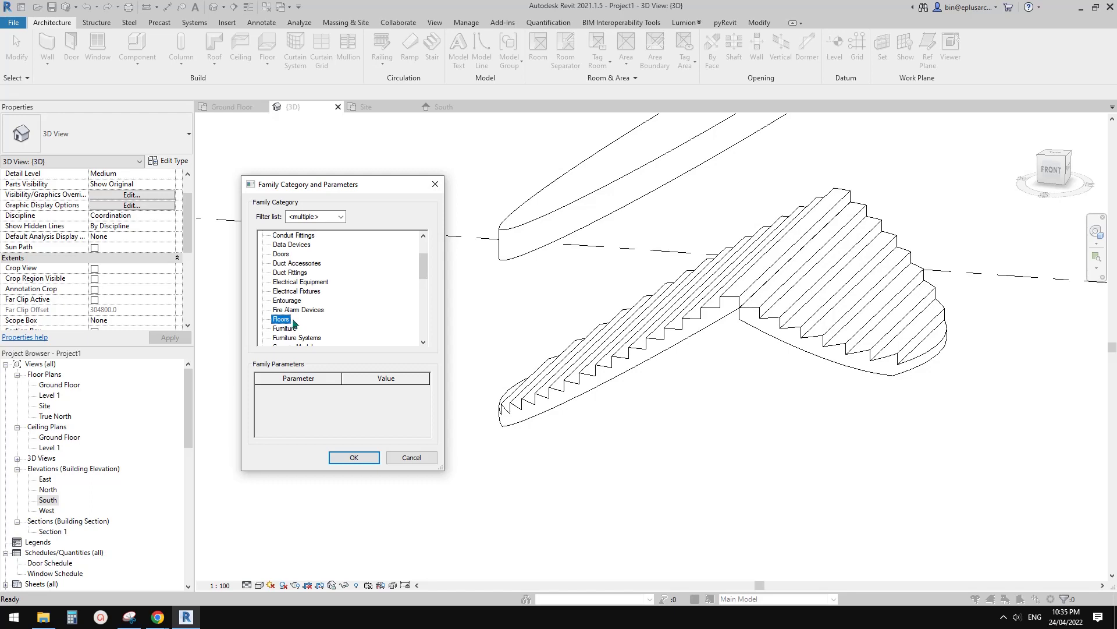
left_click(355, 457)
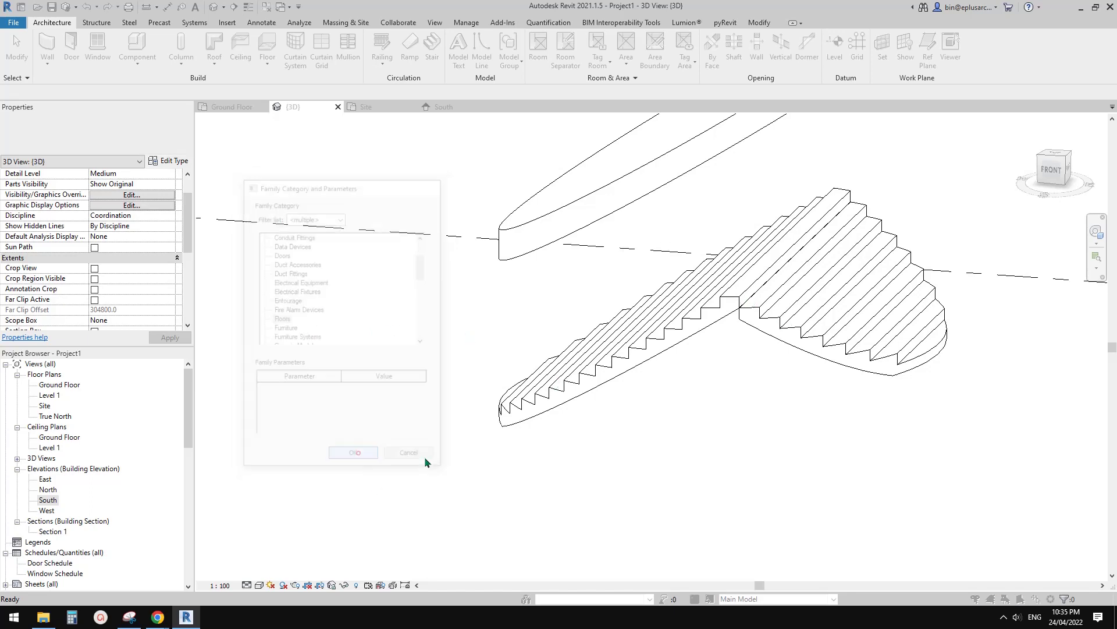
left_click(706, 311)
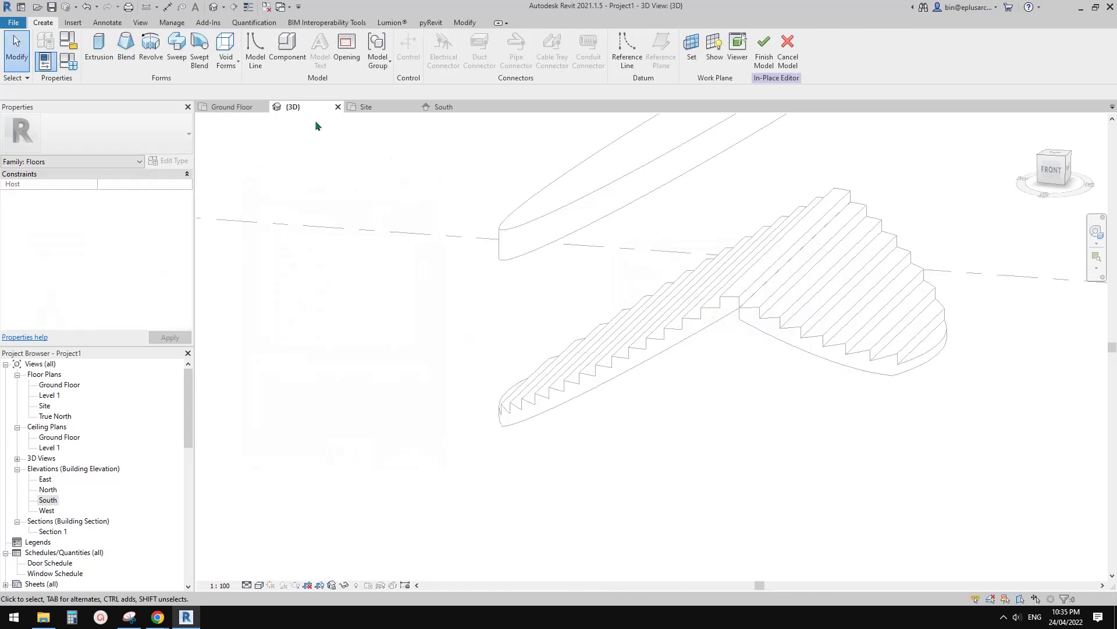
left_click(99, 47)
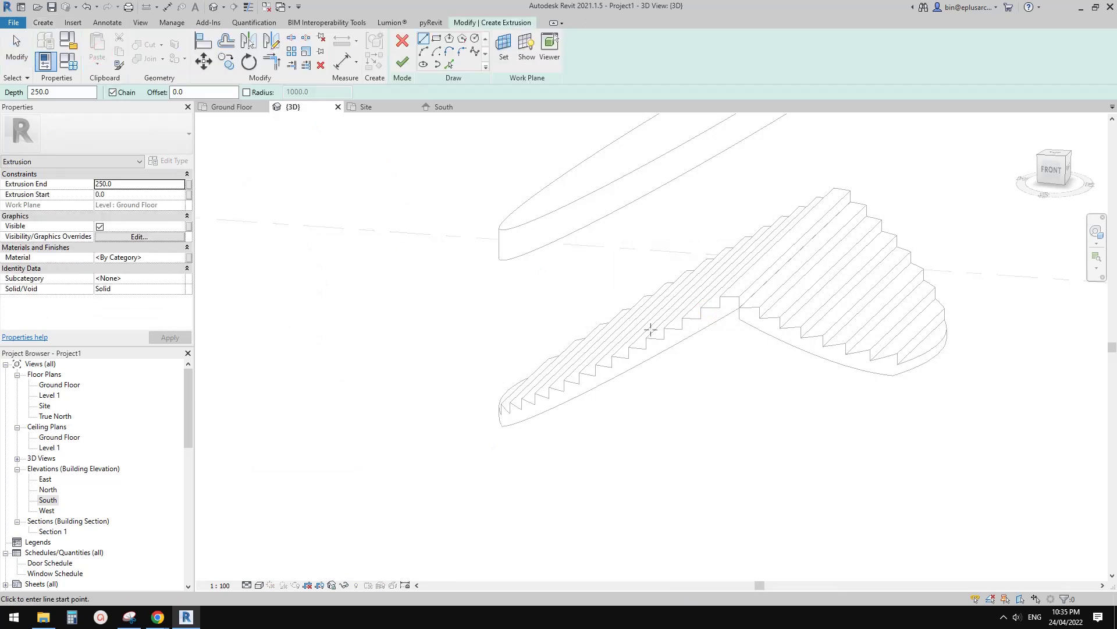
middle_click_drag(700, 326, 527, 434, "shift")
middle_click_drag(628, 376, 525, 316, "shift")
middle_click_drag(543, 366, 622, 365, "shift")
left_click(403, 42)
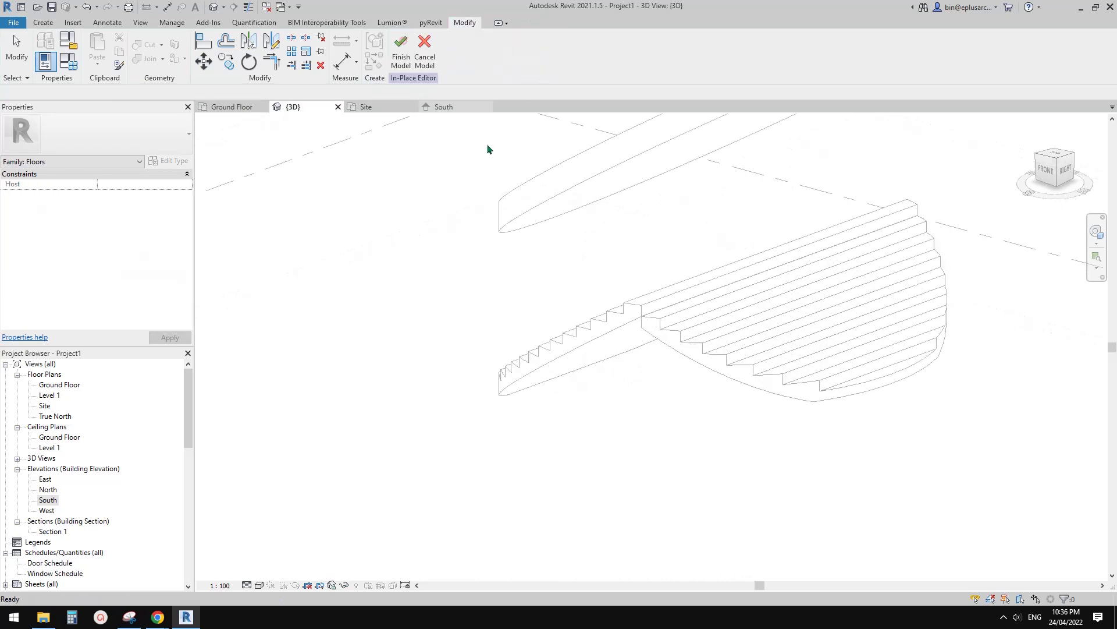
left_click(427, 58)
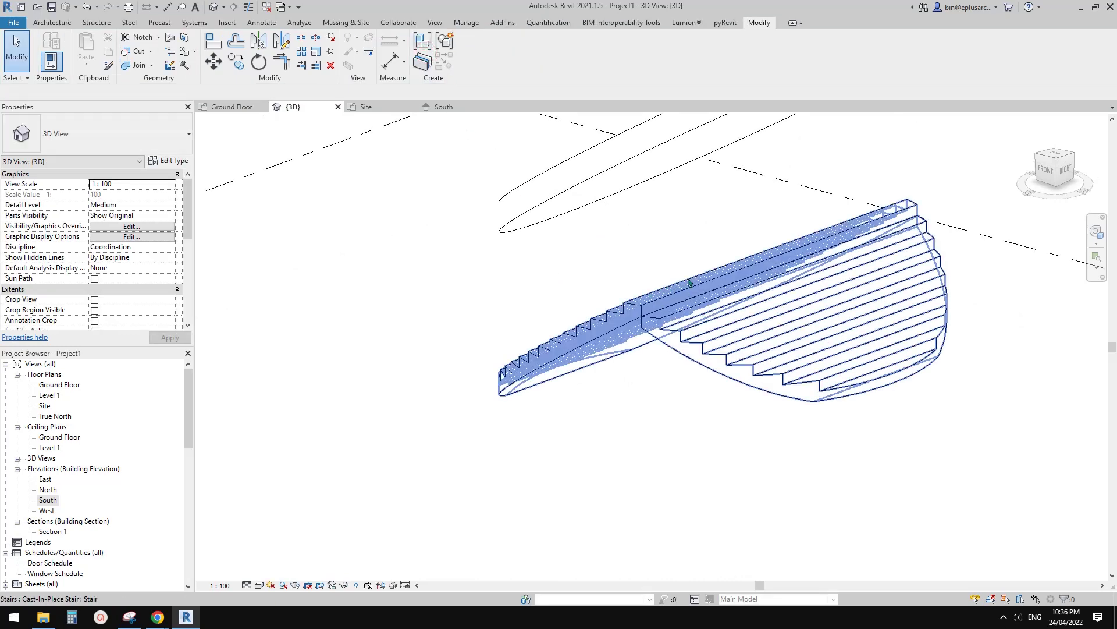
Draw a horizontal reference plane through the centre of the circular roof in the Site floor plan.
double_click(45, 405)
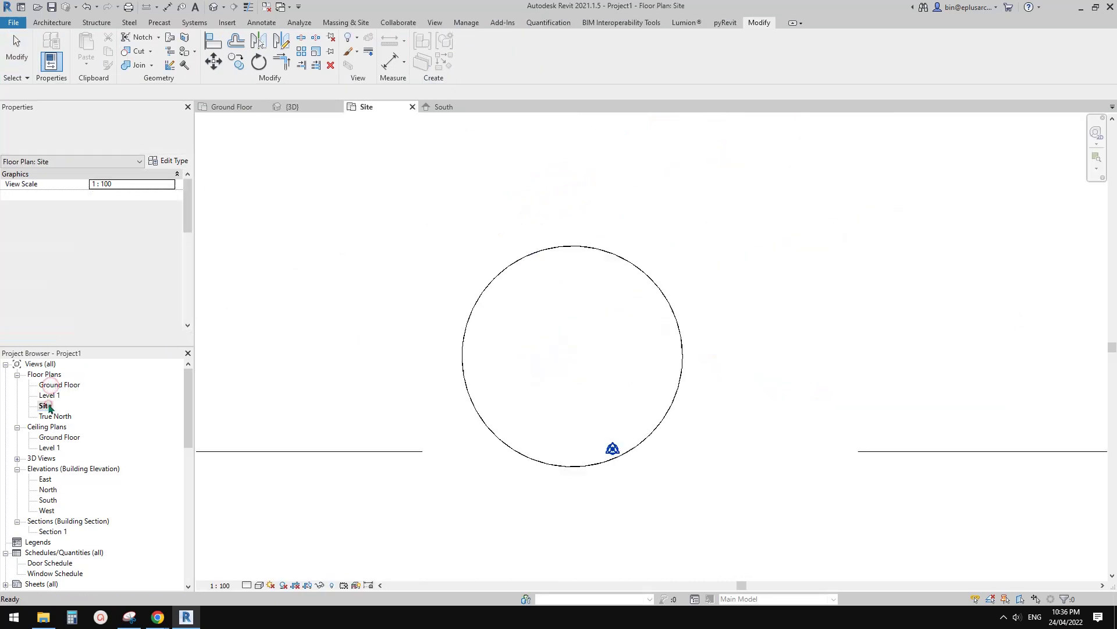
left_click(459, 392)
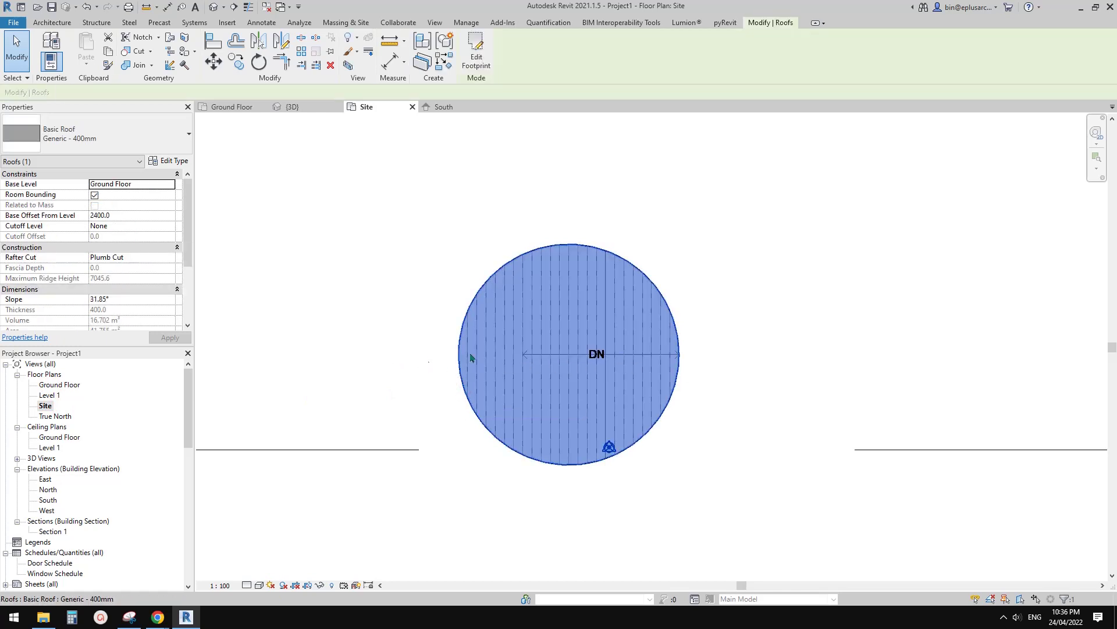
middle_click_drag(757, 379, 755, 384)
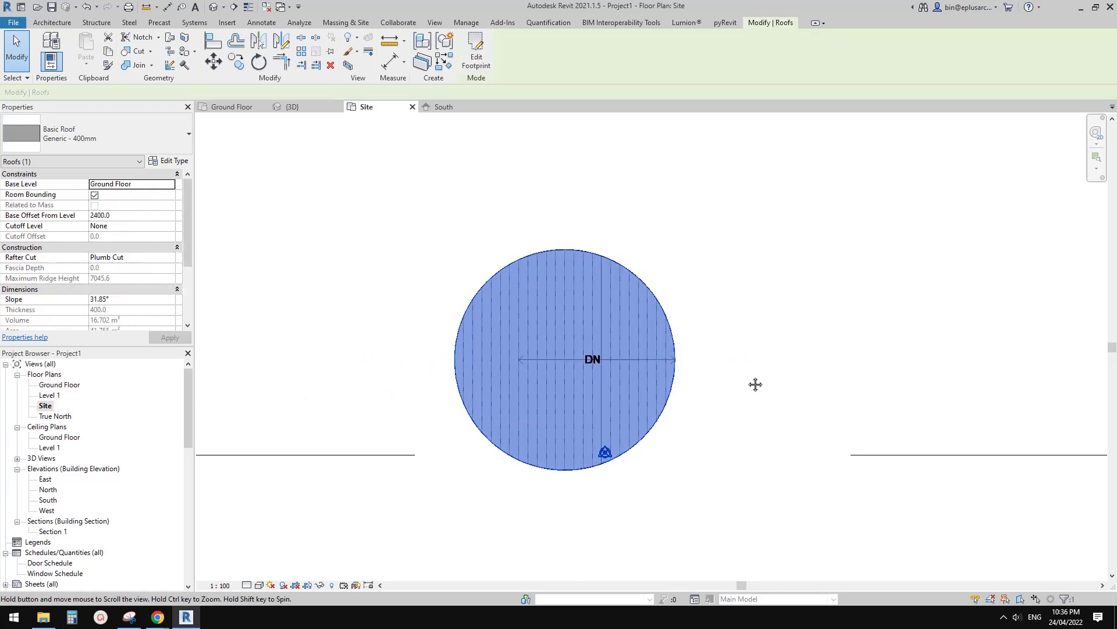
left_click(746, 374)
key("r")
key("p")
left_click(677, 359)
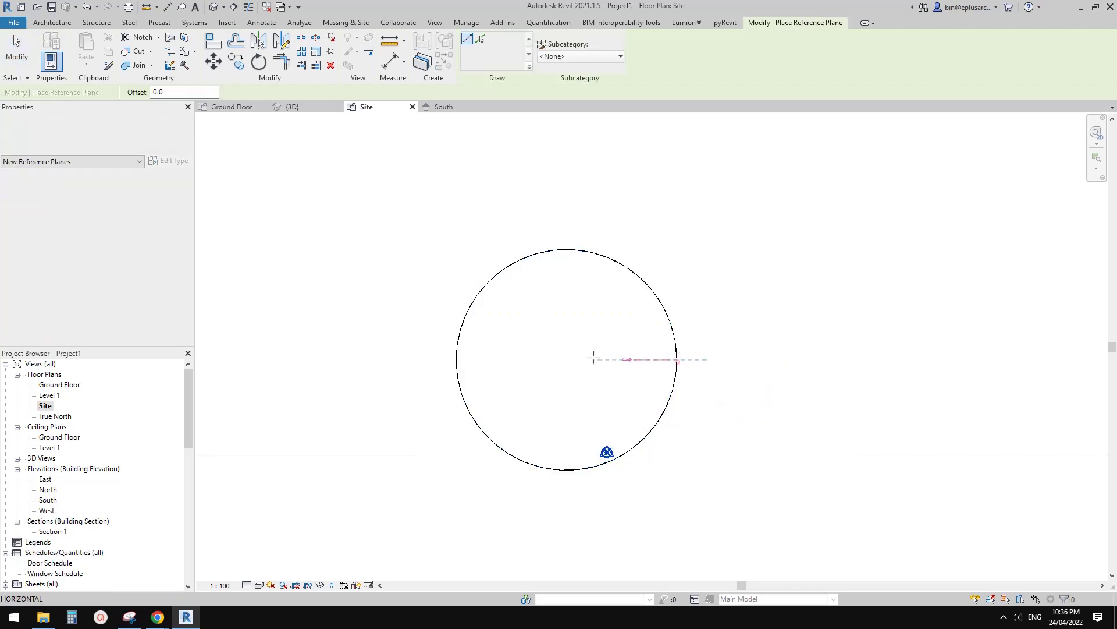
left_click(400, 359)
key("Escape")
key("Escape")
Extend both ends of the horizontal reference plane farther beyond the circle's edges.
left_click(429, 358)
left_click_drag(677, 360, 790, 361)
left_click(707, 343)
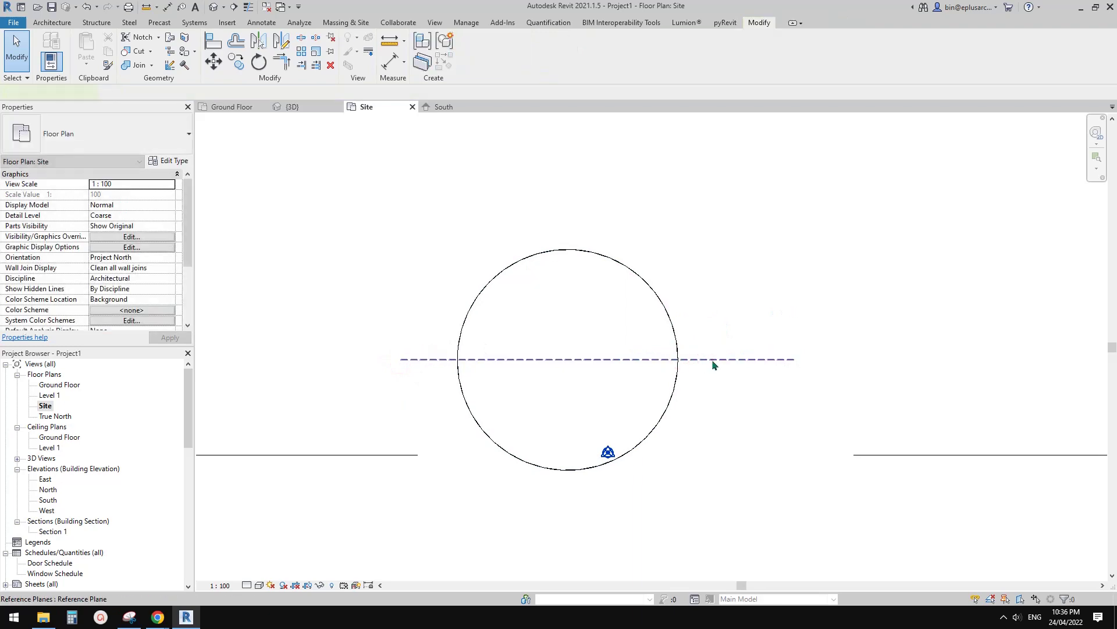
left_click(417, 361)
left_click_drag(405, 361, 373, 361)
middle_click_drag(621, 365, 689, 364)
key("Escape")
left_click(785, 359)
middle_click_drag(750, 321, 817, 303)
key("Escape")
left_click(842, 357)
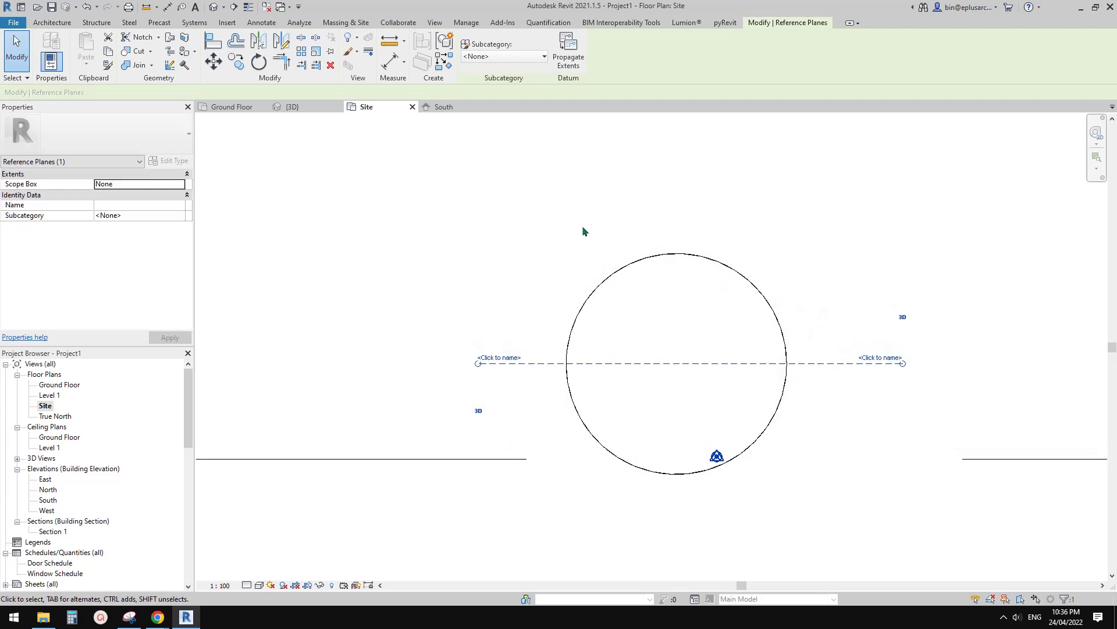
Create an in-place model in the Floors category and accept its name.
left_click(52, 22)
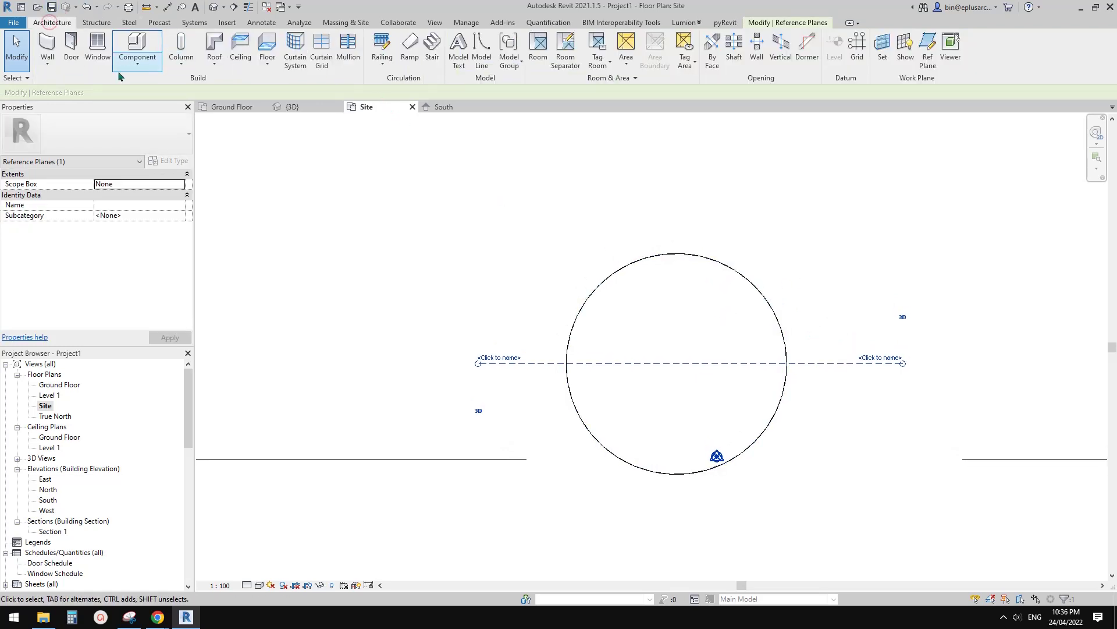
left_click(136, 63)
left_click(150, 110)
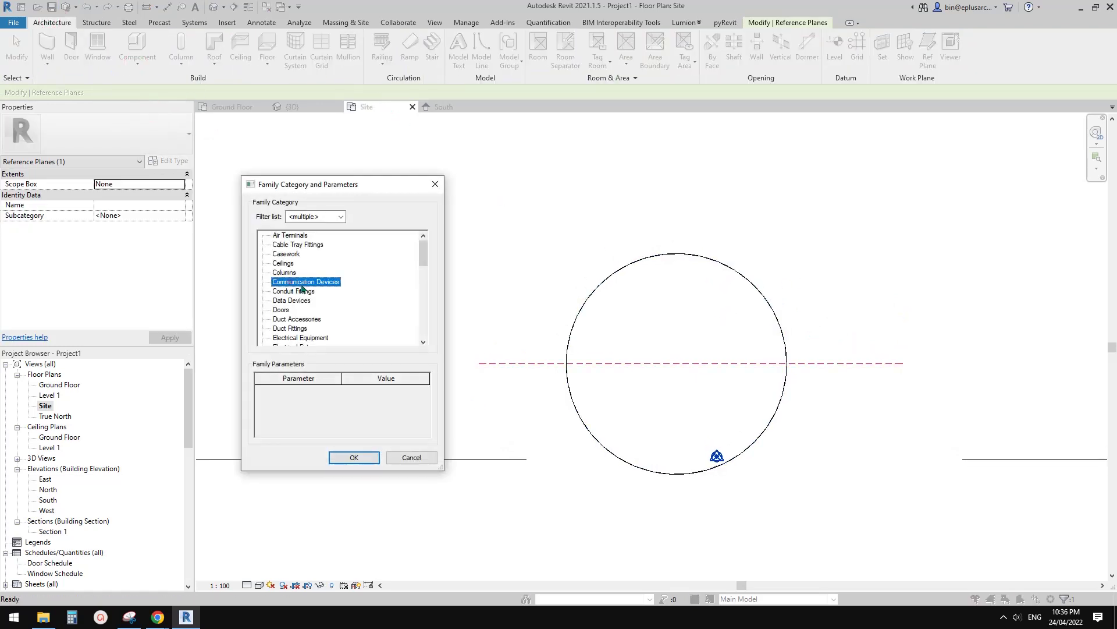
key("f")
key("f")
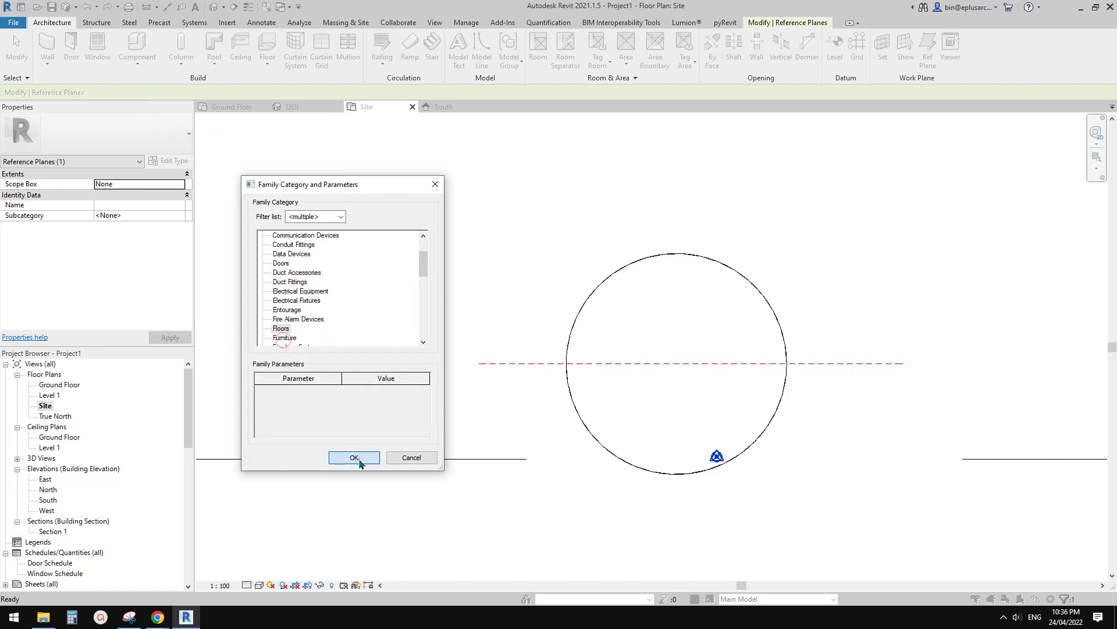
left_click(359, 458)
left_click(709, 313)
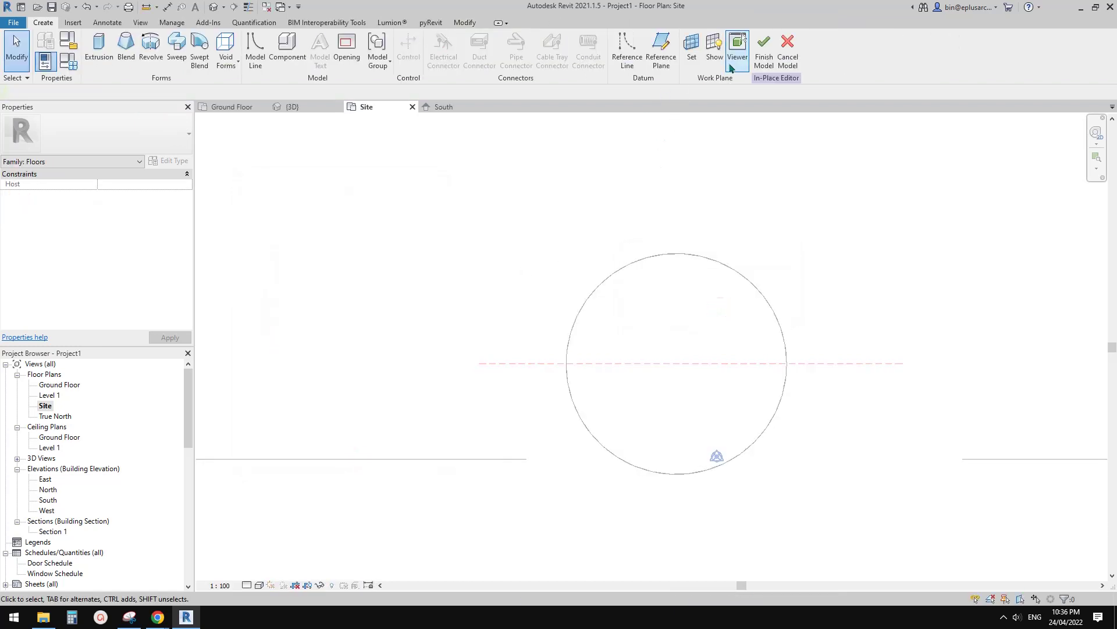
Set the work plane by picking the horizontal reference plane through the circle and go to the South elevation.
left_click(692, 47)
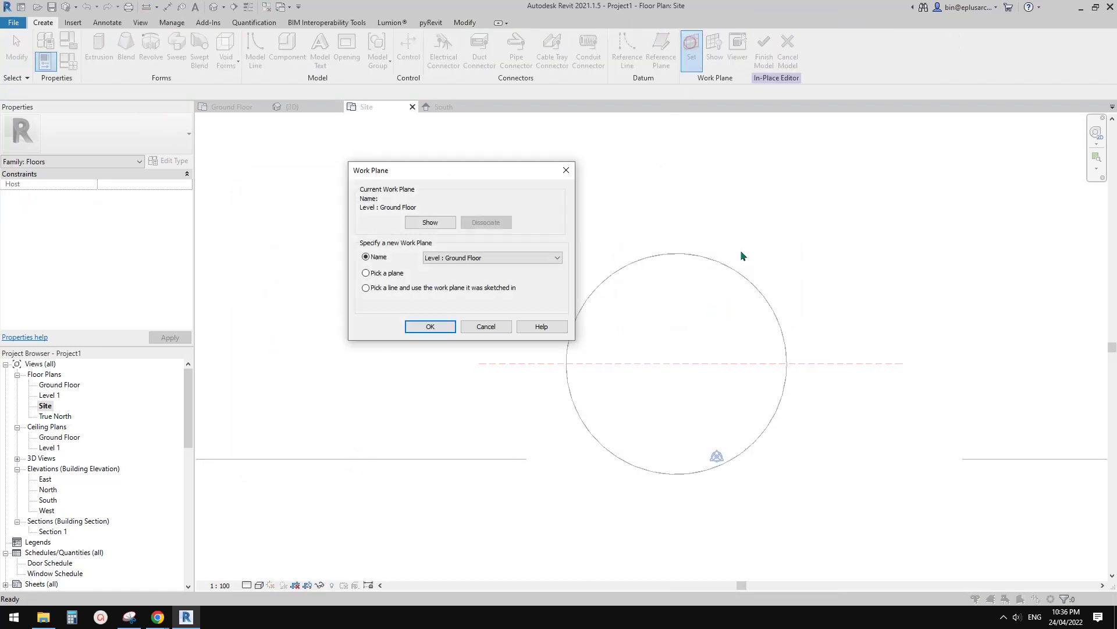
left_click(416, 327)
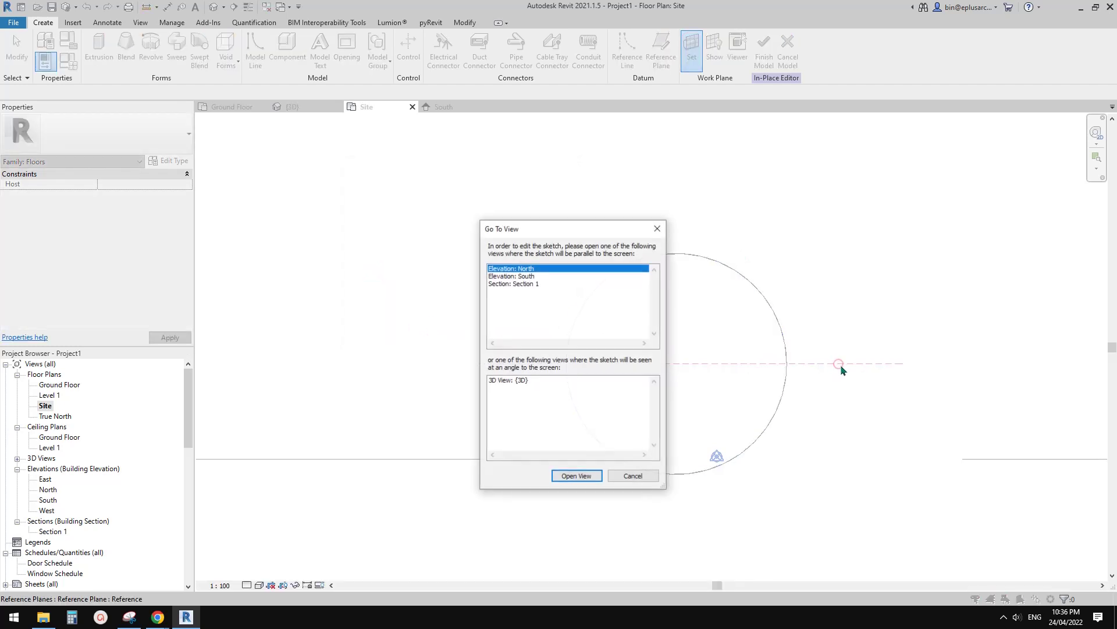
left_click(521, 277)
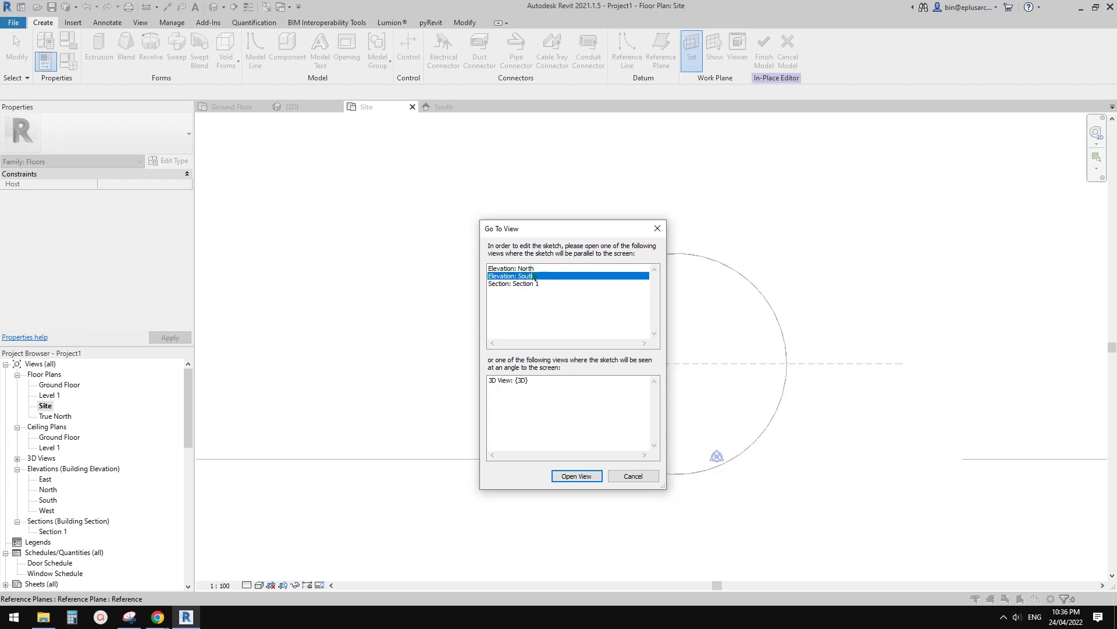
left_click(586, 476)
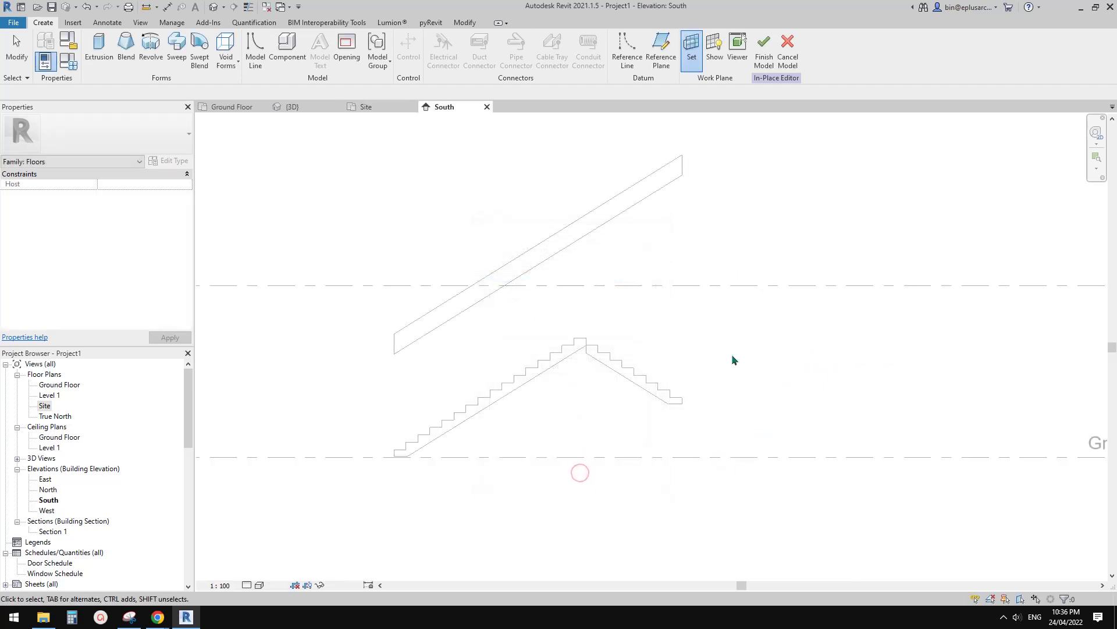
Start an extrusion using Pick Lines and trace the lowest tread of the longer stair flight.
middle_click_drag(731, 359, 633, 401)
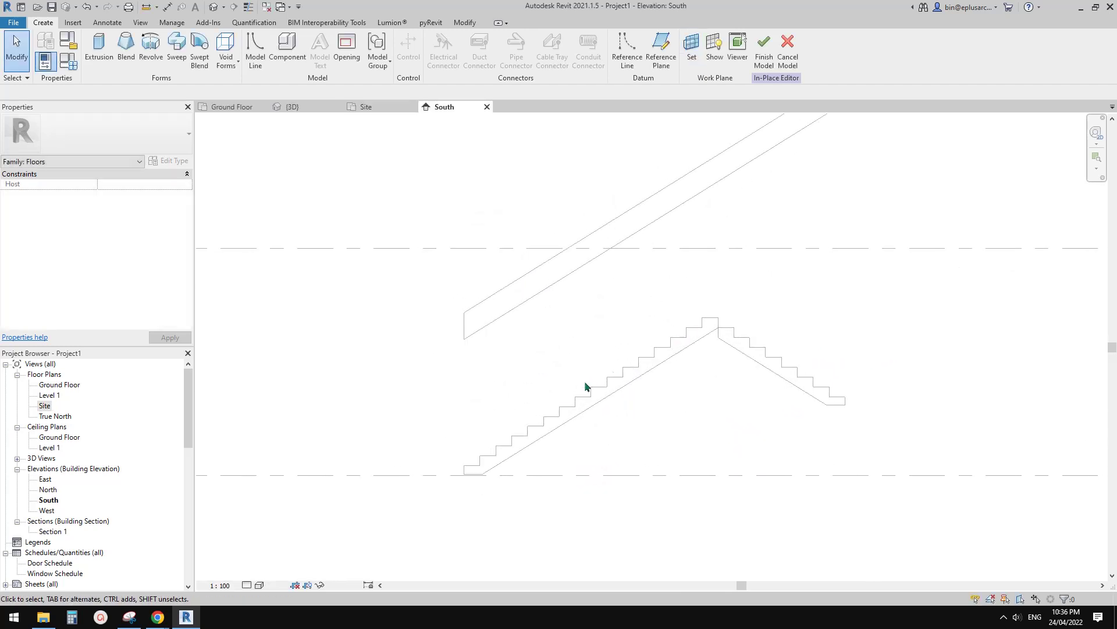
middle_click_drag(585, 331, 586, 338)
left_click(99, 48)
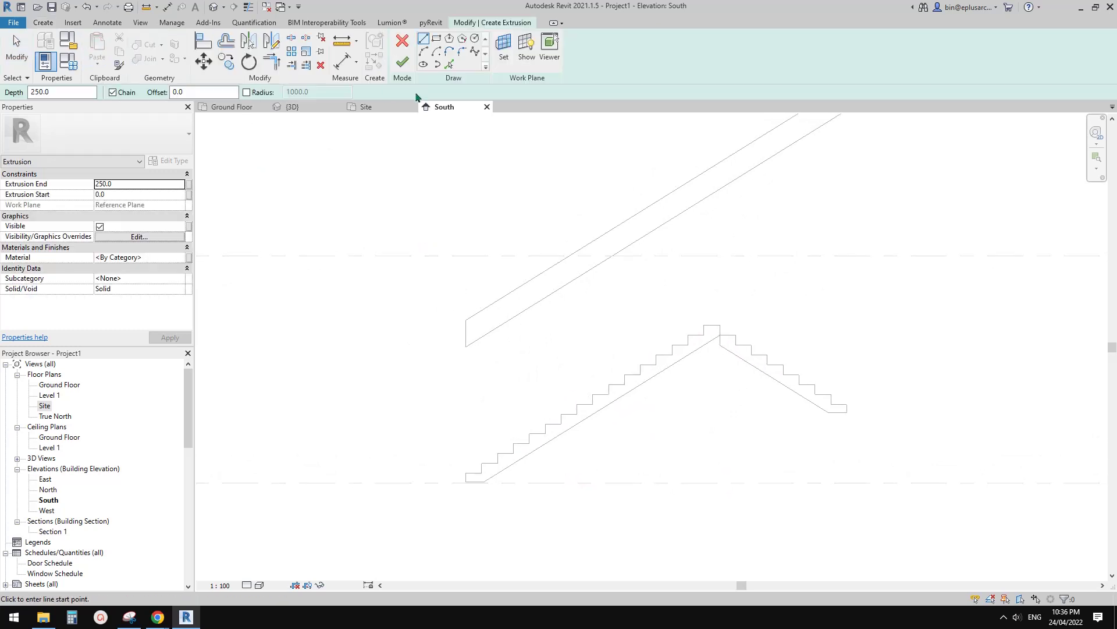
left_click(452, 66)
scroll(687, 336, "up", 2)
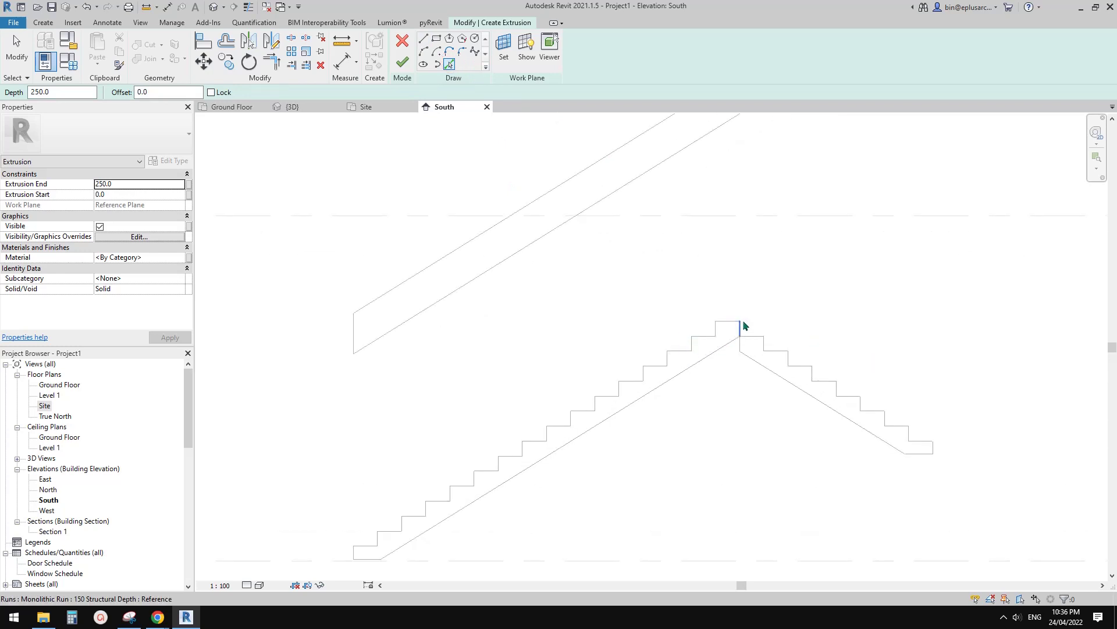
scroll(542, 393, "down", 1)
middle_click_drag(648, 429, 684, 361)
scroll(572, 458, "down", 1)
middle_click_drag(572, 458, 703, 429)
scroll(565, 439, "up", 8)
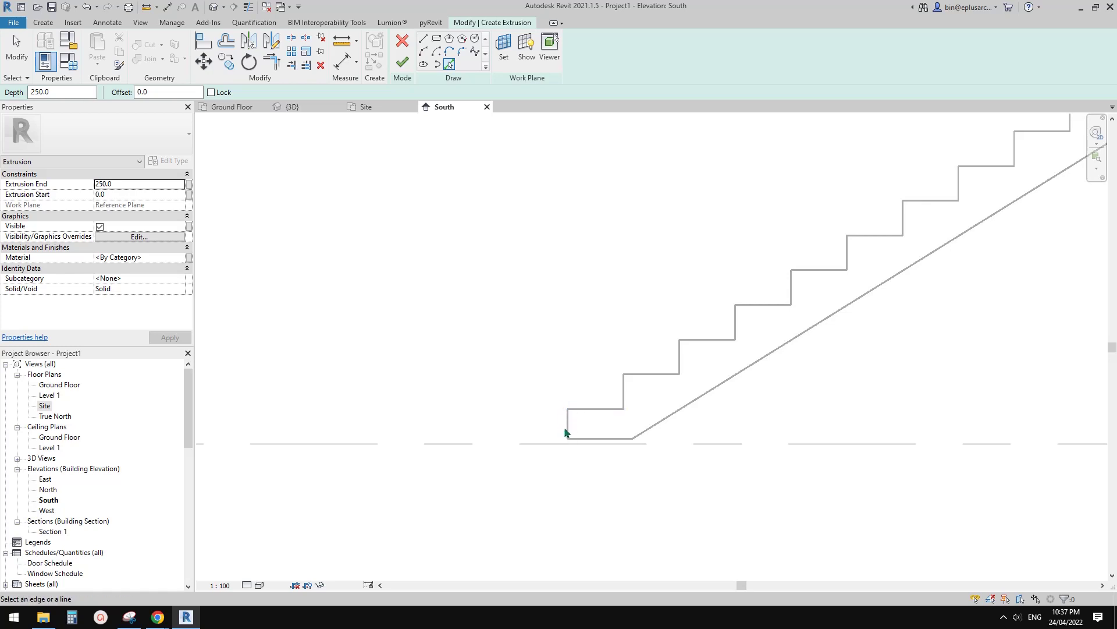
middle_click_drag(584, 413, 560, 417)
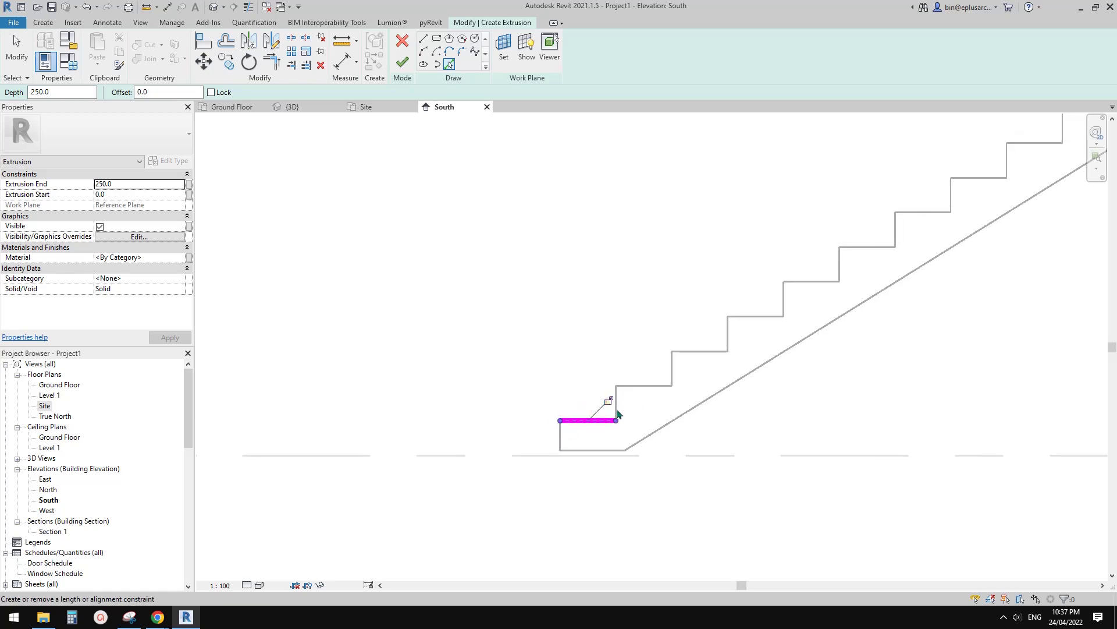
scroll(616, 407, "up", 2)
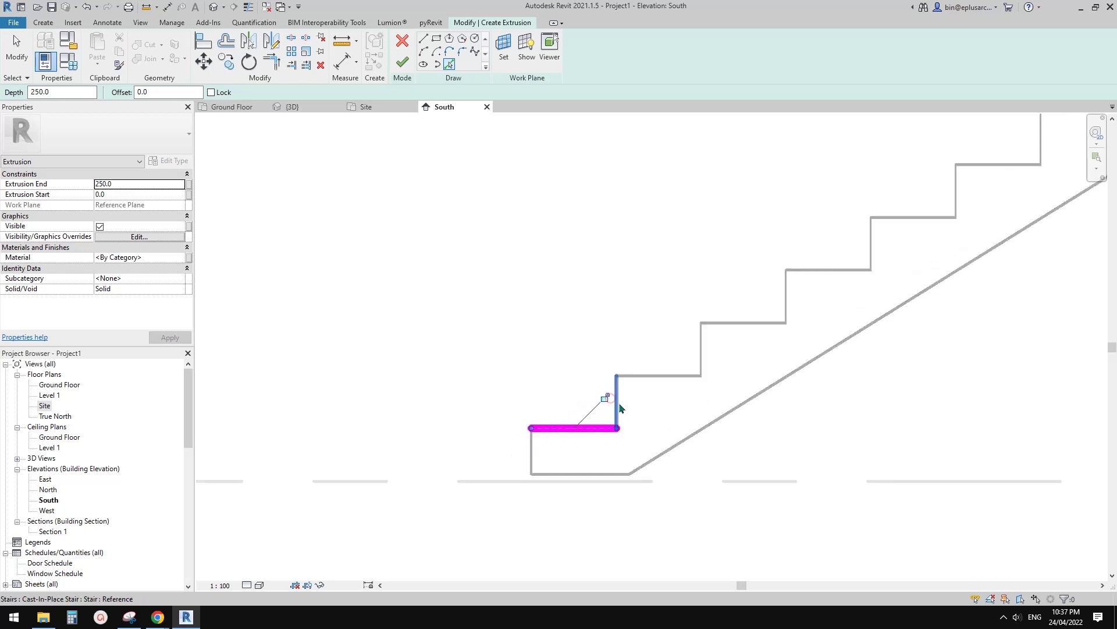
Trace the successive riser and tread edges up the lower half of the longer flight.
left_click(660, 382)
left_click(704, 354)
left_click(743, 326)
scroll(658, 392, "down", 2)
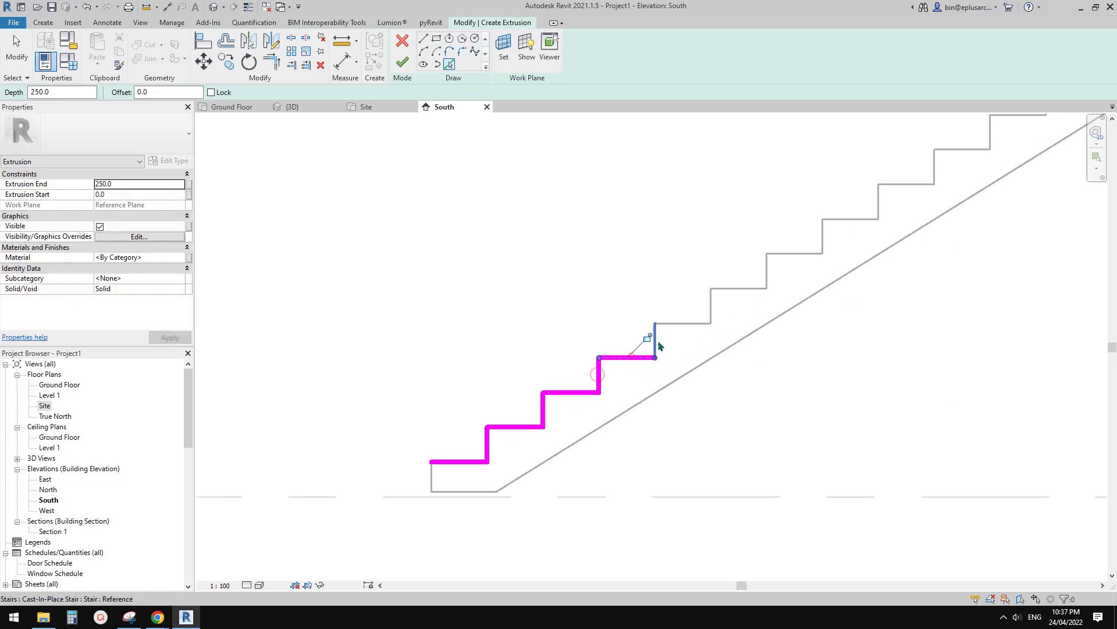
left_click(684, 324)
middle_click_drag(720, 301, 596, 341)
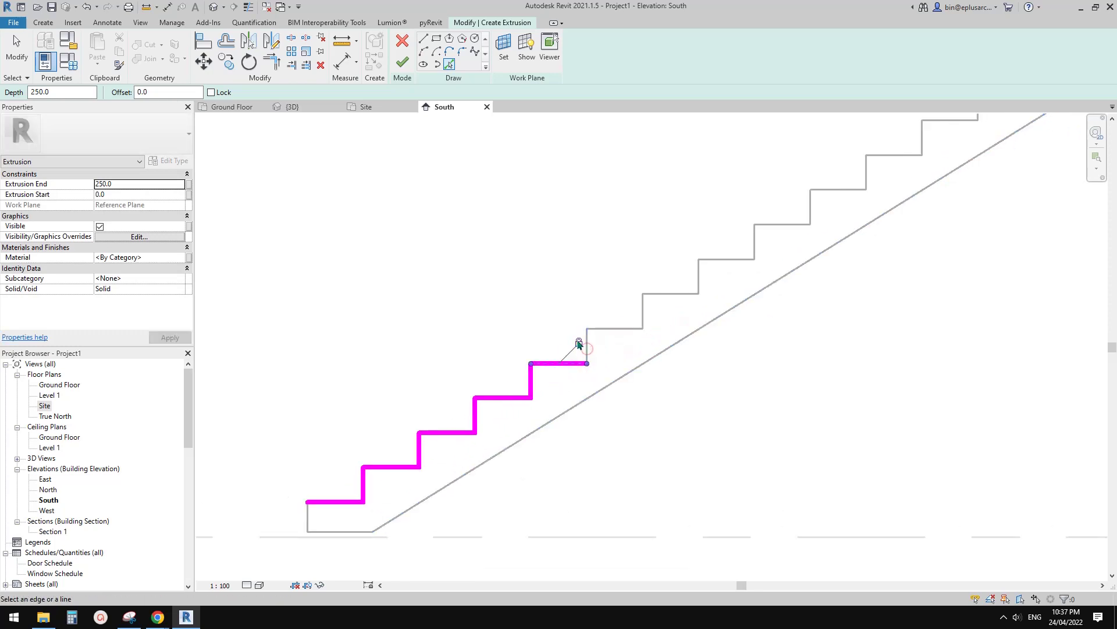
scroll(579, 343, "up", 3)
middle_click_drag(600, 374, 672, 324)
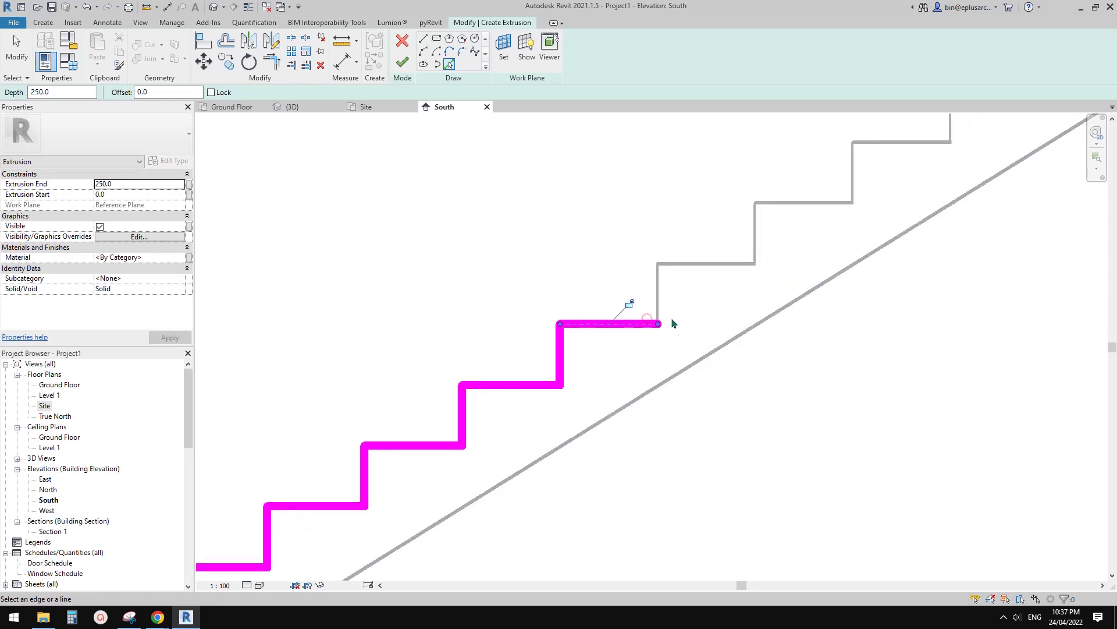
scroll(745, 276, "down", 1)
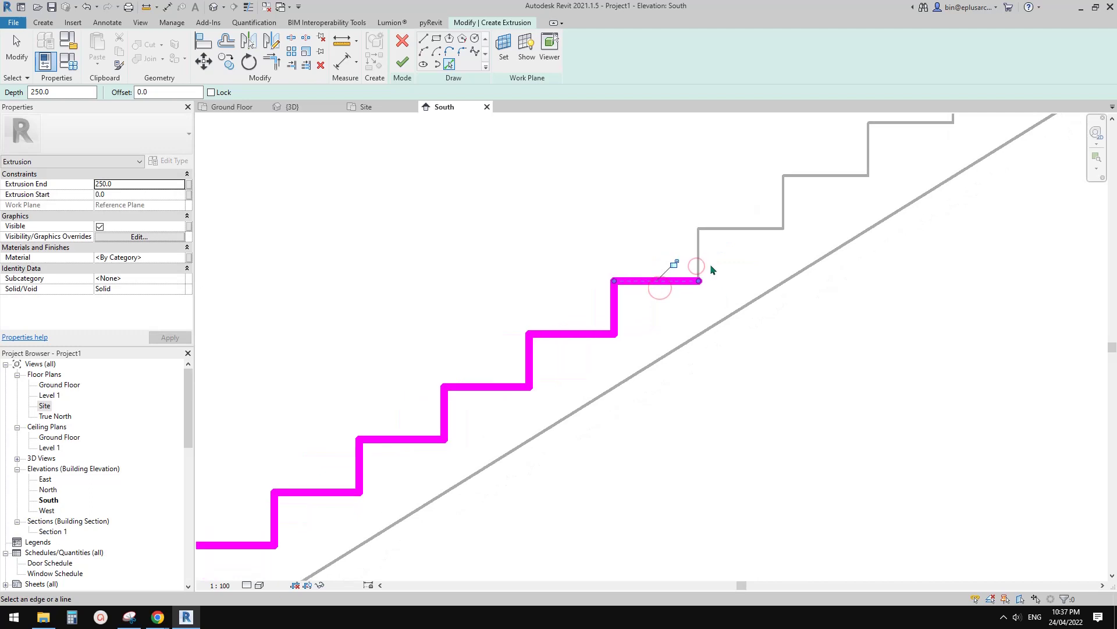
left_click(727, 233)
middle_click_drag(766, 232, 728, 240)
middle_click_drag(845, 194, 722, 208)
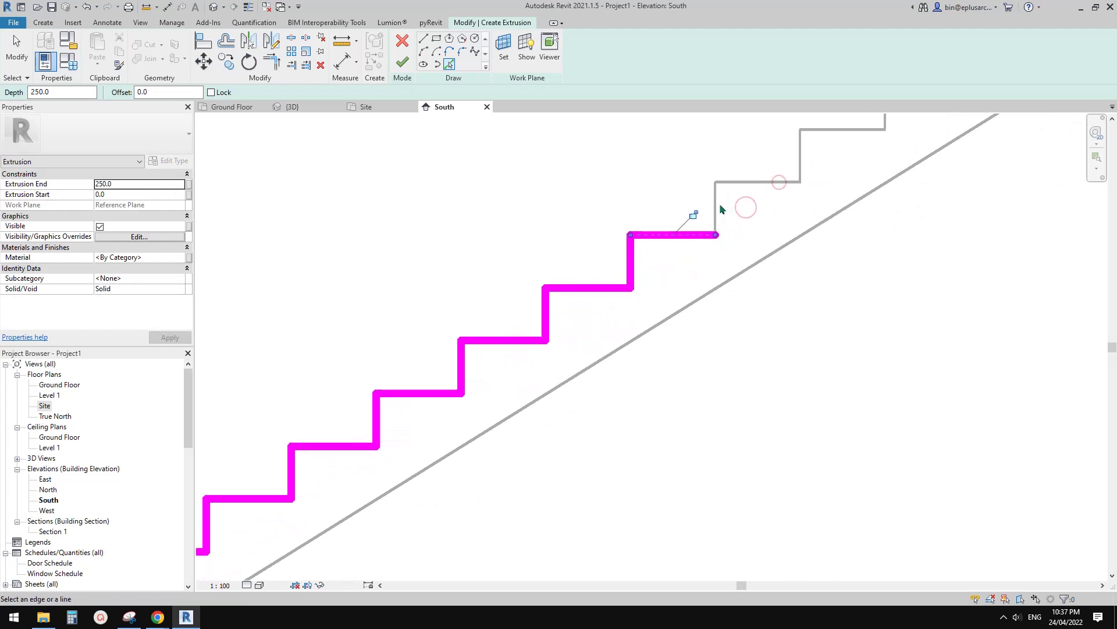
Trace the remaining treads and risers of the longer flight up to and over the topmost step.
left_click(746, 184)
middle_click_drag(790, 205, 728, 272)
left_click(736, 217)
left_click(768, 195)
middle_click_drag(828, 176, 750, 241)
left_click(745, 227)
left_click(774, 207)
middle_click_drag(836, 201, 756, 248)
left_click(750, 228)
left_click(773, 200)
middle_click_drag(836, 185, 731, 225)
middle_click_drag(798, 197, 762, 239)
left_click(758, 232)
left_click(771, 214)
middle_click_drag(783, 196, 740, 260)
middle_click_drag(827, 233, 778, 252)
left_click(776, 232)
left_click(805, 211)
middle_click_drag(859, 239, 786, 213)
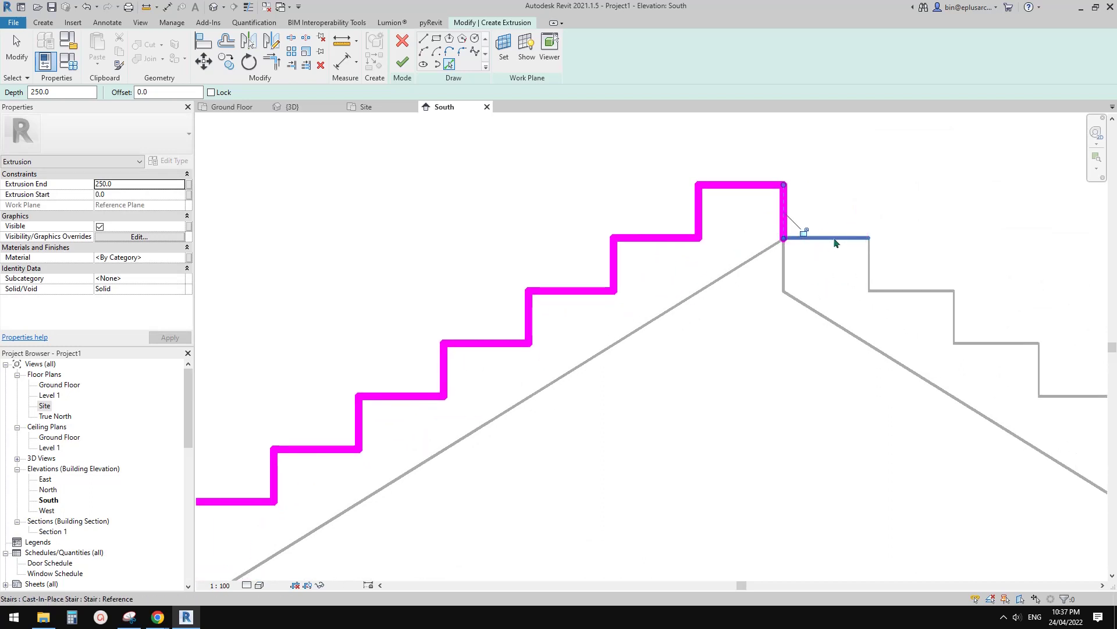
Trace the first three steps of the shorter flight and the sloped undersides of both flights.
middle_click_drag(890, 285, 844, 247)
left_click(873, 253)
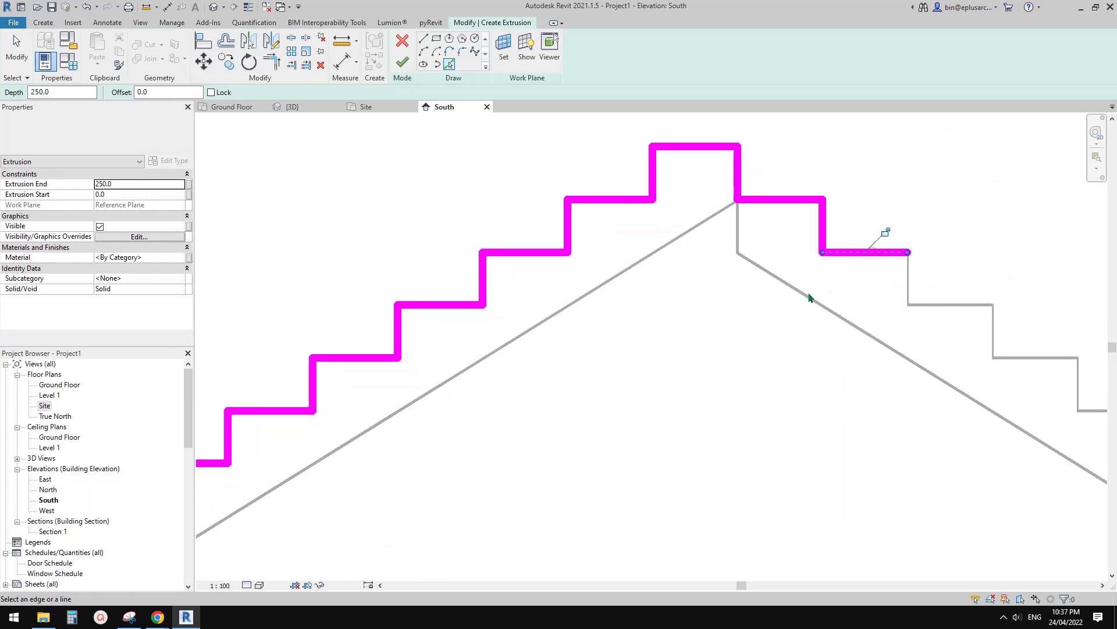
left_click(917, 366)
left_click(701, 248)
middle_click_drag(700, 242, 639, 247)
left_click(845, 283)
scroll(911, 318, "down", 1)
mouse_move(911, 317)
middle_mouse_down()
mouse_move(846, 309)
mouse_move(806, 266)
middle_mouse_up()
scroll(856, 318, "down", 2)
key("Escape")
Copy the traced step lines corner to corner down the shorter flight to its last riser.
scroll(724, 235, "up", 2)
middle_click_drag(724, 235, 737, 268)
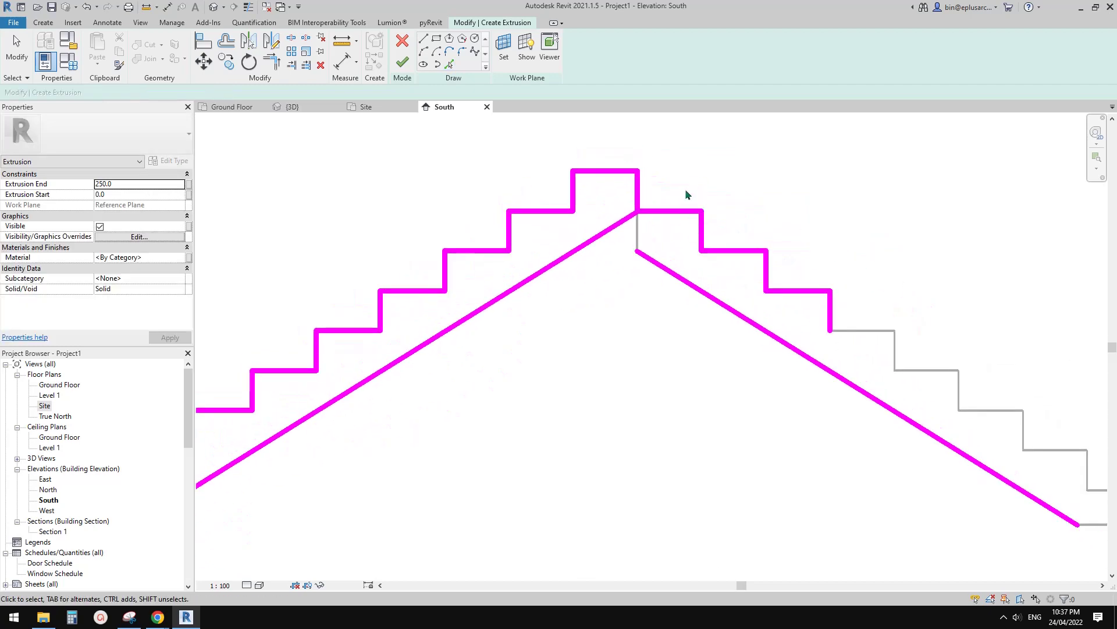
left_click_drag(686, 191, 843, 375)
key("c")
key("o")
left_click(701, 211)
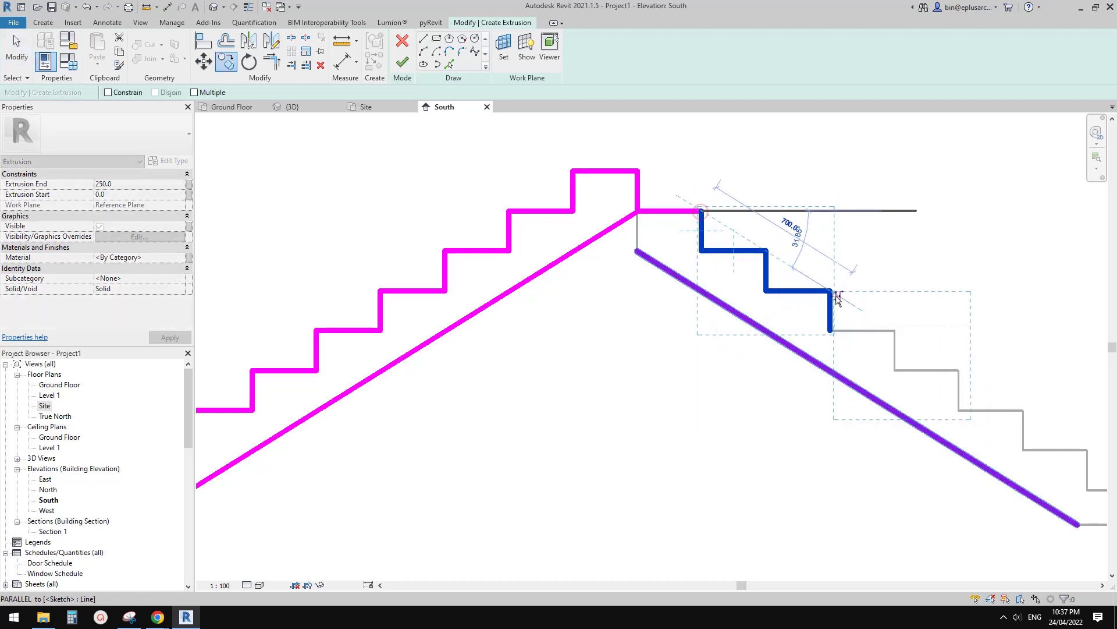
left_click(832, 291)
middle_click_drag(832, 291, 710, 224)
left_click_drag(710, 224, 835, 300)
Delete the duplicate overlapping riser lines left among the copied steps of the shorter flight.
left_click(837, 327)
key("Delete")
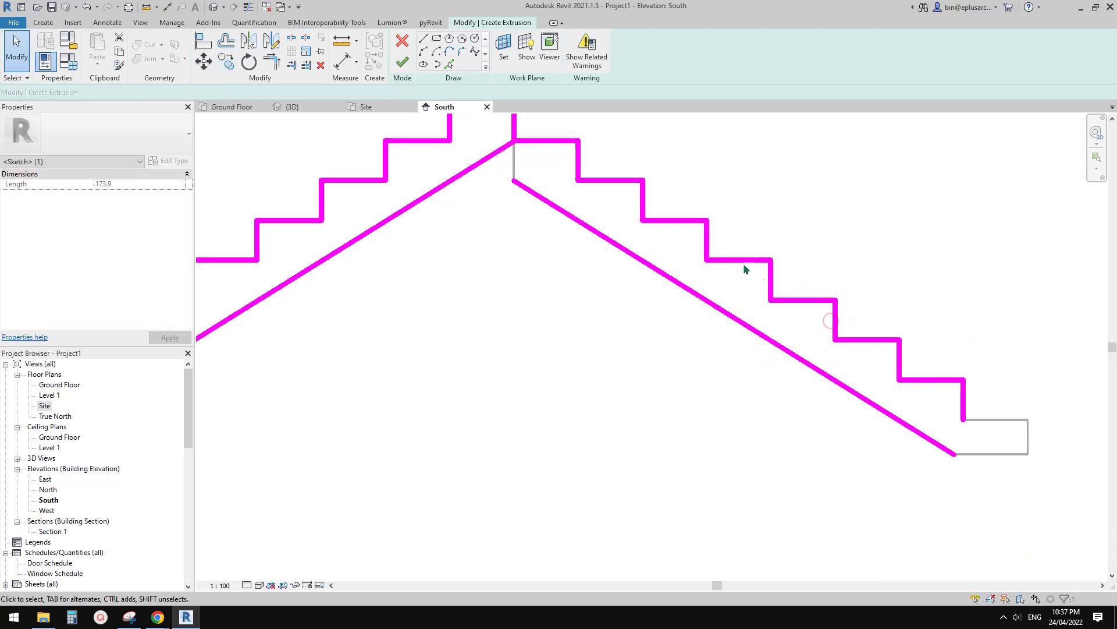
left_click(707, 240)
key("Delete")
key("Escape")
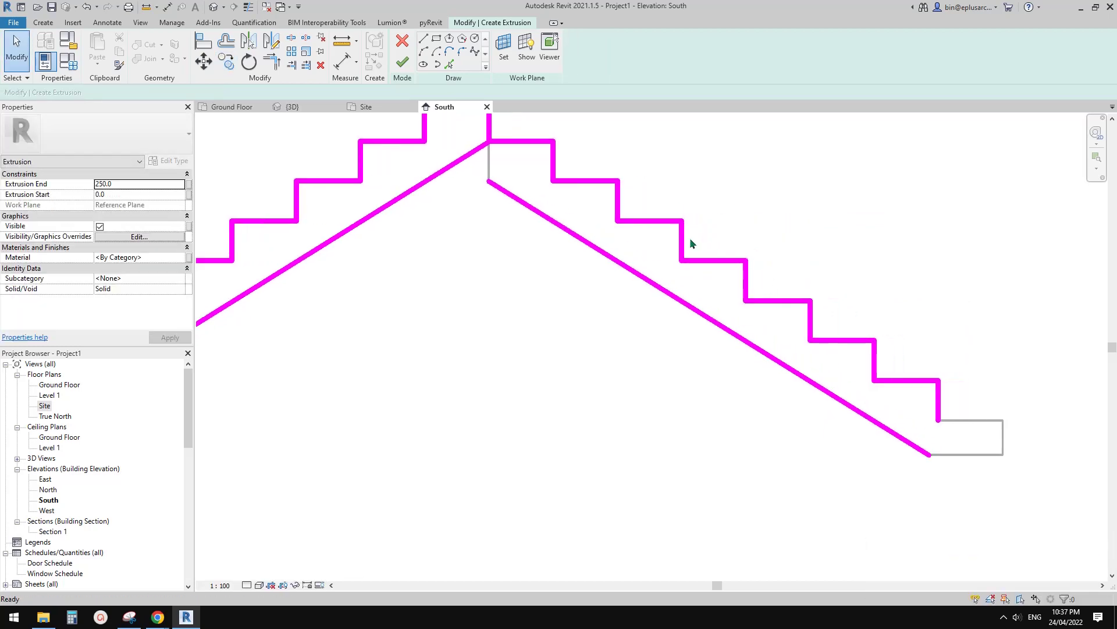
scroll(690, 239, "up", 2)
left_click(685, 254)
middle_click_drag(783, 300, 731, 295)
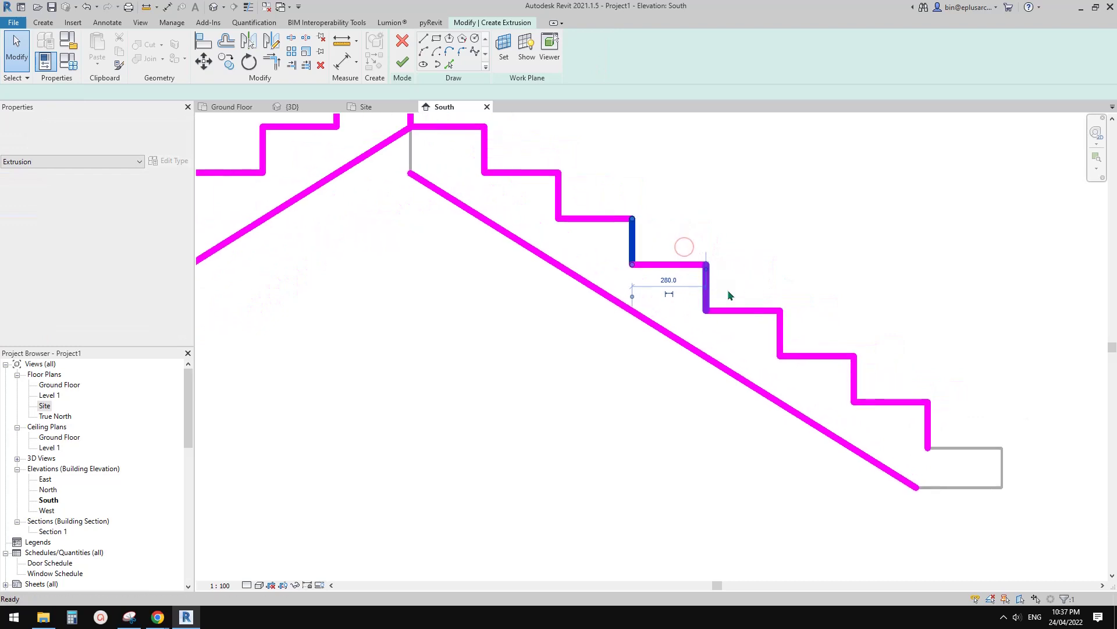
key("Delete")
Draw the last tread, end face and base lines at the foot of the shorter flight, joining its sloped underside.
middle_click_drag(876, 371, 806, 329)
left_click(803, 355)
left_click(856, 381)
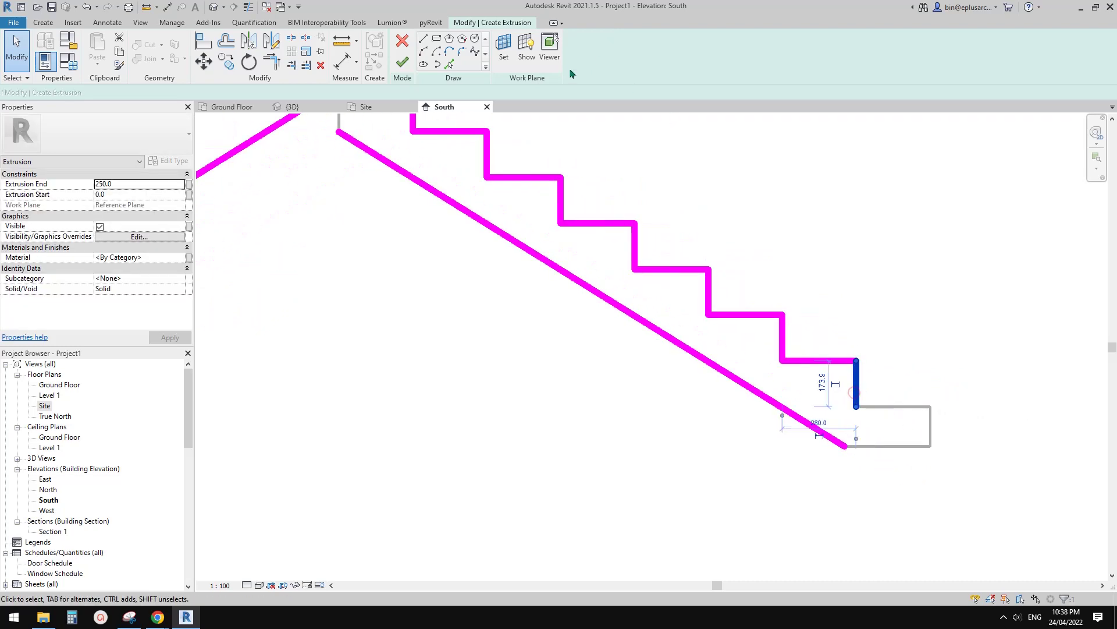
left_click(423, 39)
left_click(856, 408)
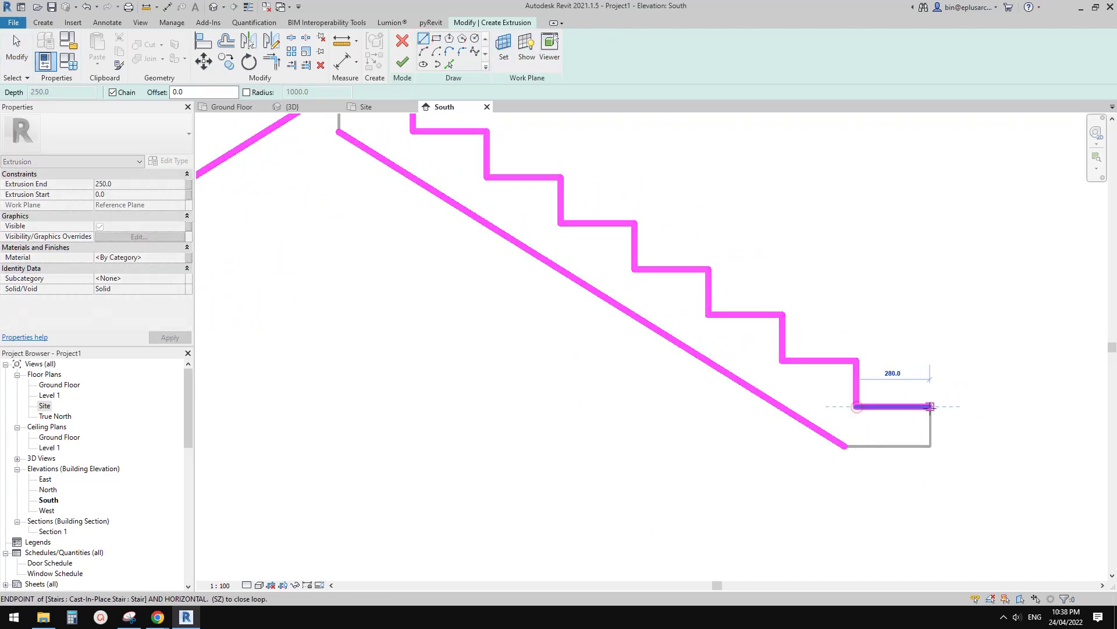
left_click(930, 407)
left_click(930, 447)
left_click(844, 446)
Trim the sloped underside lines of the two flights to a corner below the topmost step.
scroll(897, 401, "down", 5)
middle_click_drag(519, 349, 904, 336)
scroll(923, 297, "up", 1)
key("Escape")
key("Escape")
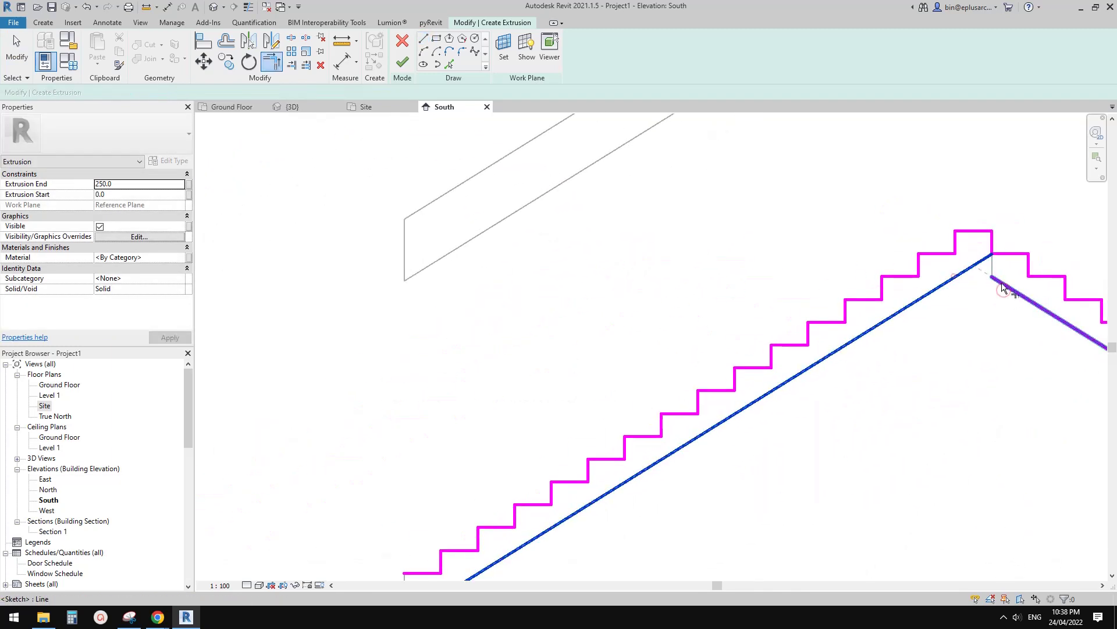
scroll(591, 282, "down", 2)
Draw the base and end-face lines at the foot of the longer flight to close the extrusion profile.
scroll(631, 349, "up", 3)
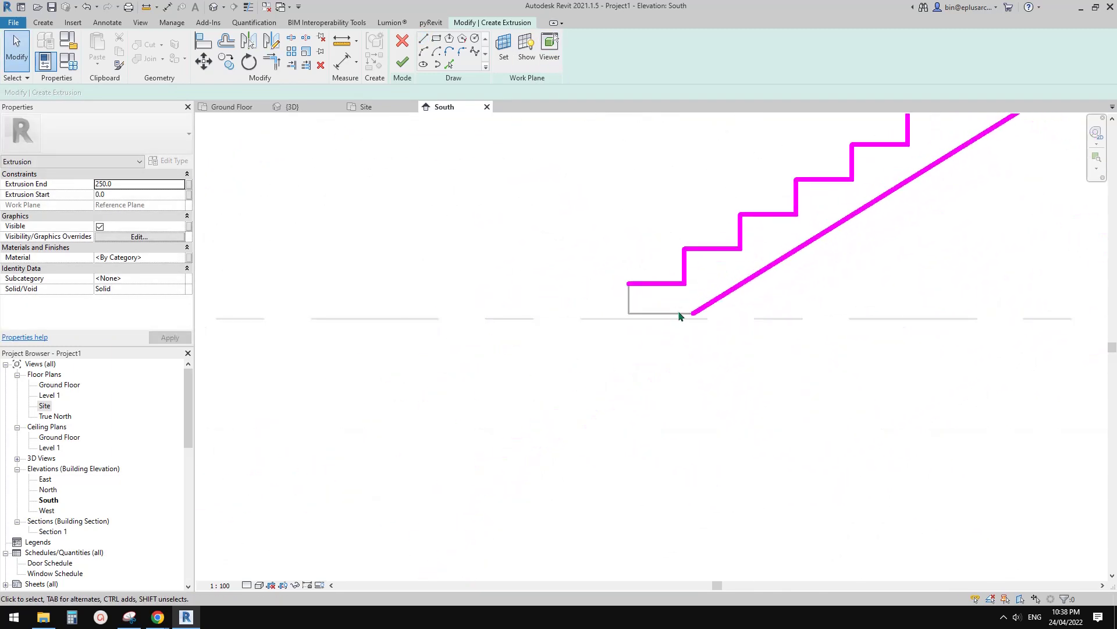
key("l")
key("i")
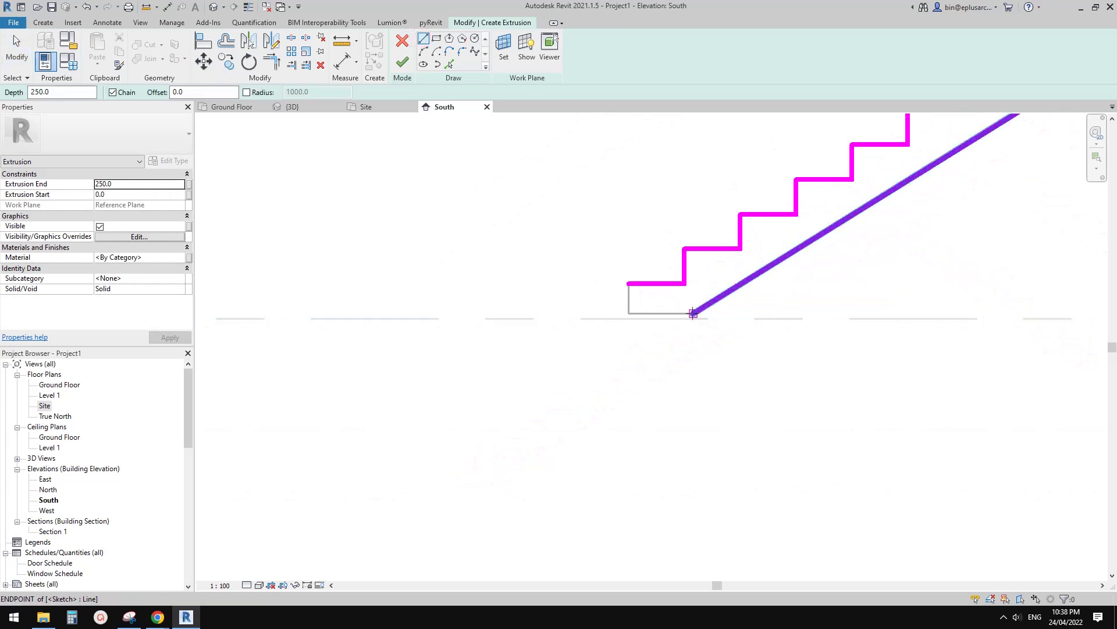
left_click(684, 314)
left_click(629, 314)
left_click(628, 284)
key("Escape")
key("Escape")
Finish the stepped extrusion sketch and open the default 3D view.
scroll(805, 238, "down", 4)
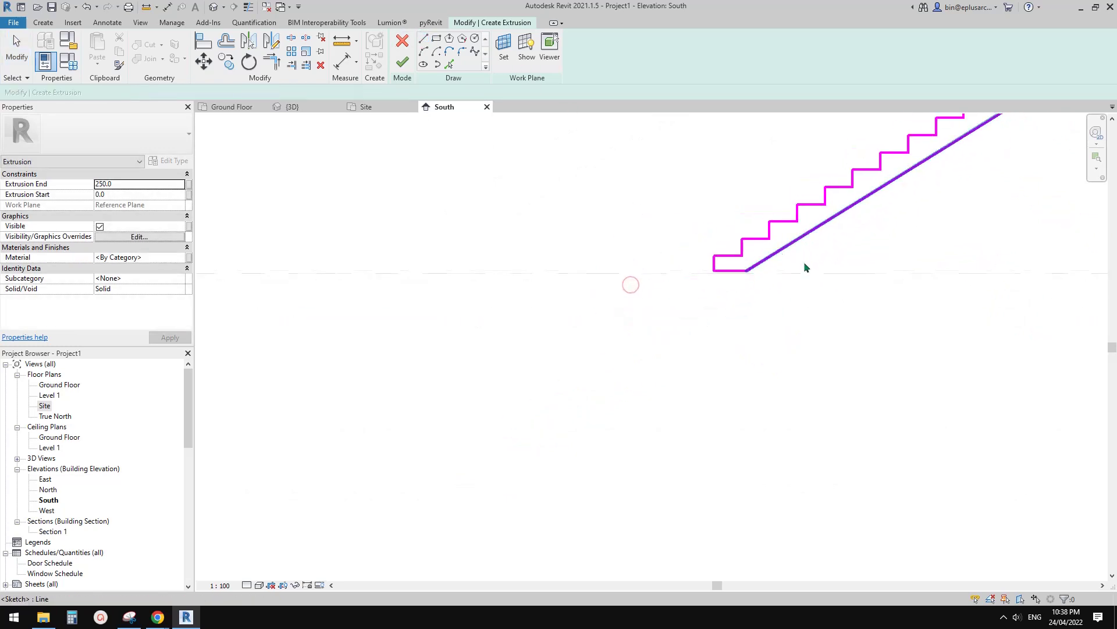
mouse_move(903, 227)
middle_mouse_down()
mouse_move(705, 393)
mouse_move(666, 391)
middle_mouse_up()
scroll(681, 233, "down", 1)
left_click(412, 64)
left_click(213, 7)
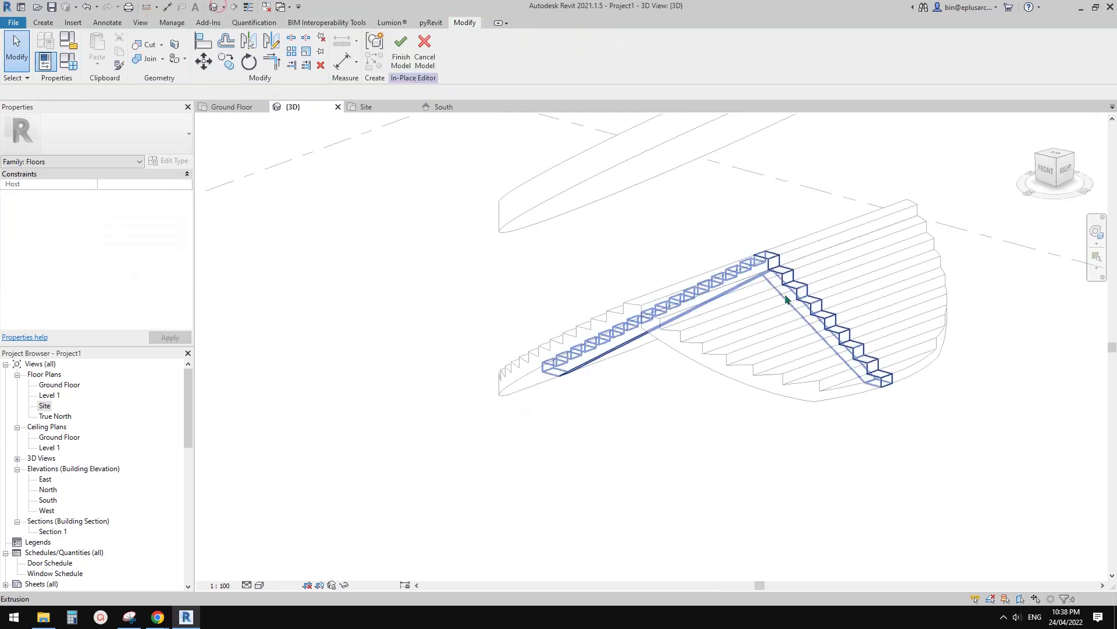
Stretch the stepped extrusion past both sides of the circular stair, about 4150 mm on one side, and open the Site plan.
middle_click_drag(788, 297, 582, 338, "shift")
left_click_drag(658, 266, 486, 339)
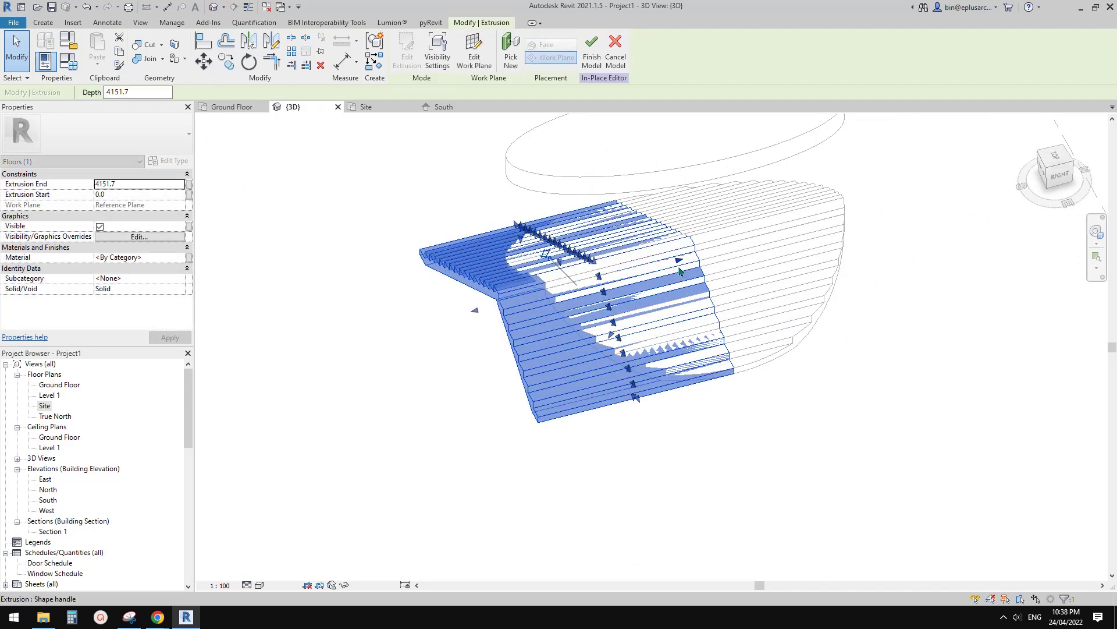
left_click_drag(679, 261, 905, 226)
middle_click_drag(861, 229, 307, 369, "shift")
left_click(306, 369)
double_click(44, 406)
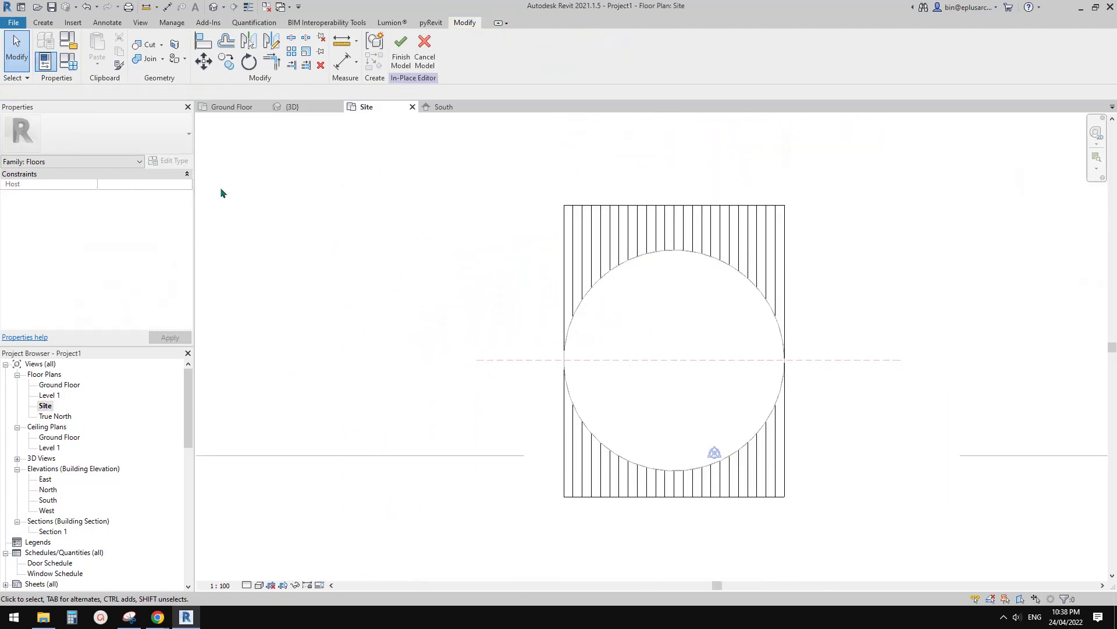
Start a void extrusion and draw a circle of radius 3360 mm matching the circular outline of the stair.
left_click(52, 24)
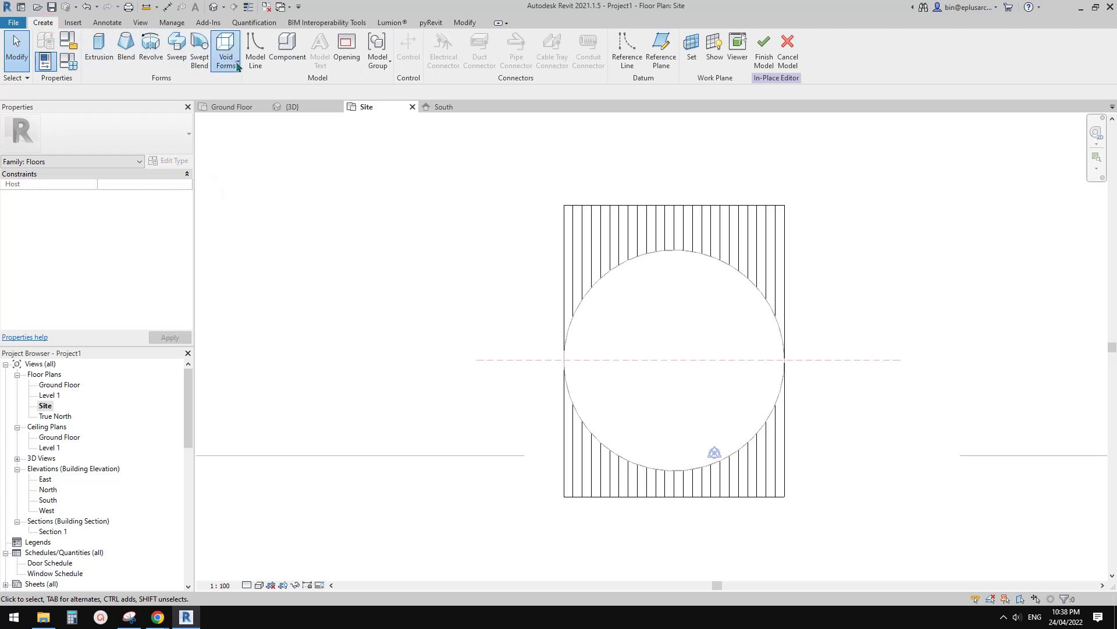
left_click(237, 61)
left_click(244, 85)
left_click(475, 39)
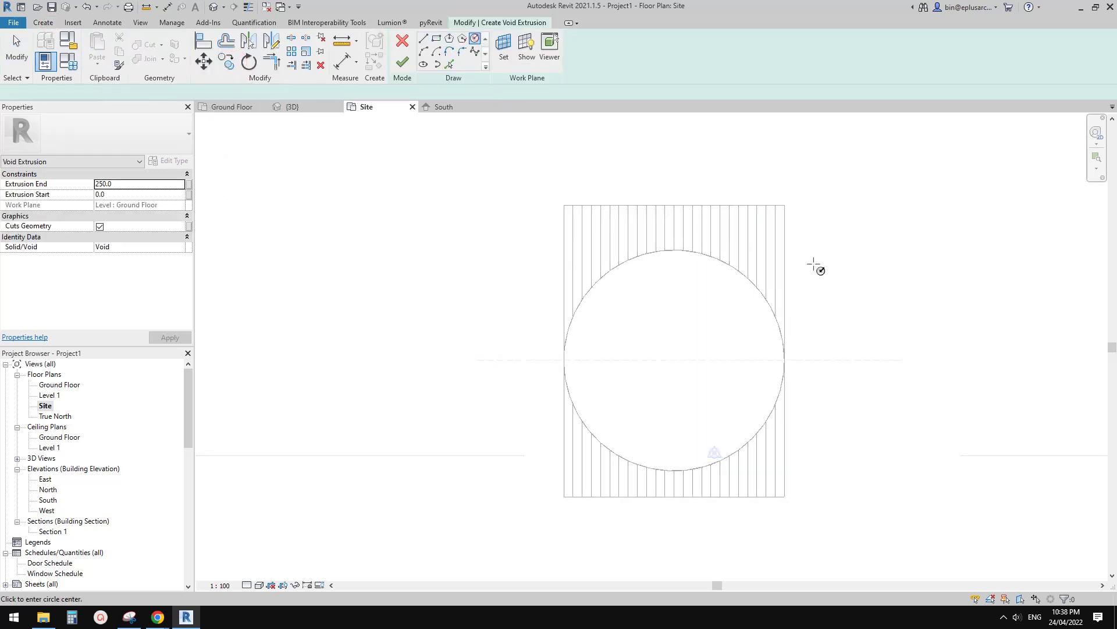
left_click(764, 293)
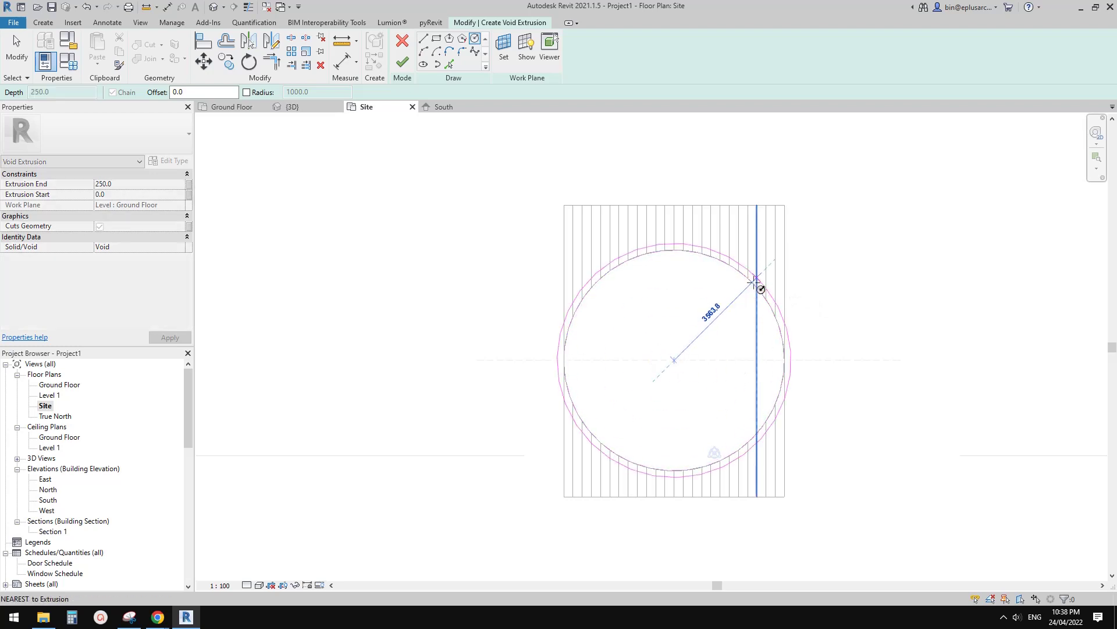
left_click(756, 283)
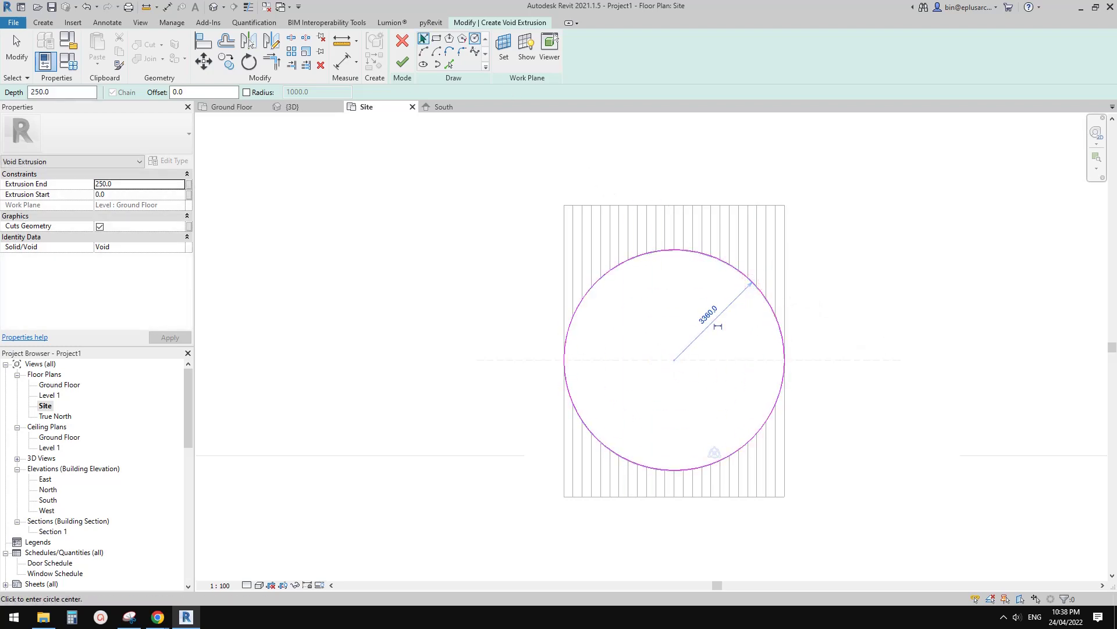
Draw a rectangle about 8700 by 9800 mm around the circle and stepped extrusion, and finish the void sketch.
left_click(436, 38)
left_click(536, 192)
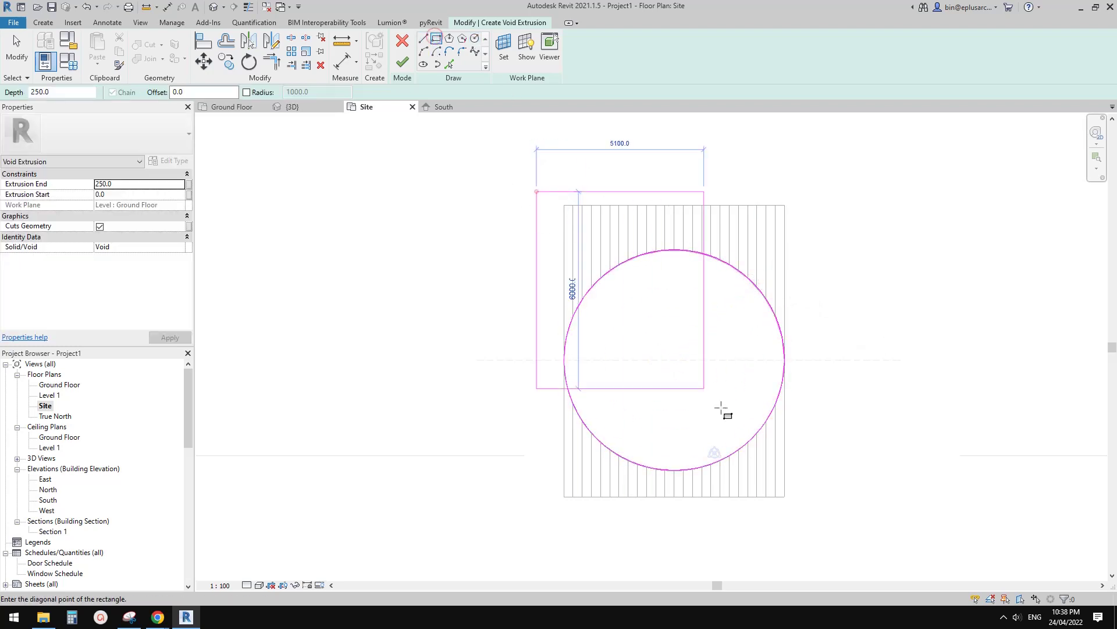
left_click(822, 513)
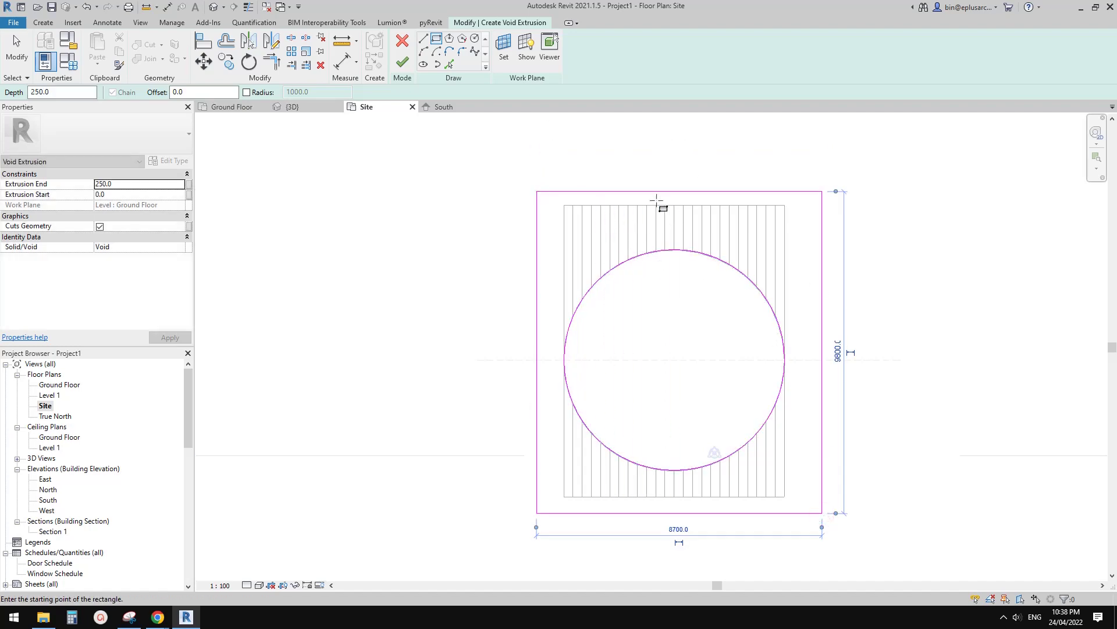
left_click(402, 62)
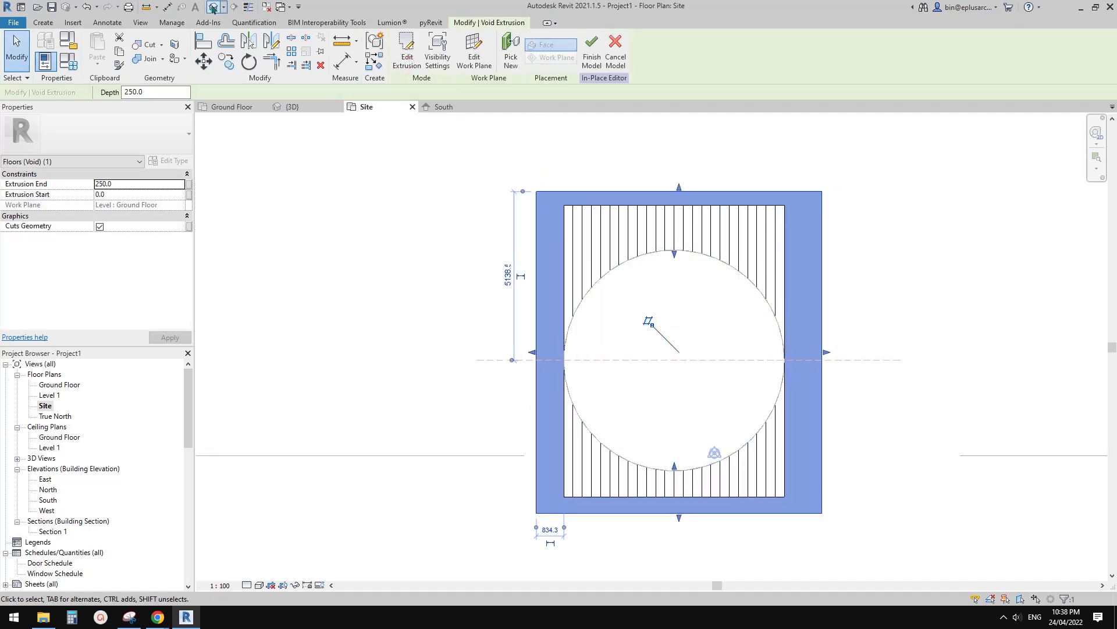
In the 3D view, stretch the void extrusion upward past the stepped extrusion to cut it circular, and finish the in-place model.
left_click(213, 8)
scroll(731, 278, "down", 1)
middle_click_drag(723, 359, 895, 318, "shift")
middle_click_drag(591, 411, 641, 426, "shift")
left_click(606, 416)
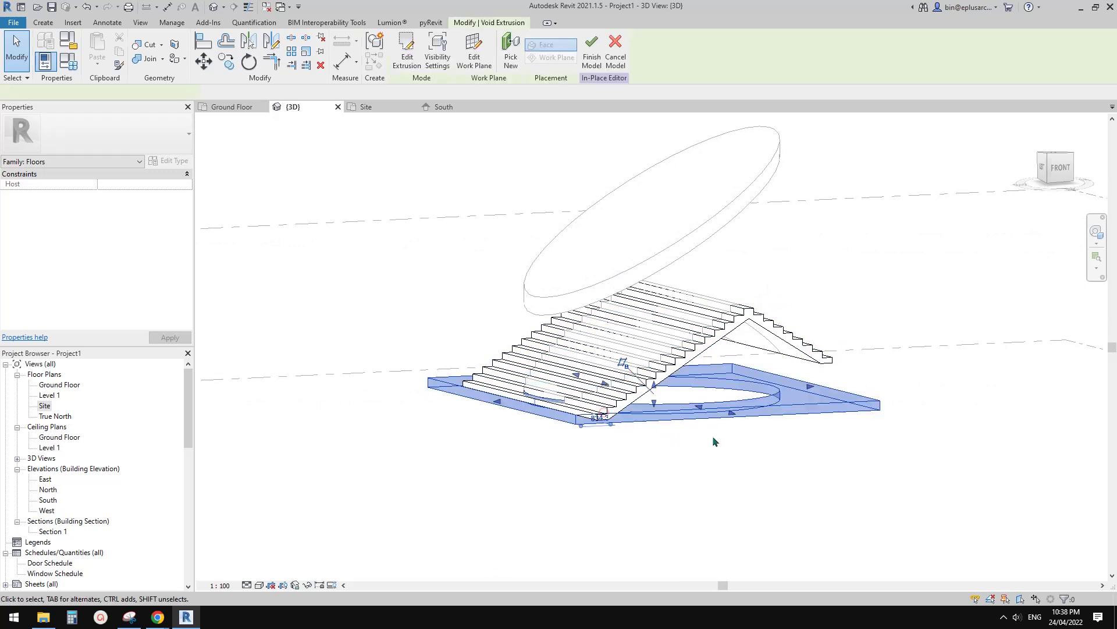
middle_click_drag(713, 437, 689, 431, "shift")
scroll(690, 431, "down", 1)
scroll(658, 405, "up", 1)
left_click_drag(663, 393, 666, 223)
left_click(933, 416)
middle_click_drag(907, 388, 858, 478, "shift")
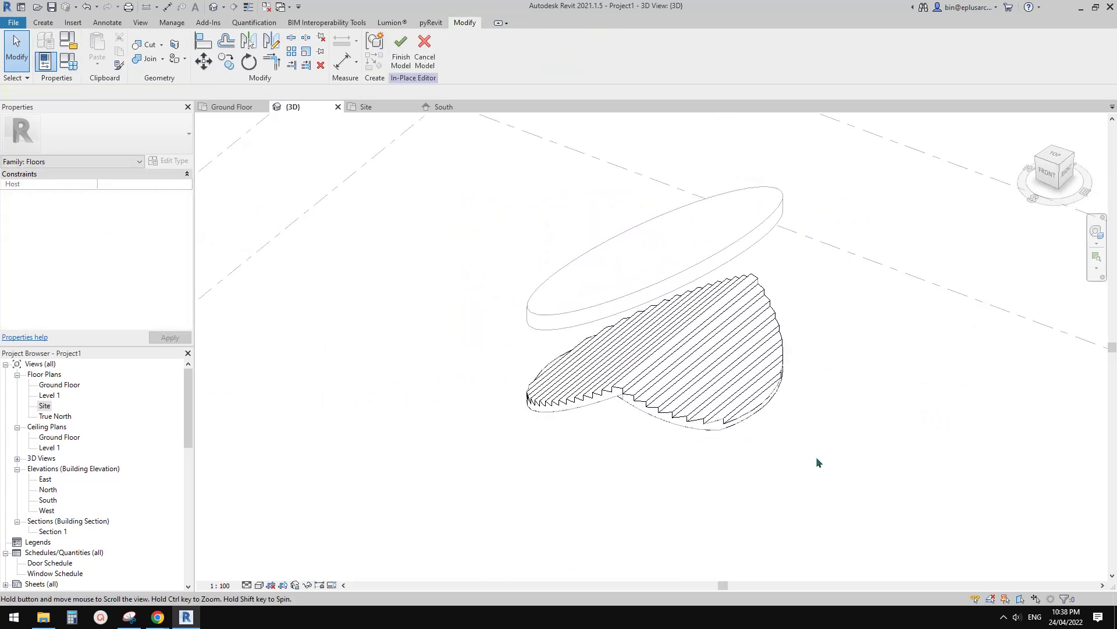
left_click(401, 52)
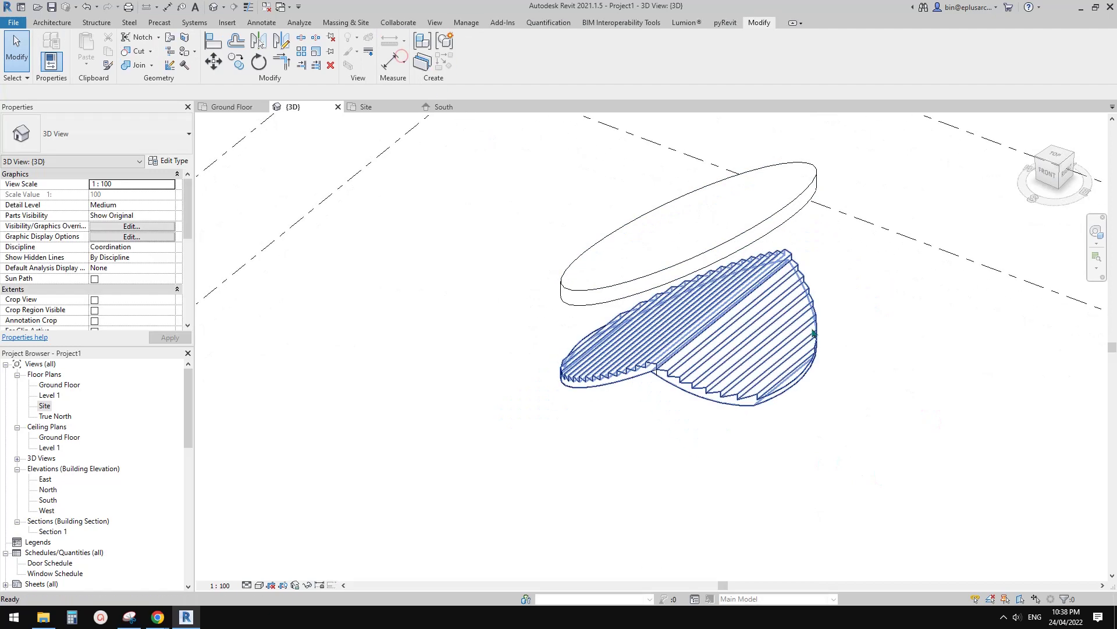
Examine the underside corner where the two flights of the stepped floor meet the original stair.
left_click(738, 343)
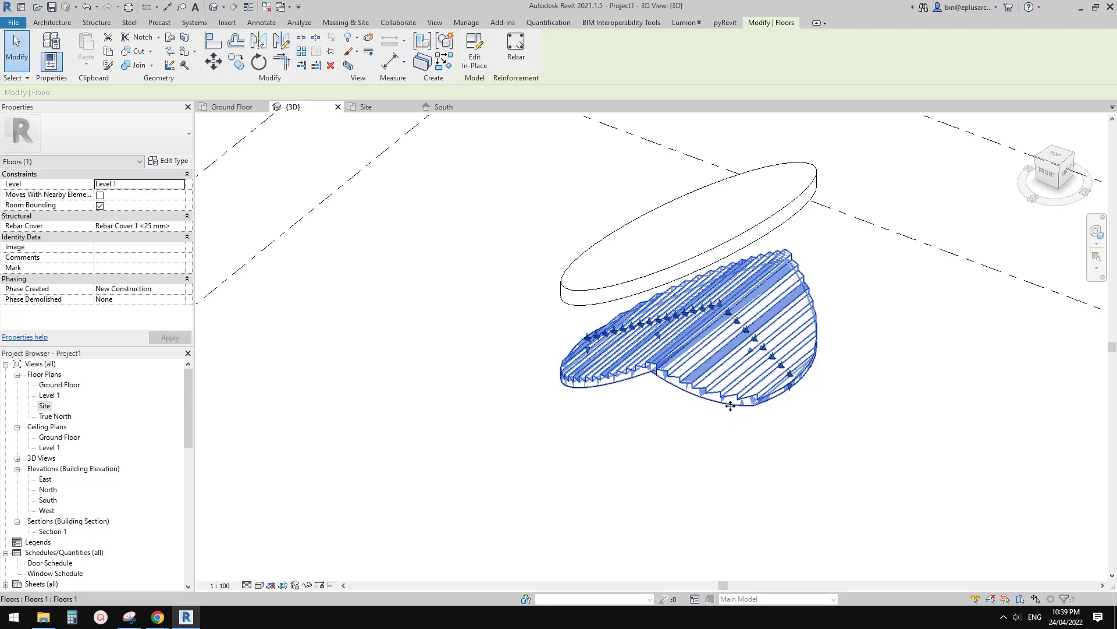
left_click(731, 415)
scroll(731, 413, "up", 4)
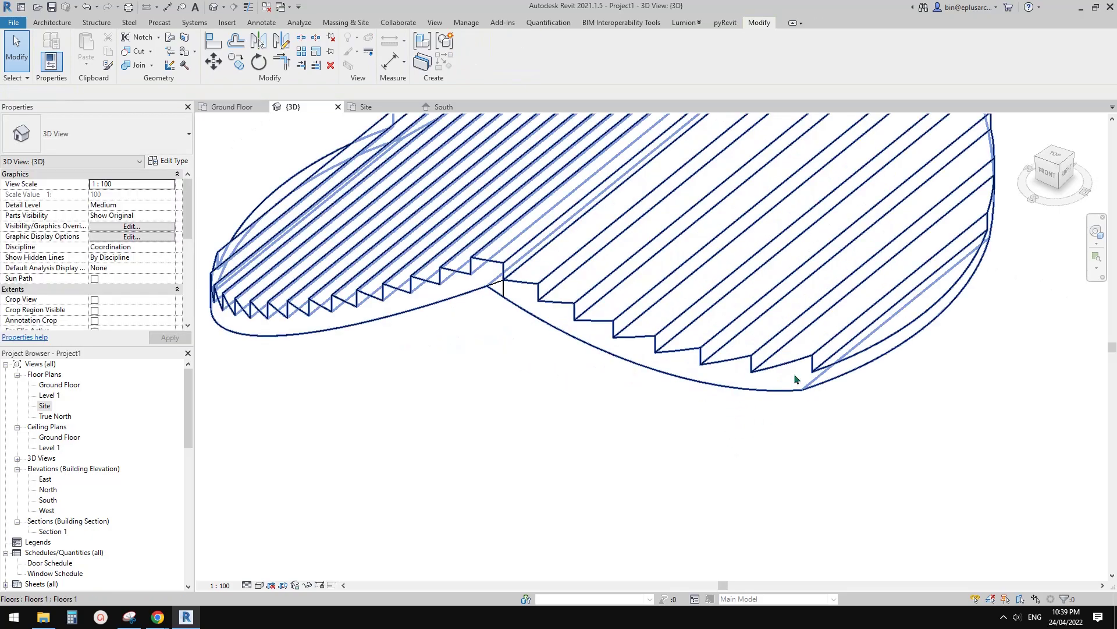
left_click(795, 374)
scroll(495, 285, "up", 6)
key("Escape")
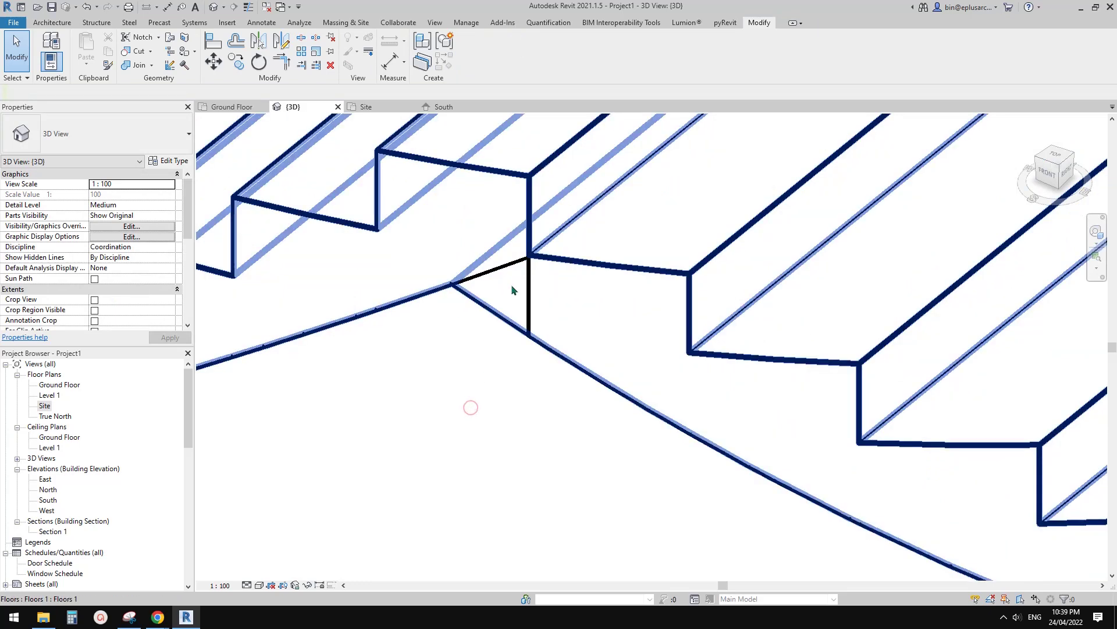
left_click(486, 223)
key("Escape")
Temporarily hide the in-place stepped floor in the 3D view.
left_click(506, 271)
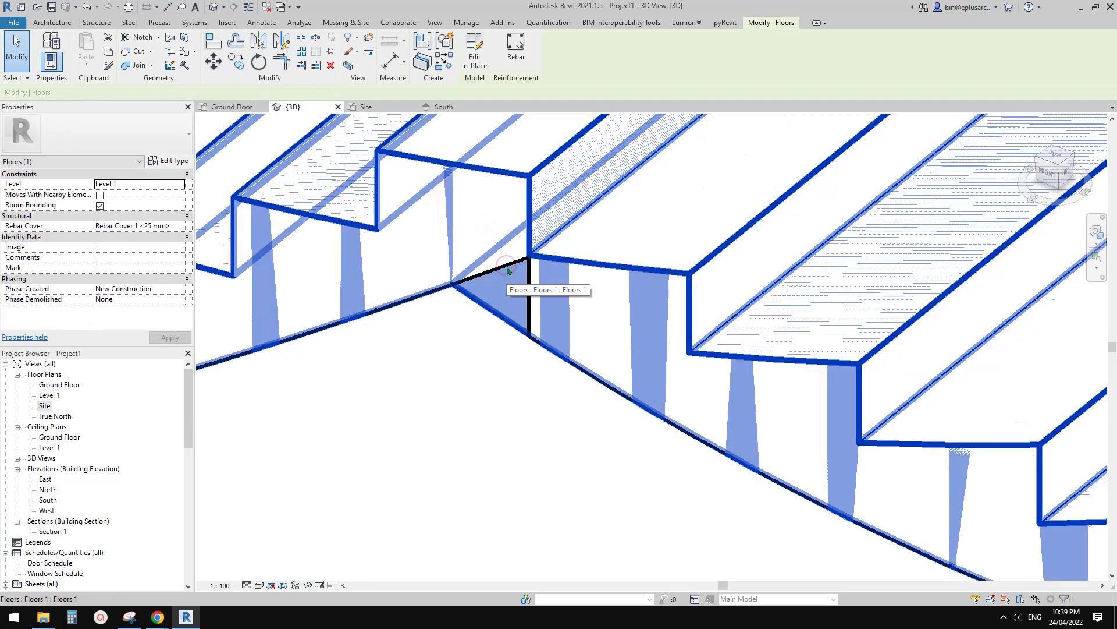
scroll(515, 282, "down", 3)
key("h")
scroll(522, 320, "down", 3)
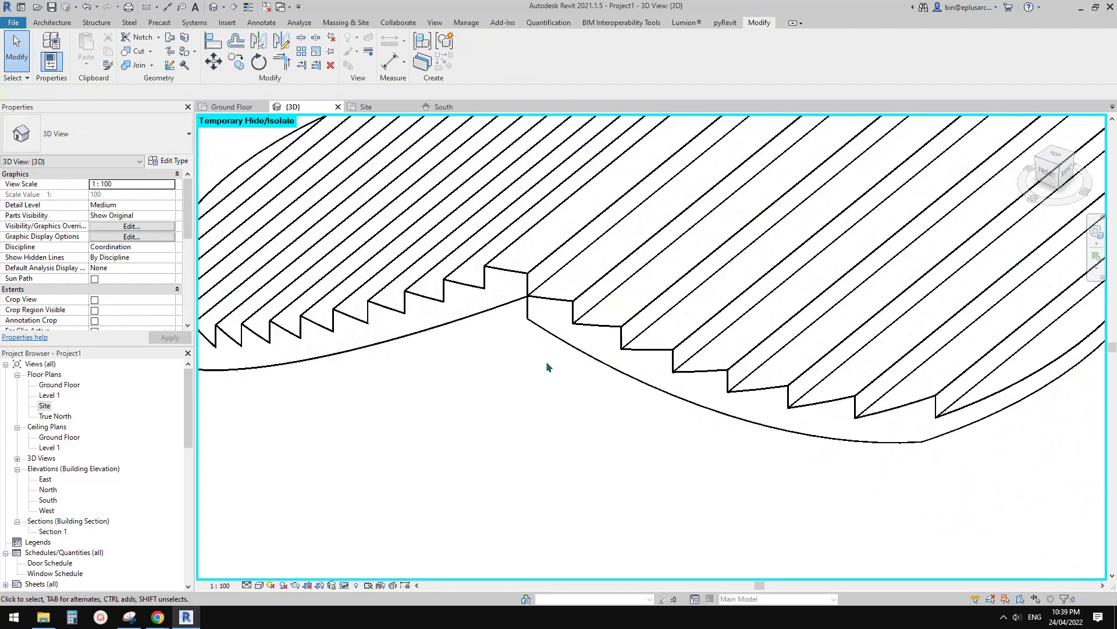
Move the original stair back, well clear of the pavilion, and reset the temporary hide so the in-place floor shows again.
left_click(567, 320)
scroll(568, 324, "down", 7)
middle_click_drag(603, 324, 598, 346)
key("m")
left_click(651, 329)
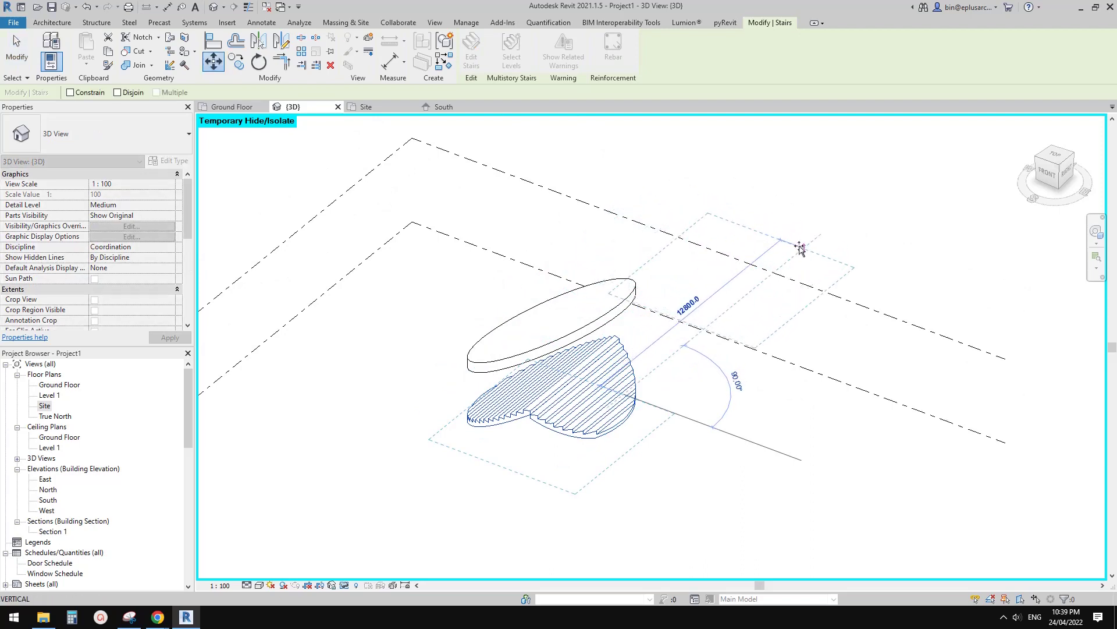
left_click(698, 388)
scroll(637, 386, "up", 1)
middle_click_drag(631, 383, 685, 366)
key("h")
key("r")
Examine the sloped roof from the side and compare it with the reference pavilion image in the Google Docs document.
scroll(606, 464, "up", 3)
middle_click_drag(549, 467, 750, 322, "shift")
middle_click_drag(665, 267, 667, 391, "shift")
left_click(677, 219)
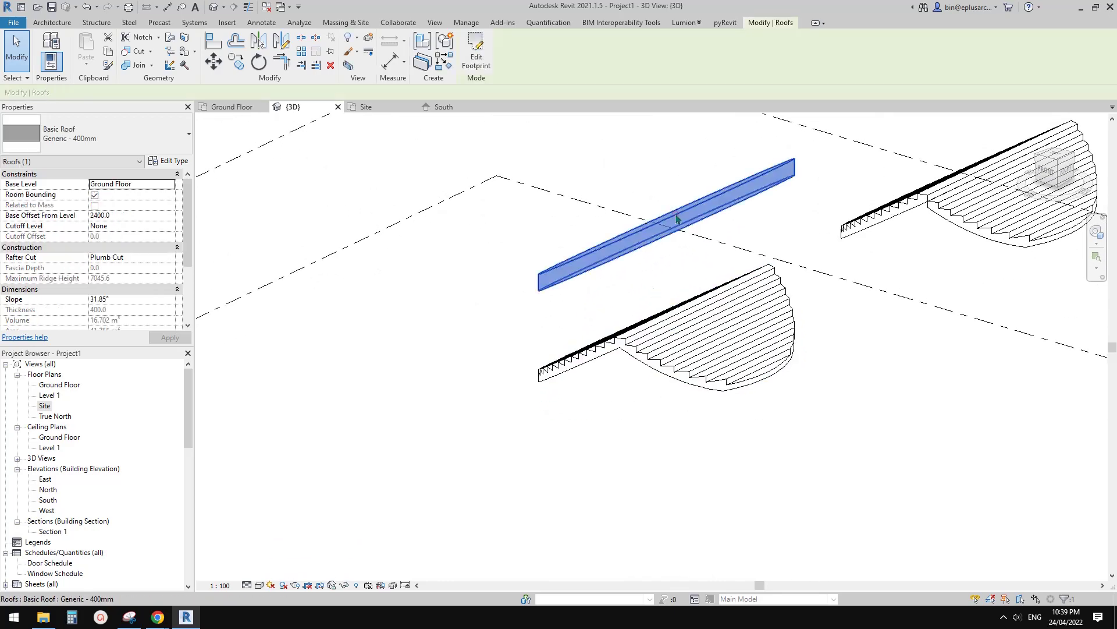
middle_click_drag(676, 219, 690, 276, "shift")
left_click(426, 396)
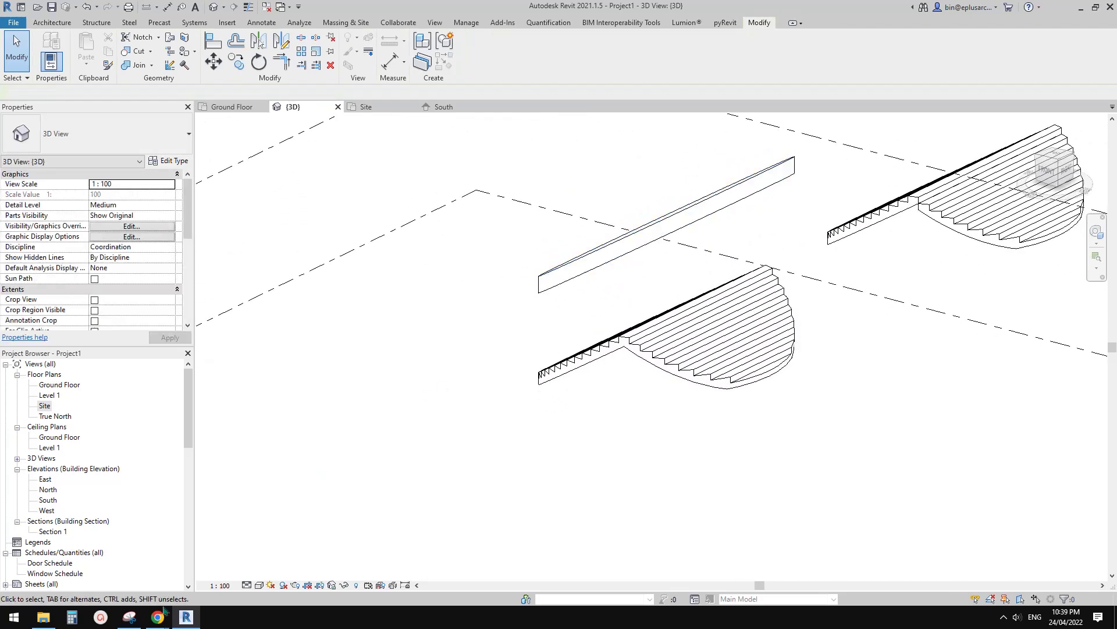
mouse_move(169, 618)
left_click(223, 570)
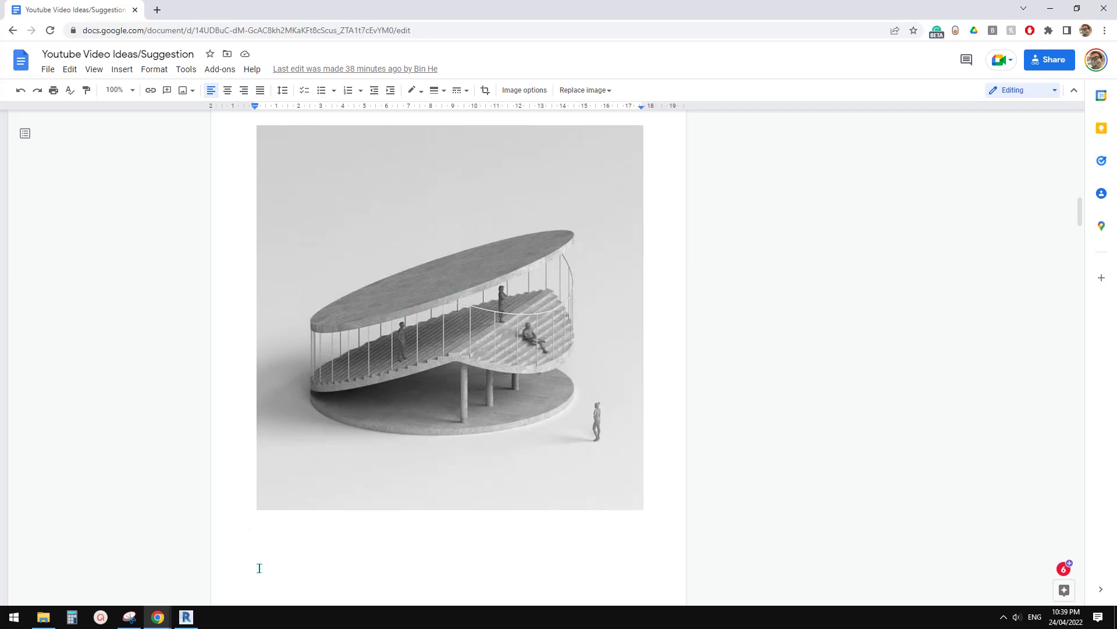
left_click(187, 618)
Open the in-place stepped floor for editing and enter the sketch of its stepped extrusion.
left_click(645, 377)
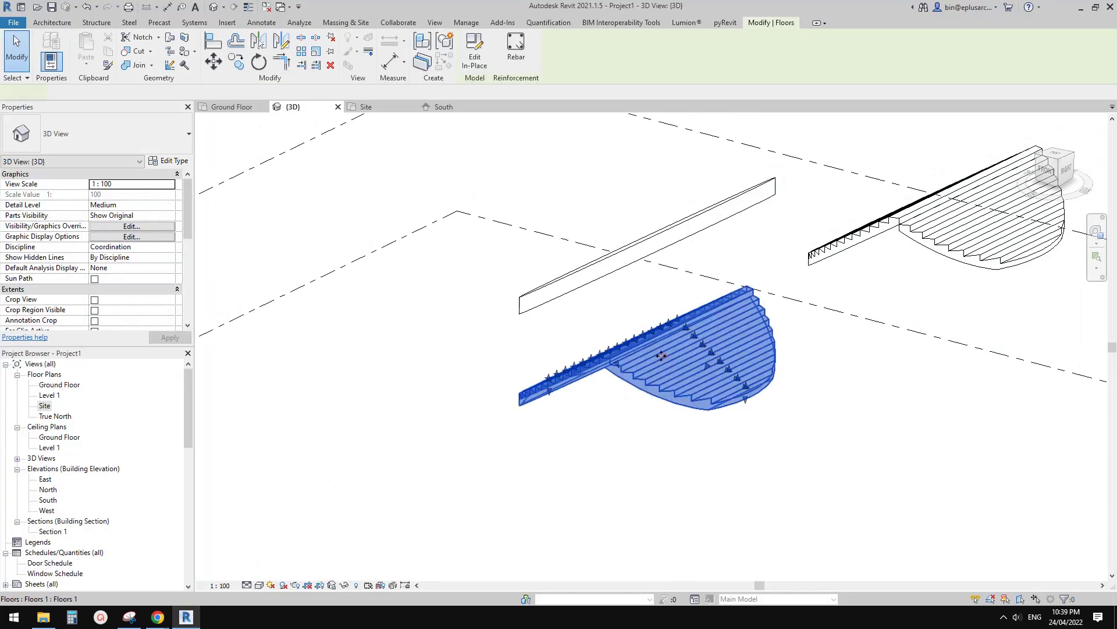
middle_click_drag(644, 377, 666, 269, "shift")
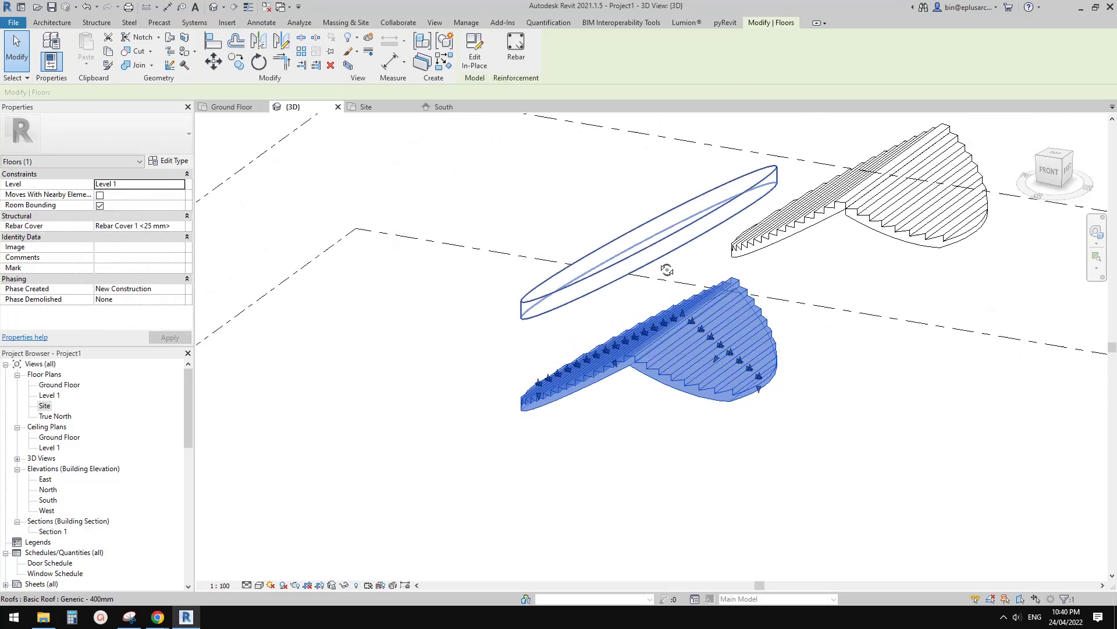
left_click(603, 217)
left_click(660, 248)
left_click(697, 317)
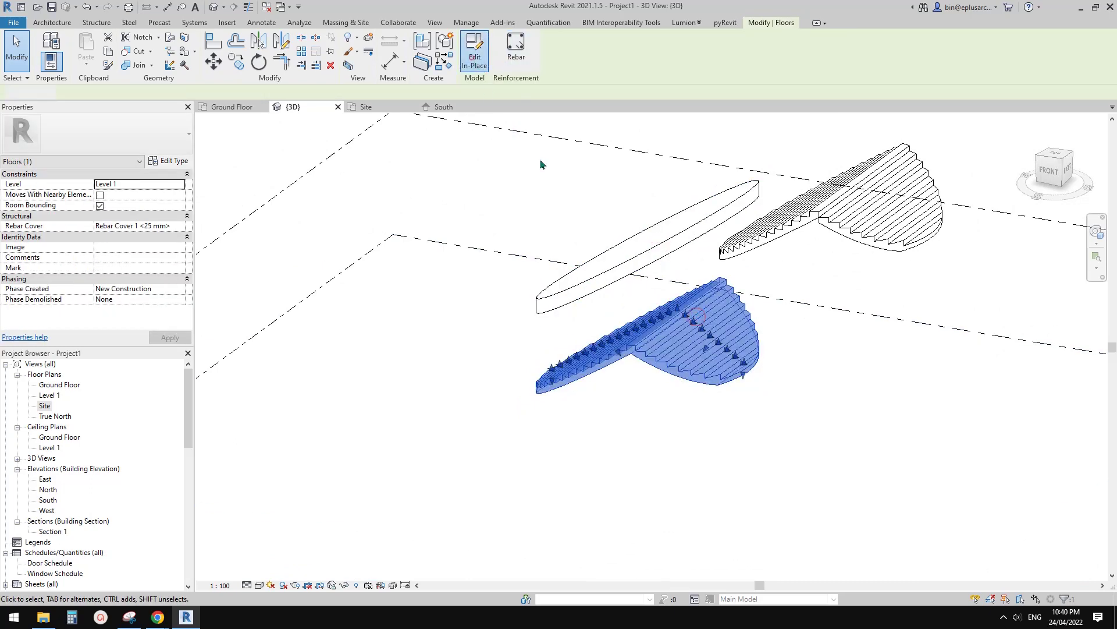
left_click(472, 58)
left_click(705, 353)
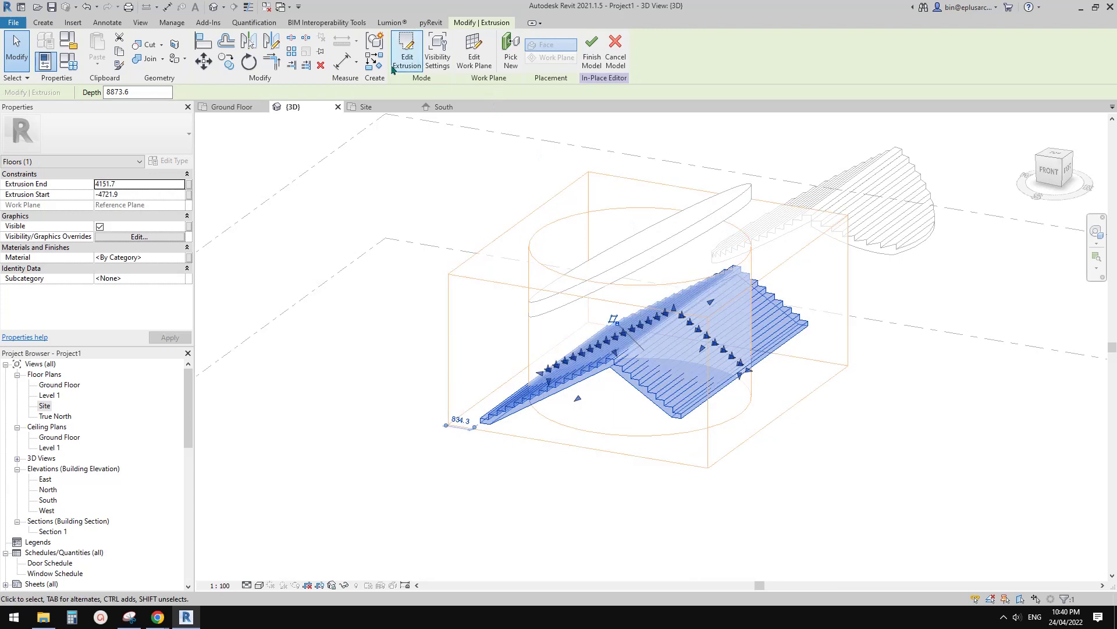
left_click(408, 58)
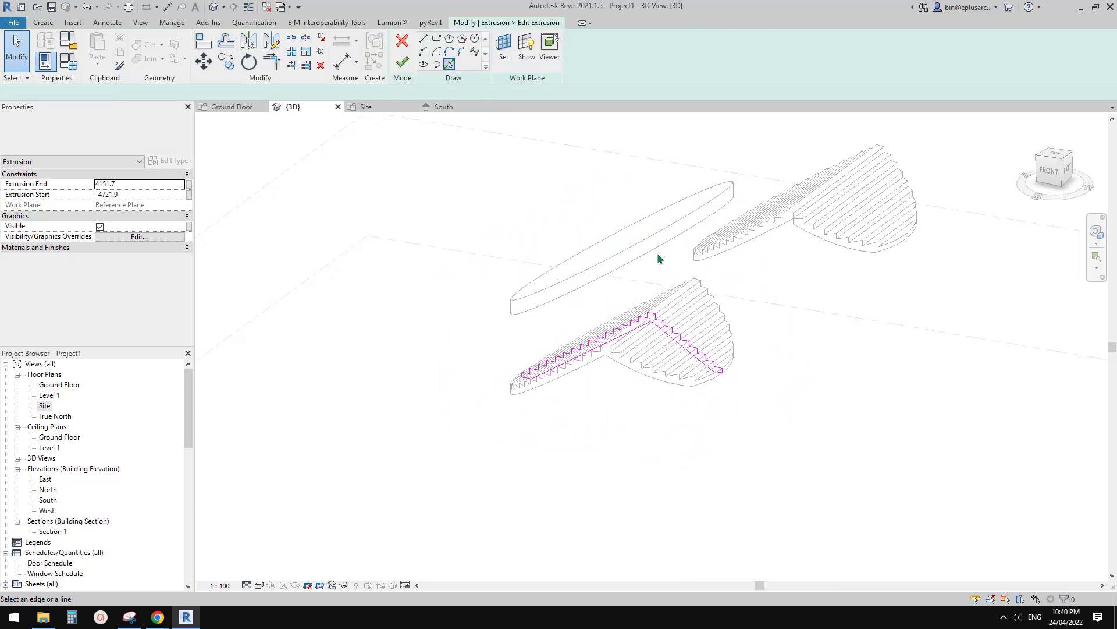
Add a sketch line along the roof's sloped top surface and copy it 200 mm below.
scroll(656, 256, "up", 1)
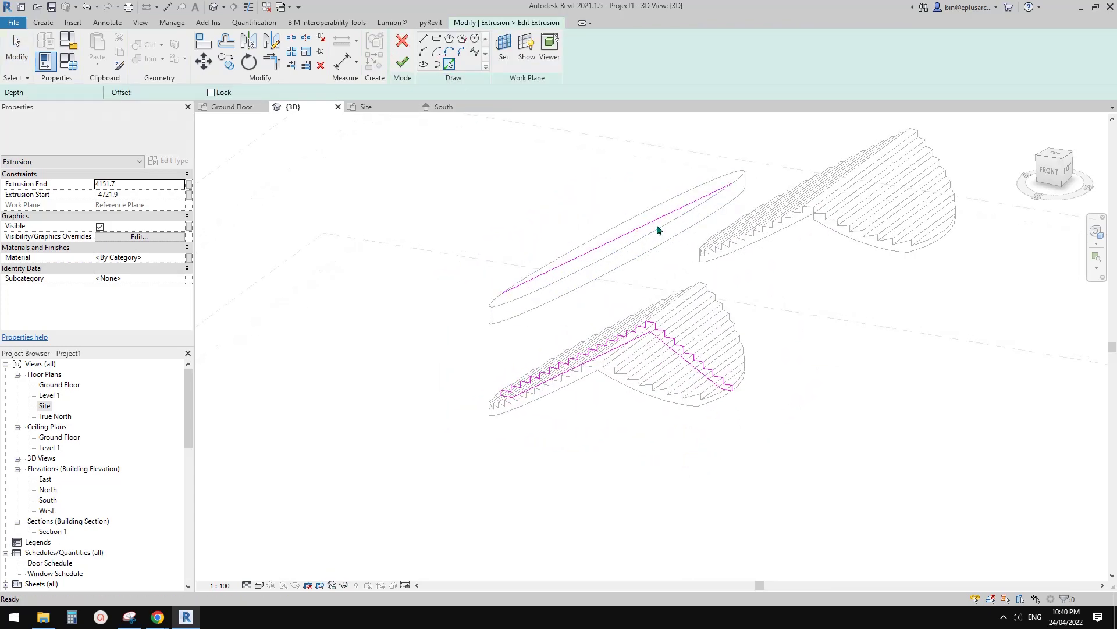
key("Escape")
left_click(657, 229)
key("c")
key("o")
left_click(668, 252)
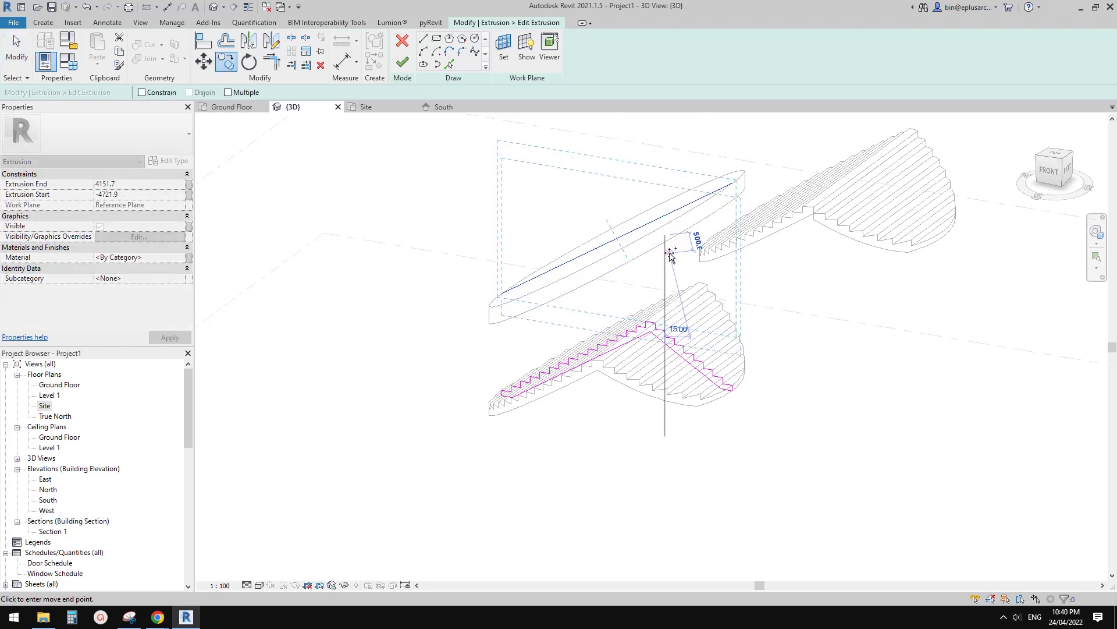
type("200")
key("Return")
key("Escape")
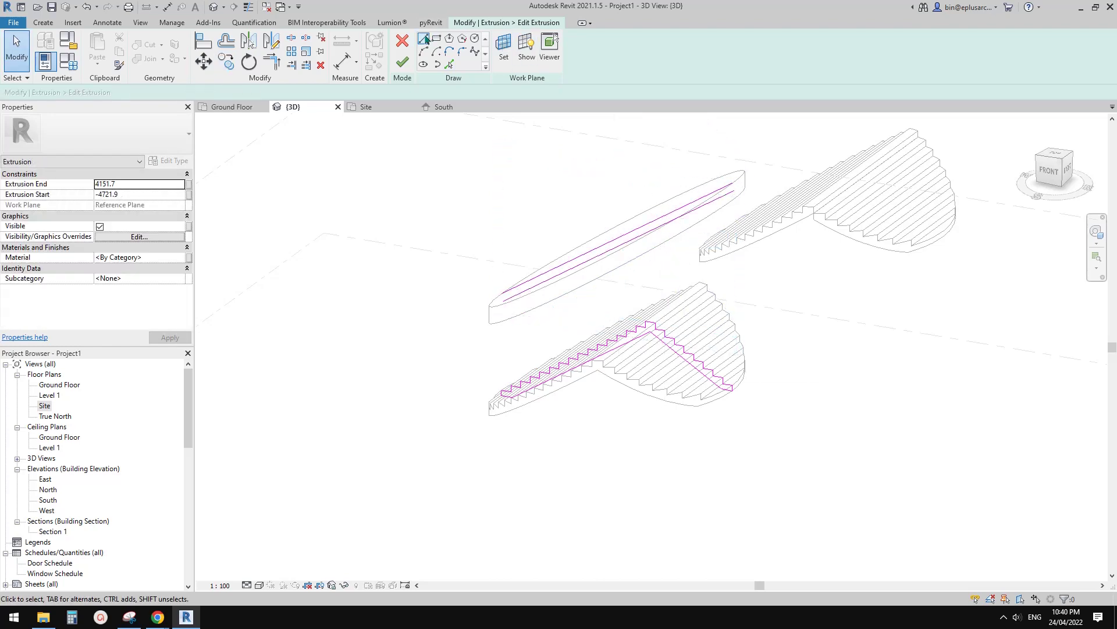
Draw an end line down from the upper end of the sloped roof line and straighten it to vertical.
scroll(735, 182, "up", 1)
left_click(731, 183)
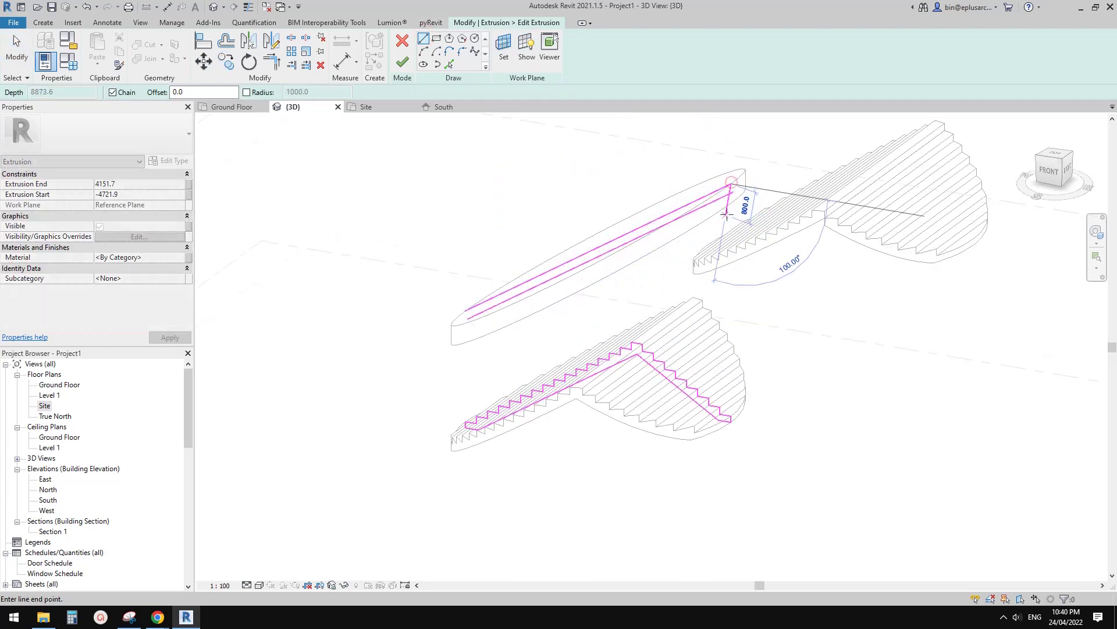
scroll(727, 207, "up", 2)
left_click(723, 223)
key("Escape")
key("Escape")
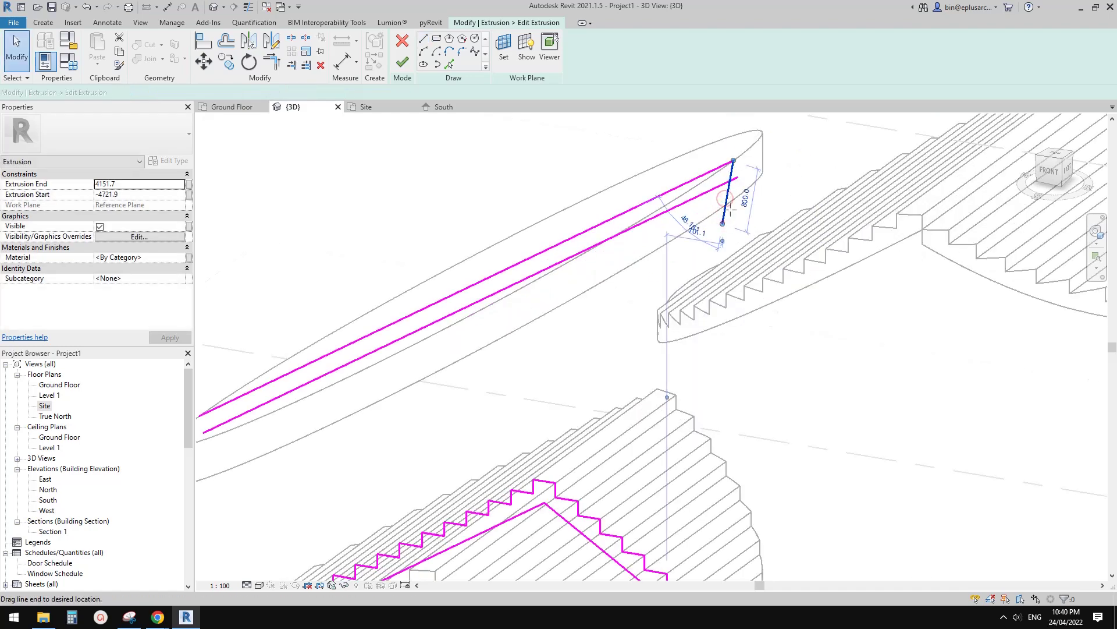
left_click_drag(730, 210, 734, 213)
key("Escape")
Replace the lower roof line with a new copy placed vertically below the top line, and trim it to the end line.
left_click(725, 186)
middle_click_drag(728, 186, 731, 187)
key("Delete")
left_click(720, 173)
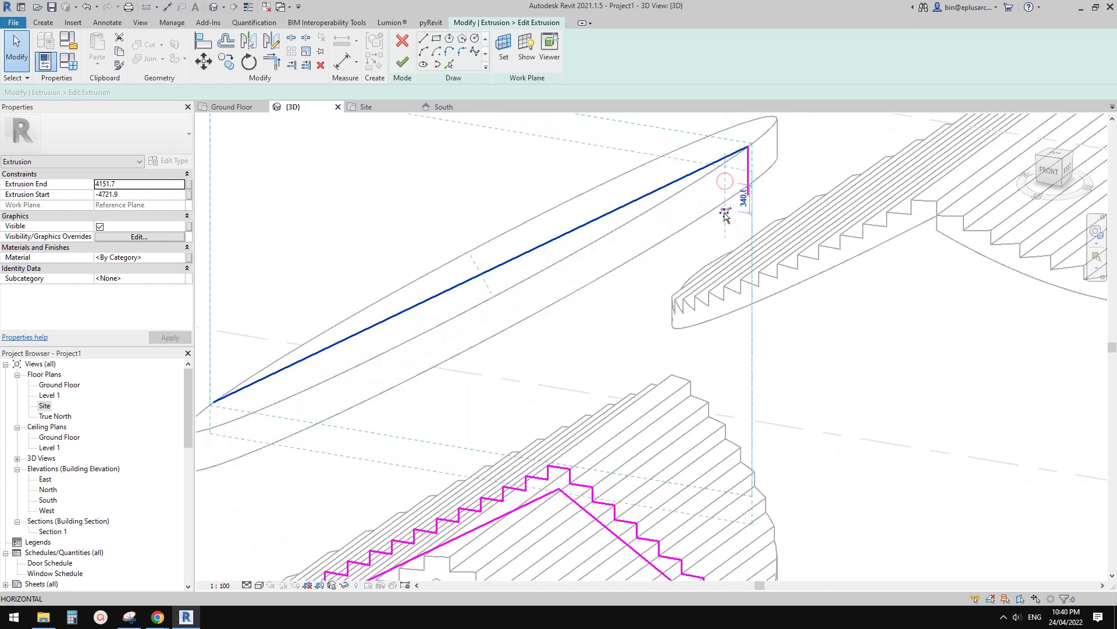
key("Return")
key("t")
key("r")
left_click(735, 168)
left_click(747, 155)
Close the roof profile with a vertical line at its lower end and finish the extrusion sketch.
middle_click_drag(599, 272, 858, 202)
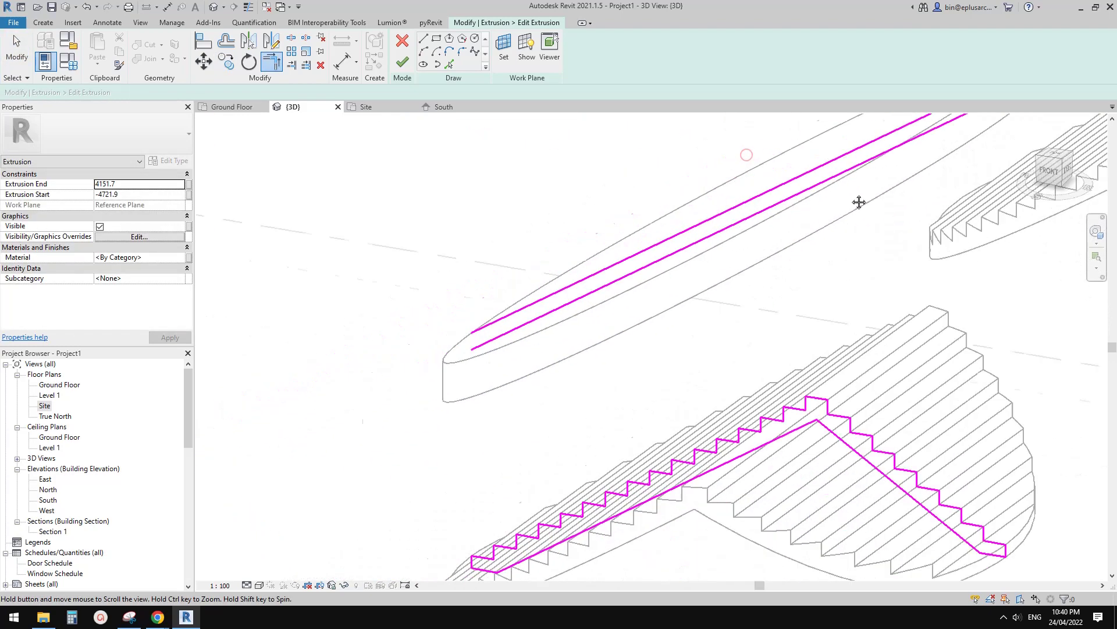
scroll(472, 330, "up", 2)
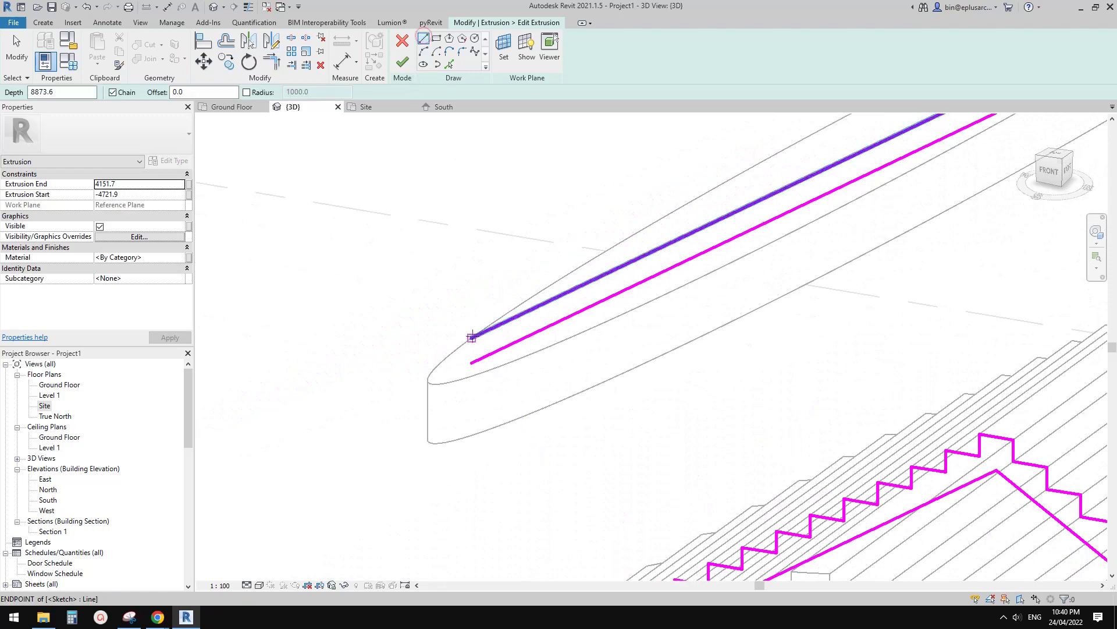
left_click(472, 337)
left_click(472, 362)
left_click(396, 61)
scroll(654, 250, "down", 2)
middle_click_drag(654, 250, 517, 216)
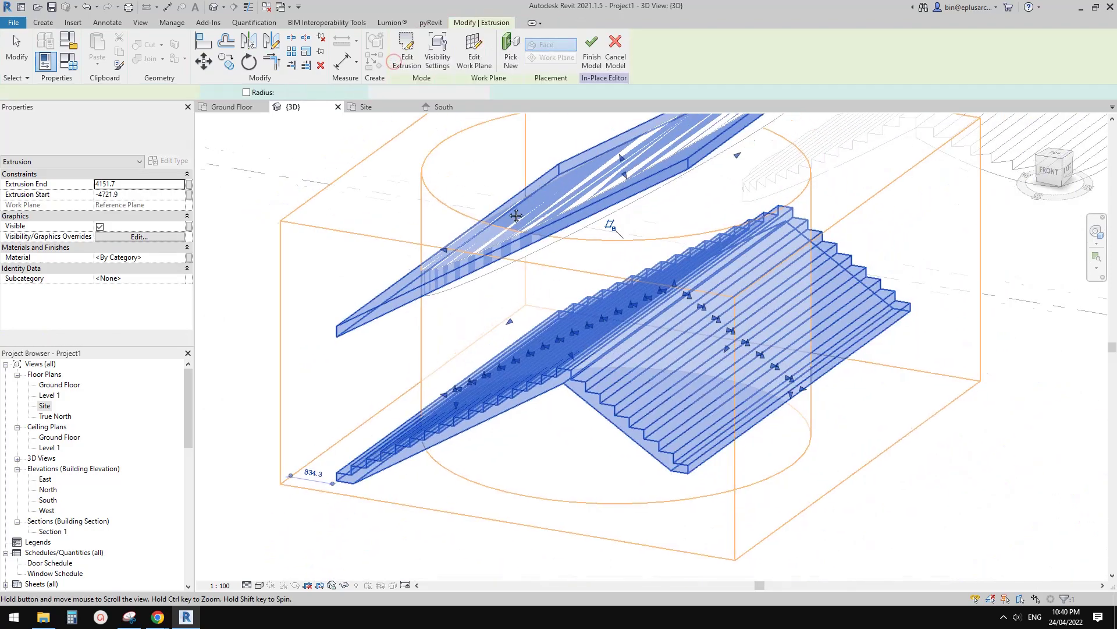
Stretch the void extrusion's height up past the sloped roof slab so it cuts the slab to the circular outline.
key("Escape")
middle_click_drag(486, 250, 742, 198, "shift")
middle_click_drag(720, 235, 653, 197, "shift")
left_click(569, 262)
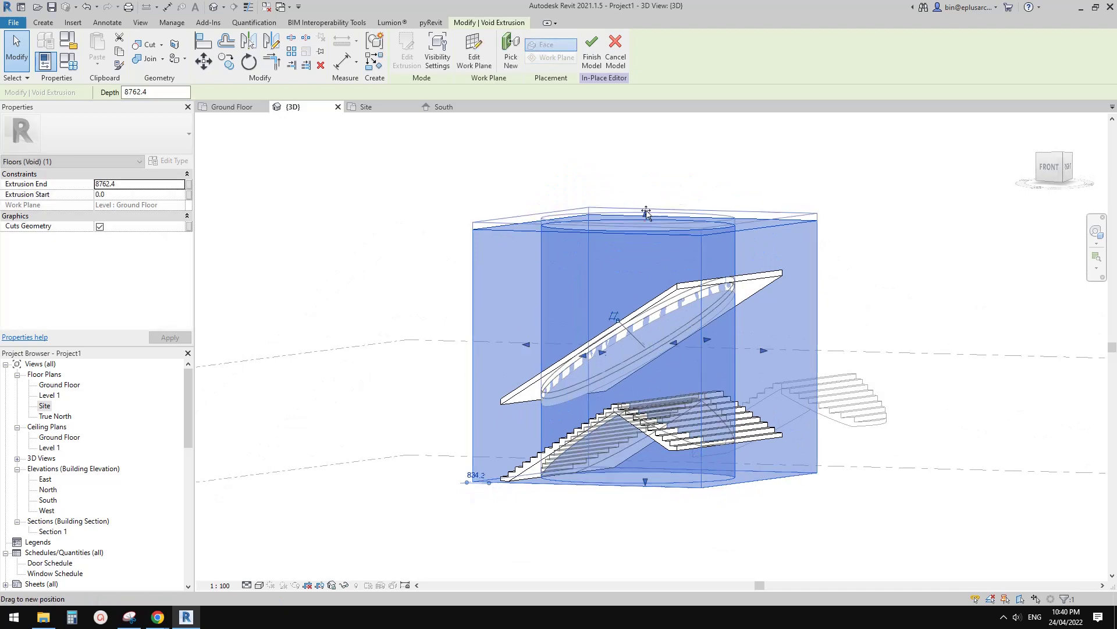
left_click(882, 225)
middle_click_drag(713, 238, 756, 241, "shift")
middle_click_drag(679, 317, 616, 293, "shift")
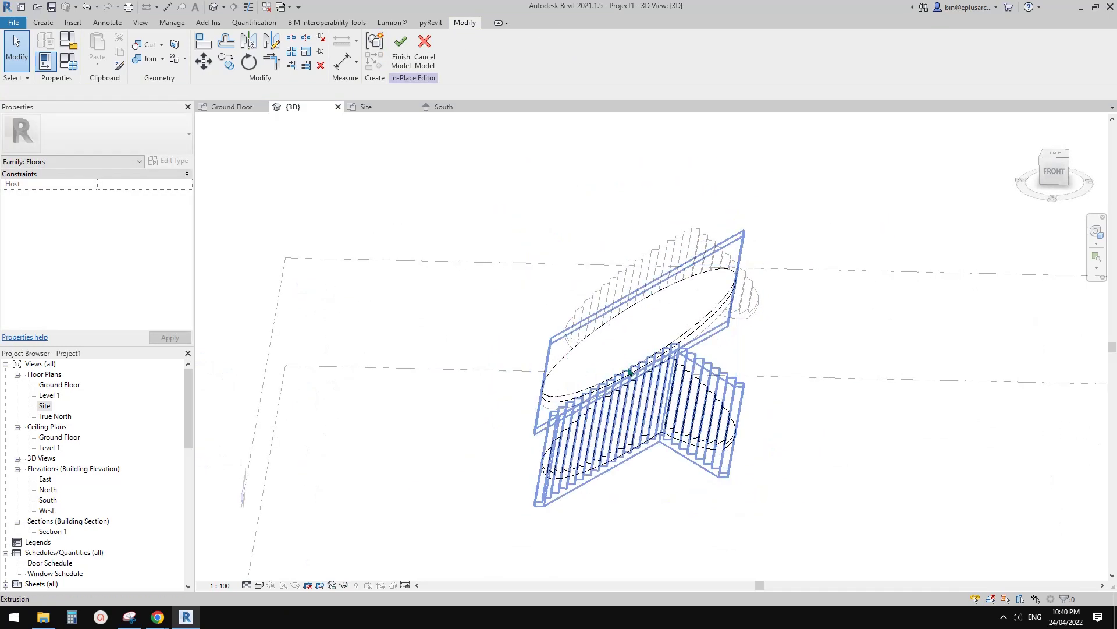
Finish the in-place floor model and move the separate generic roof from above it to over the neighbouring stair.
middle_click_drag(726, 370, 450, 123, "shift")
left_click(401, 56)
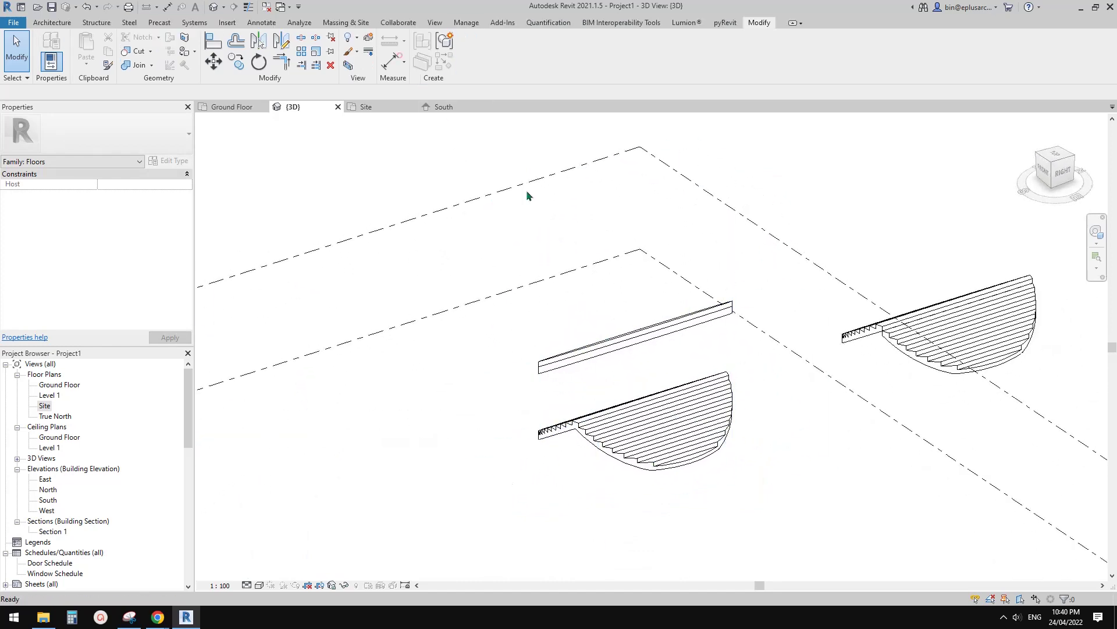
left_click(701, 324)
scroll(707, 356, "down", 2)
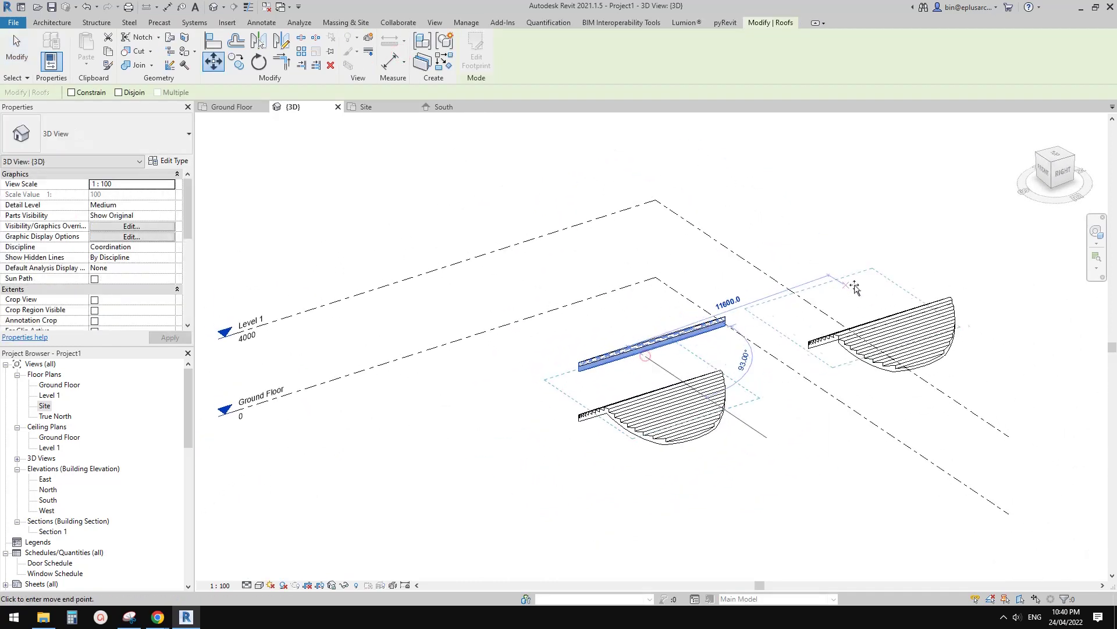
left_click(661, 344)
middle_click_drag(661, 344, 735, 414, "shift")
left_click(848, 443)
Examine the in-place floor from several angles, selecting it to see how the stepped slab and roof slab belong together.
scroll(848, 443, "up", 2)
middle_click_drag(848, 443, 878, 440)
scroll(763, 409, "down", 1)
middle_click_drag(772, 409, 736, 378)
left_click(828, 378)
left_click(879, 383)
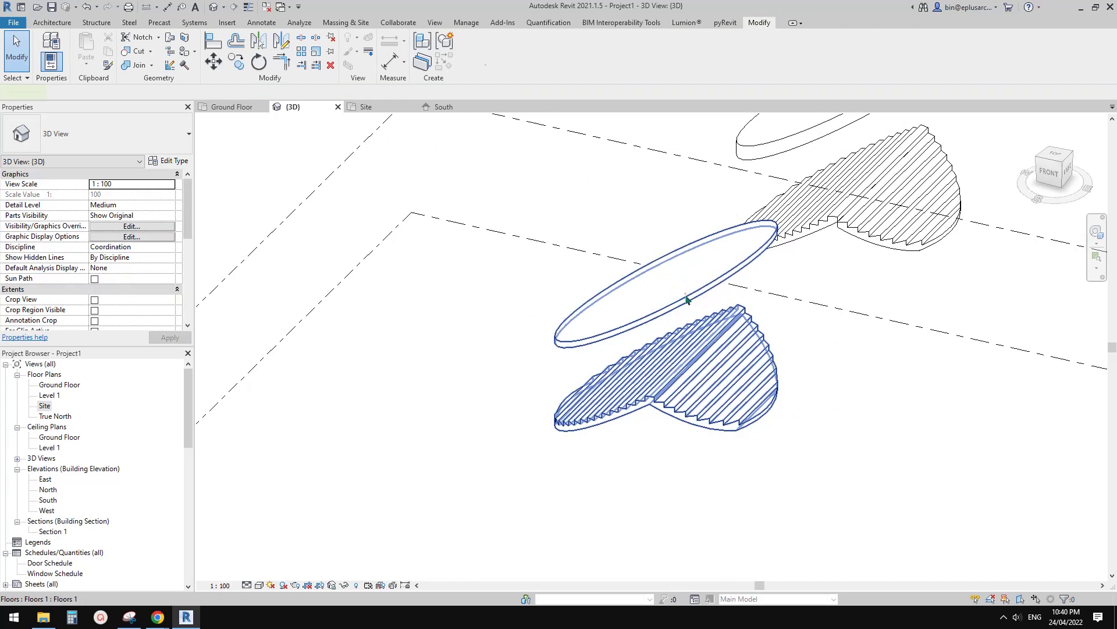
left_click(678, 290)
middle_click_drag(678, 290, 732, 296)
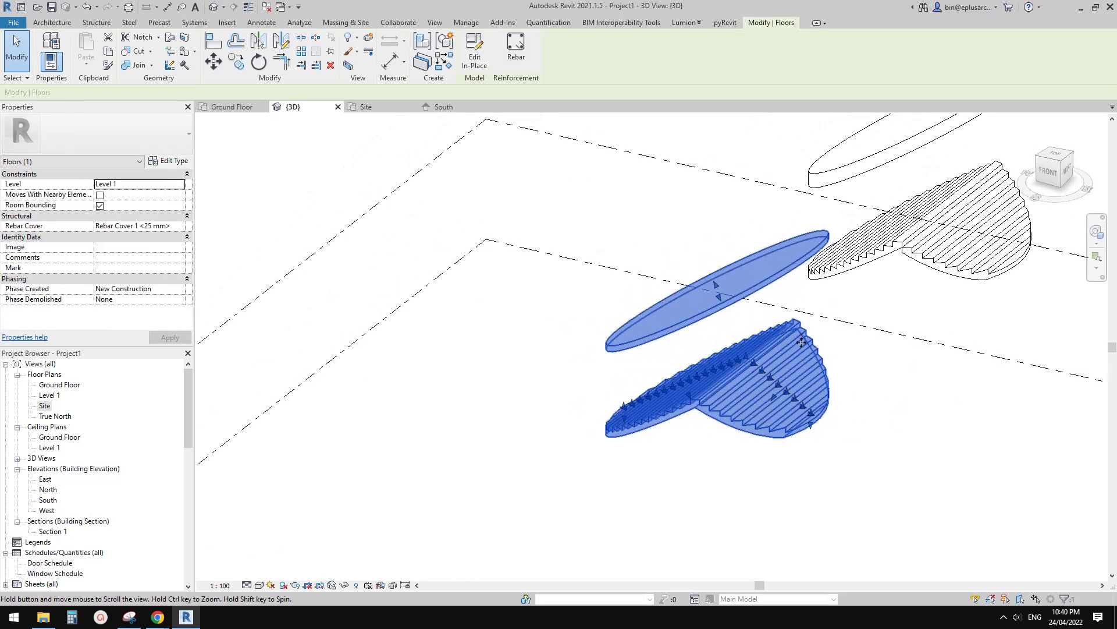
middle_click_drag(773, 363, 819, 382, "shift")
left_click(899, 409)
left_click(826, 410)
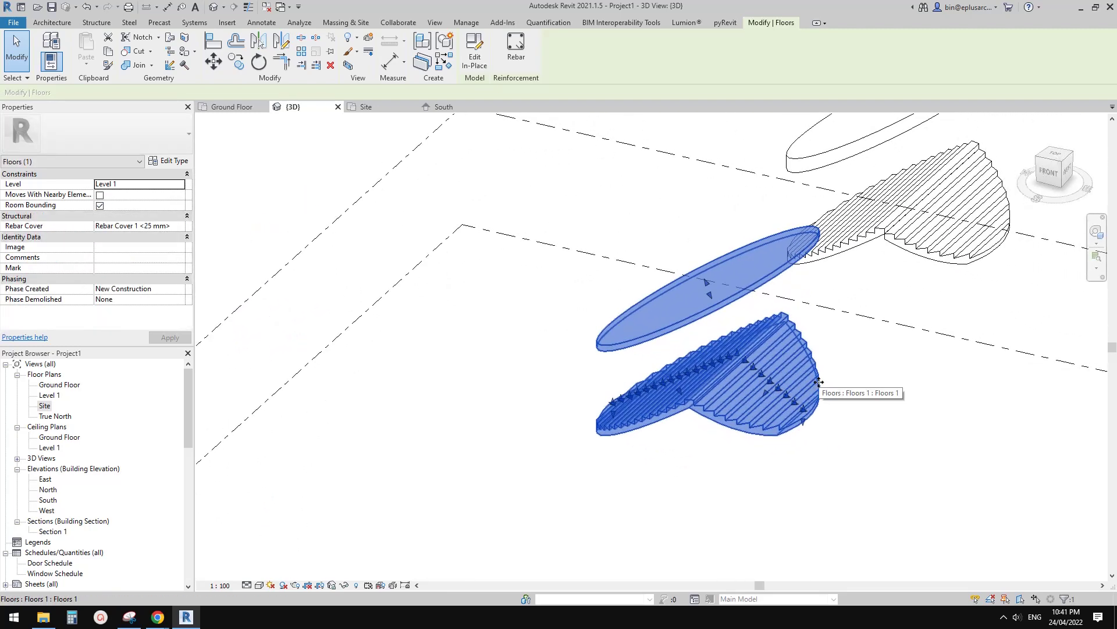
left_click(819, 373)
left_click(782, 391)
middle_click_drag(782, 392, 769, 394, "shift")
left_click(878, 376)
middle_click_drag(868, 397, 785, 371)
left_click(774, 383)
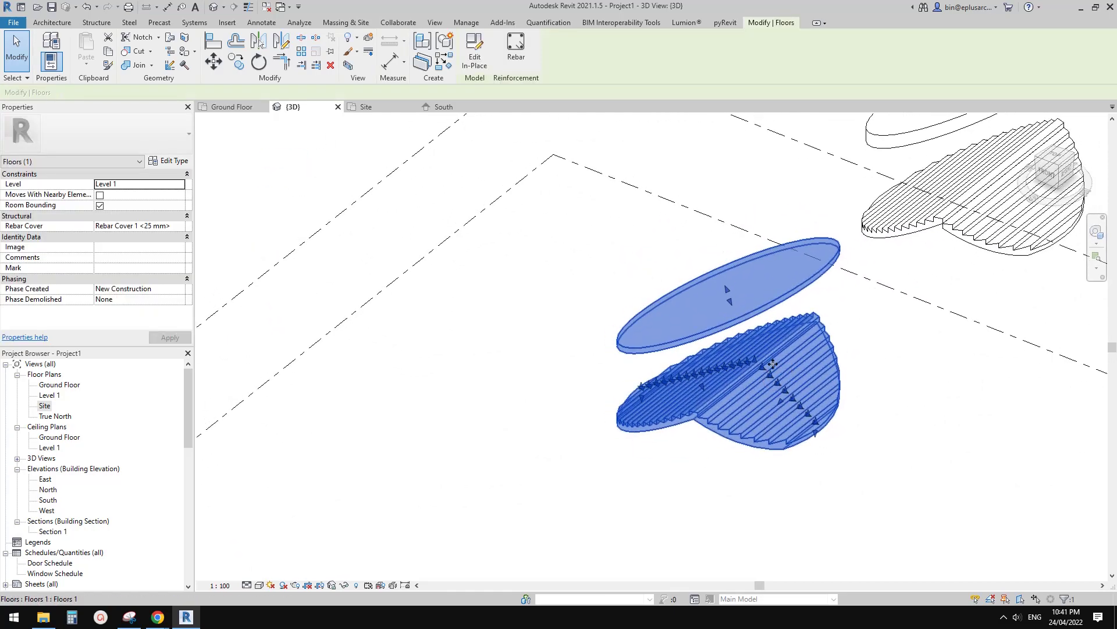
left_click(928, 397)
Copy the in-place floor to the clipboard and delete the roof slab profile from the original's extrusion sketch, finishing the model.
left_click(797, 370)
left_click(478, 58)
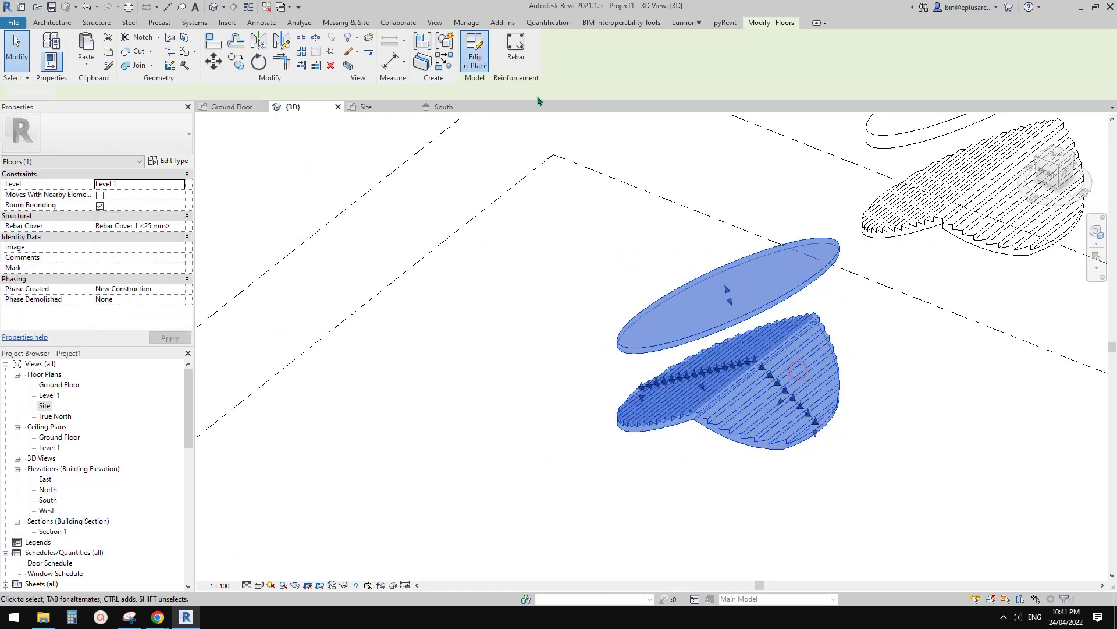
left_click(475, 54)
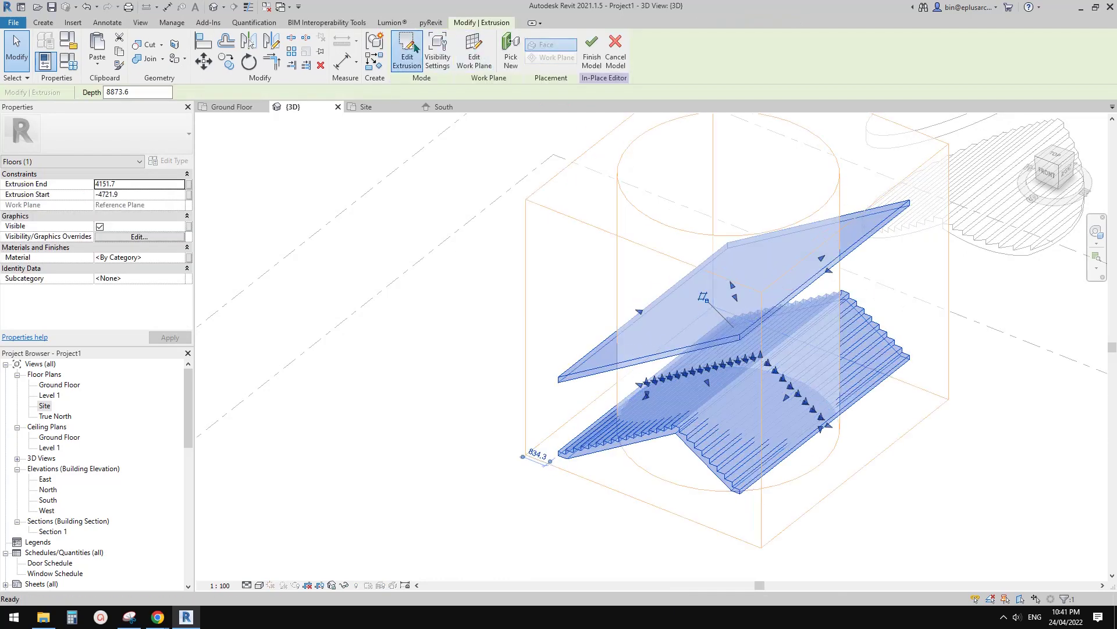
left_click(415, 47)
left_click(796, 279)
key("Delete")
left_click(402, 63)
key("Escape")
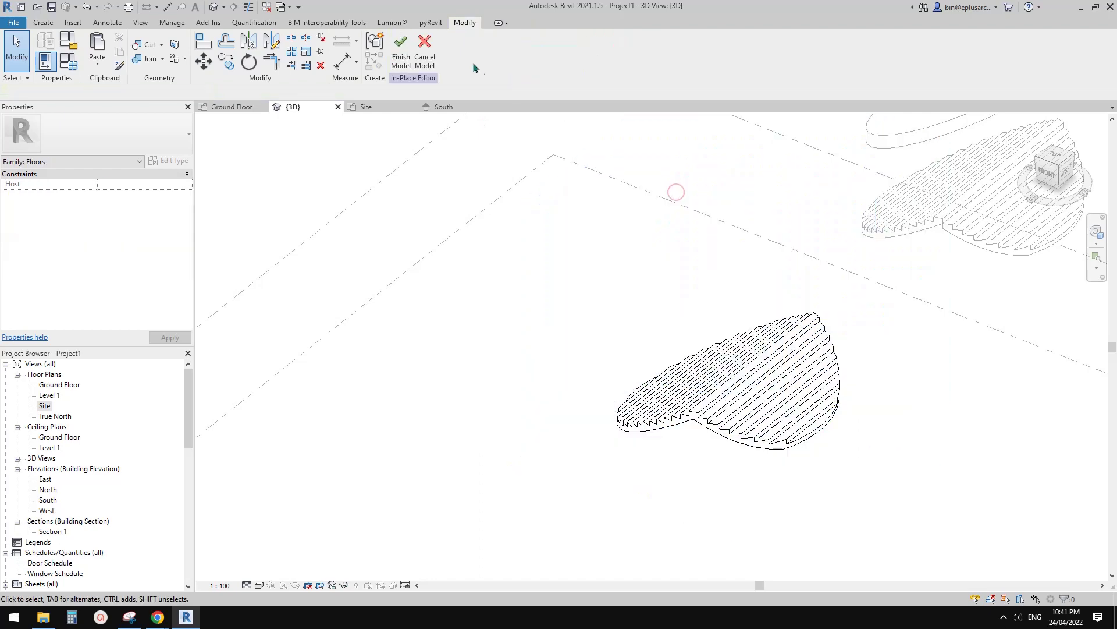
left_click(401, 57)
Paste the copied floor aligned to the same place and reduce its extrusion sketch to the roof slab profile, finishing the model.
left_click(86, 61)
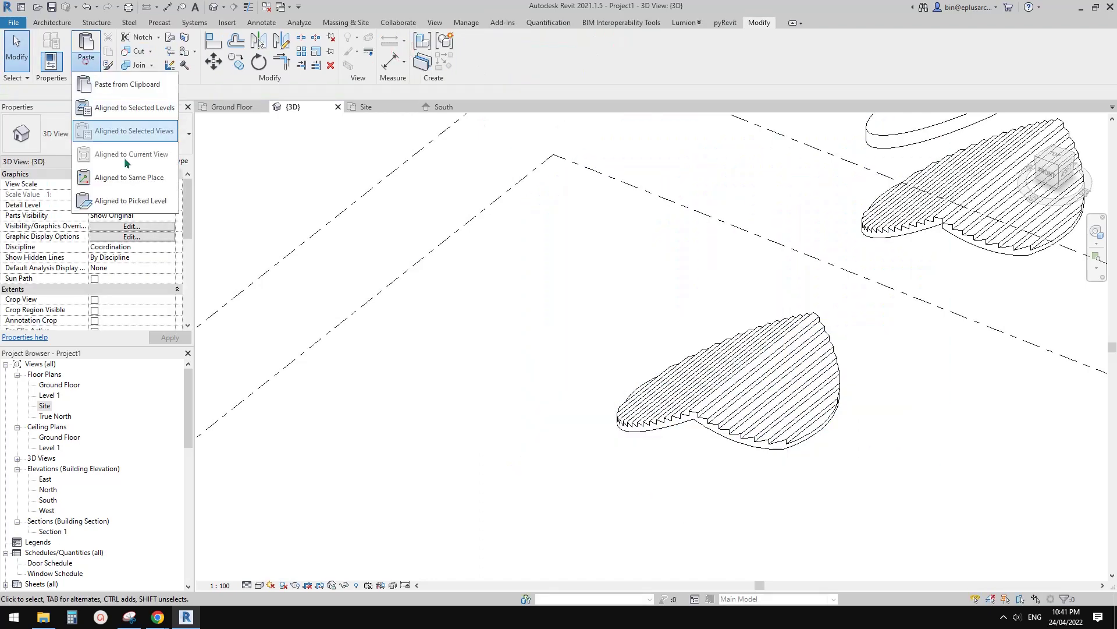
left_click(135, 177)
left_click(476, 55)
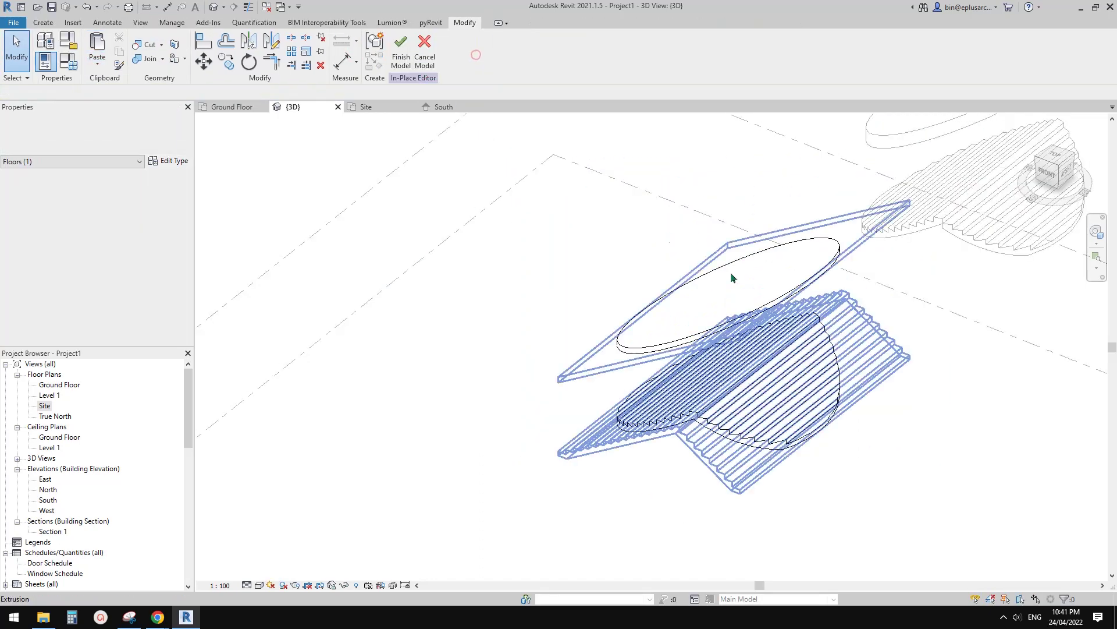
left_click(829, 336)
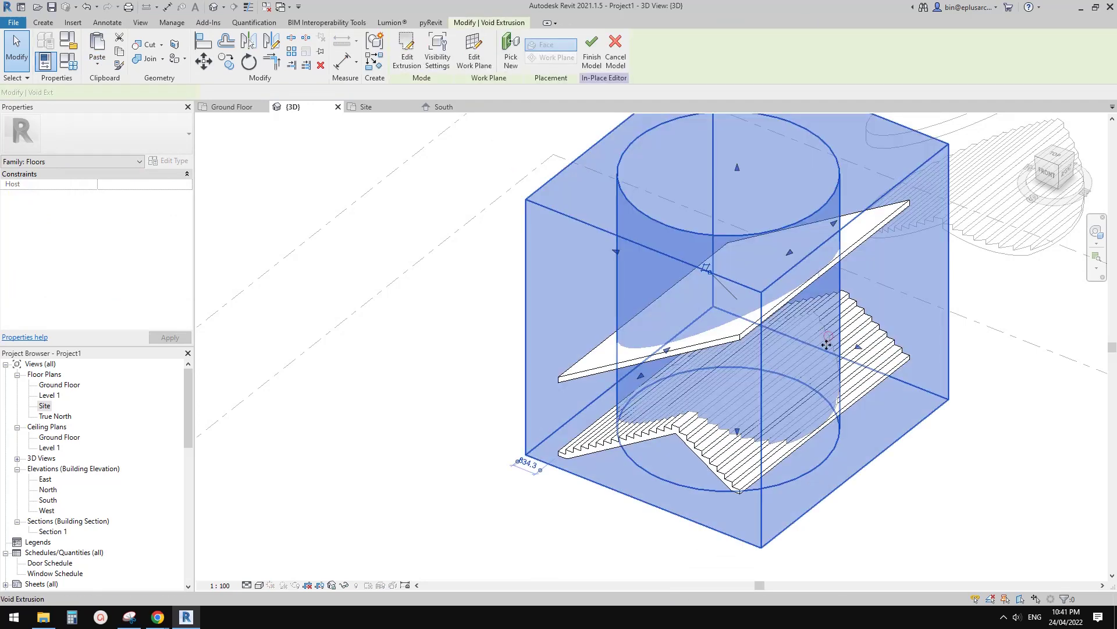
key("Escape")
left_click(834, 384)
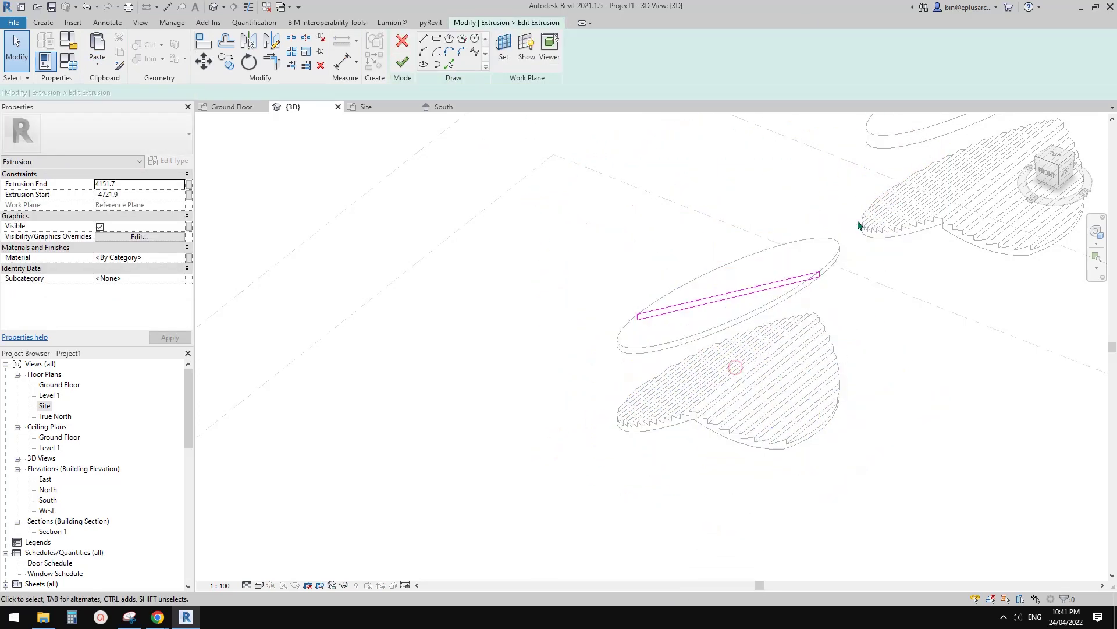
left_click(403, 62)
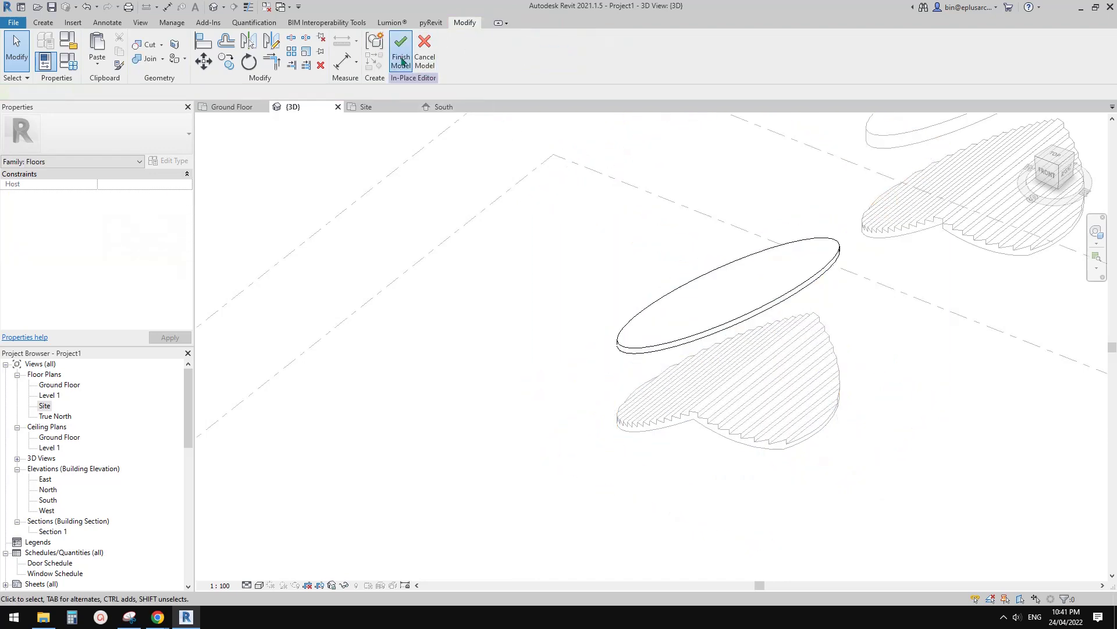
left_click(401, 41)
Check that the stepped slab and the sloped roof slab select as two separate floors.
middle_click_drag(788, 355, 749, 312)
left_click(749, 312)
left_click(717, 265)
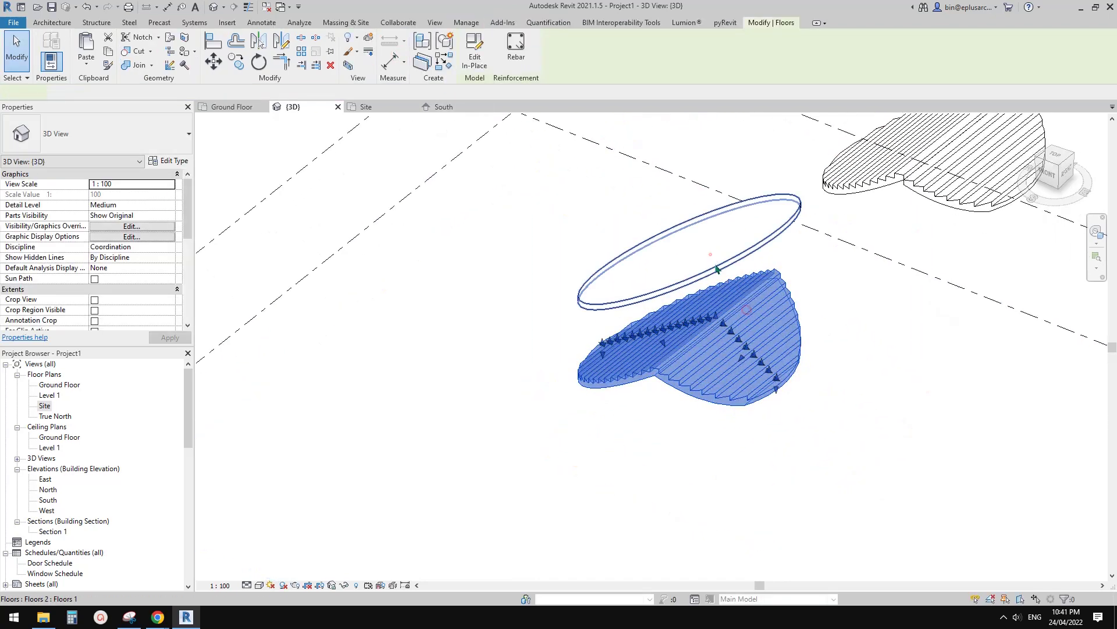
left_click(758, 316)
left_click(719, 259)
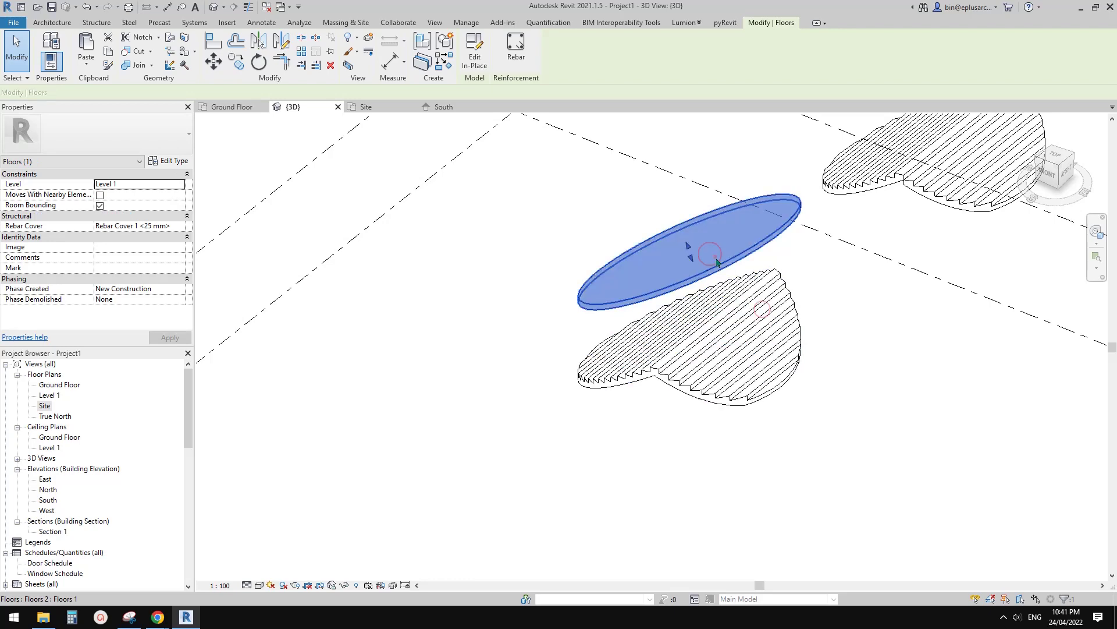
left_click(802, 290)
middle_click_drag(801, 289, 748, 295)
View the pavilion reference image in Chrome and compare it with the floor-based and stair-based models in Revit.
left_click(158, 617)
left_click(227, 577)
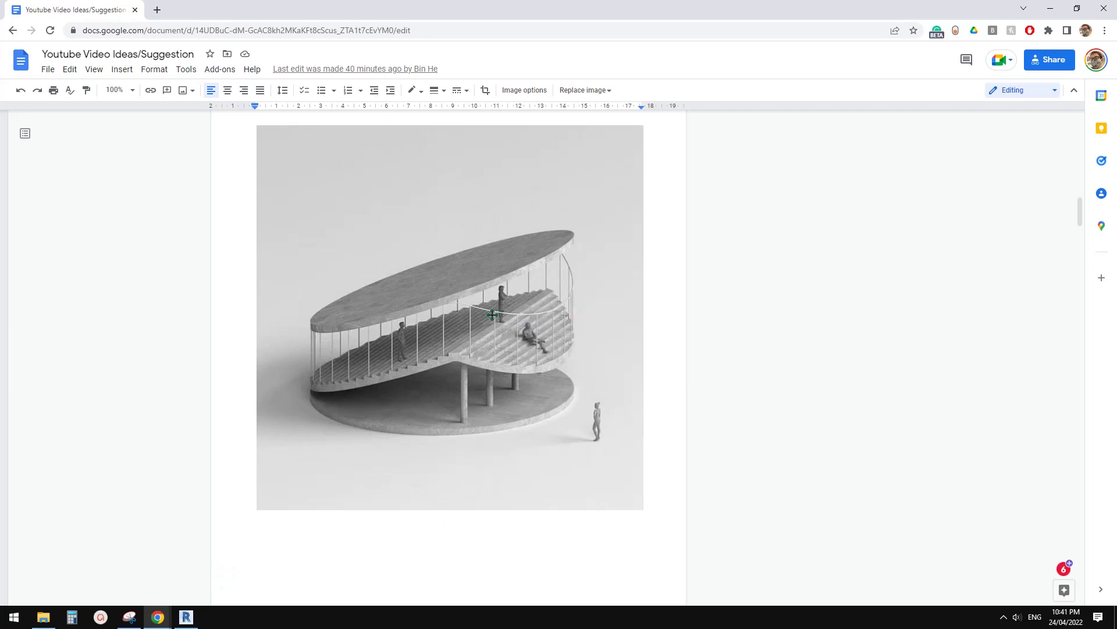
left_click(192, 617)
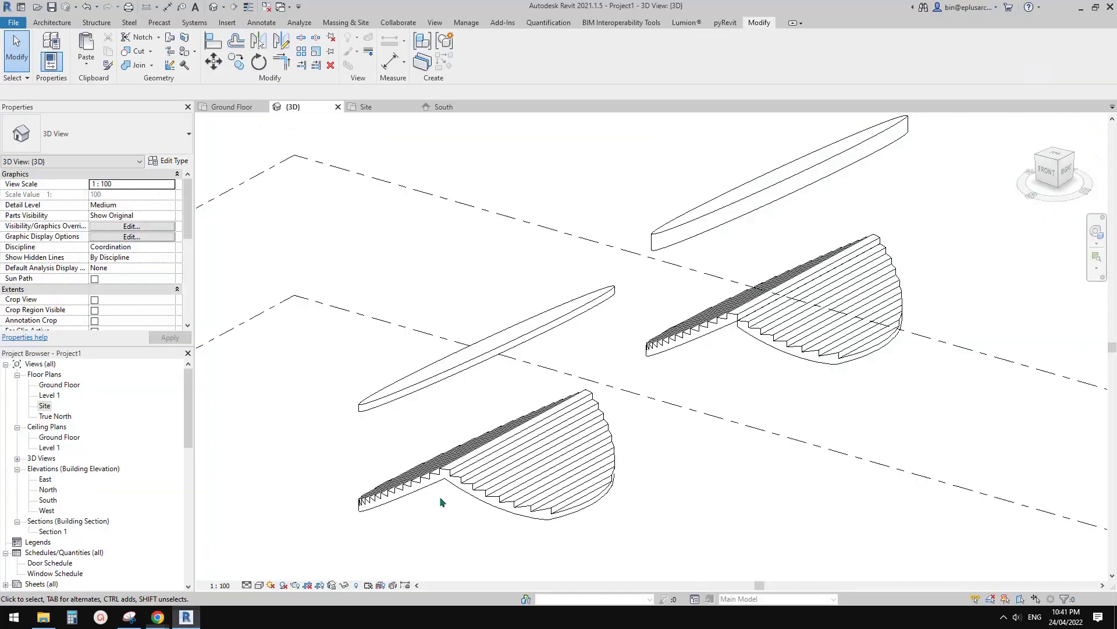
middle_click_drag(694, 406, 637, 398)
middle_click_drag(411, 465, 501, 447)
left_click(511, 437)
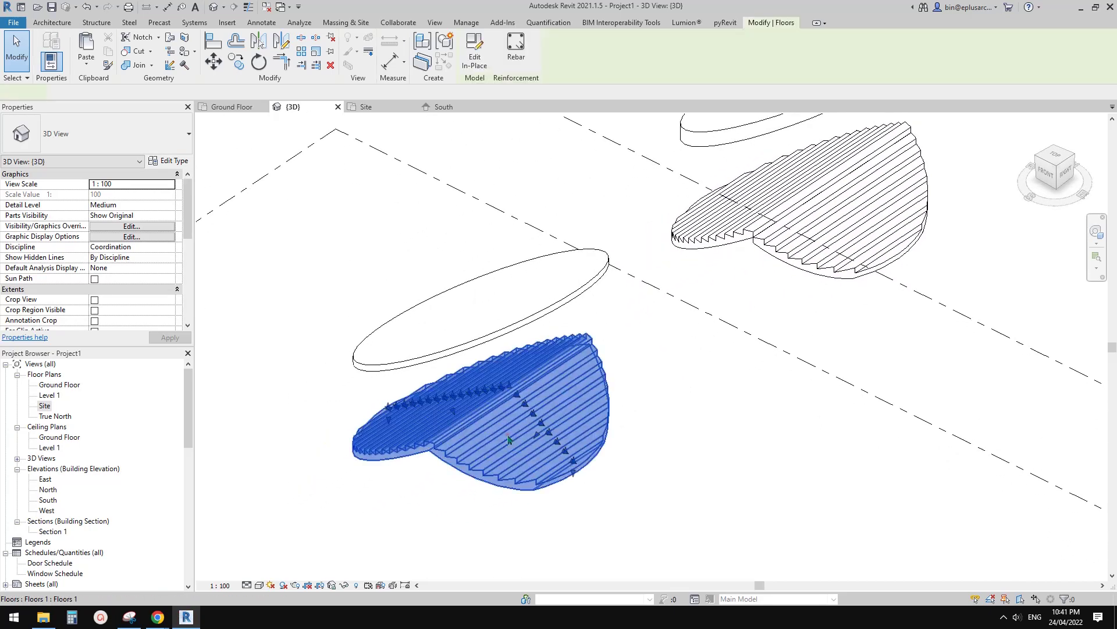
key("Escape")
left_click(582, 401)
middle_click_drag(570, 381, 568, 380, "shift")
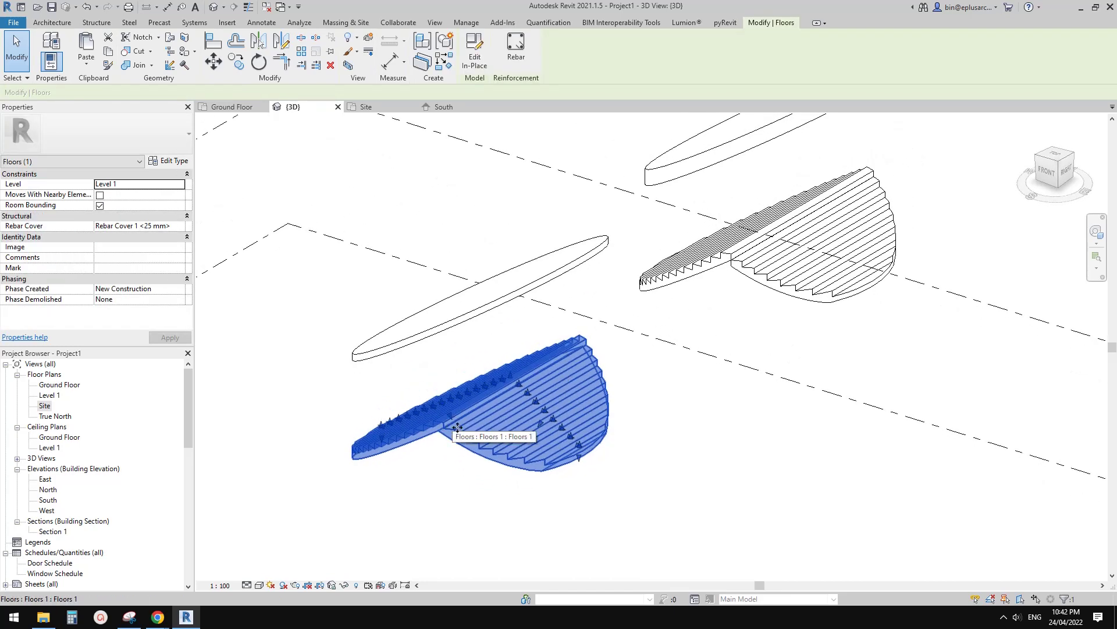
middle_click_drag(609, 419, 575, 496, "shift")
scroll(709, 360, "up", 2)
left_click(734, 350)
middle_click_drag(737, 349, 648, 399)
Place 1100mm railings on the cast-in-place stair.
key("Escape")
left_click(53, 23)
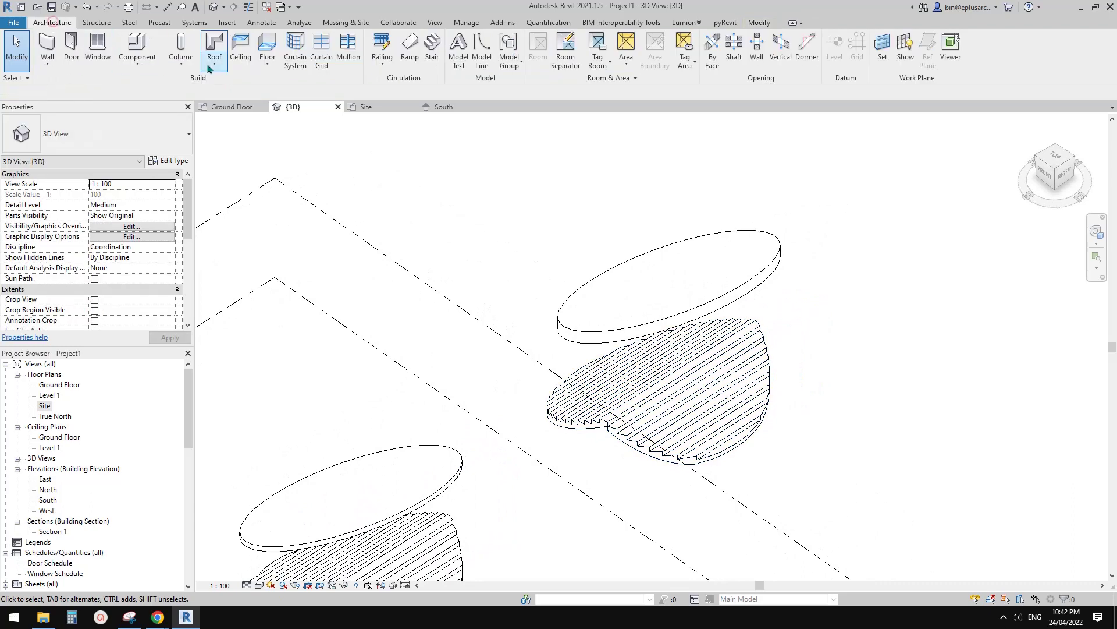
middle_click_drag(680, 384, 649, 378)
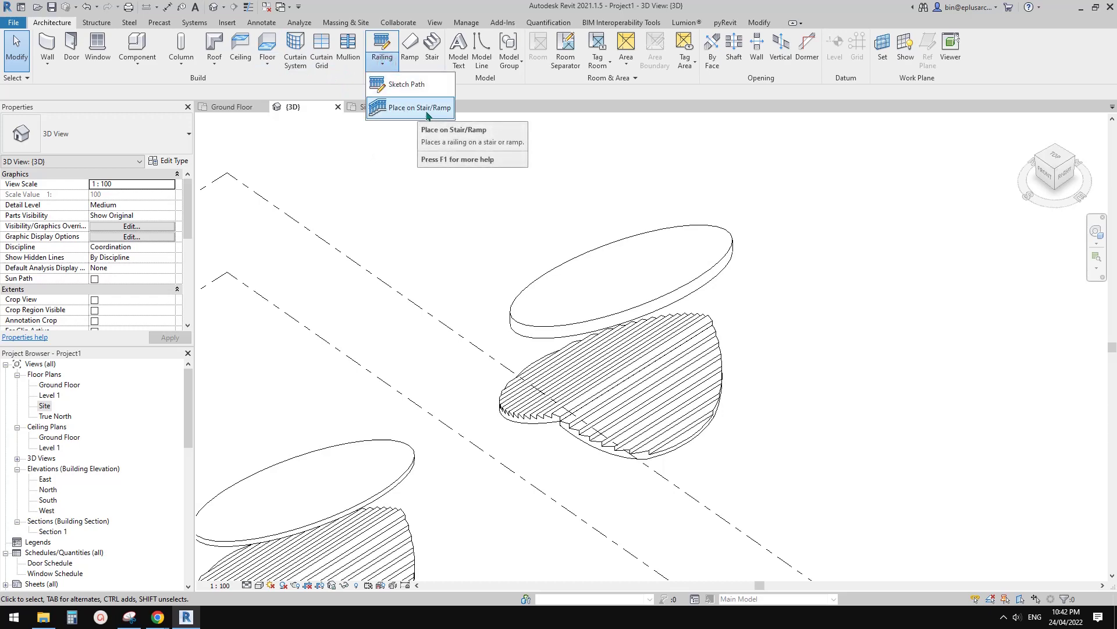
left_click(402, 109)
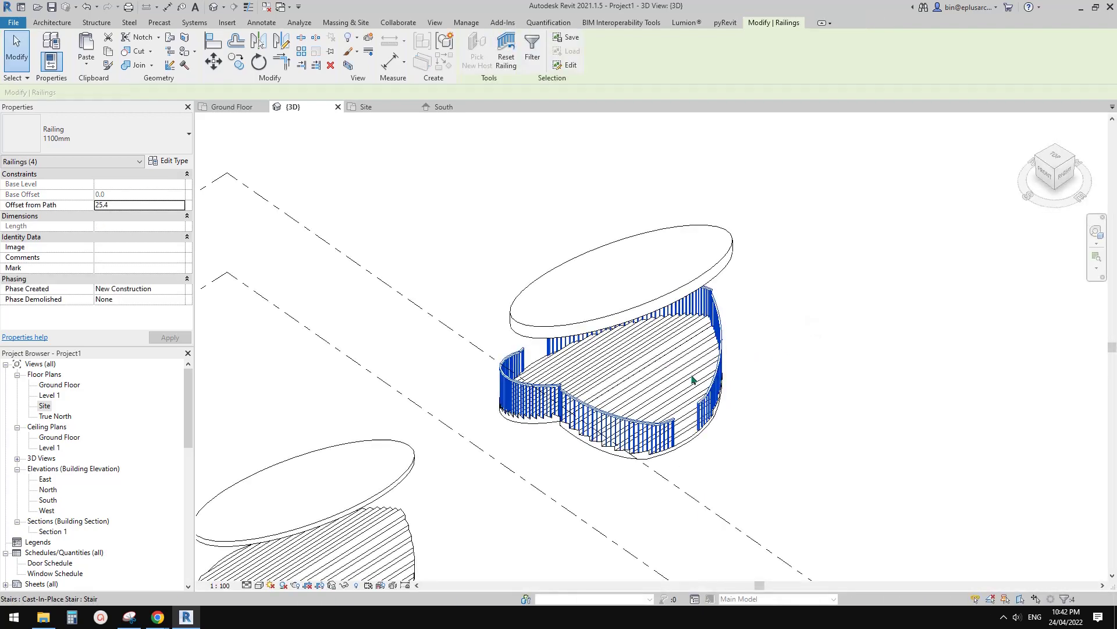
key("Escape")
Review the type properties of the new 1100mm railing and check the railings in the reference image in Chrome.
middle_click_drag(651, 374, 453, 474, "shift")
scroll(666, 364, "up", 2)
scroll(633, 367, "up", 2)
left_click(655, 342)
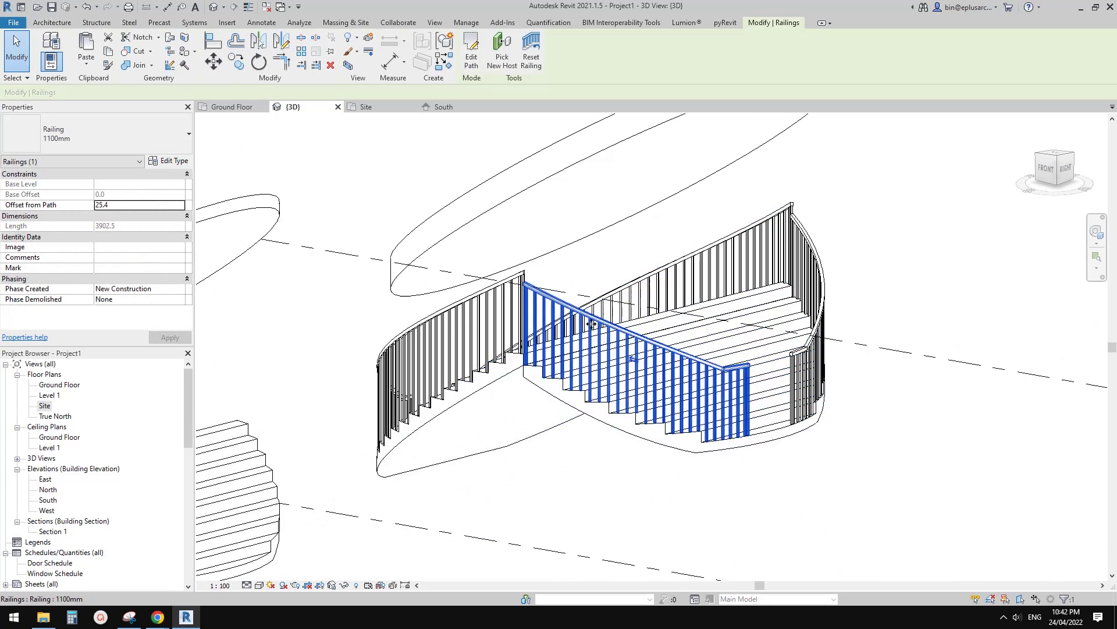
left_click(174, 161)
left_click(659, 96)
key("Escape")
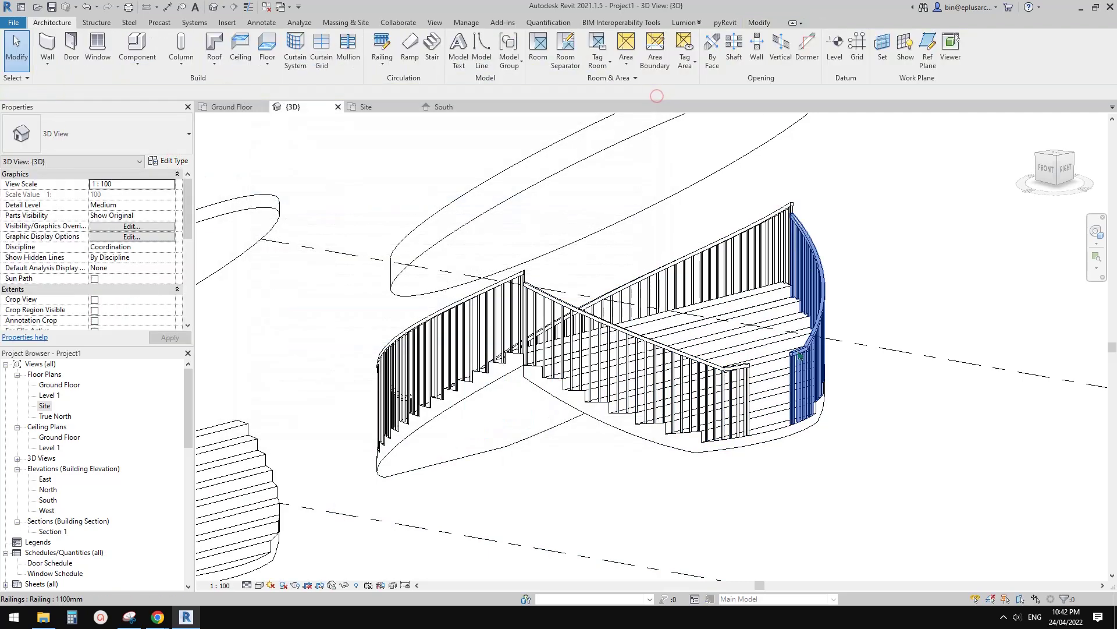
mouse_move(161, 621)
left_click(222, 567)
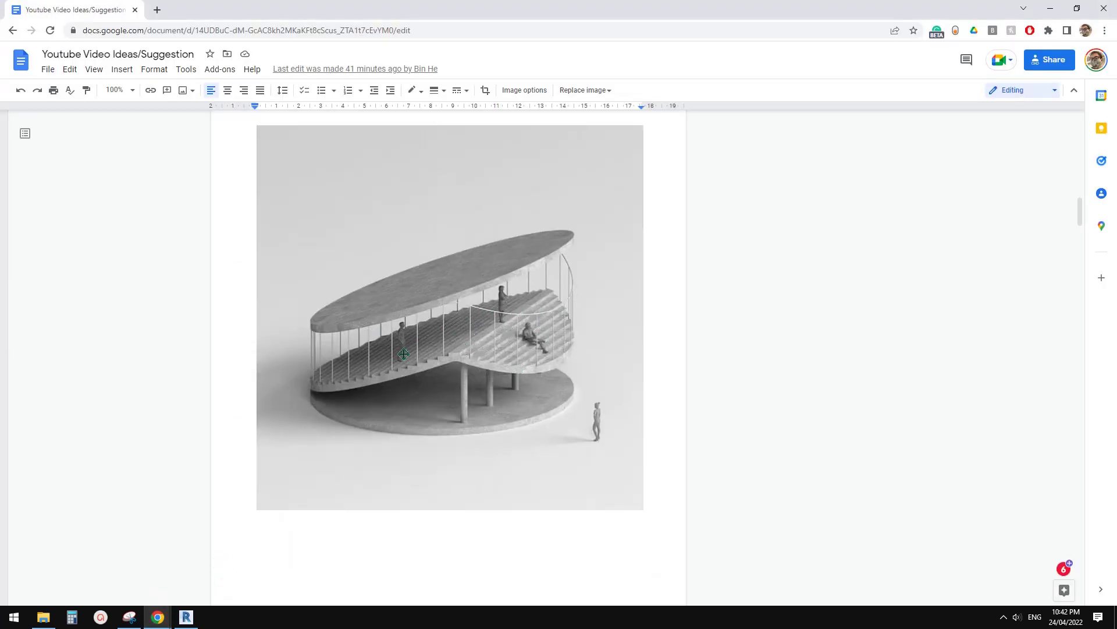
left_click(180, 621)
middle_click_drag(526, 404, 523, 411)
Edit the path of the curved railing on the wide lower flight, picking the flight's top step edge as a guide line.
left_click(548, 326)
middle_click_drag(550, 327, 473, 516, "shift")
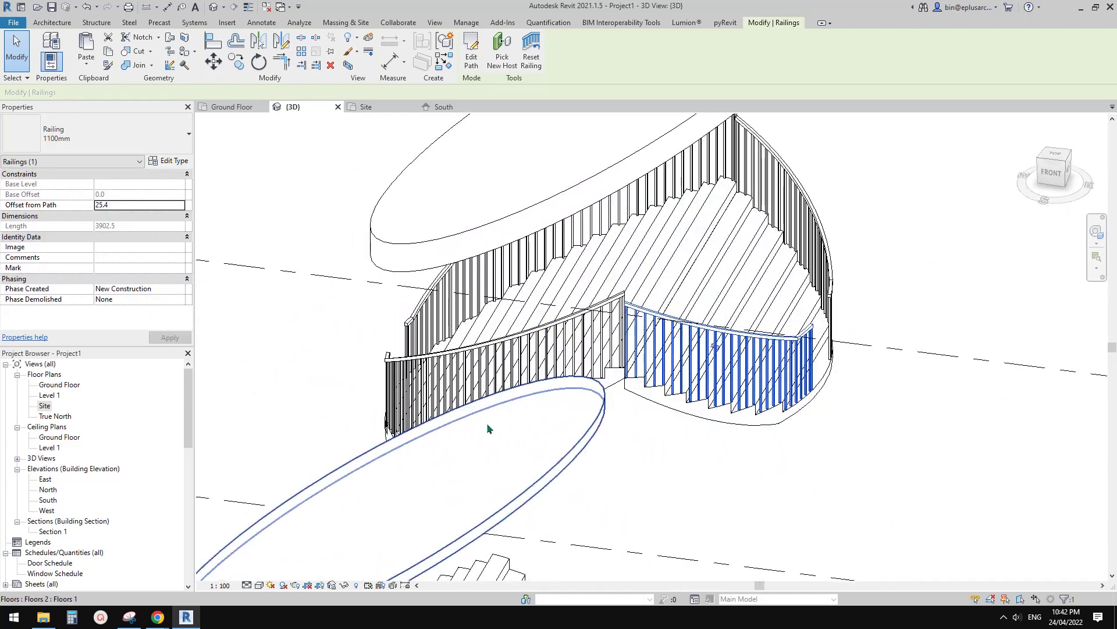
middle_click_drag(488, 425, 478, 420, "shift")
middle_click_drag(211, 603, 616, 357, "shift")
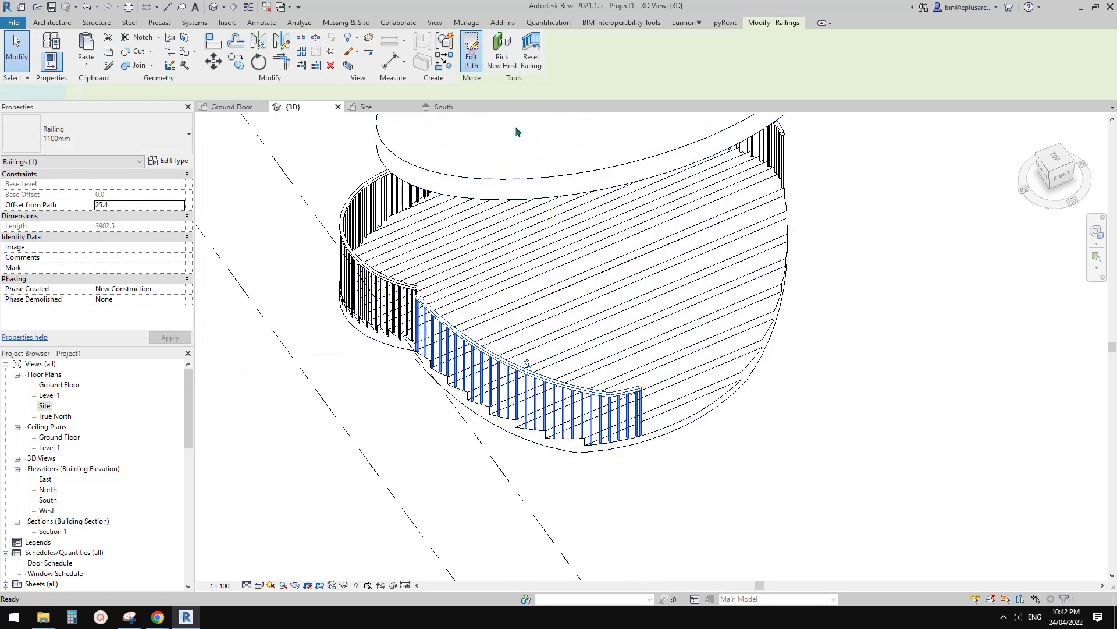
left_click(471, 52)
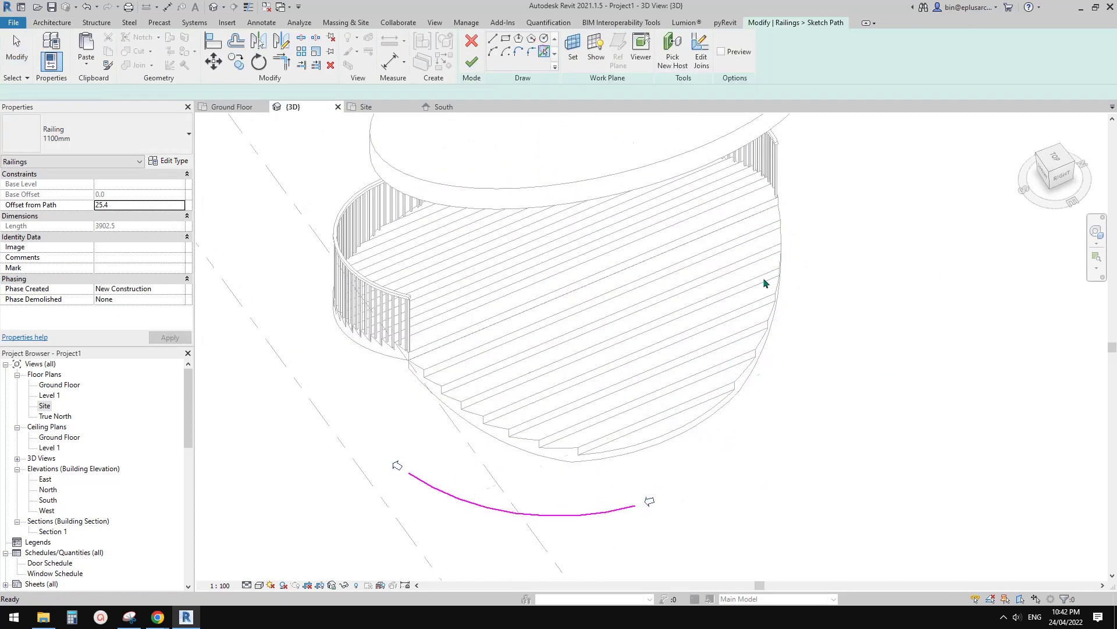
key("Escape")
left_click(612, 511)
mouse_move(780, 244)
left_mouse_down()
mouse_move(757, 367)
mouse_move(742, 352)
mouse_move(663, 465)
left_mouse_up()
middle_click_drag(815, 332, 708, 292, "shift")
left_click(546, 56)
middle_click_drag(829, 371, 766, 327)
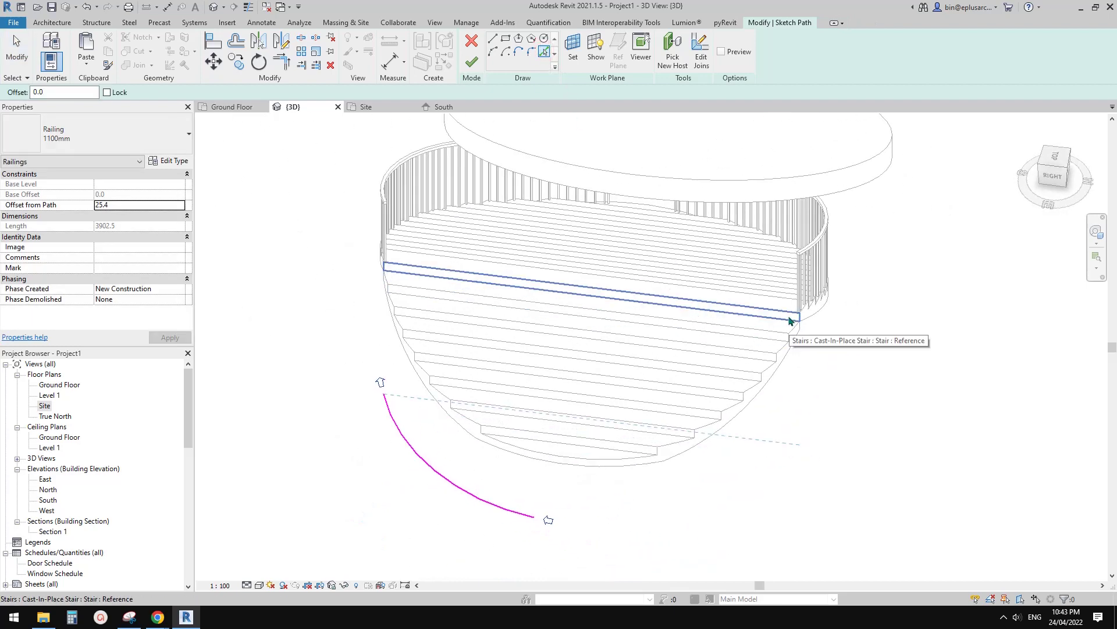
left_click(790, 320)
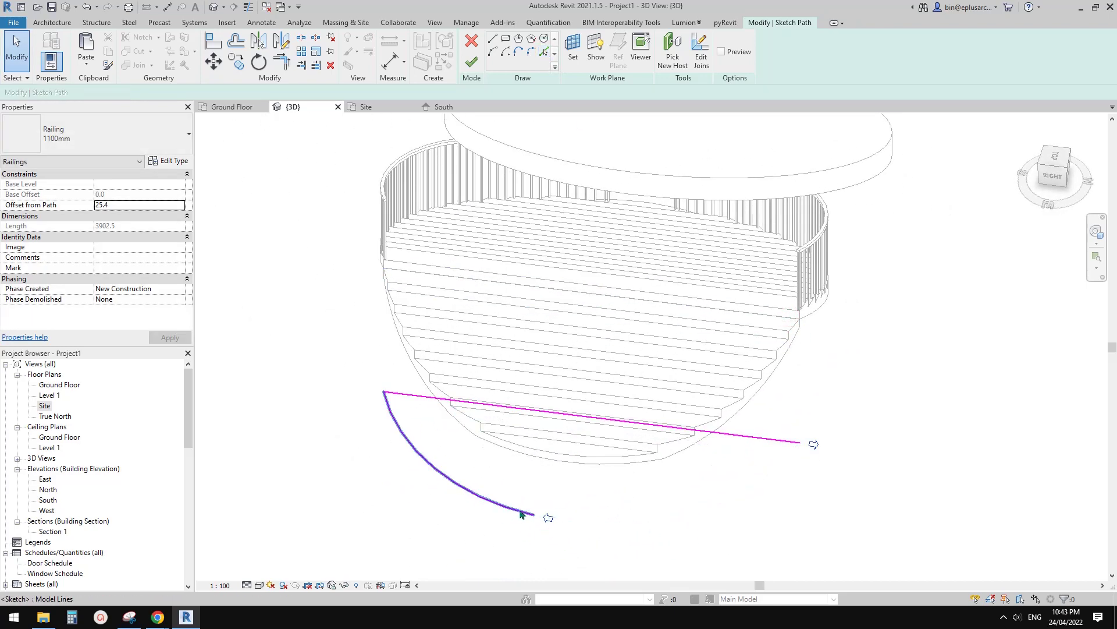
Extend the railing's arc path to the far end of the guide line, delete the guide line and finish the path.
left_click(521, 513)
left_click_drag(534, 514, 800, 443)
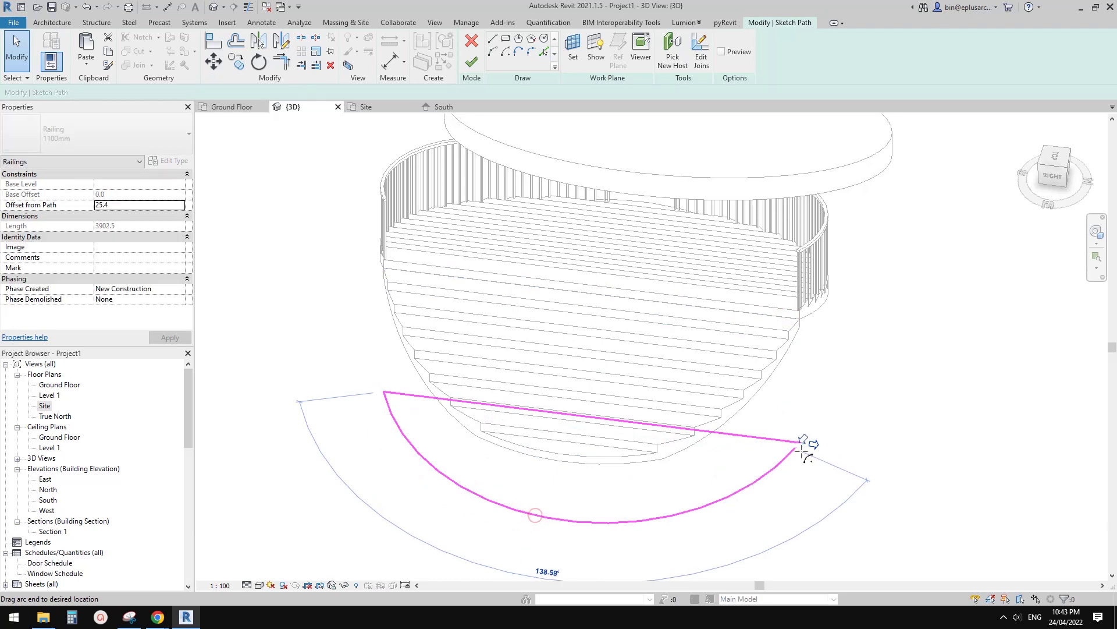
left_click(759, 438)
middle_click_drag(815, 440, 810, 439)
key("Delete")
middle_click_drag(859, 411, 831, 375)
left_click(468, 61)
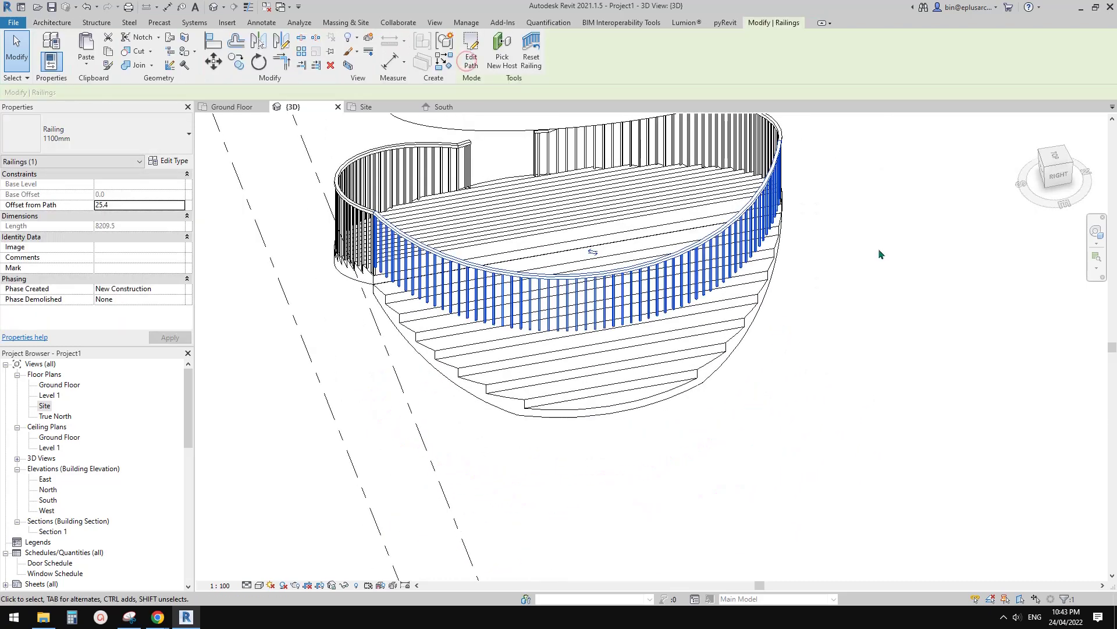
middle_click_drag(879, 254, 611, 126, "shift")
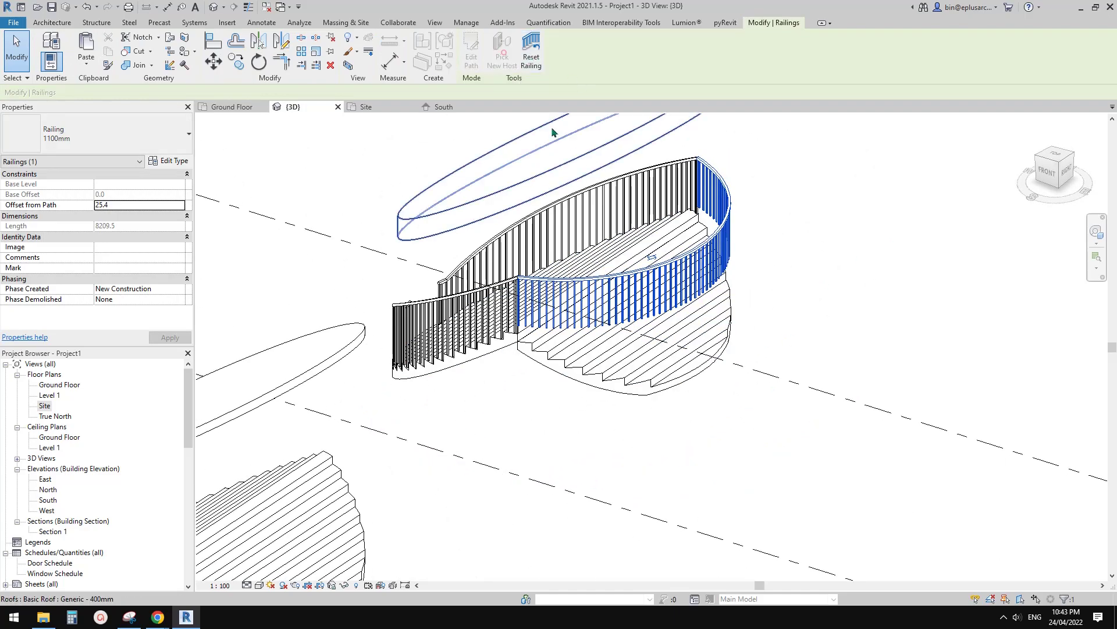
key("Escape")
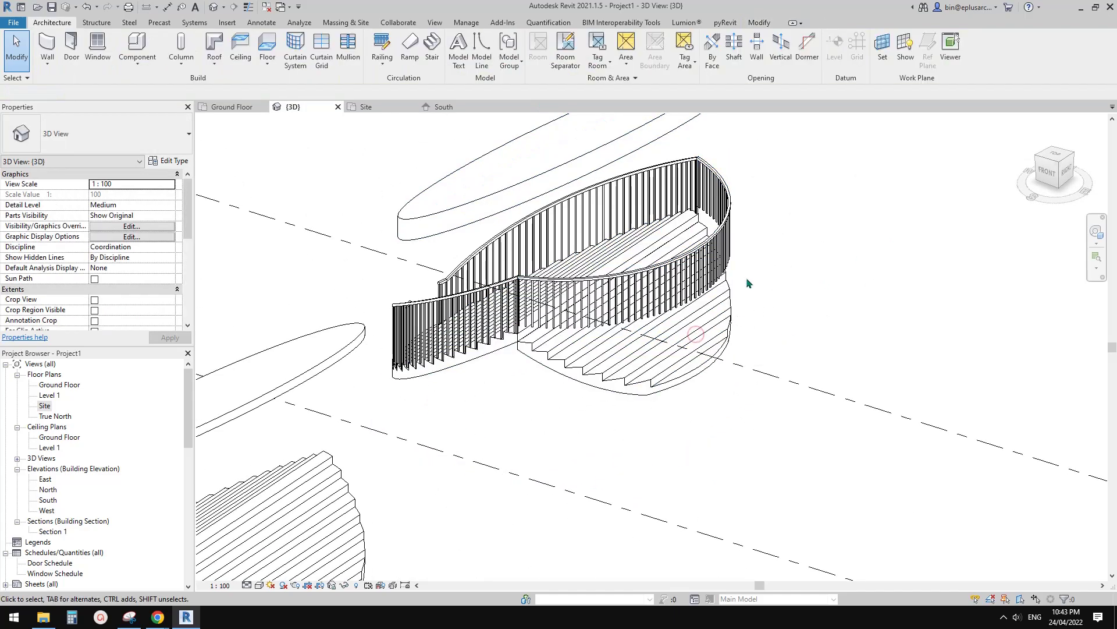
Open the path of the curved railing along the wide lower flight's outer edge for editing.
left_click(729, 279)
middle_click_drag(729, 279, 772, 304, "shift")
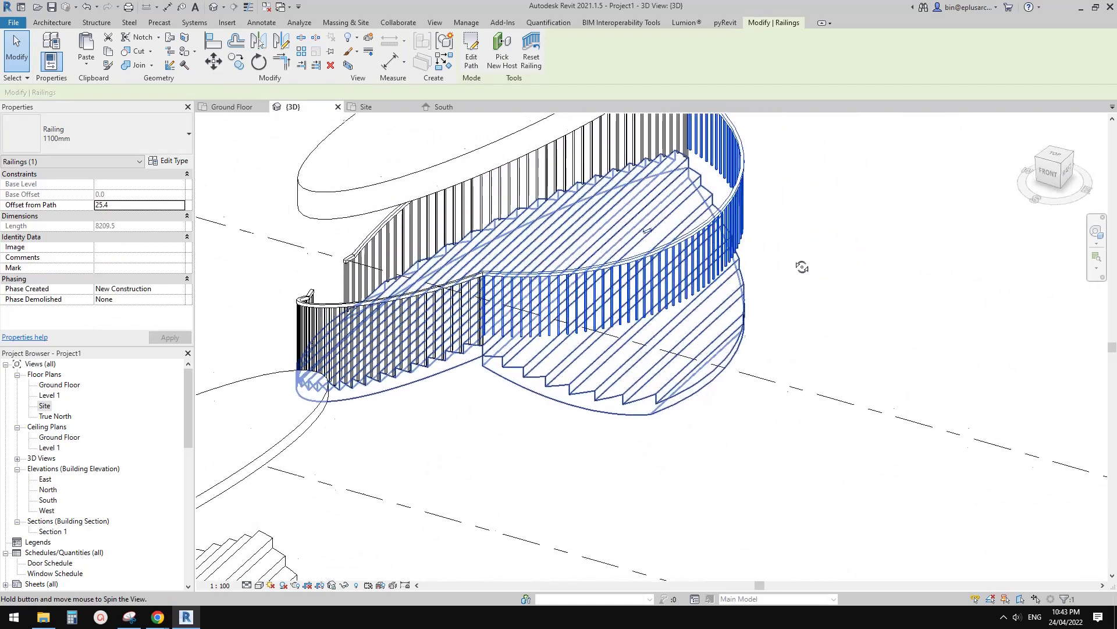
middle_click_drag(802, 266, 689, 359, "shift")
key("Escape")
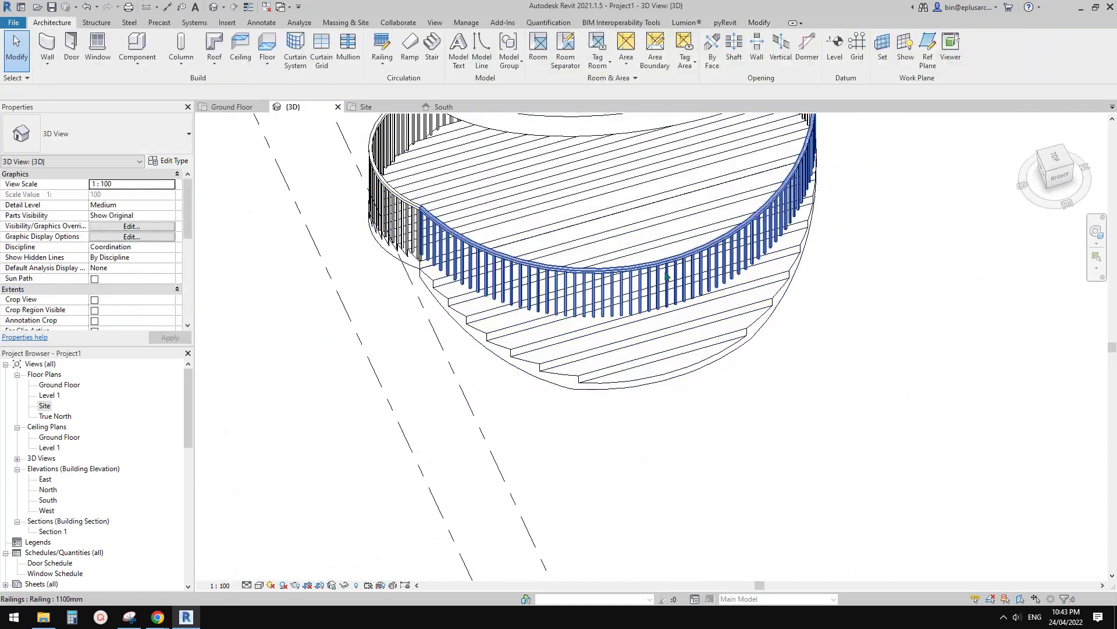
left_click(667, 277)
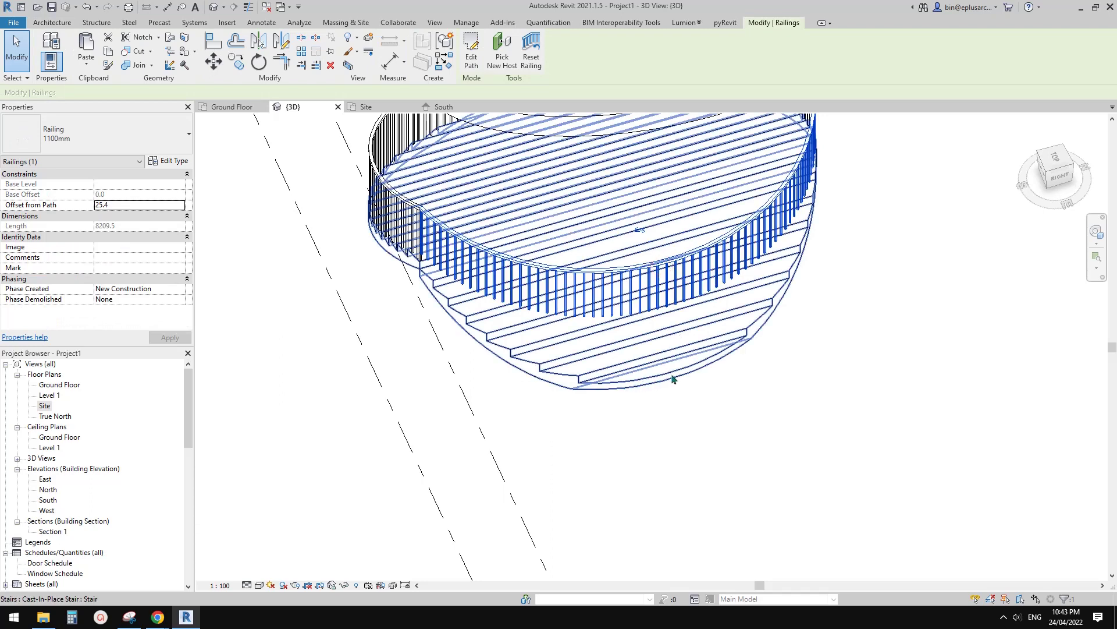
left_click(472, 57)
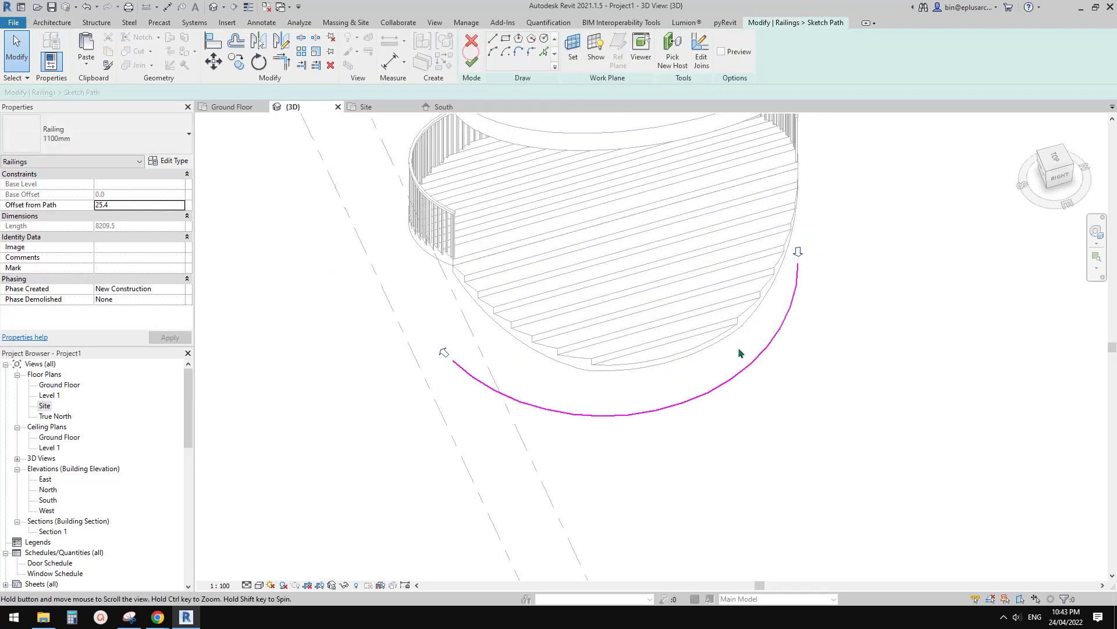
left_click(675, 408)
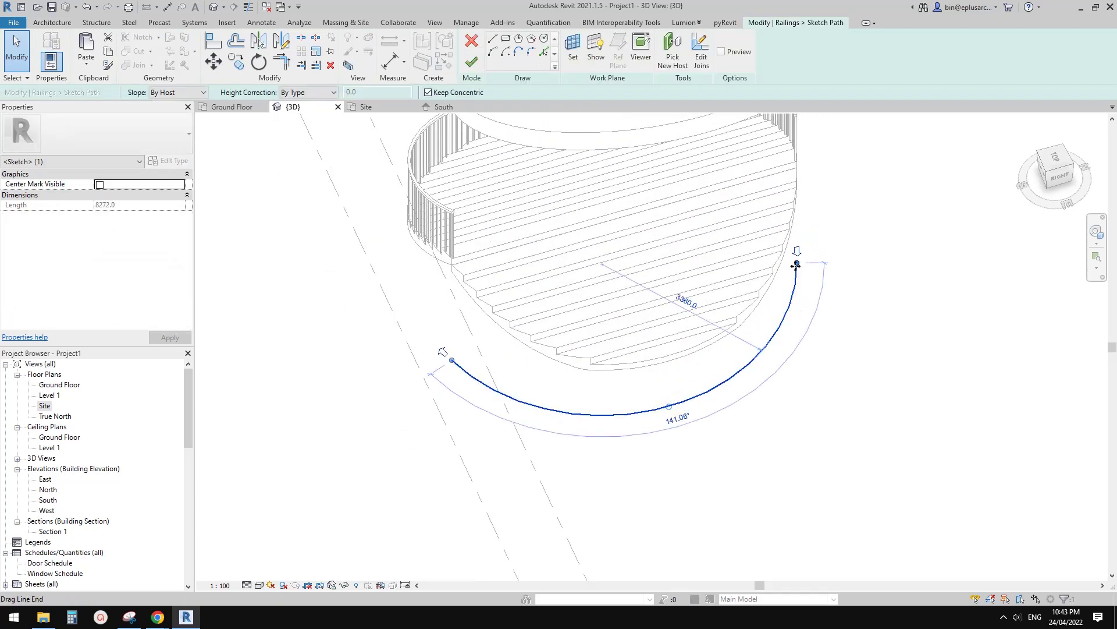
mouse_move(797, 263)
left_mouse_down()
mouse_move(760, 349)
mouse_move(674, 406)
mouse_move(811, 315)
left_mouse_up()
key("Escape")
Pick the curved outer edge segment of the stair's lowest step as a guide line in the railing path.
left_click(493, 40)
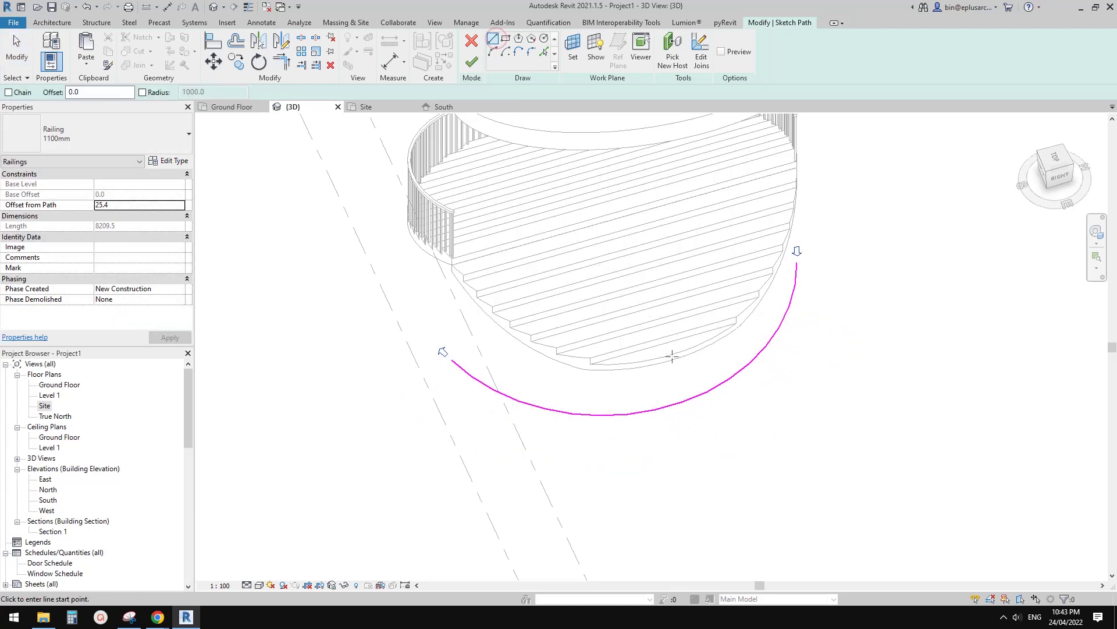
left_click(544, 51)
left_click(675, 354)
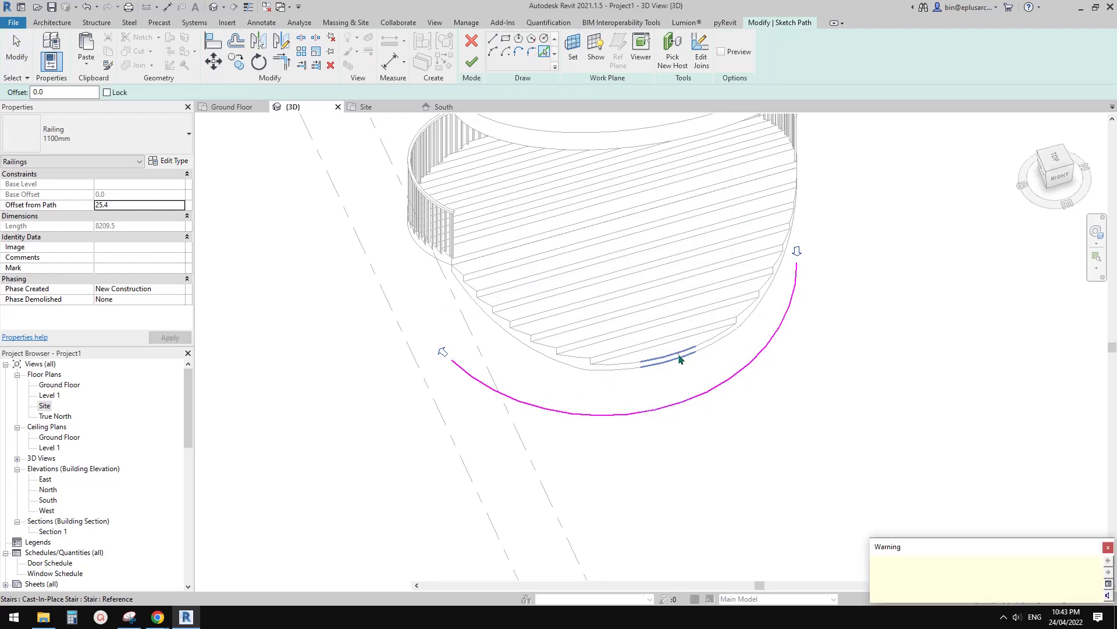
key("Escape")
Shorten the railing's arc to the middle of the guide line, delete the guide line and finish the path.
scroll(787, 295, "up", 1)
left_click(796, 295)
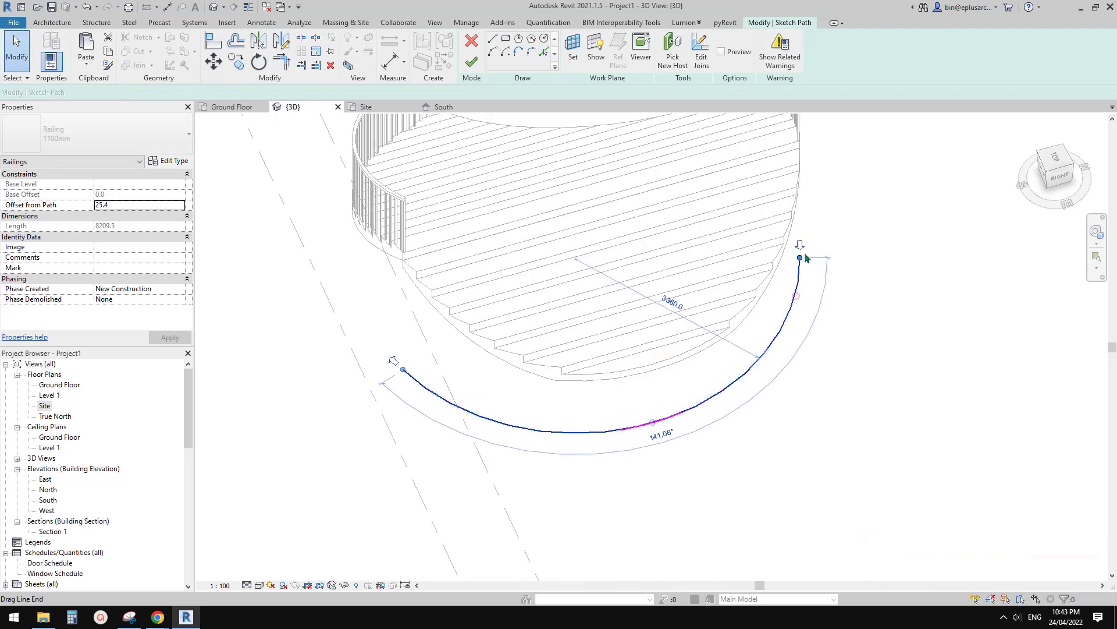
left_click_drag(800, 257, 639, 434)
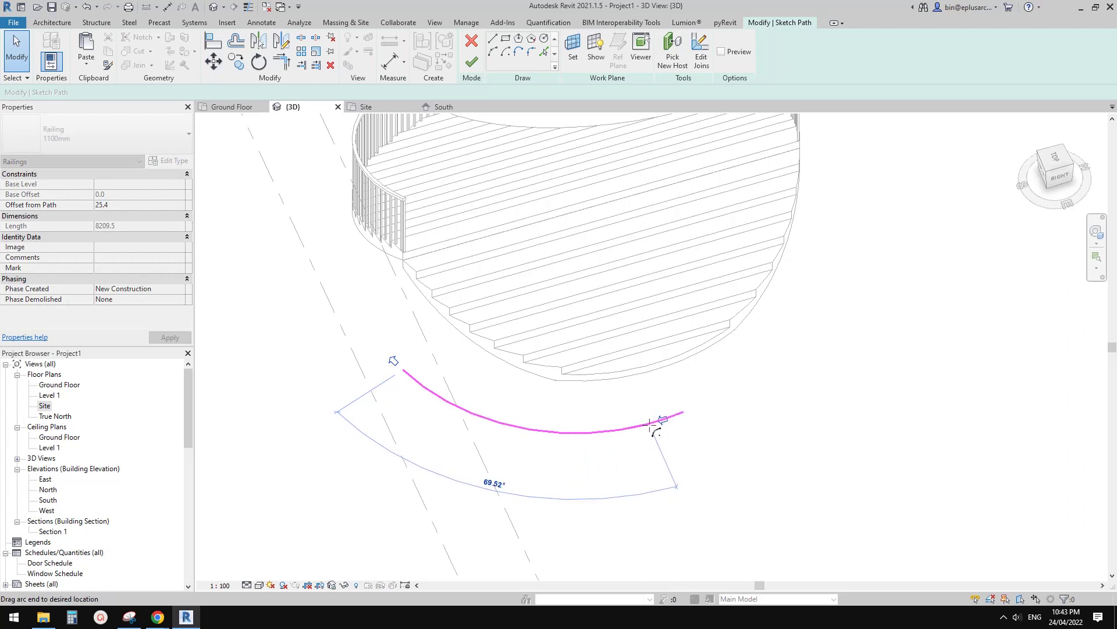
left_click_drag(657, 425, 655, 424)
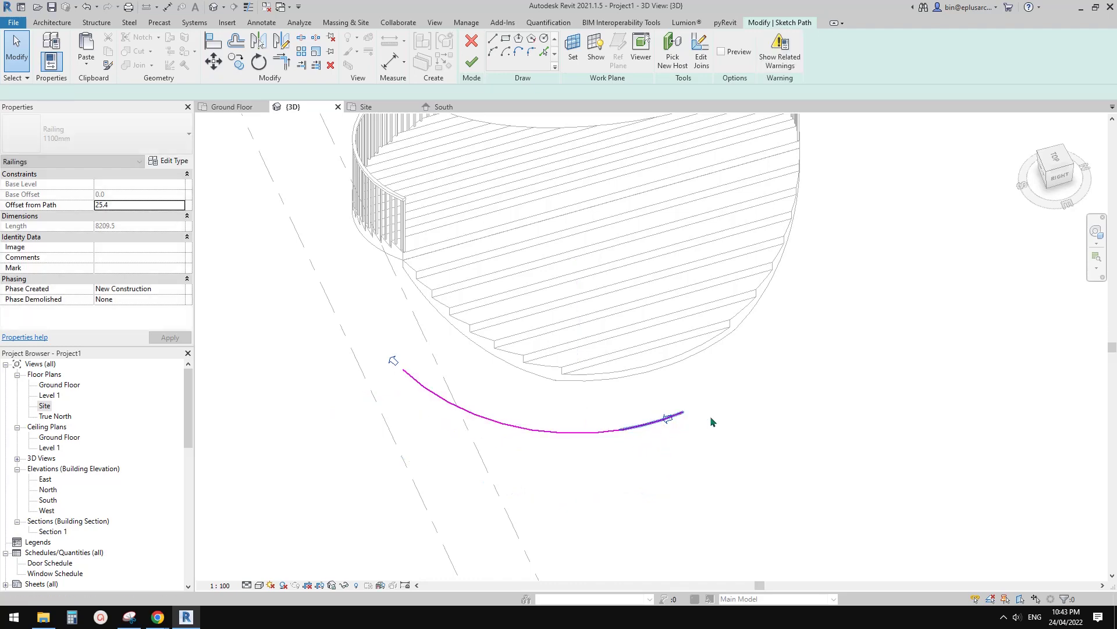
left_click(781, 397)
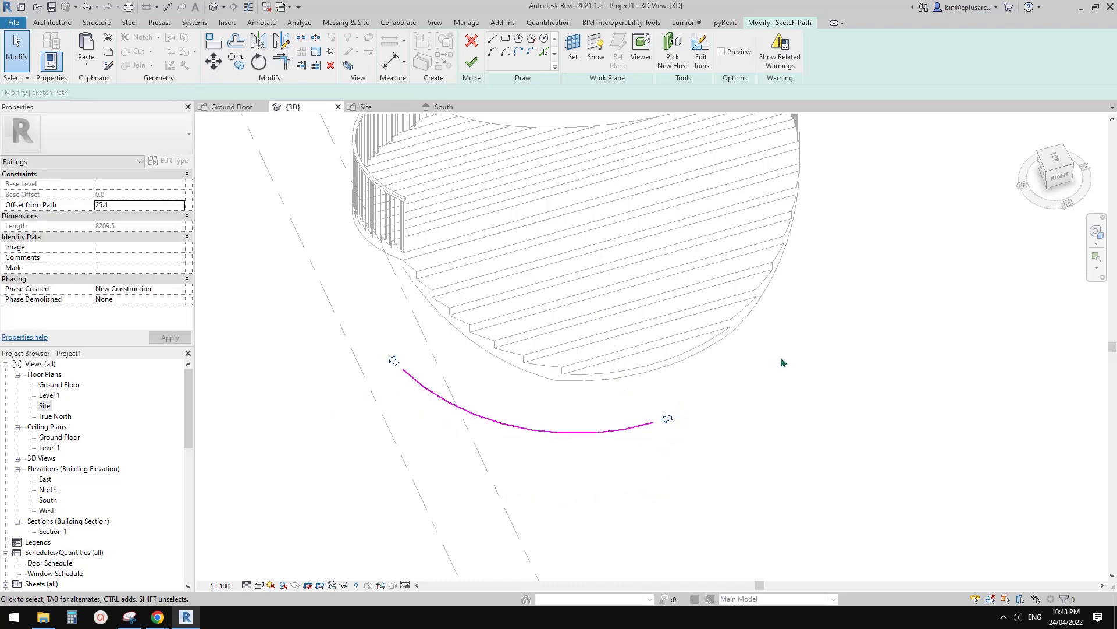
left_click(471, 61)
Examine the shortened railing around the stair, compare it with the reference image in Chrome and return to Revit.
middle_click_drag(717, 322, 644, 352, "shift")
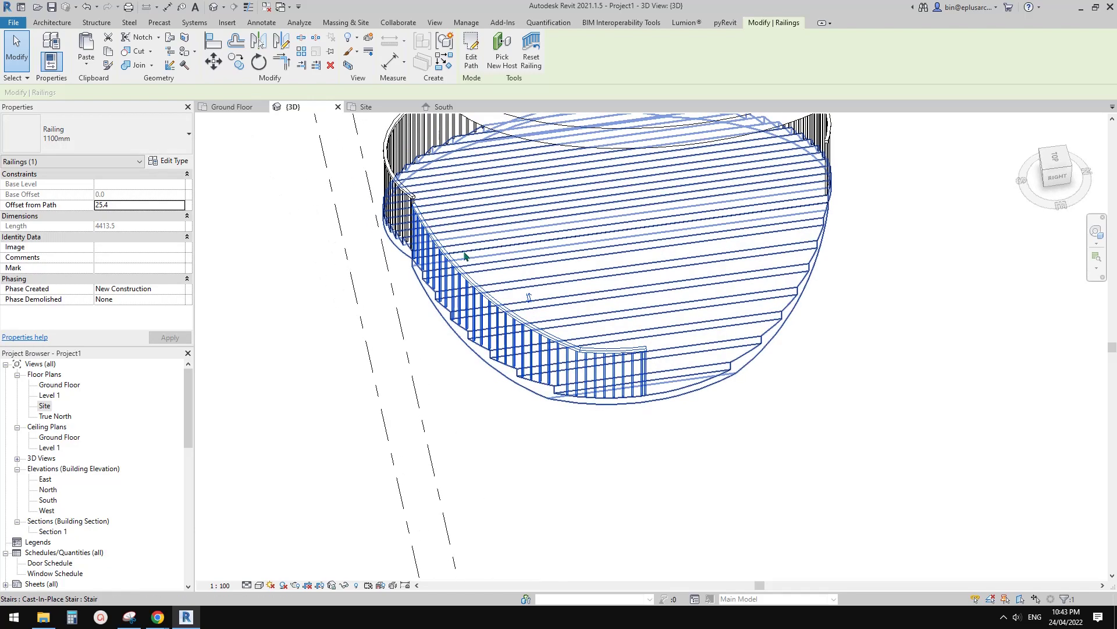
middle_click_drag(834, 250, 828, 256)
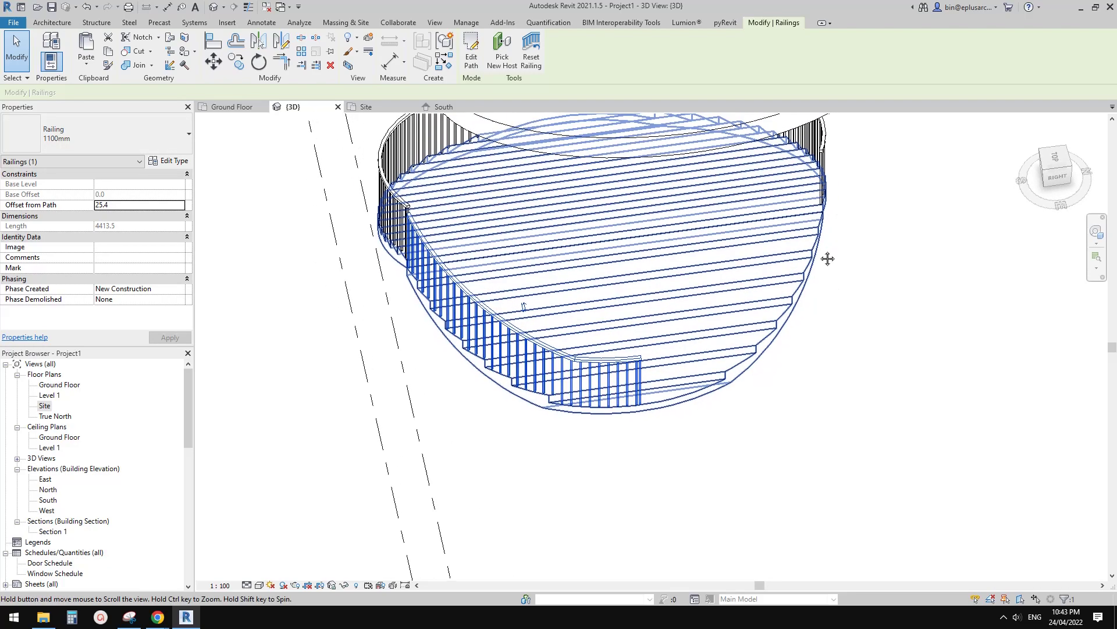
key("Escape")
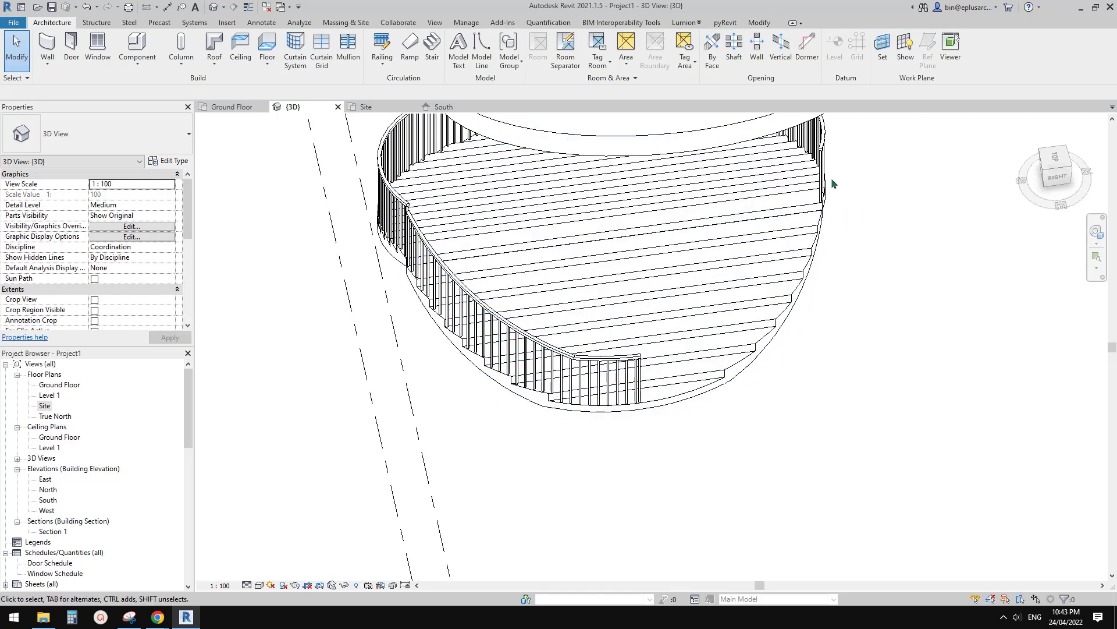
middle_click_drag(825, 211, 833, 219, "shift")
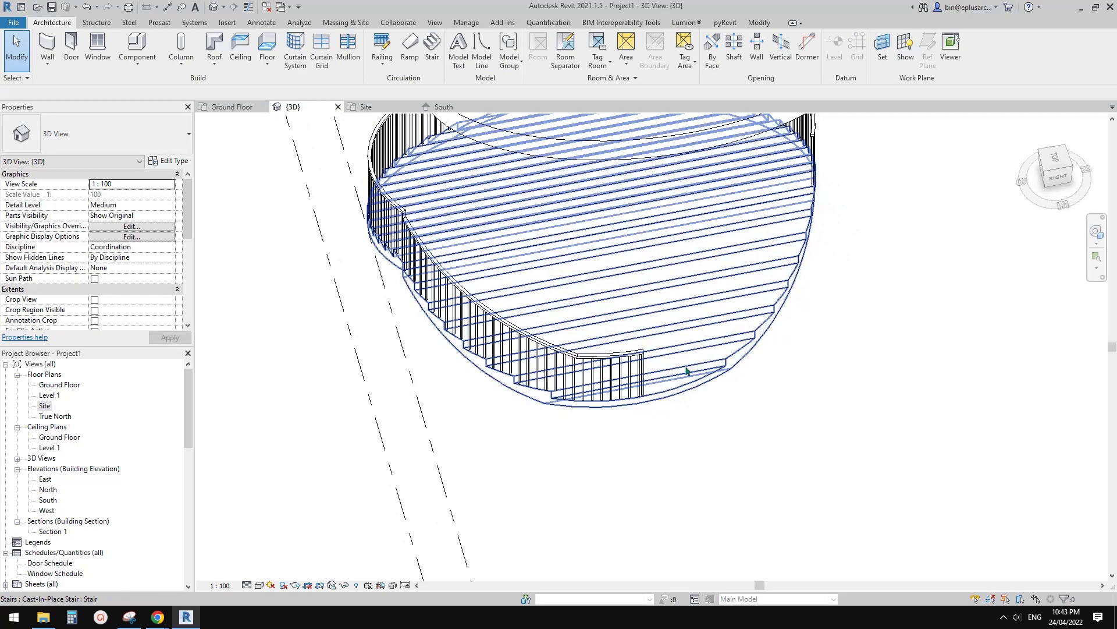
middle_click_drag(425, 308, 411, 316)
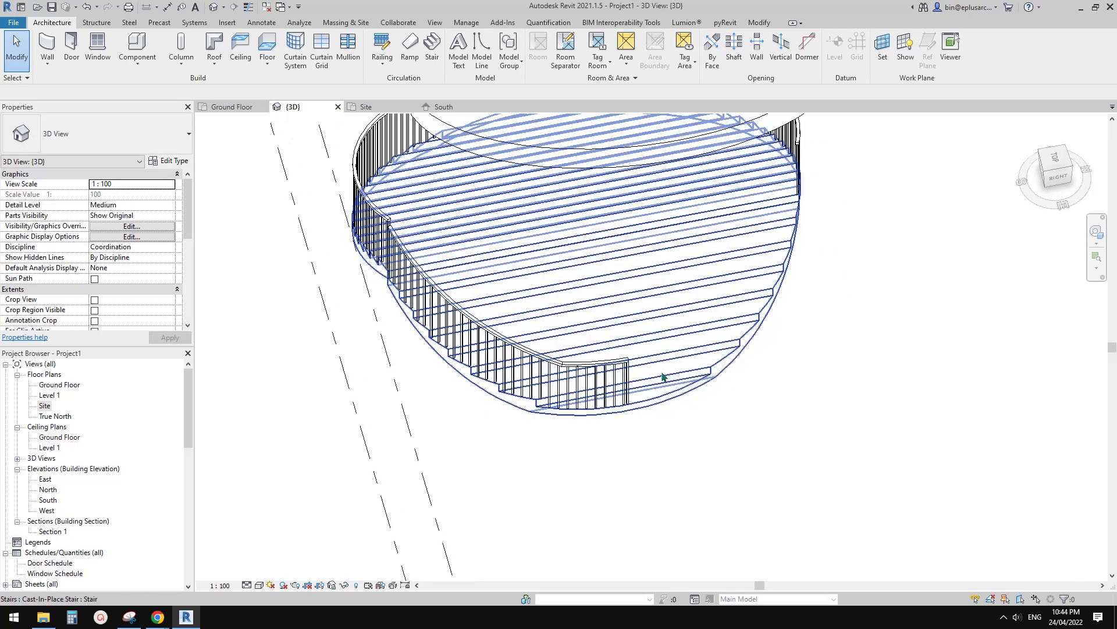
mouse_move(167, 619)
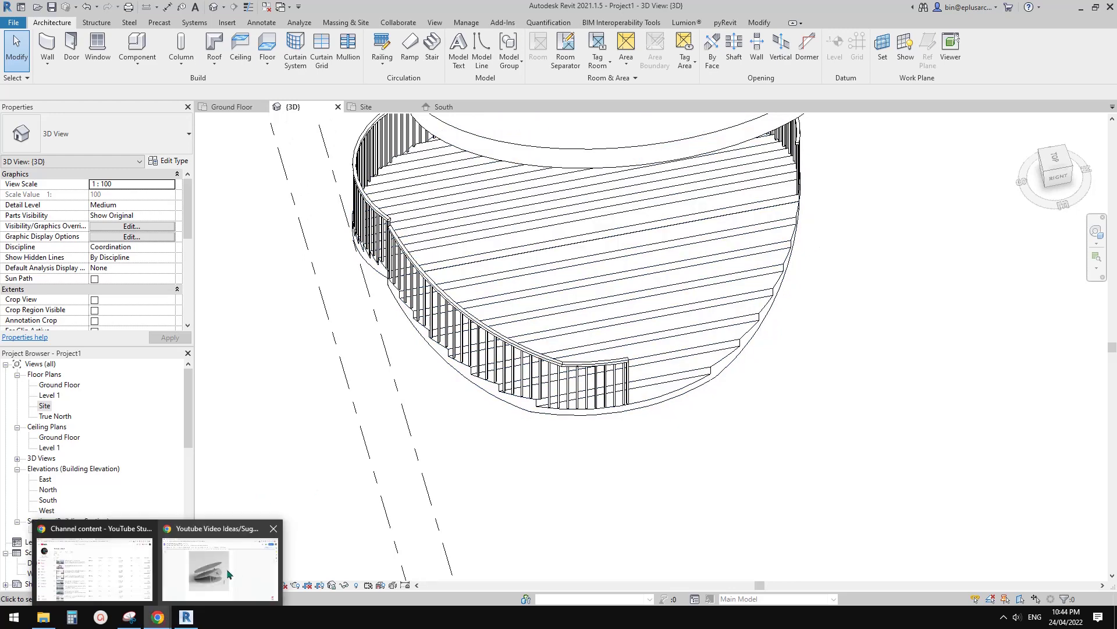
left_click(226, 568)
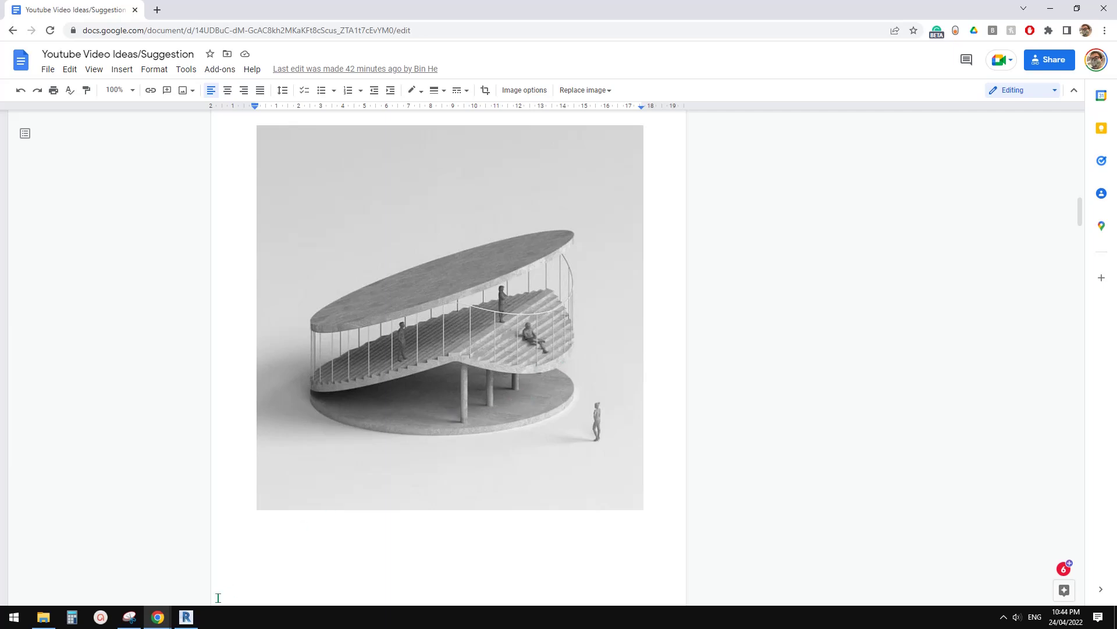
left_click(188, 618)
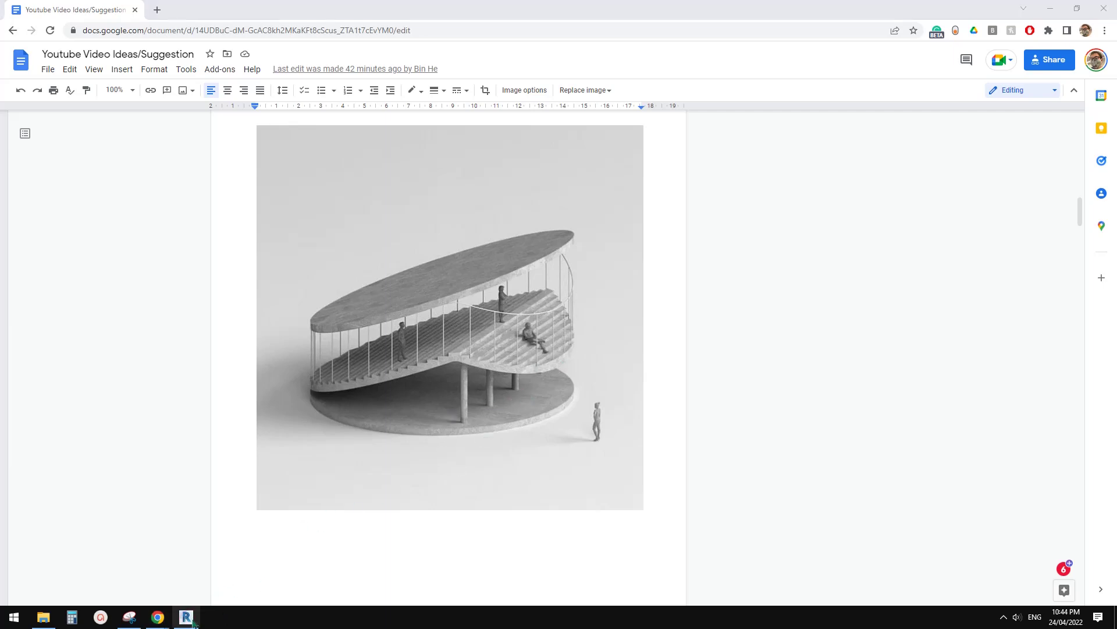